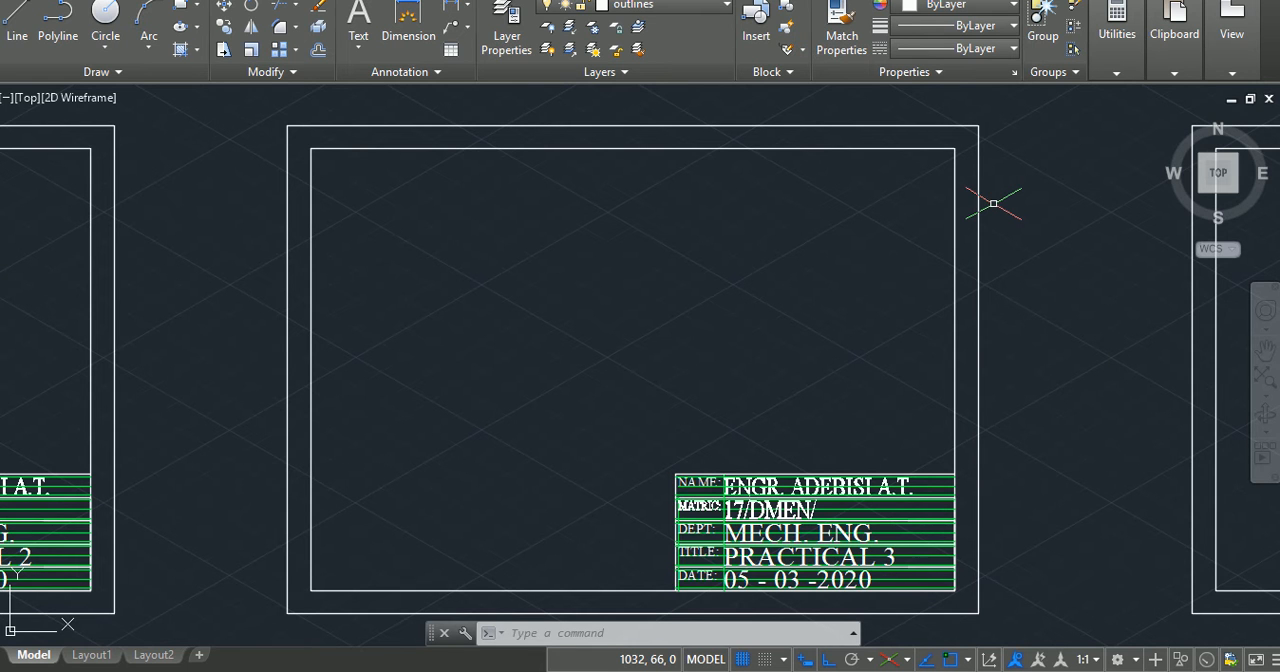
Step: Turn off isometric drafting so lines are drawn on the regular orthogonal grid, and leave the Line command
{"action": "left_click", "coordinate": [17, 14]}
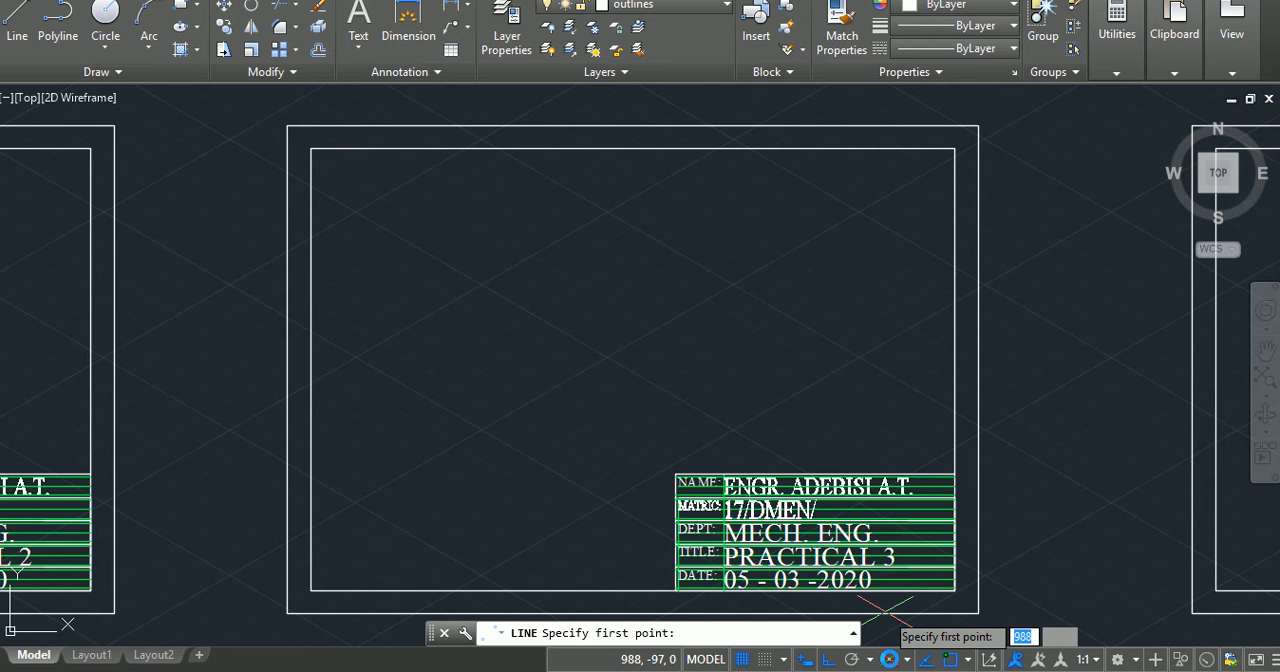
{"action": "left_click", "coordinate": [890, 660]}
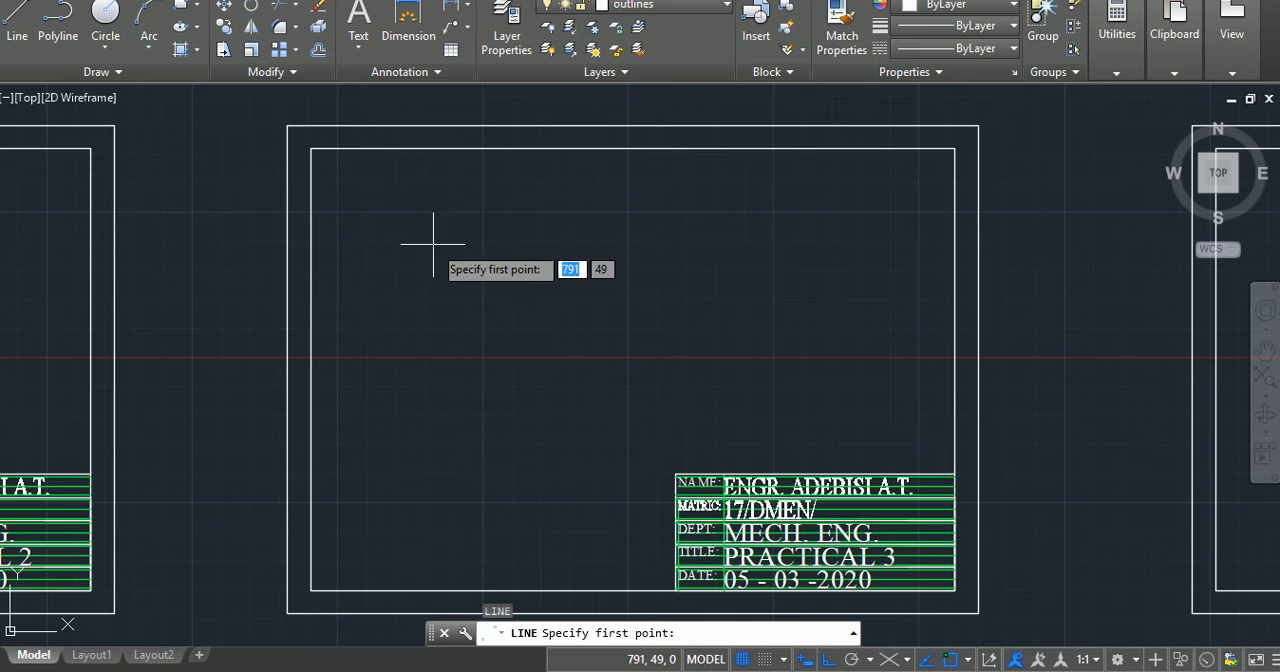
{"action": "key", "text": "Escape"}
{"action": "key", "text": "Escape"}
{"action": "key", "text": "Escape"}
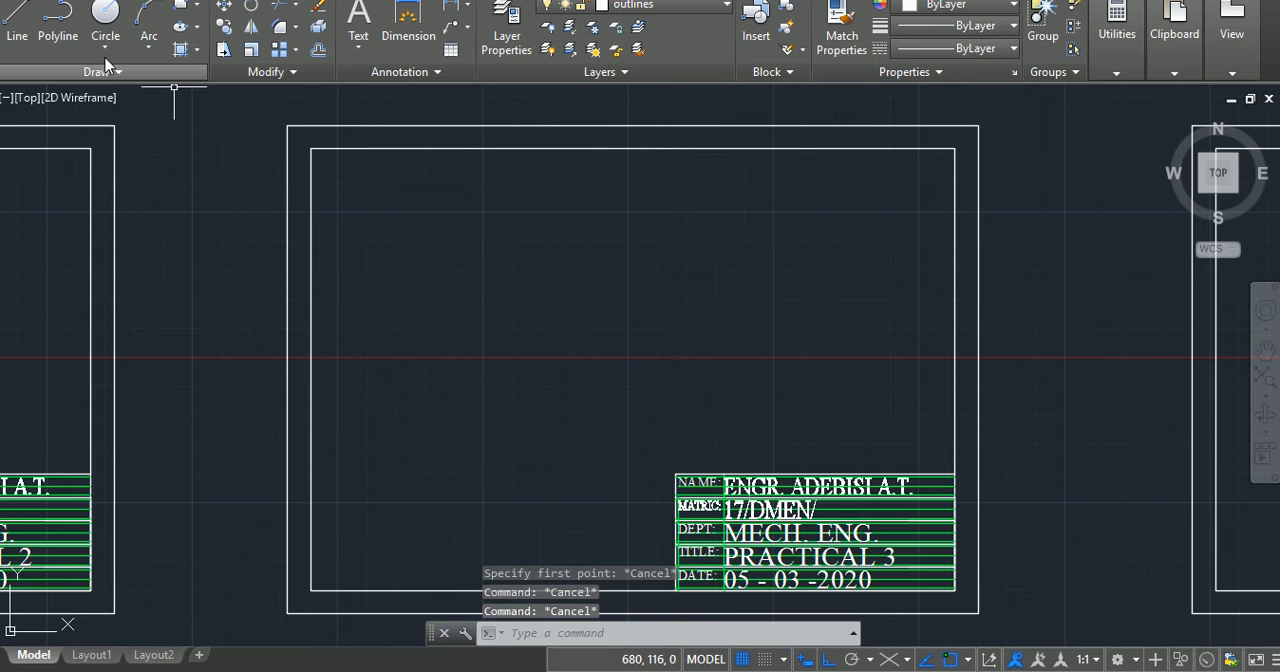
{"action": "left_click", "coordinate": [105, 20]}
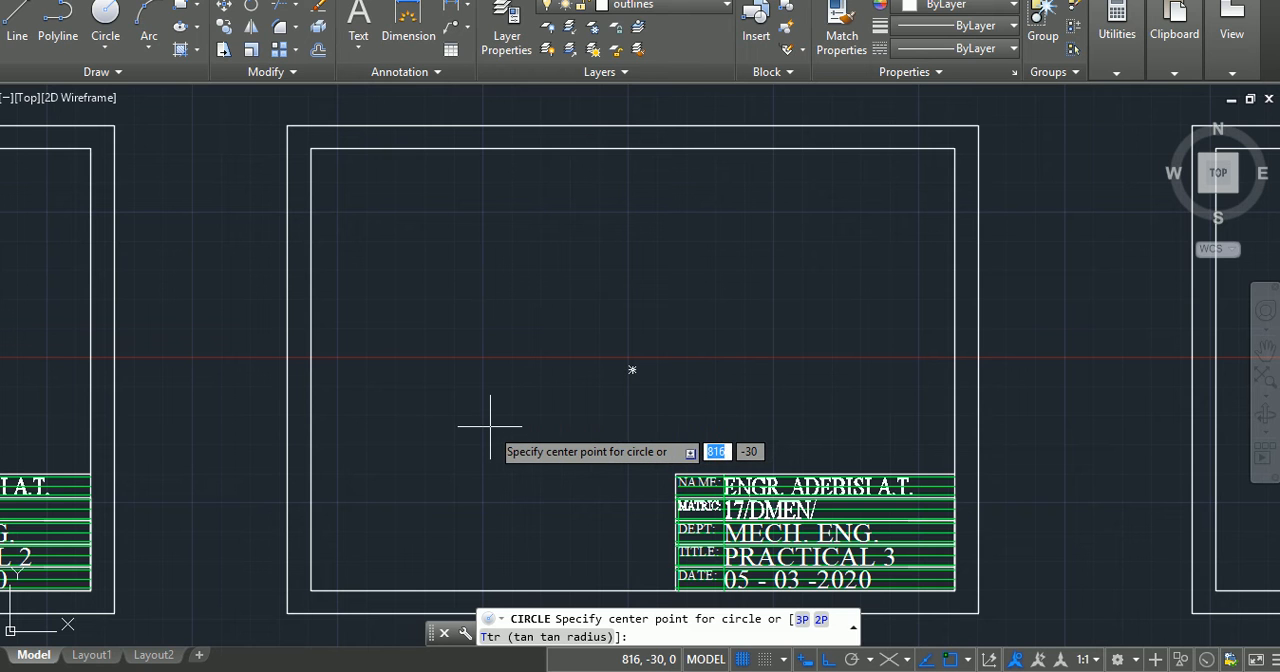
{"action": "key", "text": "Escape"}
{"action": "key", "text": "Escape"}
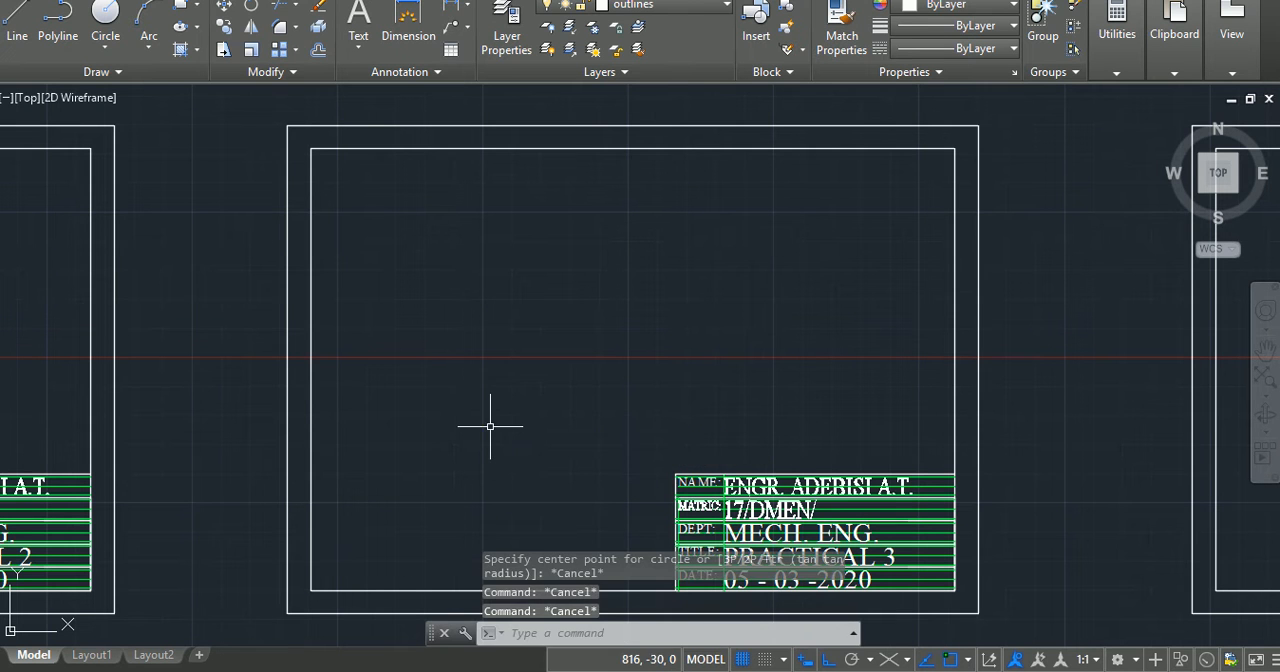
Step: Make the construction line layer current and draw a horizontal centre line about 168 units long across the sheet's lower middle
{"action": "left_click", "coordinate": [690, 6]}
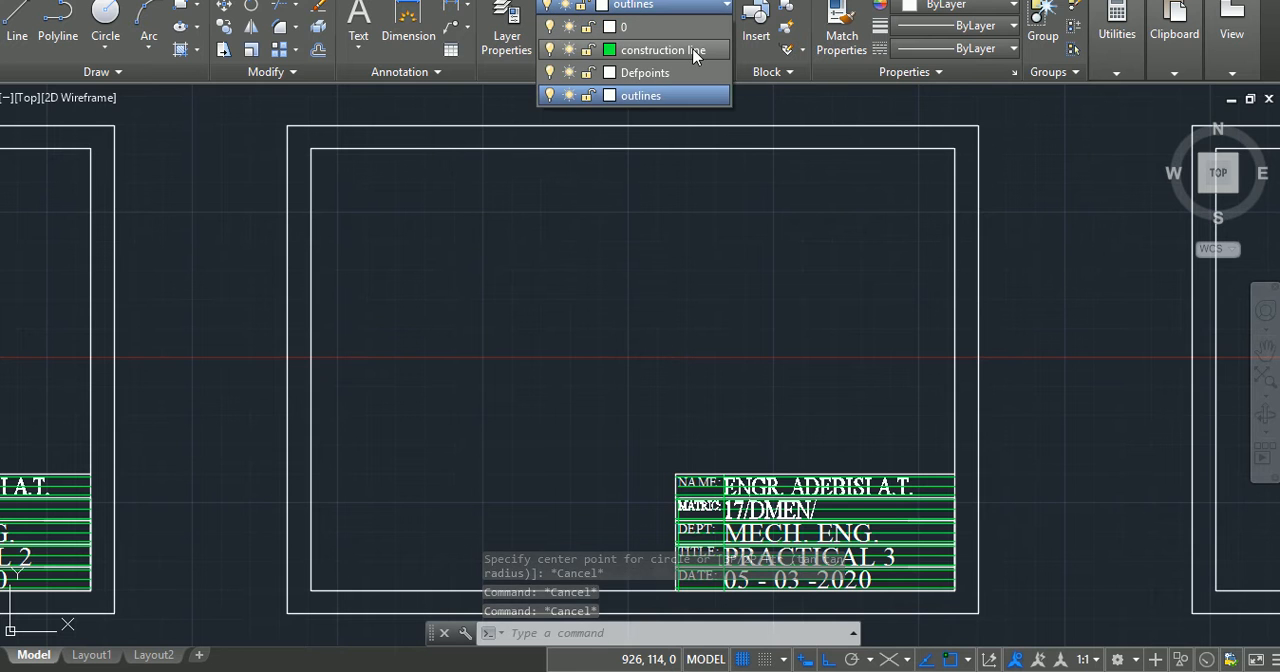
{"action": "left_click", "coordinate": [694, 50]}
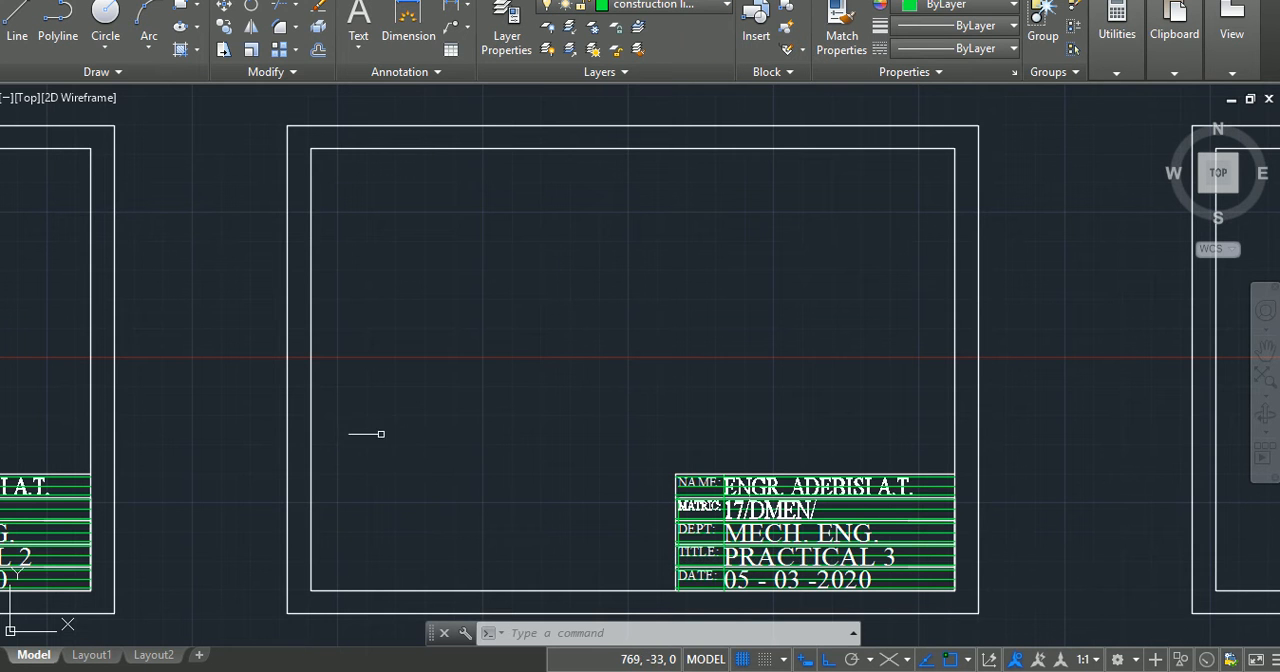
{"action": "key", "text": "l"}
{"action": "key", "text": "Return"}
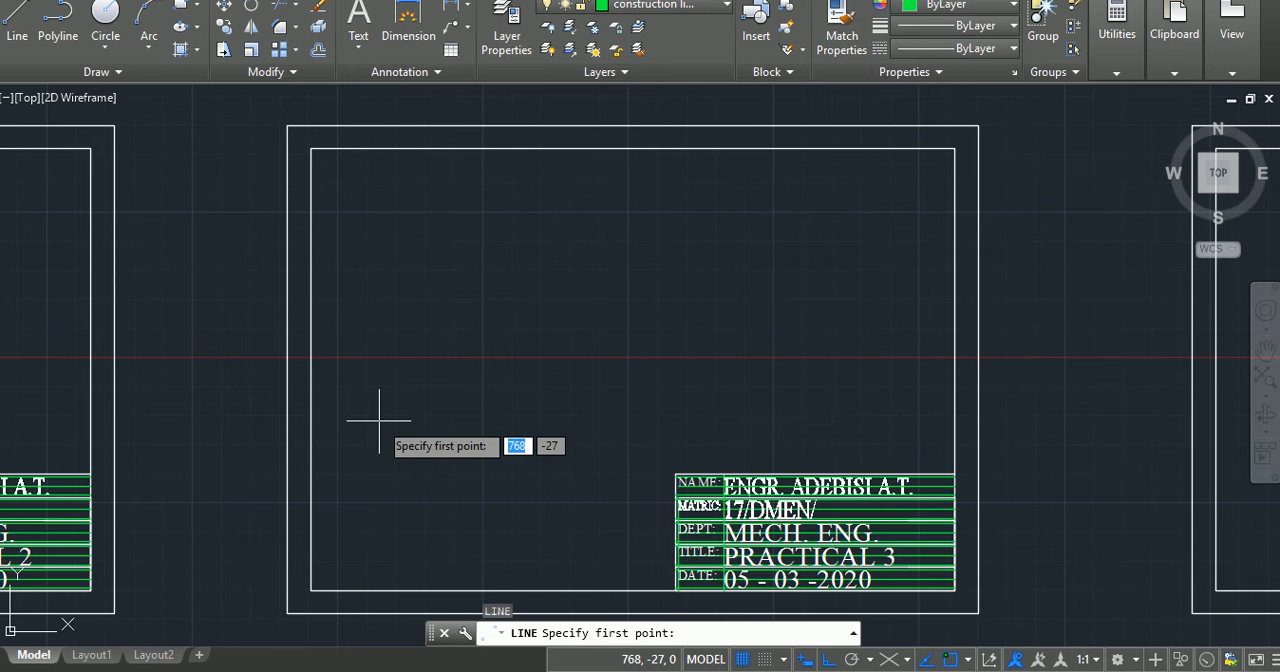
{"action": "left_click", "coordinate": [379, 421]}
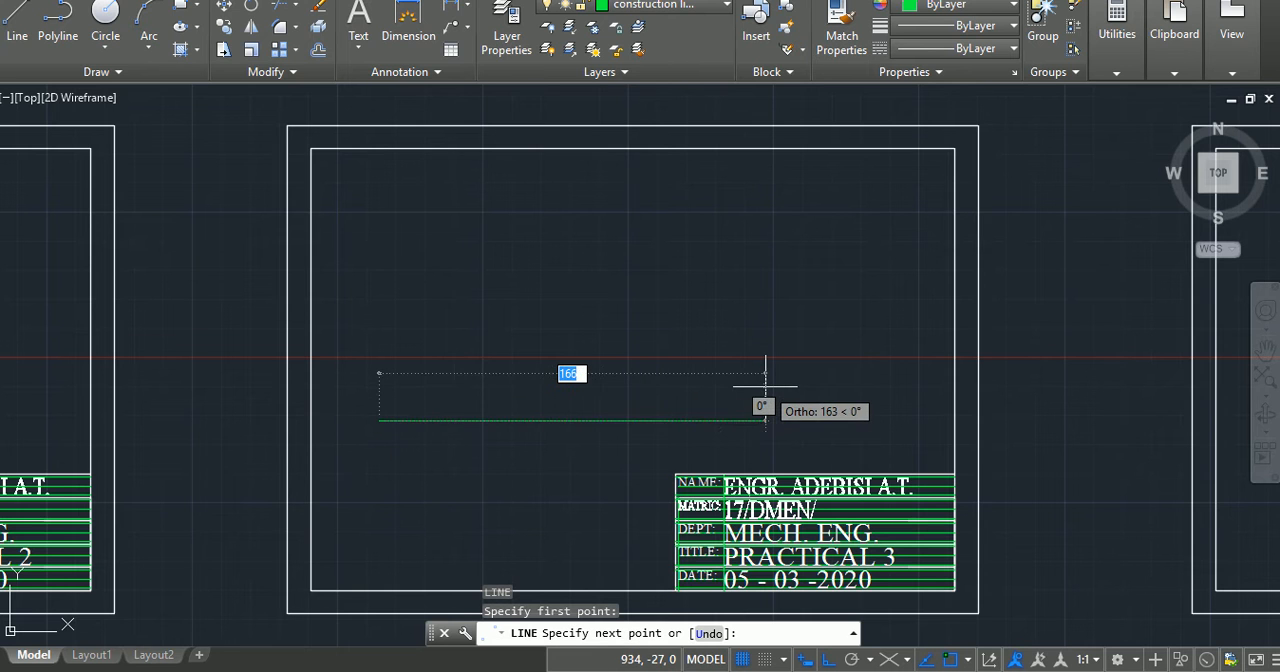
{"action": "left_click", "coordinate": [767, 386]}
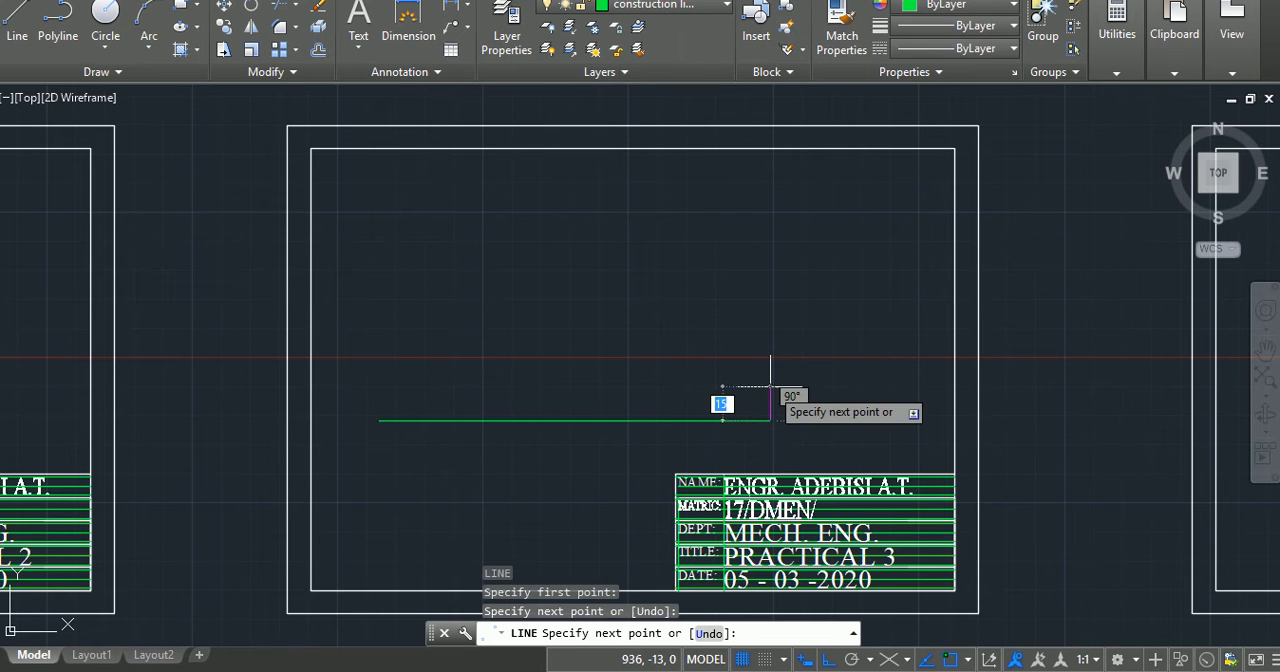
{"action": "key", "text": "Return"}
{"action": "key", "text": "Return"}
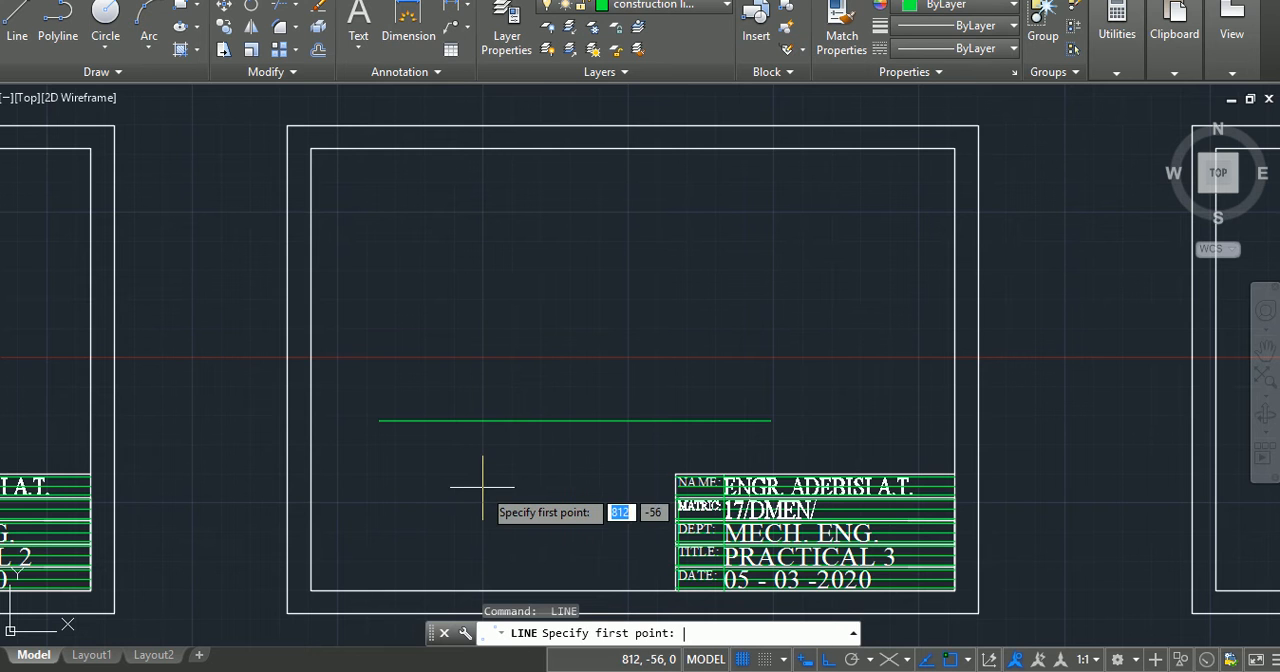
Step: Draw a vertical centre line about 143 units long that crosses the horizontal one near its left end
{"action": "left_click", "coordinate": [479, 504]}
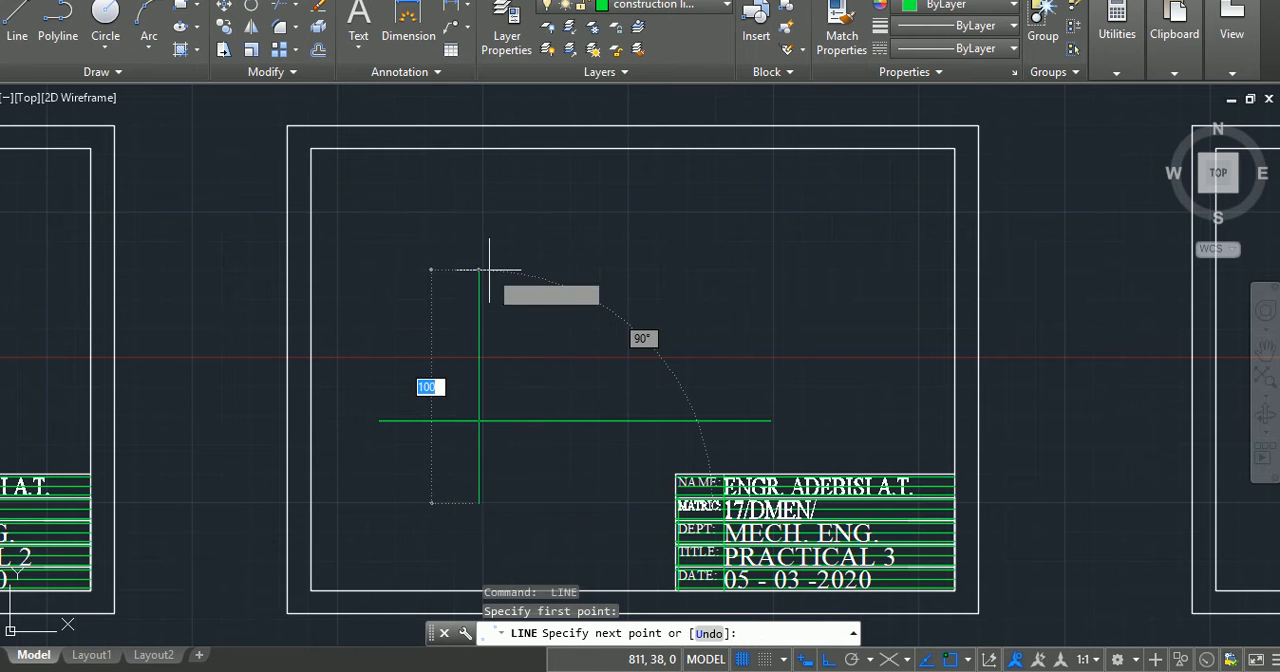
{"action": "left_click", "coordinate": [475, 167]}
{"action": "key", "text": "Return"}
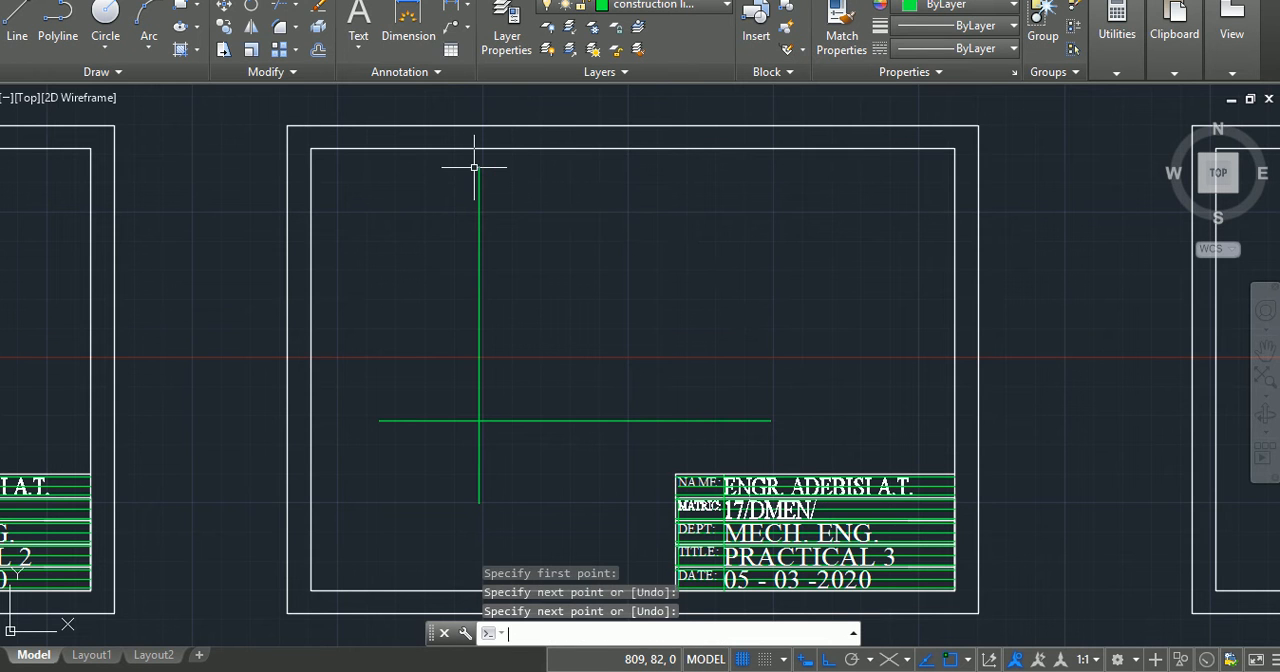
Step: Make the outlines layer current and draw a circle of radius 20 centred on the intersection of the centre lines
{"action": "left_click", "coordinate": [690, 5]}
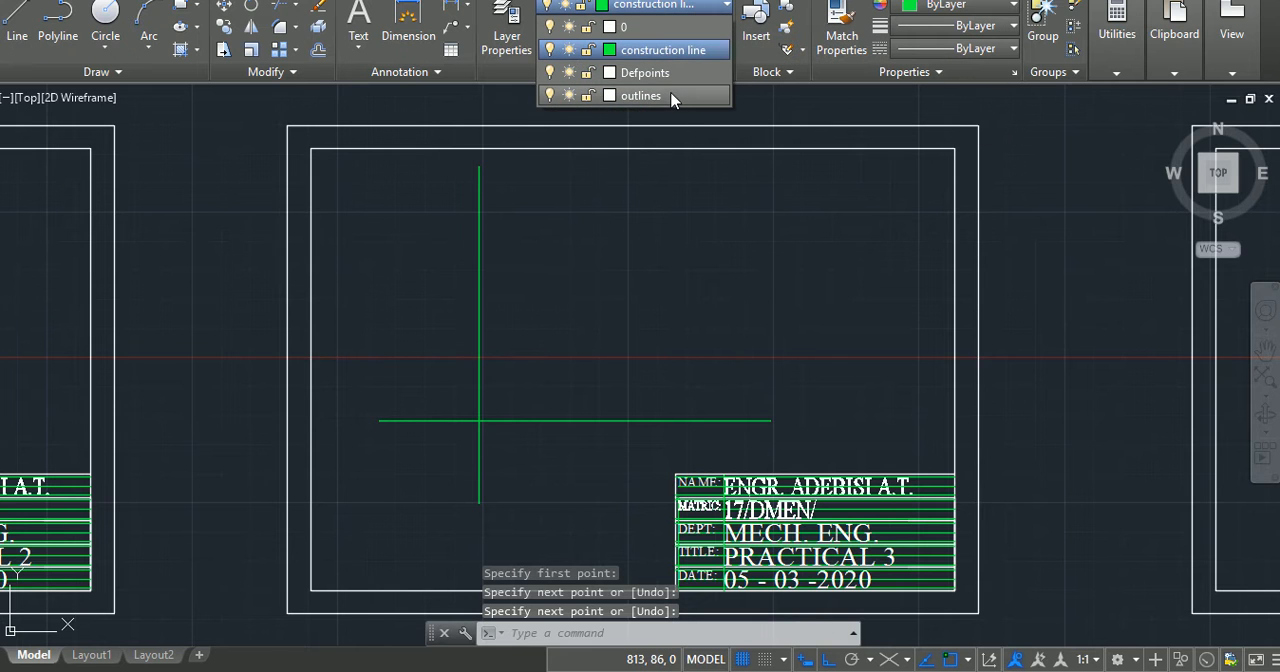
{"action": "left_click", "coordinate": [677, 97]}
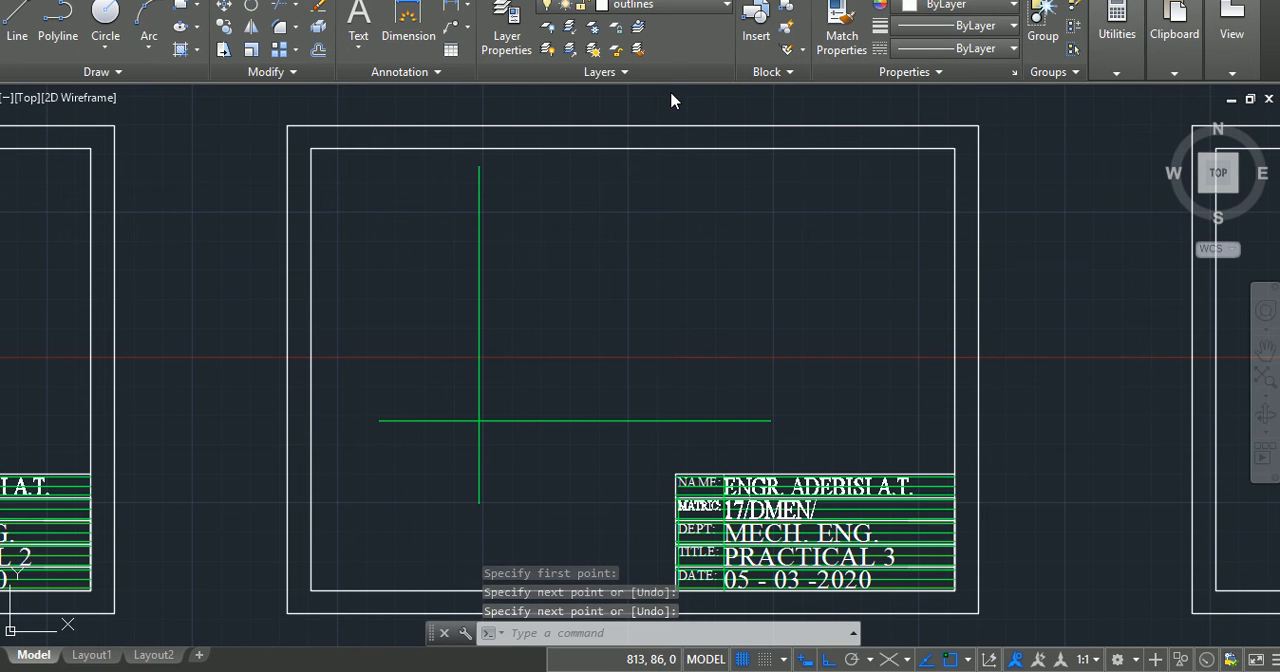
{"action": "left_click", "coordinate": [117, 14]}
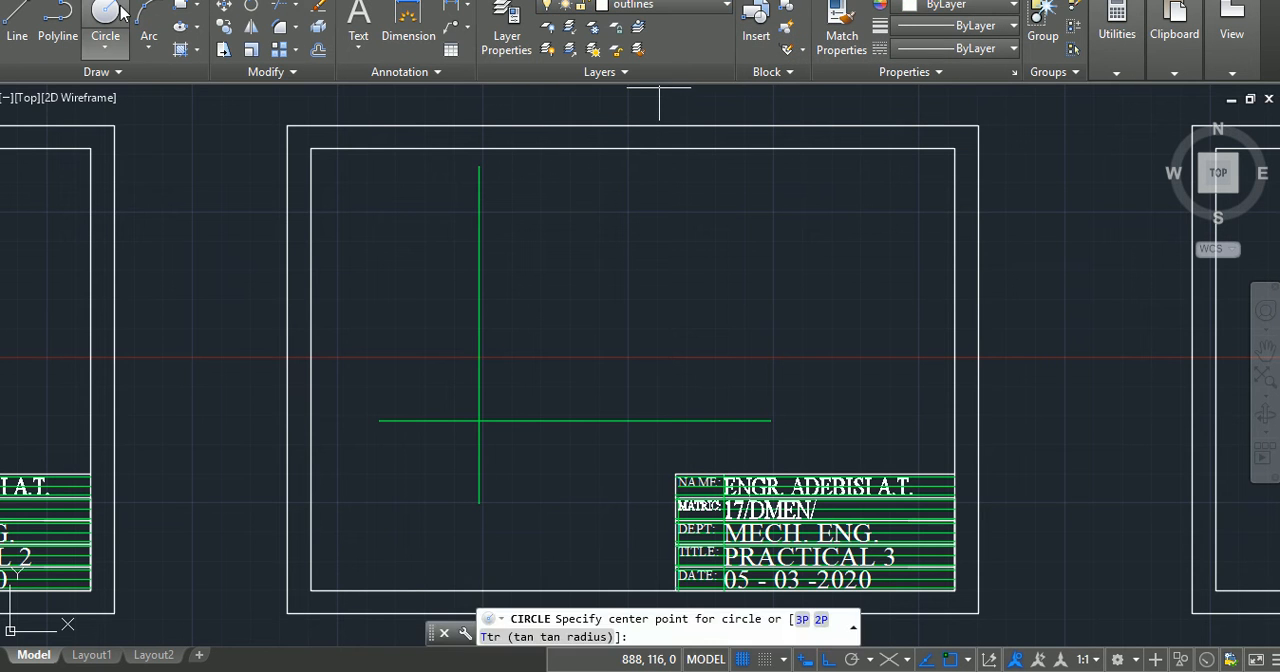
{"action": "left_click", "coordinate": [480, 421]}
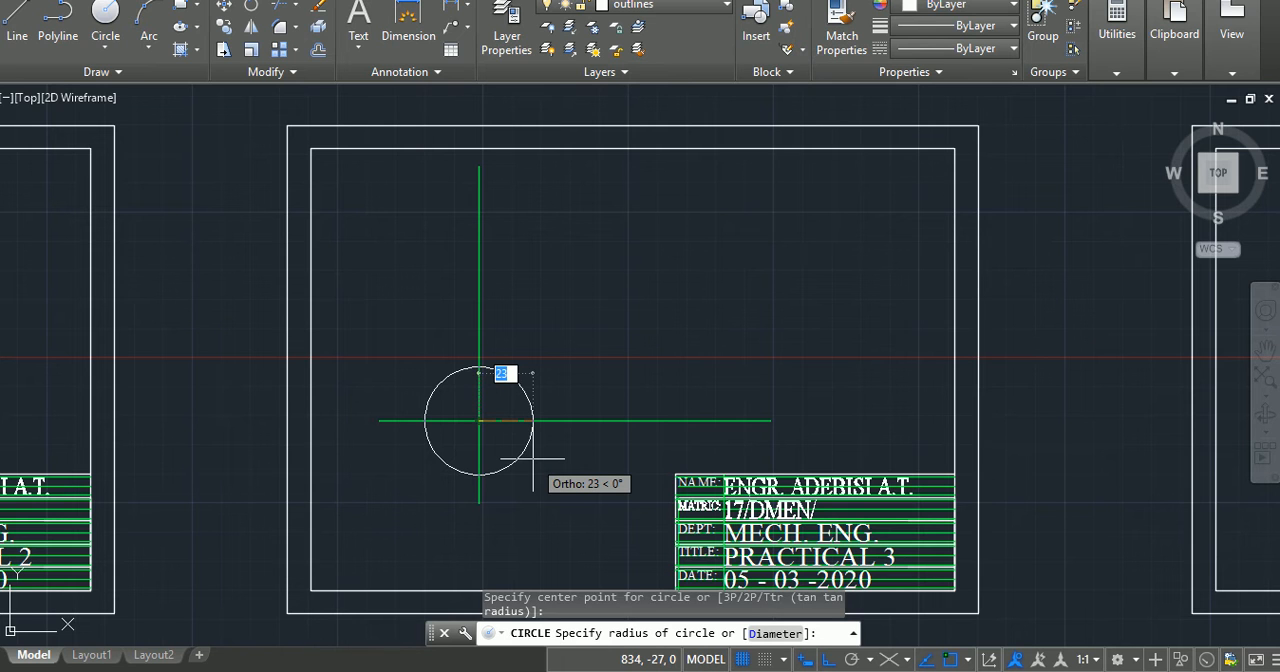
{"action": "type", "text": "20"}
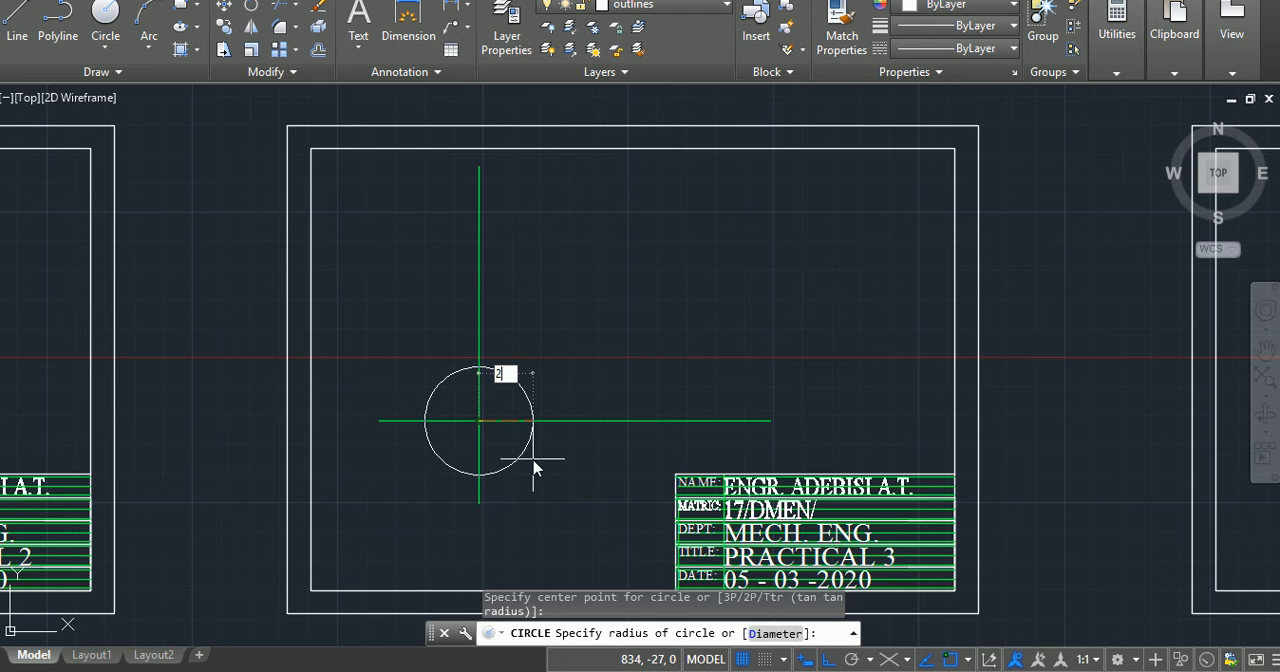
{"action": "key", "text": "Return"}
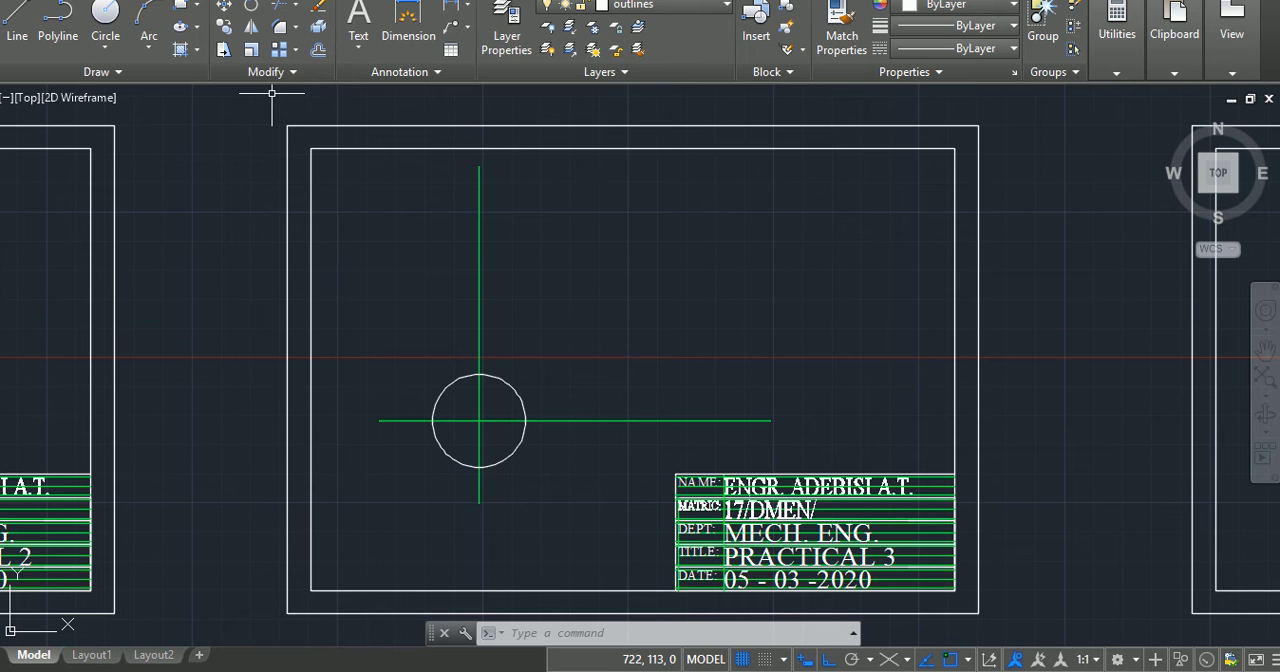
Step: Draw a line from the circle's right quadrant about 33 units along the horizontal centre line, continuing 15 units straight down
{"action": "left_click", "coordinate": [17, 17]}
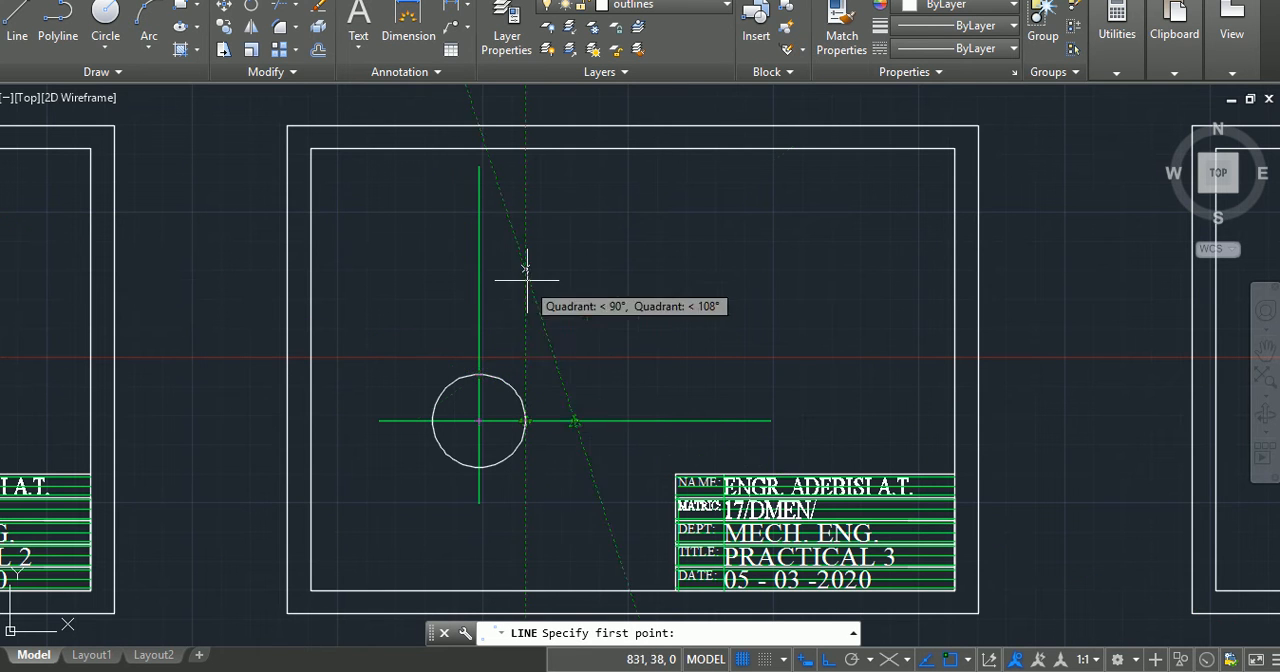
{"action": "left_click", "coordinate": [534, 421]}
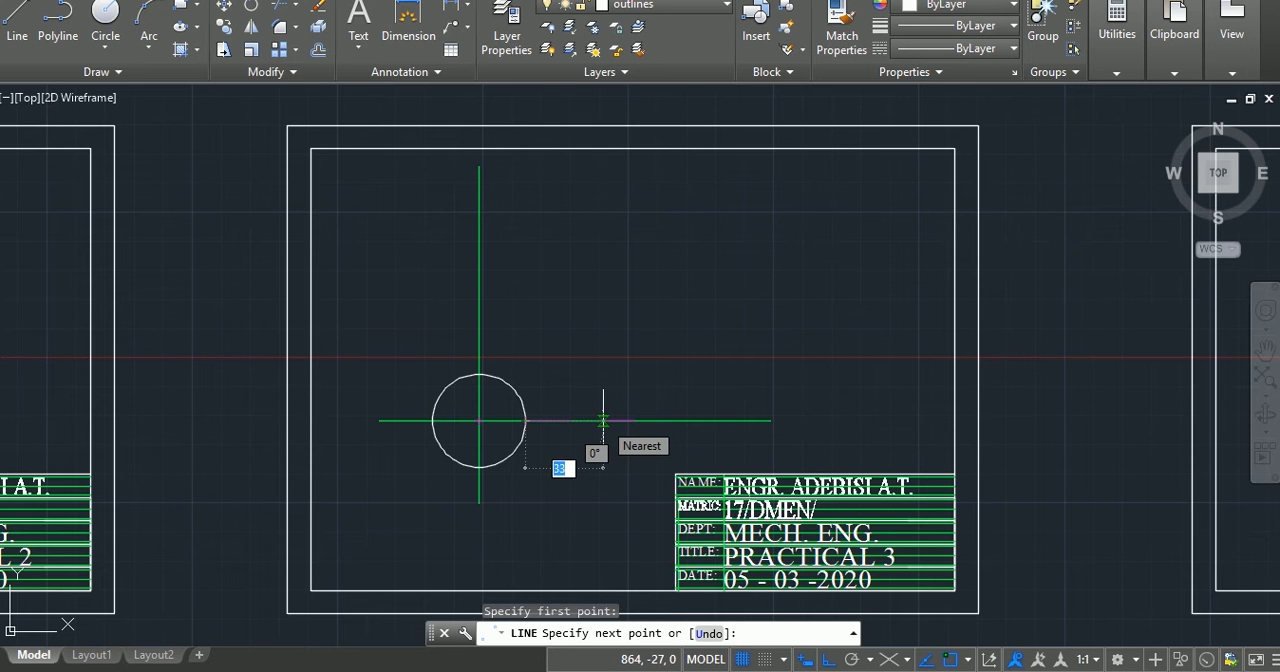
{"action": "left_click", "coordinate": [603, 421]}
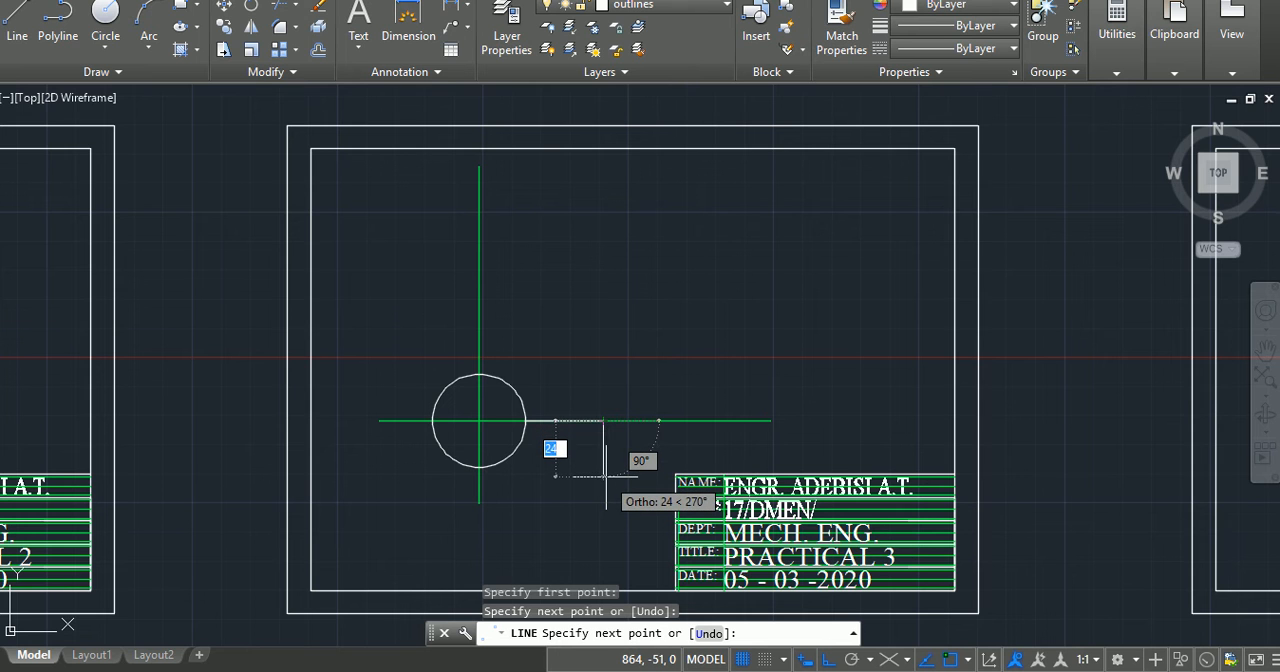
{"action": "type", "text": "15"}
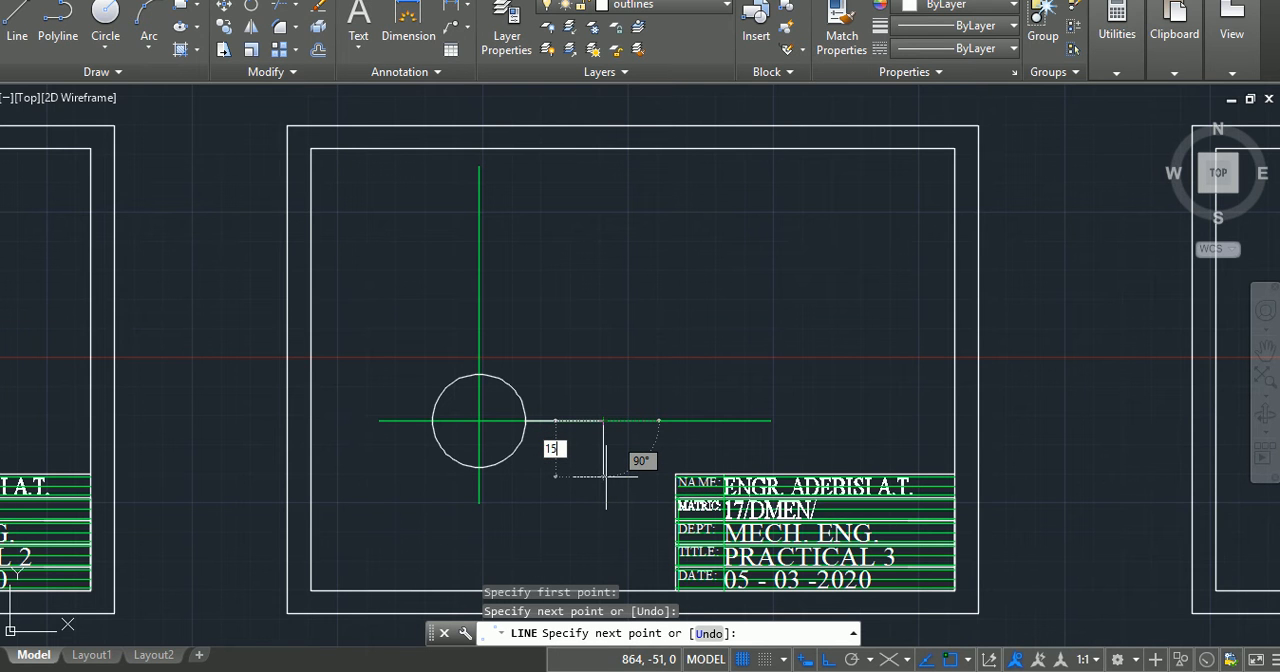
{"action": "key", "text": "Return"}
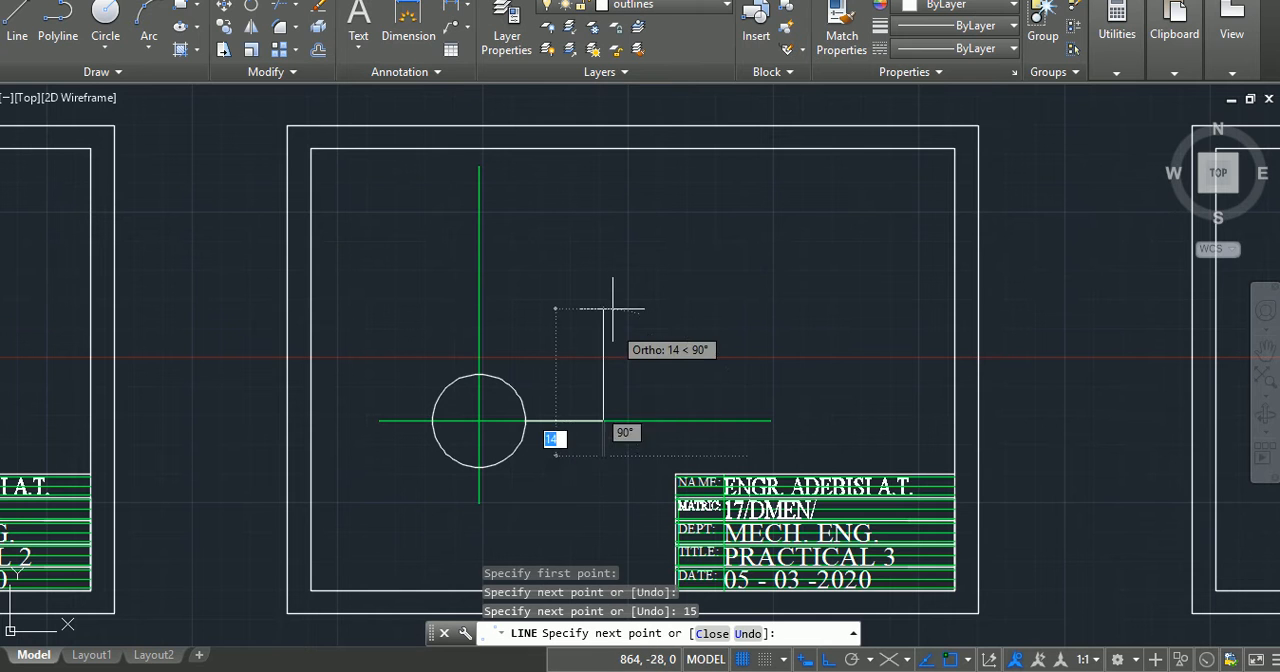
Step: Continue the line 30 units straight up and about 48 units left until it ends inside the circle
{"action": "type", "text": "30"}
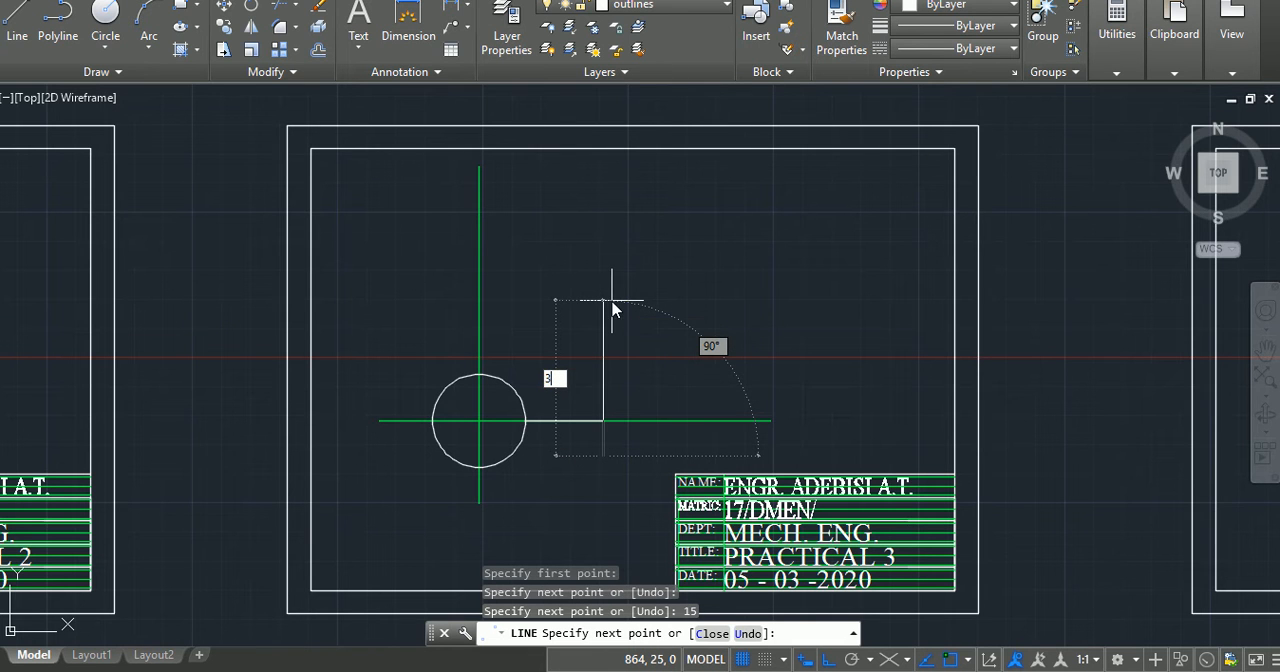
{"action": "key", "text": "Return"}
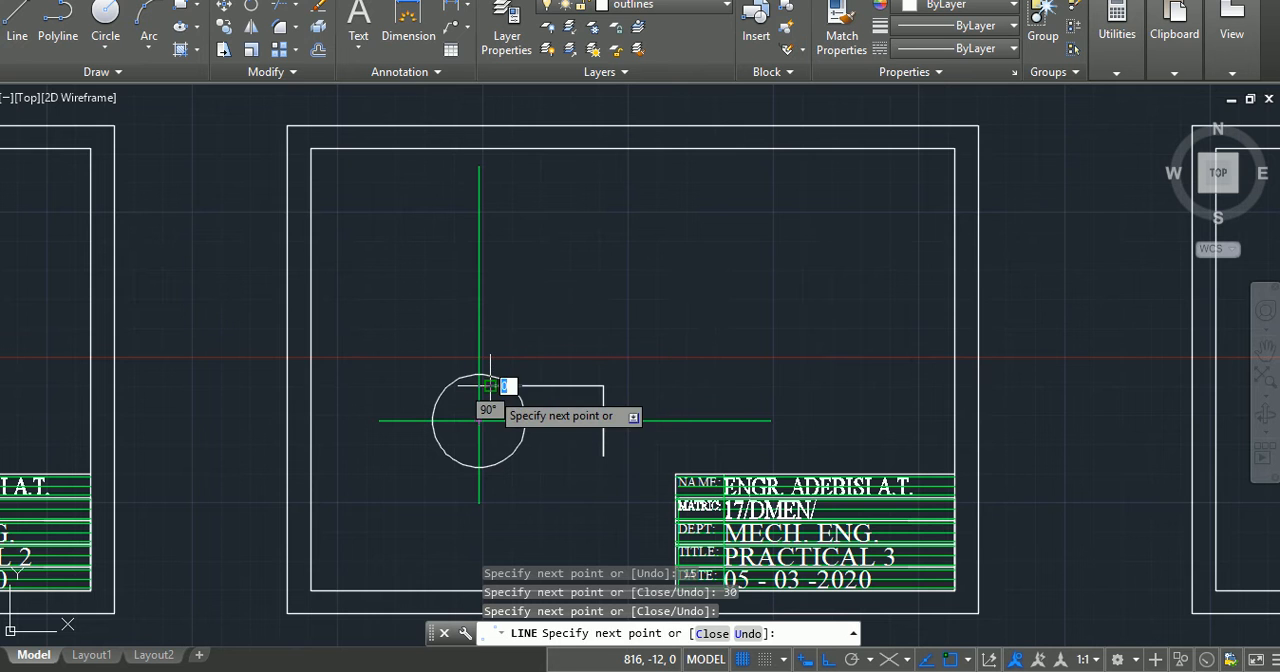
{"action": "left_click", "coordinate": [490, 388]}
{"action": "key", "text": "Return"}
{"action": "key", "text": "Return"}
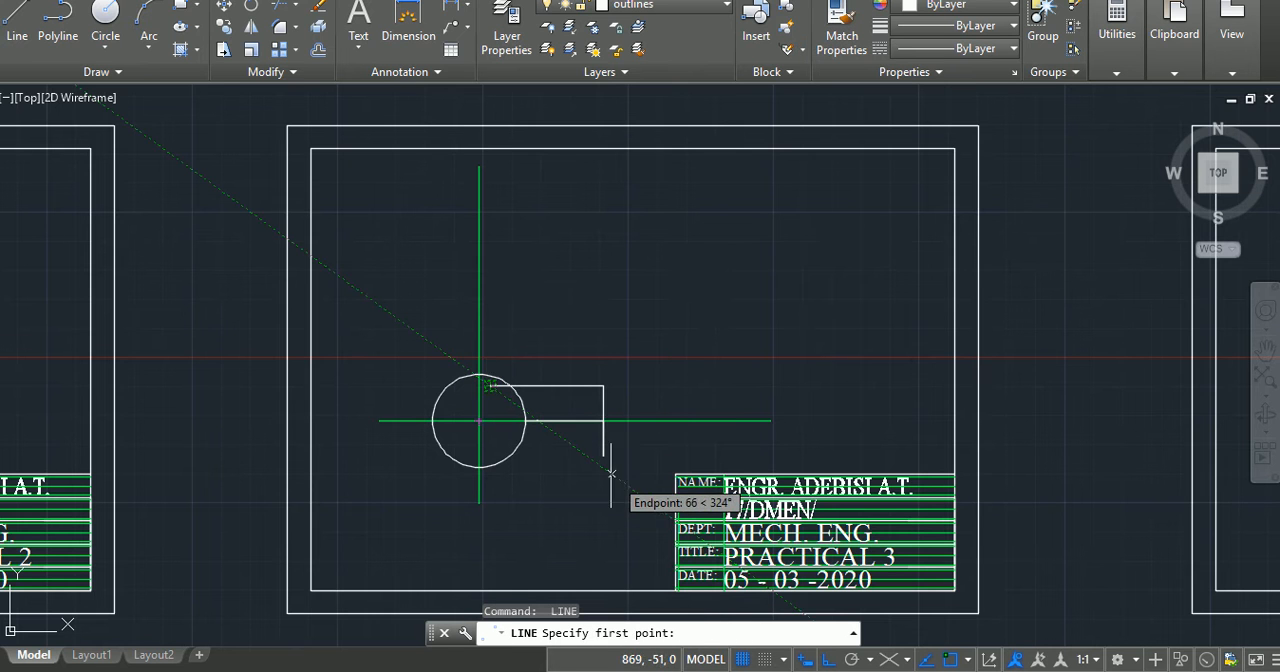
Step: Draw a horizontal line about 48 units long from the lower end of the 30-unit vertical line left into the circle
{"action": "left_click", "coordinate": [603, 456]}
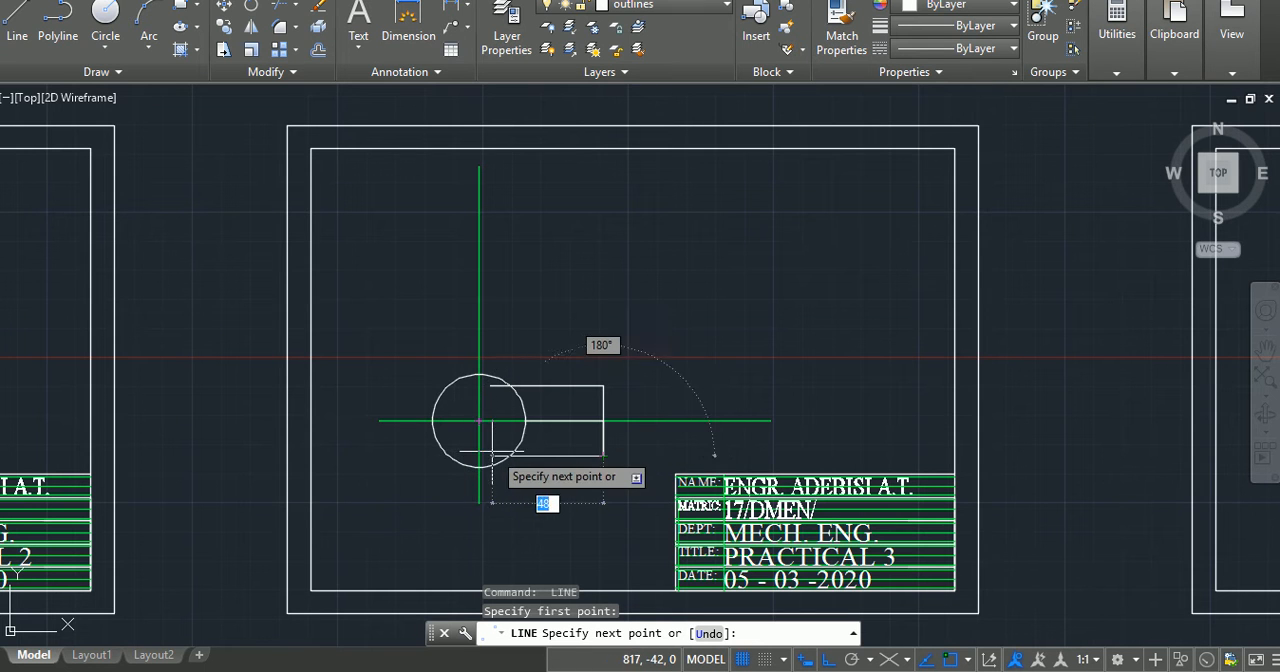
{"action": "key", "text": "F8"}
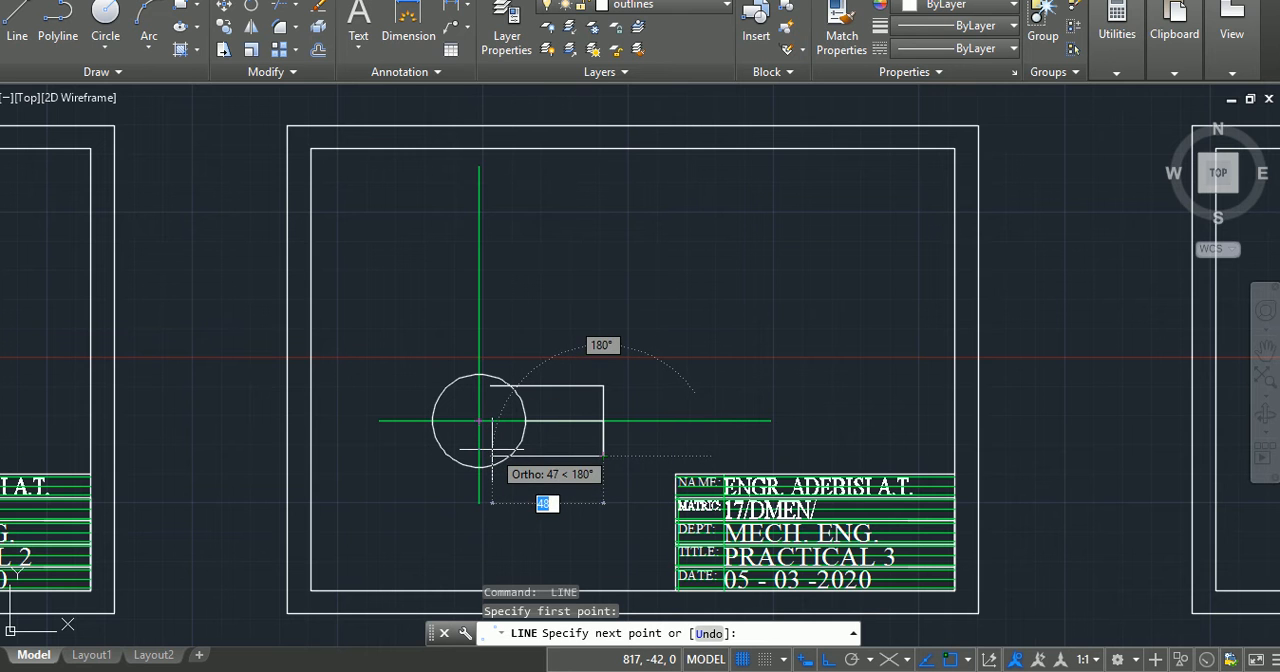
{"action": "left_click", "coordinate": [490, 452]}
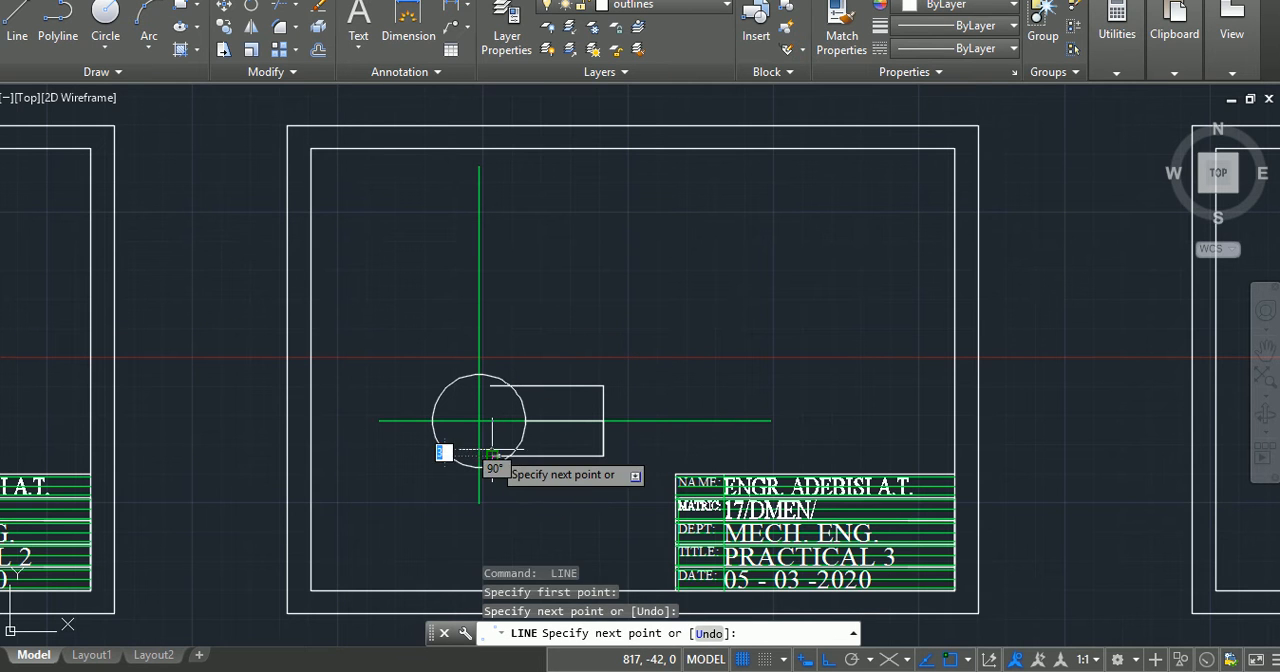
{"action": "key", "text": "Return"}
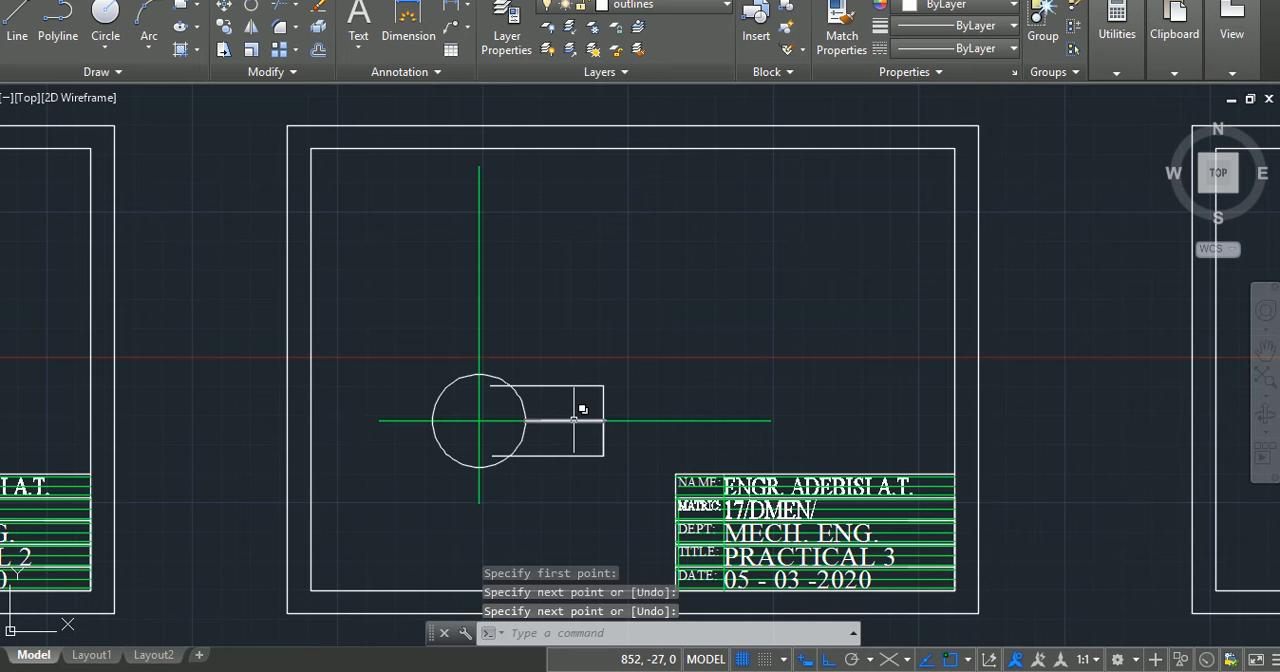
Step: Delete the helper line on the horizontal centre line and the duplicate 15-unit vertical segment overlapping the right edge
{"action": "left_click", "coordinate": [573, 421]}
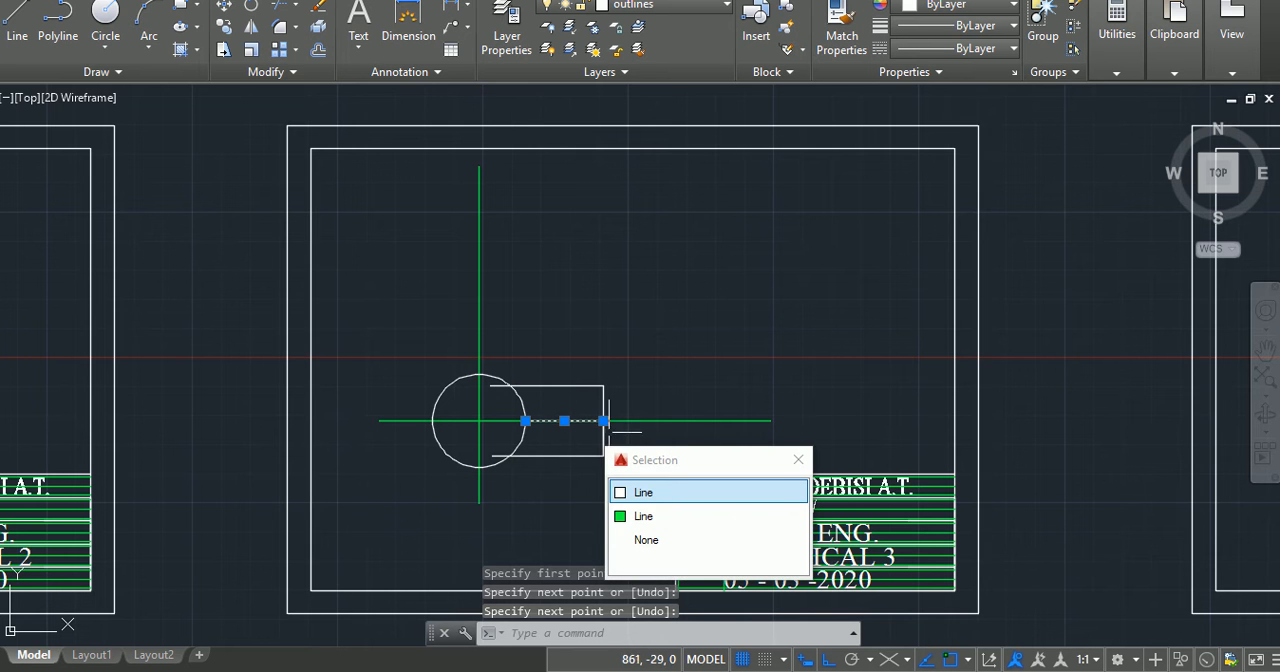
{"action": "left_click", "coordinate": [603, 440]}
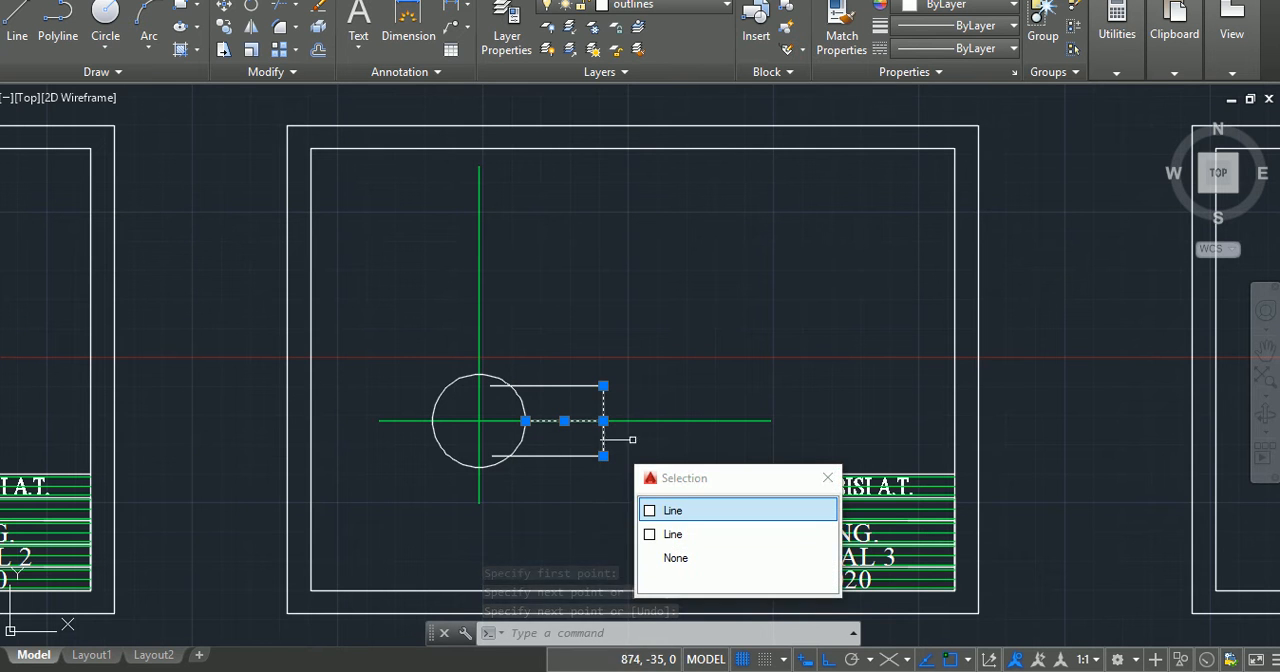
{"action": "left_click", "coordinate": [694, 528]}
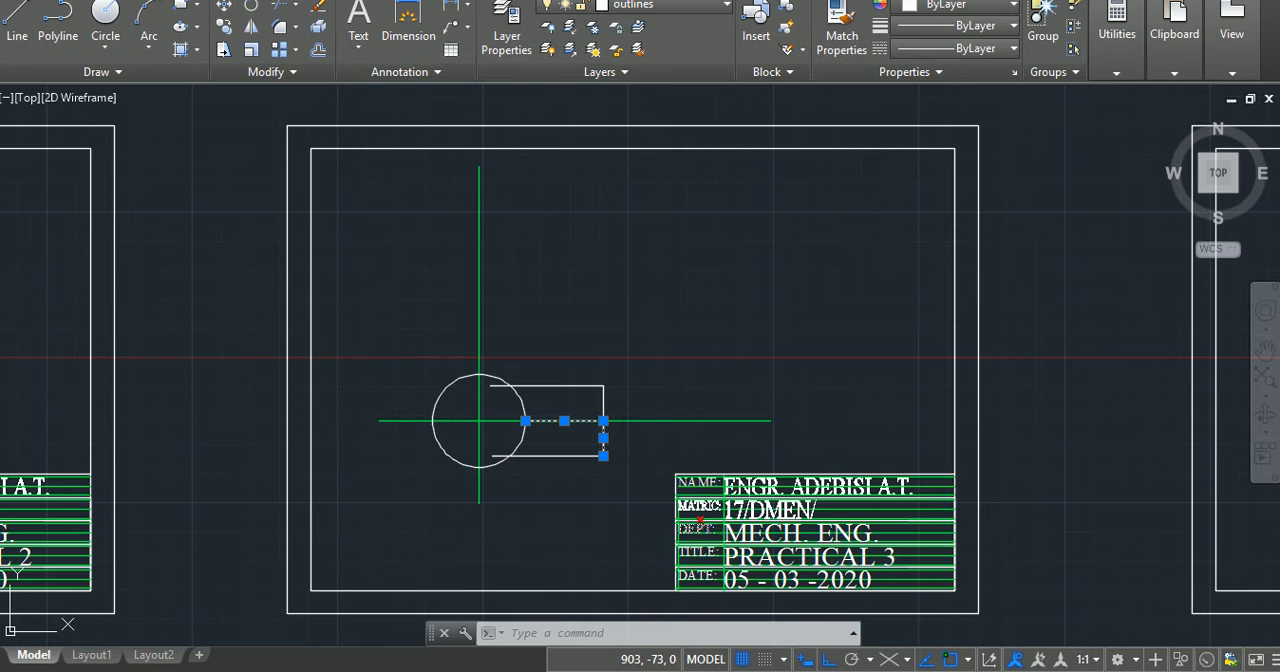
{"action": "key", "text": "Delete"}
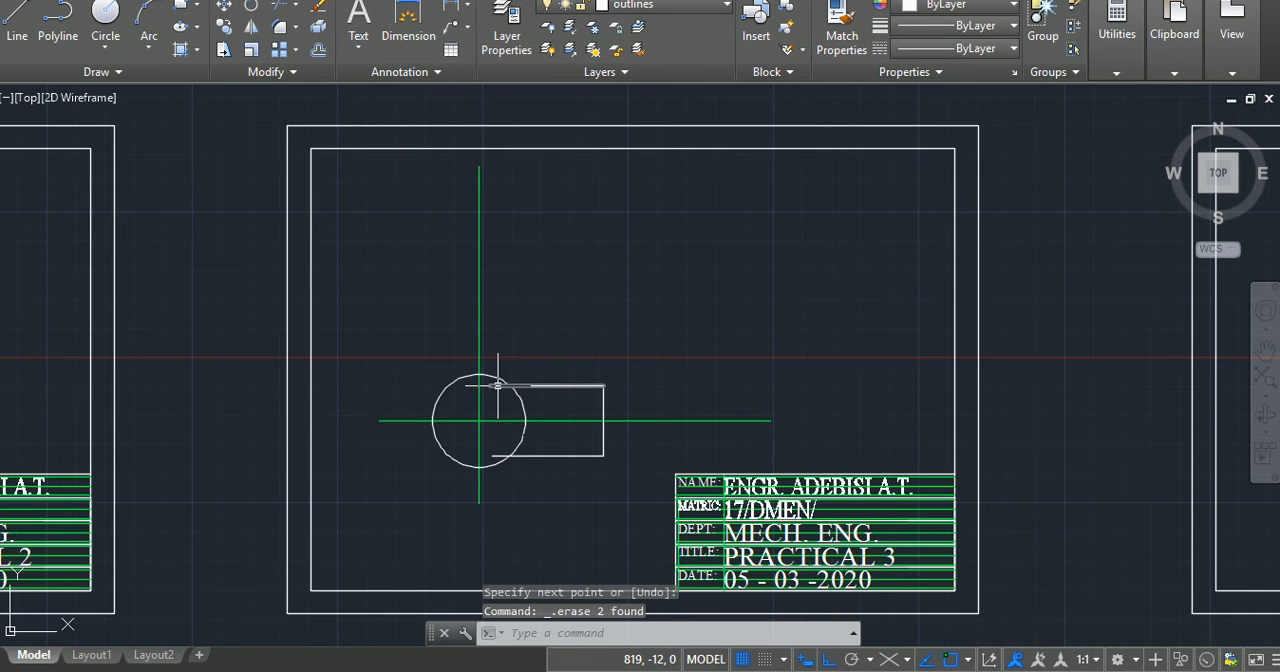
Step: Trim off the ends of the arm's two horizontal lines that run inside the circle
{"action": "type", "text": "tr"}
{"action": "key", "text": "Return"}
{"action": "key", "text": "Return"}
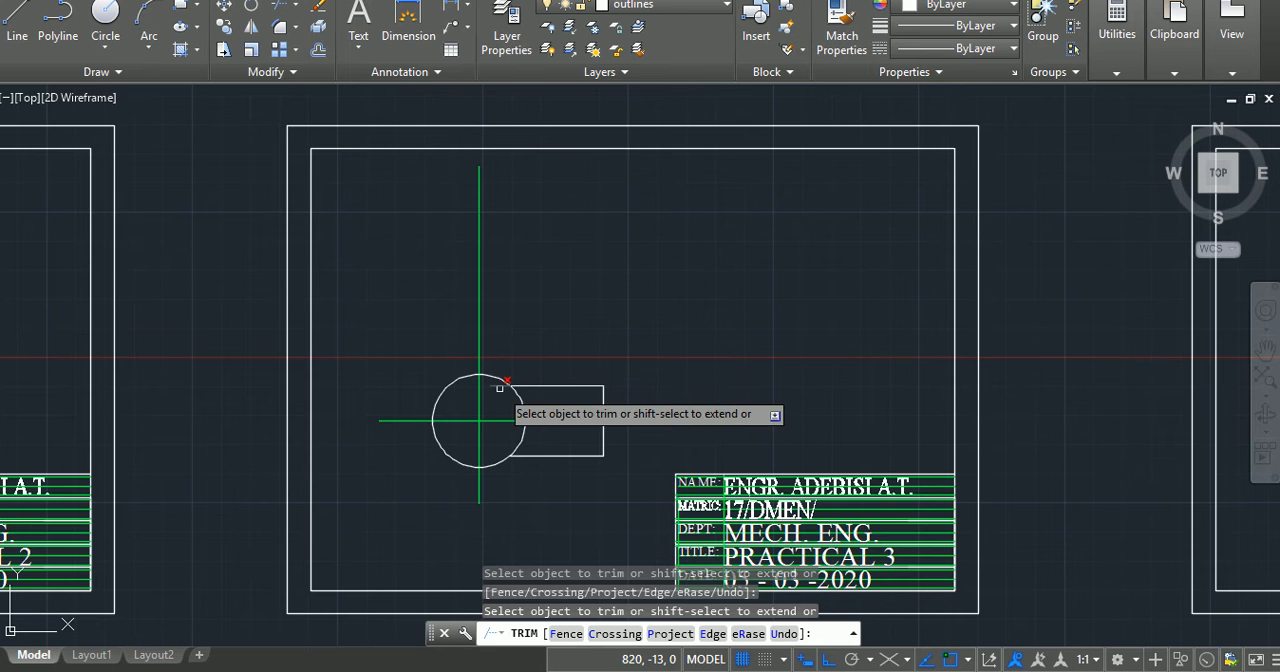
{"action": "key", "text": "Return"}
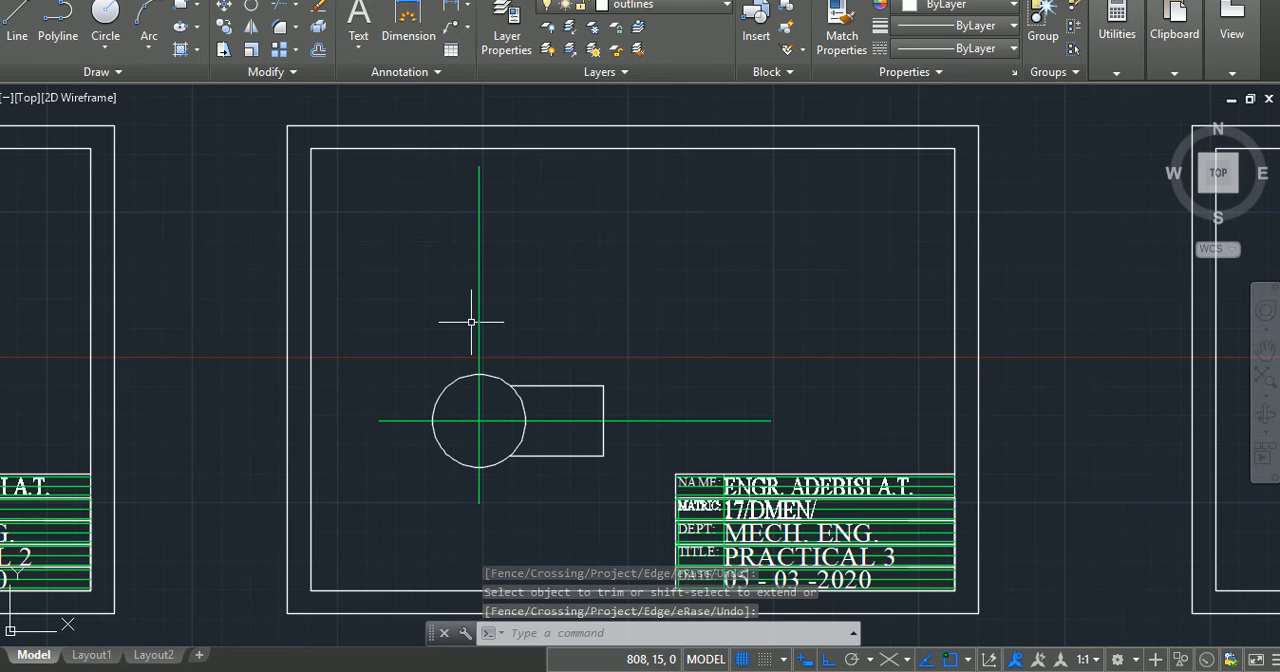
Step: Draw a closed rectangle 40 units wide and 75 units high above the circle, its sides aligned with the circle's left and right quadrants
{"action": "left_click", "coordinate": [18, 20]}
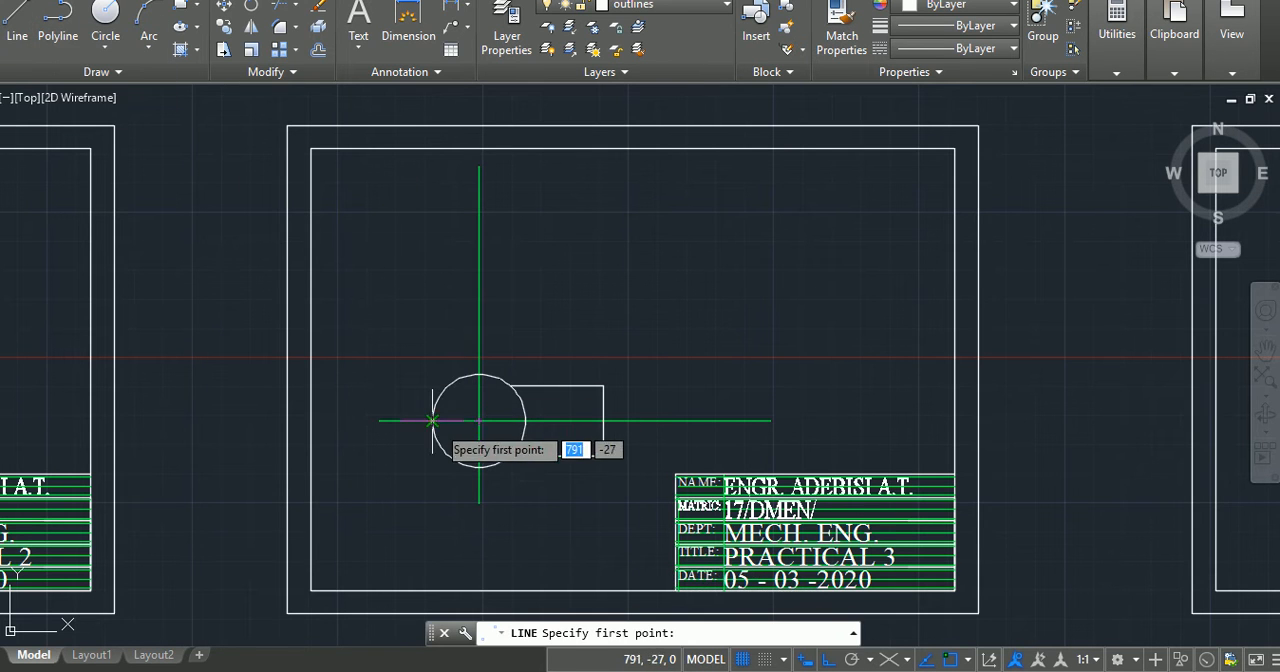
{"action": "left_click", "coordinate": [432, 353]}
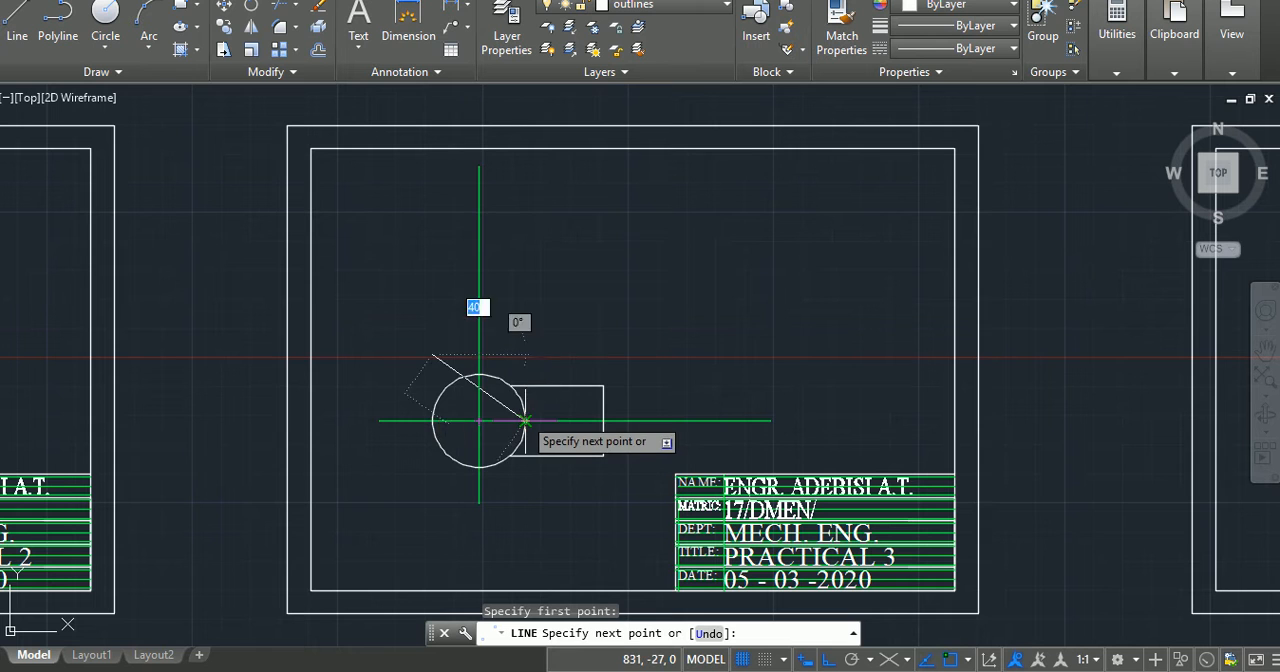
{"action": "left_click", "coordinate": [525, 353]}
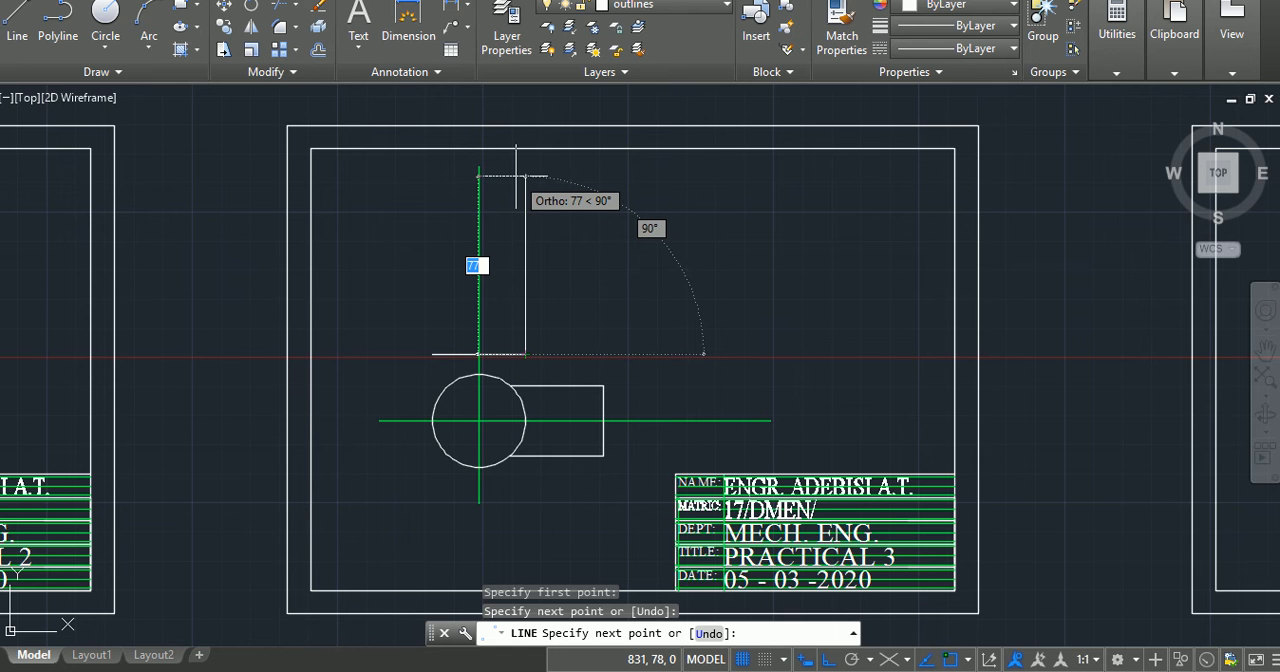
{"action": "type", "text": "7"}
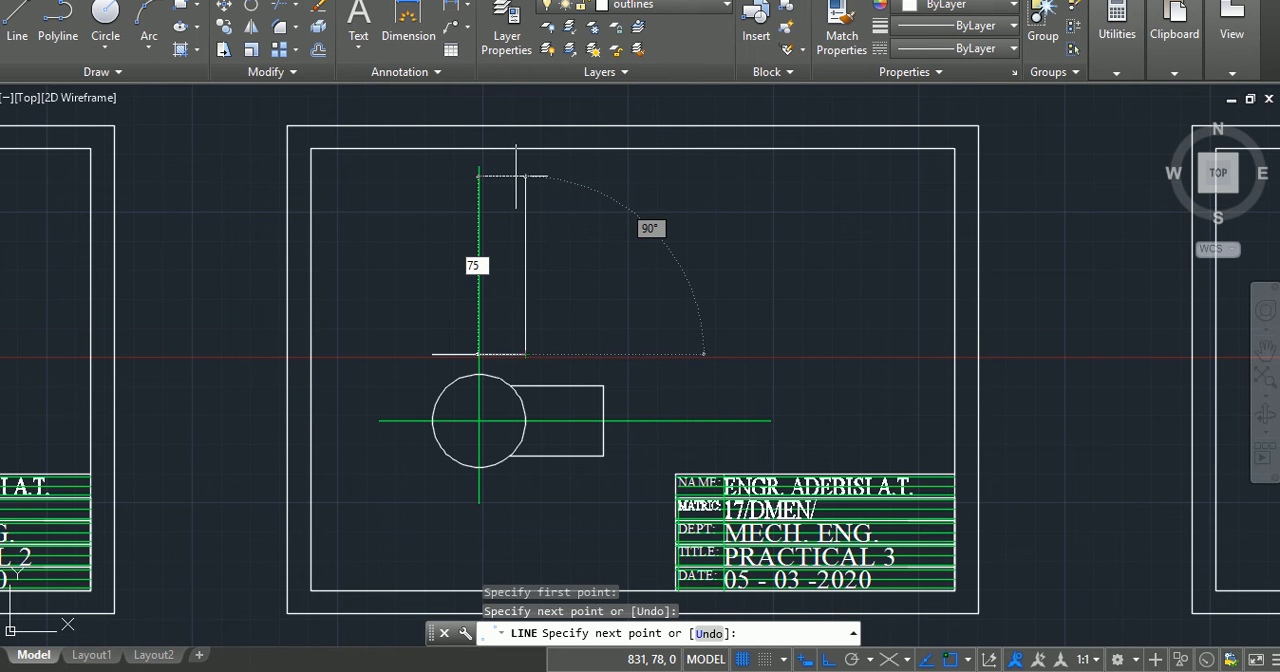
{"action": "key", "text": "Return"}
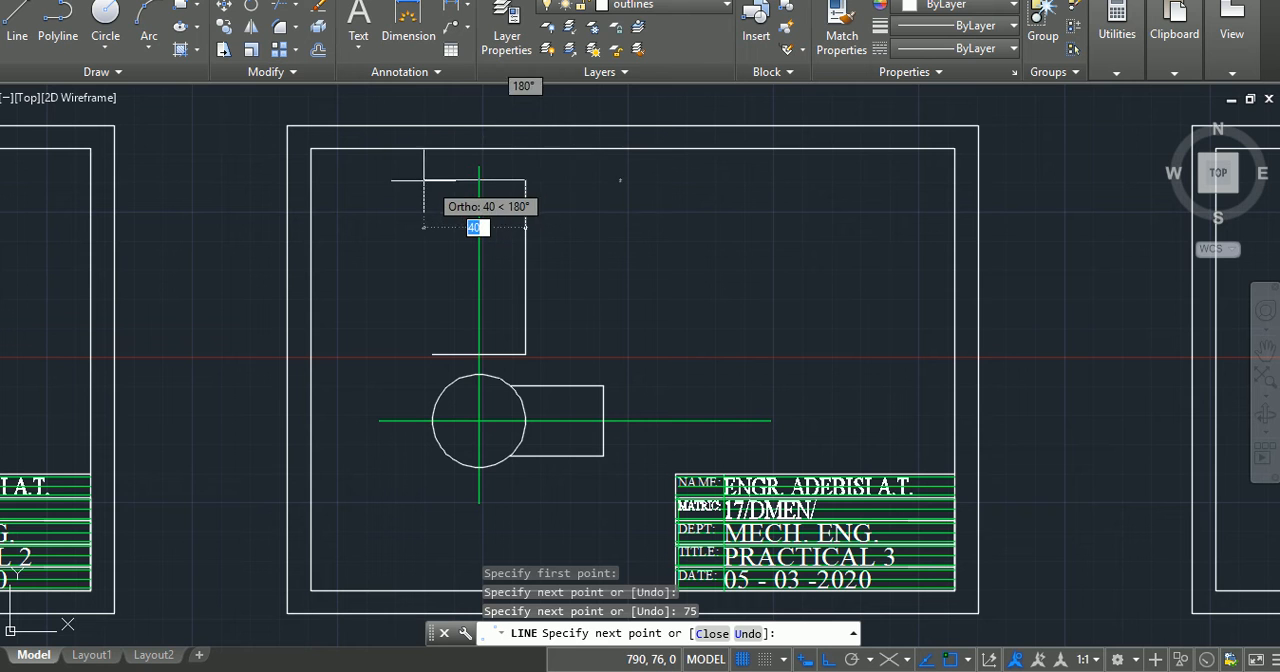
{"action": "type", "text": "4"}
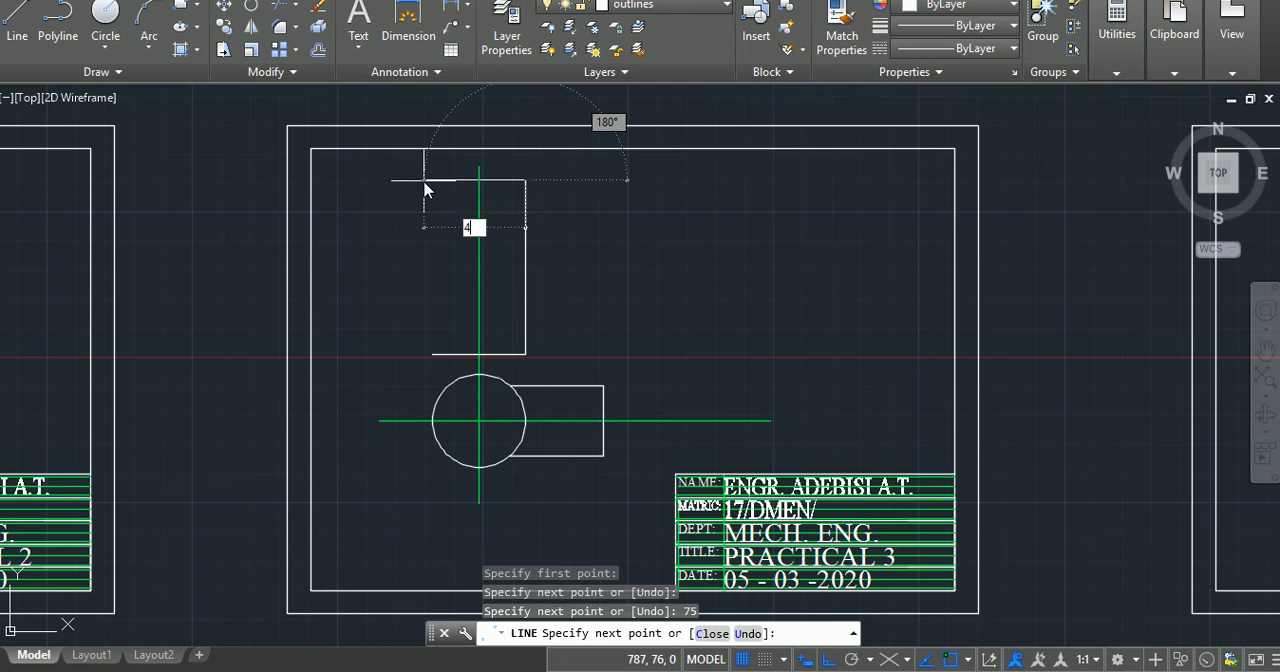
{"action": "key", "text": "Return"}
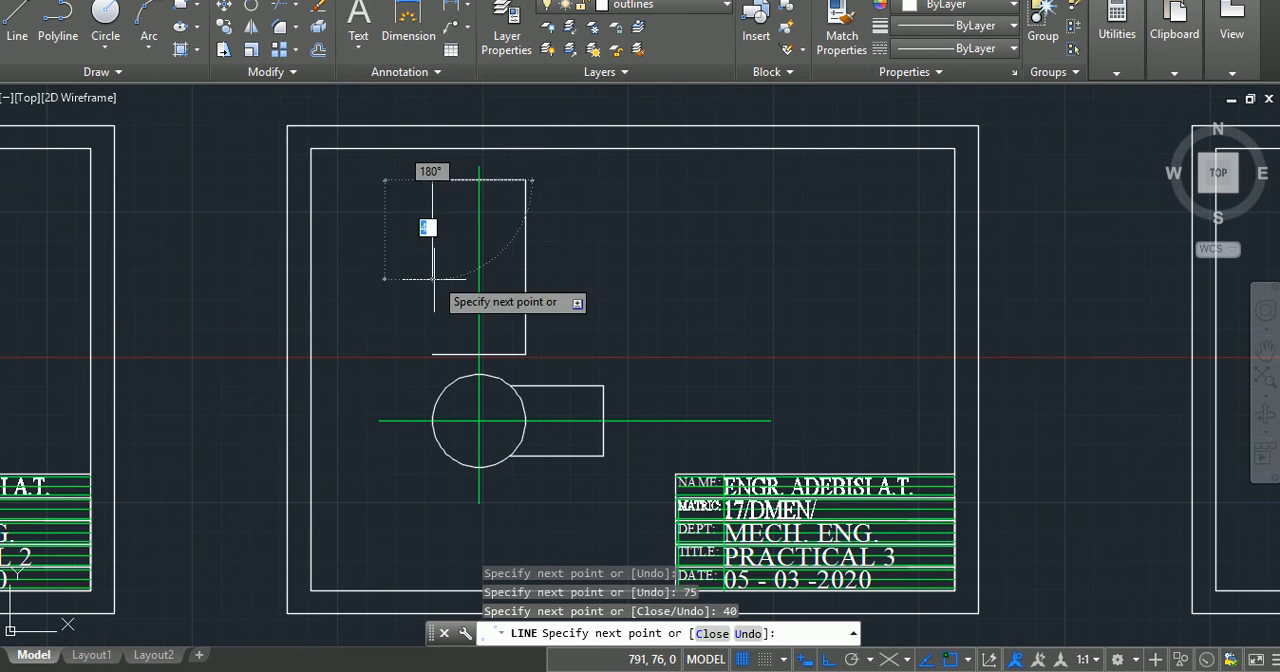
{"action": "type", "text": "c"}
{"action": "key", "text": "Return"}
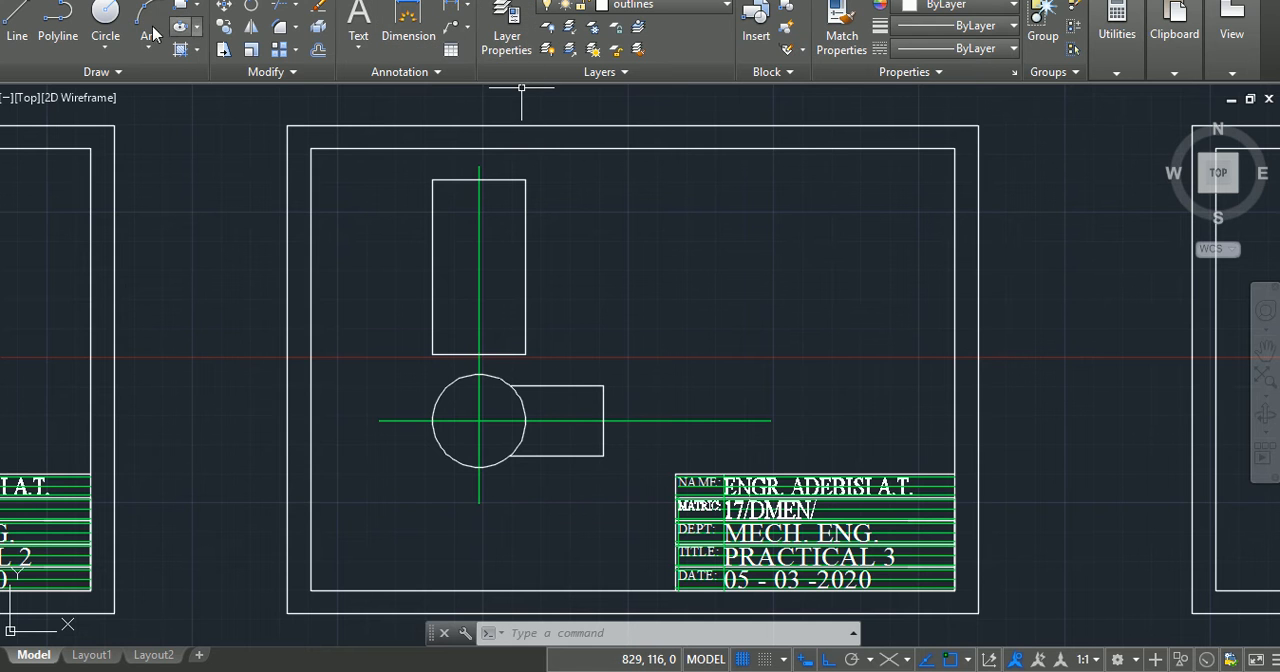
Step: Make the construction line layer current and start a line inside the upper rectangle, just left of the vertical centre line
{"action": "left_click", "coordinate": [688, 8]}
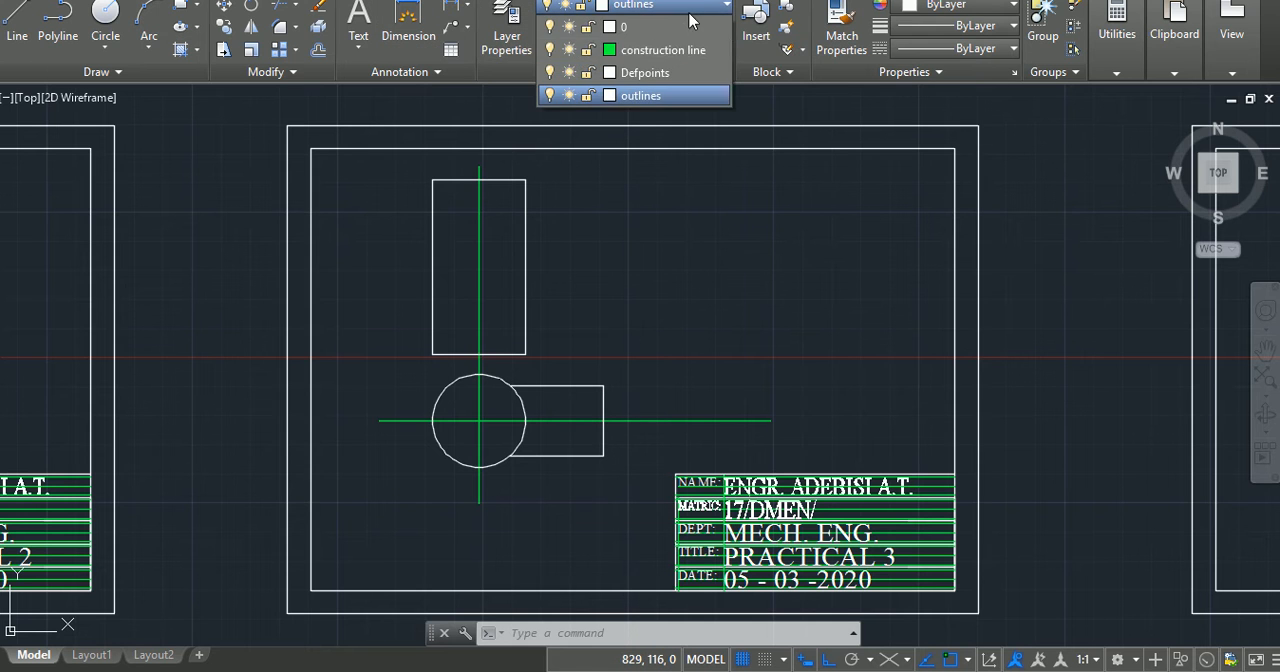
{"action": "left_click", "coordinate": [686, 49]}
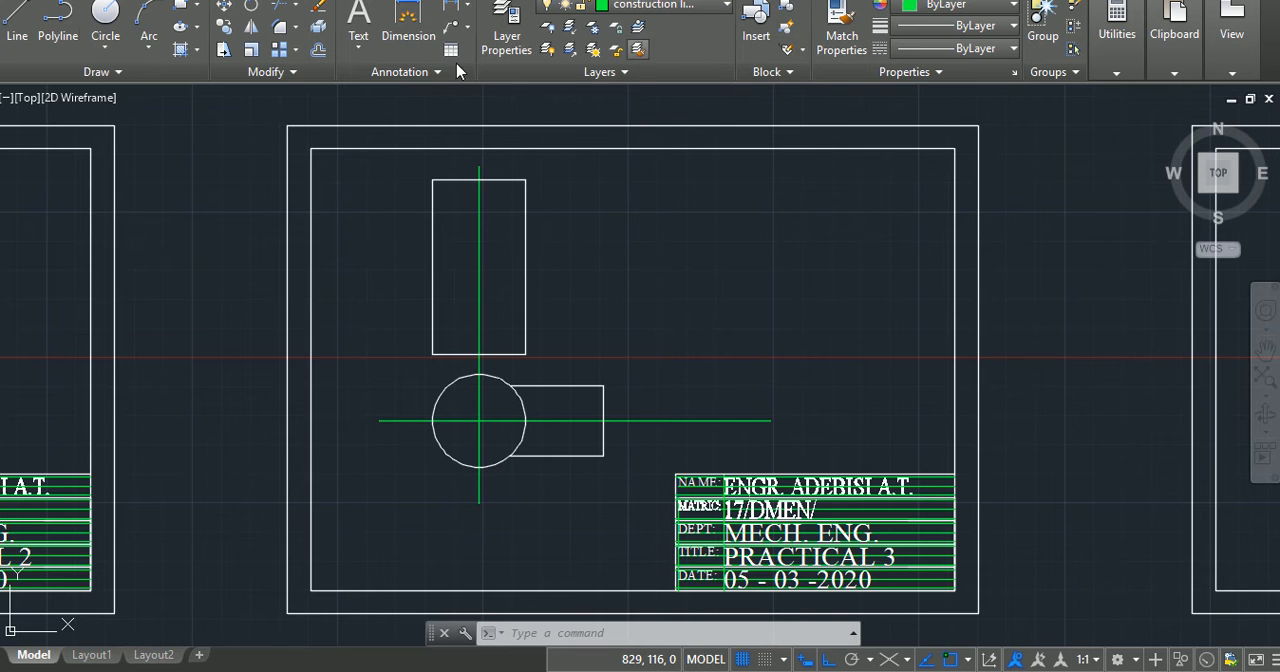
{"action": "left_click", "coordinate": [20, 20]}
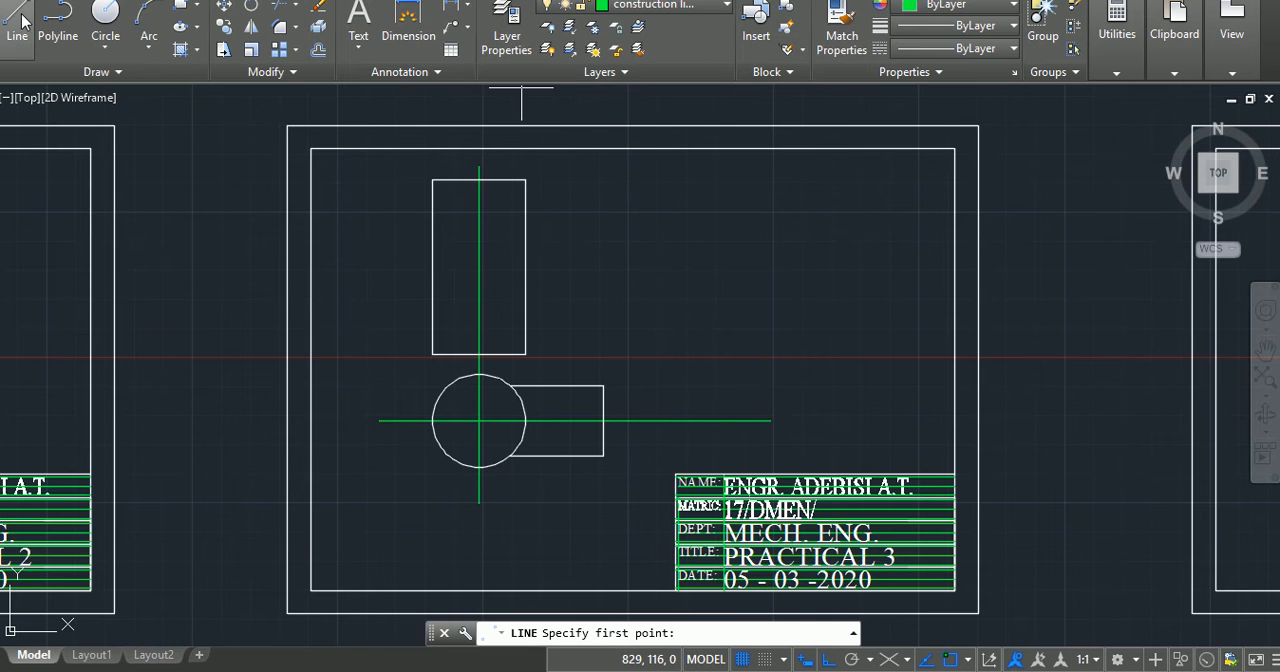
{"action": "left_click", "coordinate": [461, 303]}
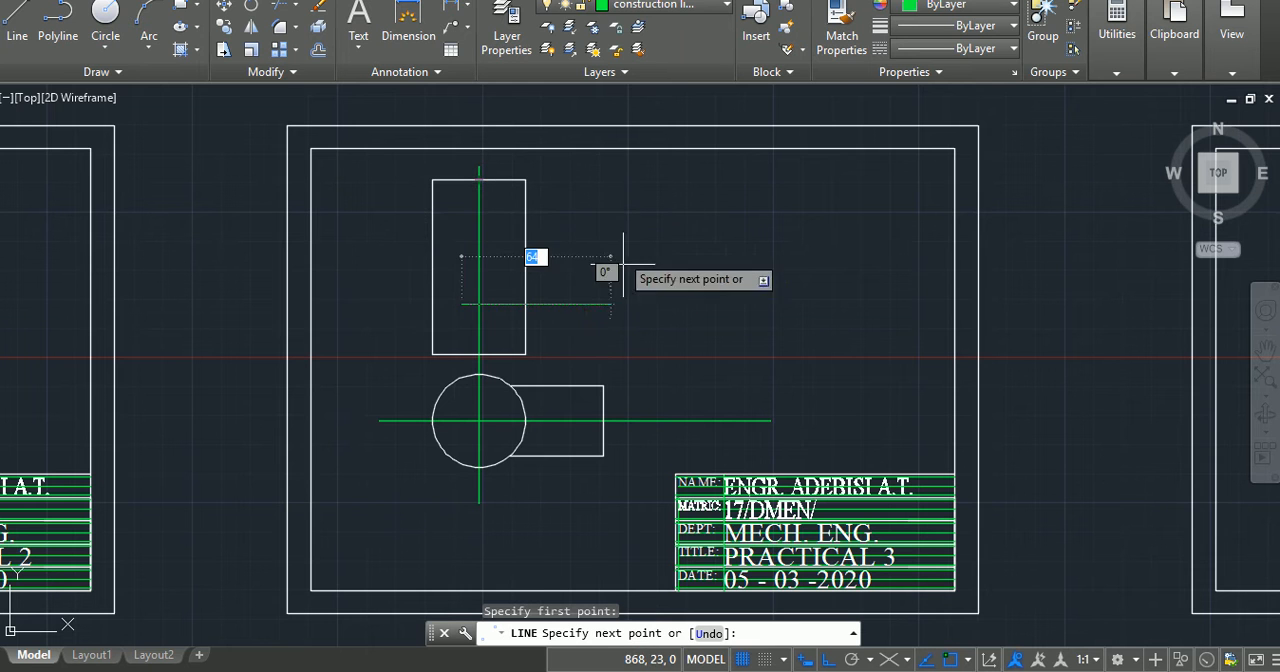
Step: Switch from ortho to 30-degree polar tracking and end the line about 107 units away at 30 degrees, level with the rectangle's top edge
{"action": "left_click", "coordinate": [828, 659]}
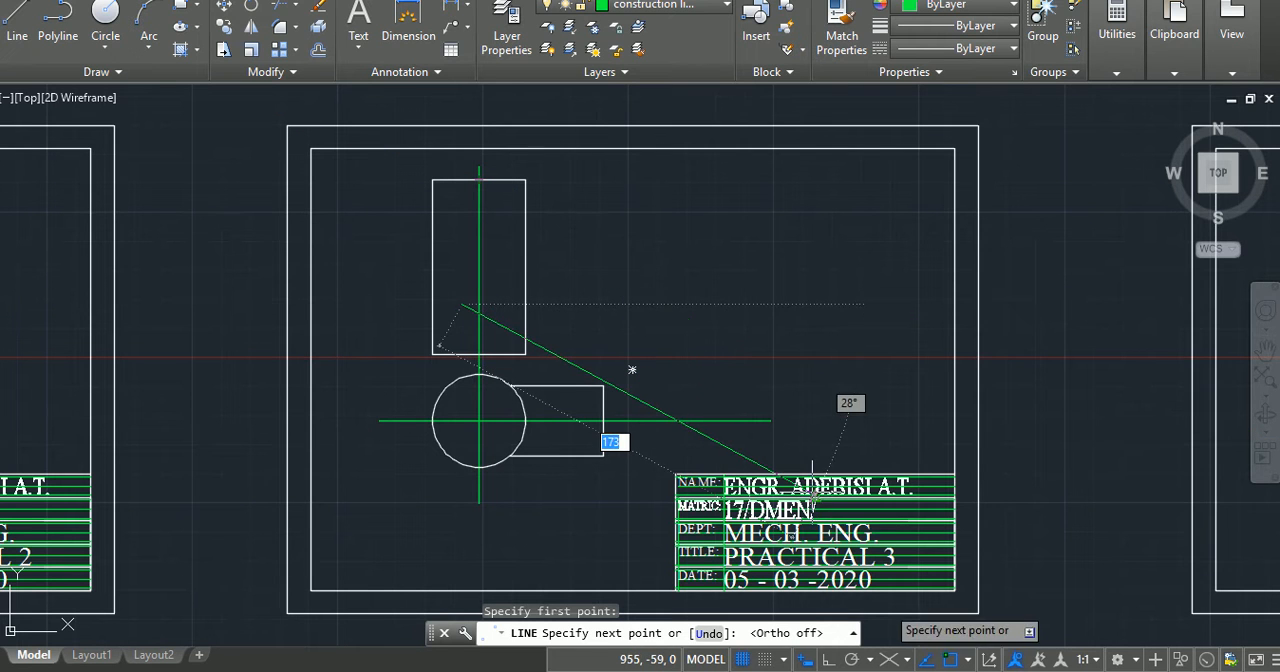
{"action": "left_click", "coordinate": [853, 659]}
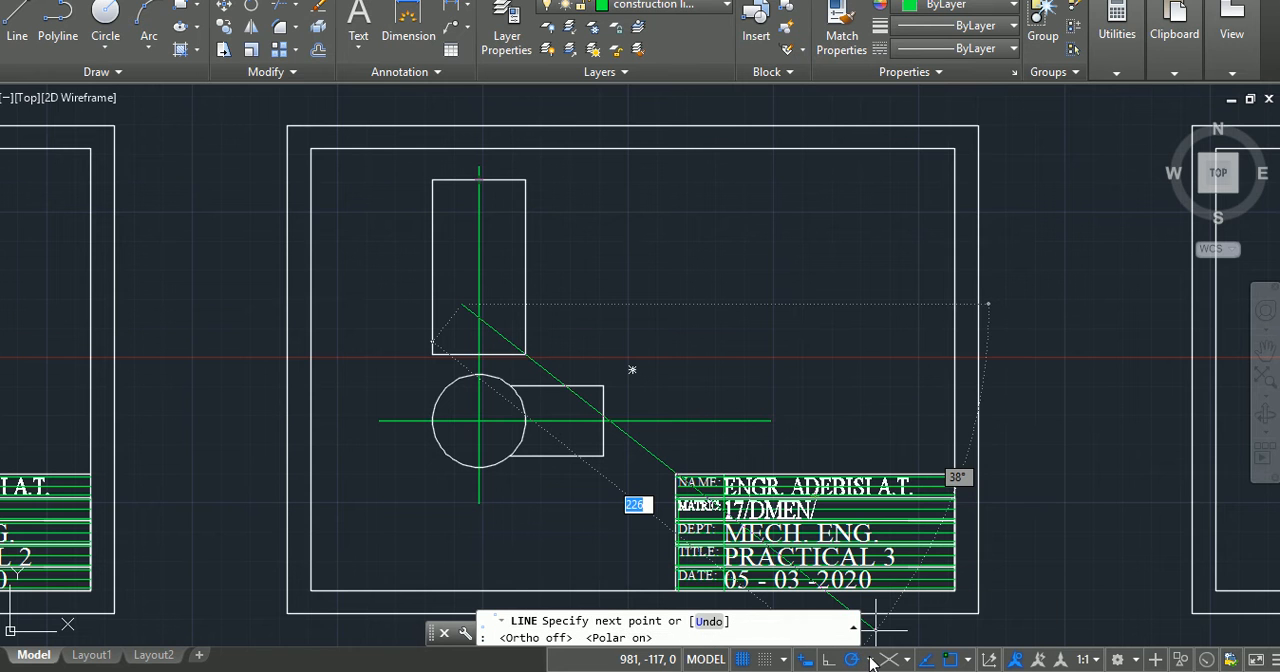
{"action": "left_click", "coordinate": [870, 660]}
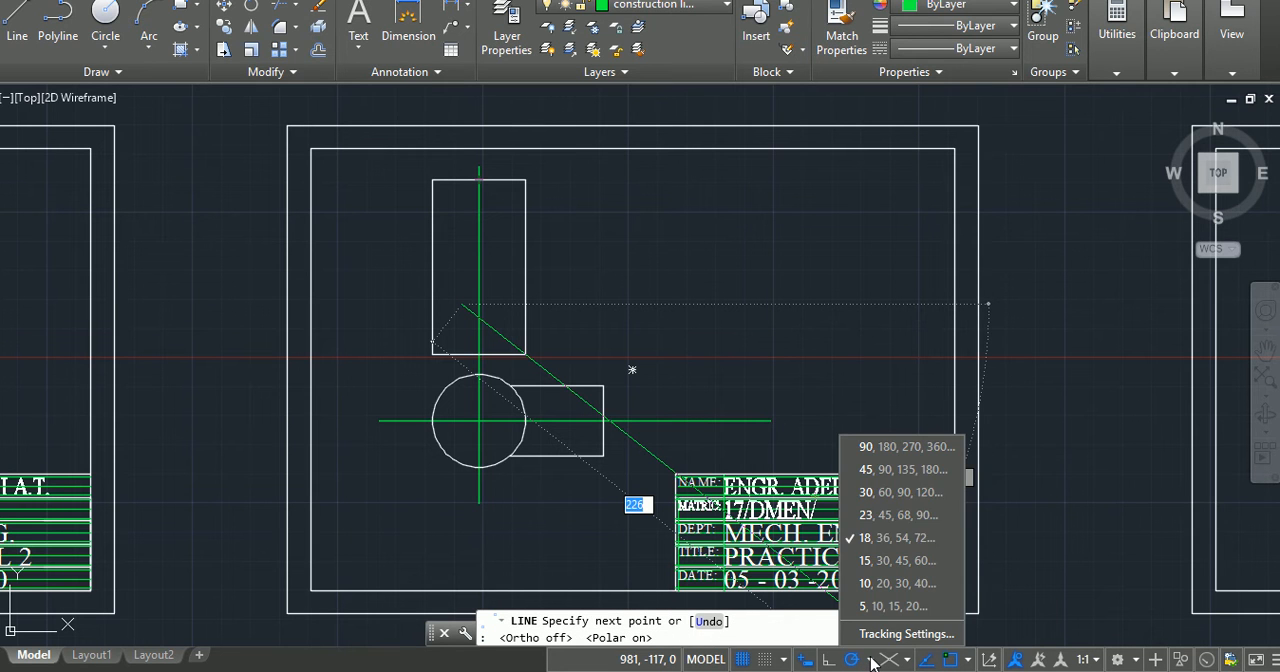
{"action": "left_click", "coordinate": [866, 495]}
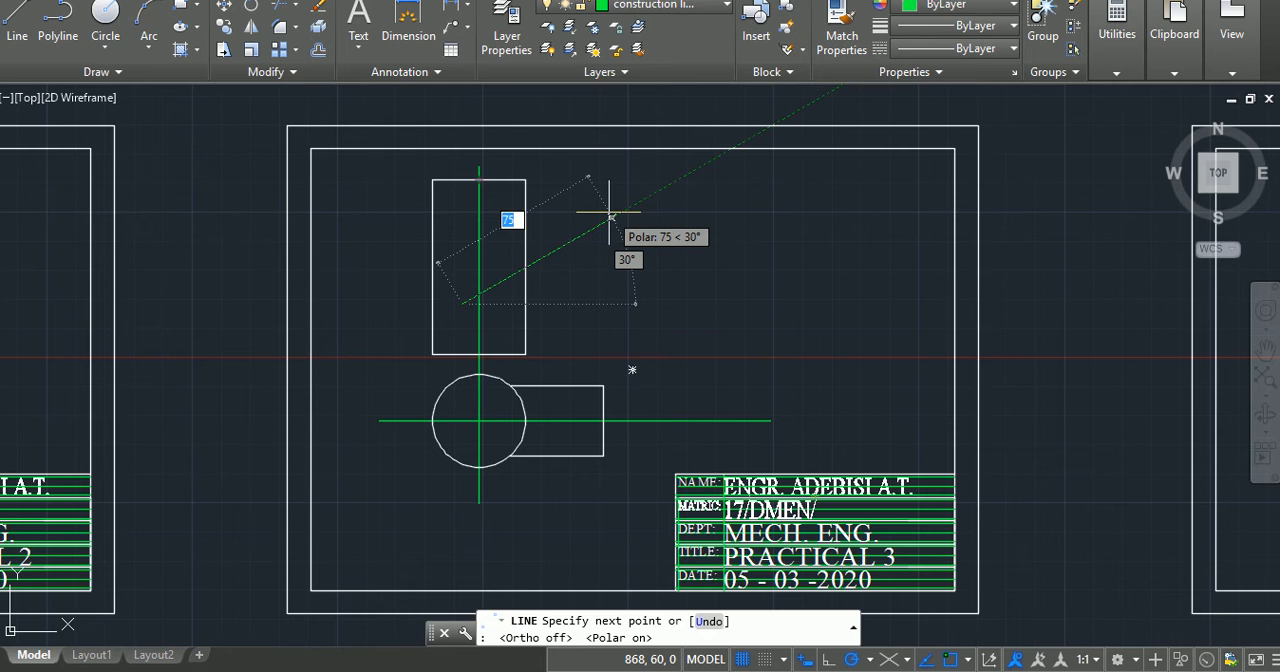
{"action": "left_click", "coordinate": [690, 175]}
{"action": "key", "text": "Return"}
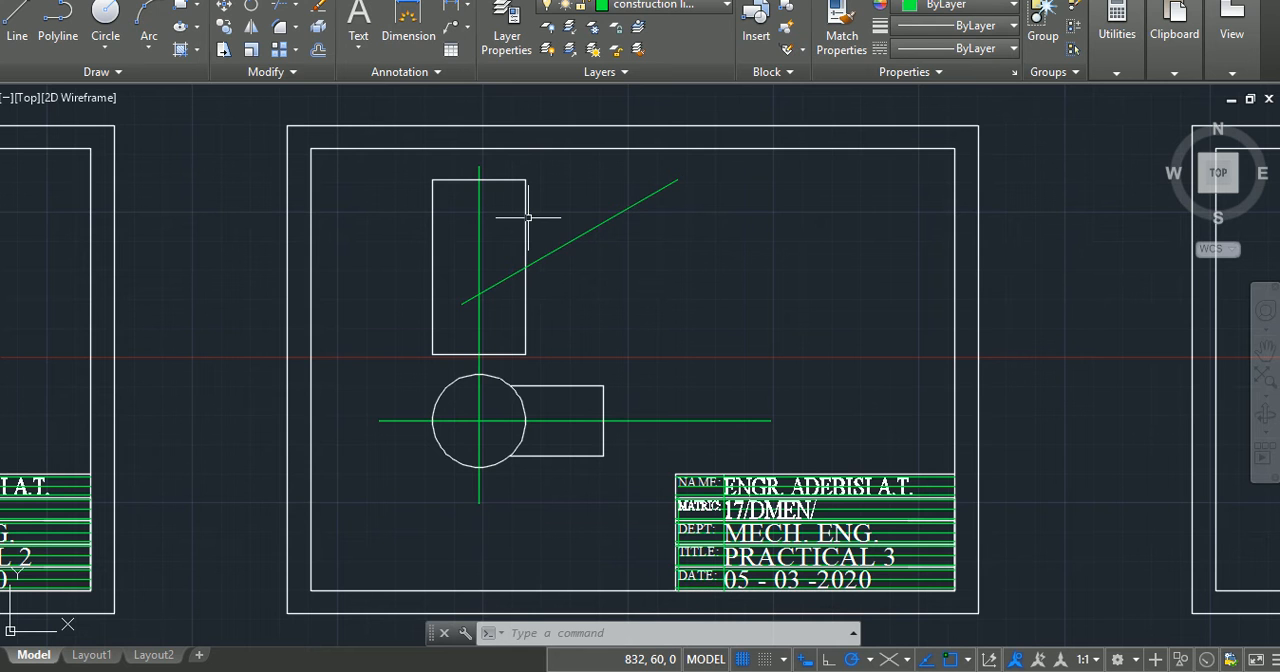
{"action": "mouse_move", "coordinate": [557, 251]}
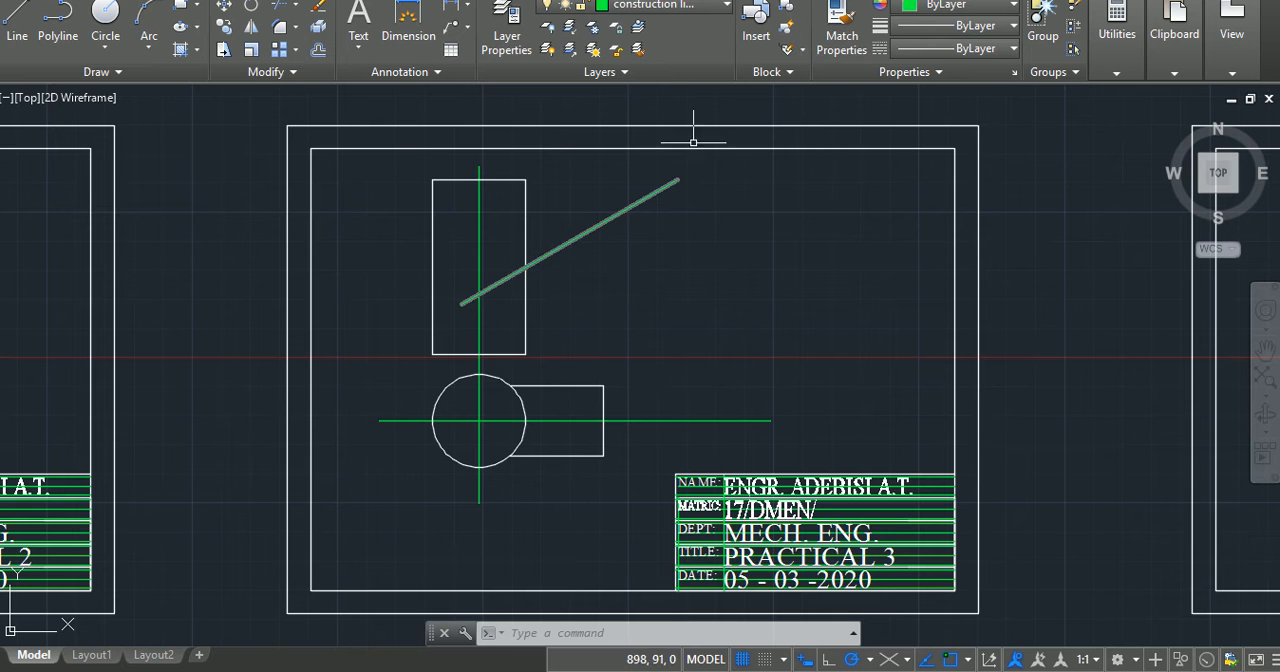
{"action": "key", "text": "Escape"}
{"action": "key", "text": "Escape"}
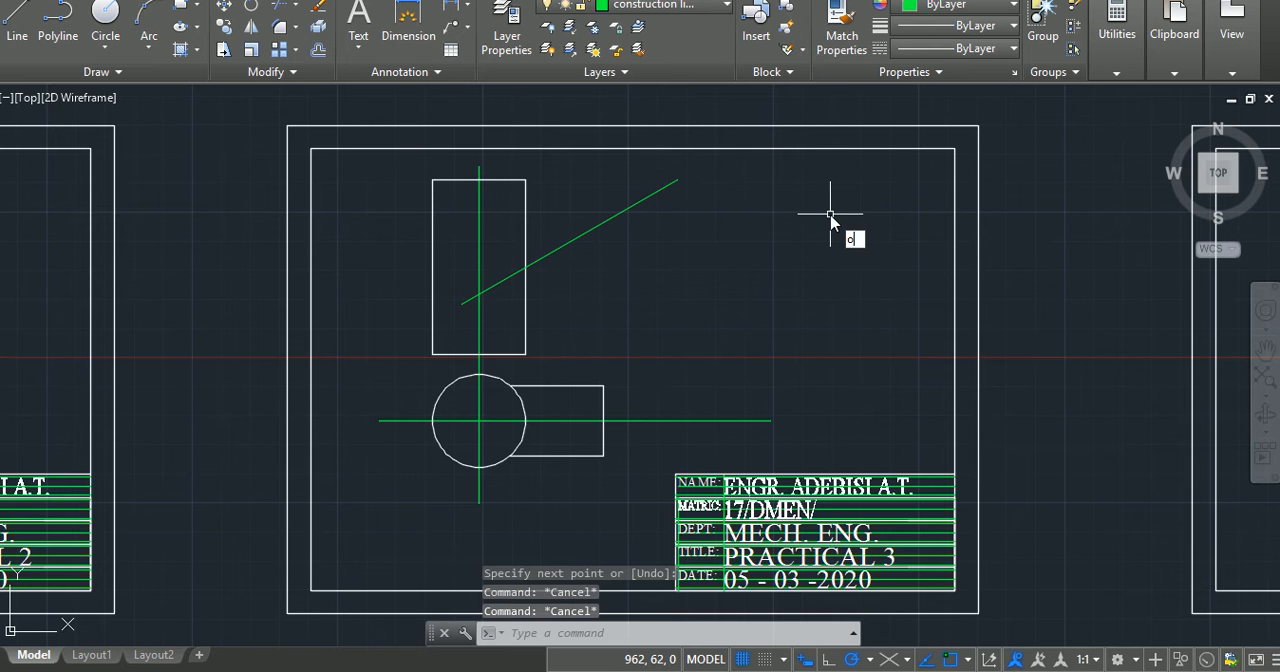
Step: Offset the 30-degree construction line by 15 units to both sides
{"action": "key", "text": "Return"}
{"action": "type", "text": "15"}
{"action": "key", "text": "Return"}
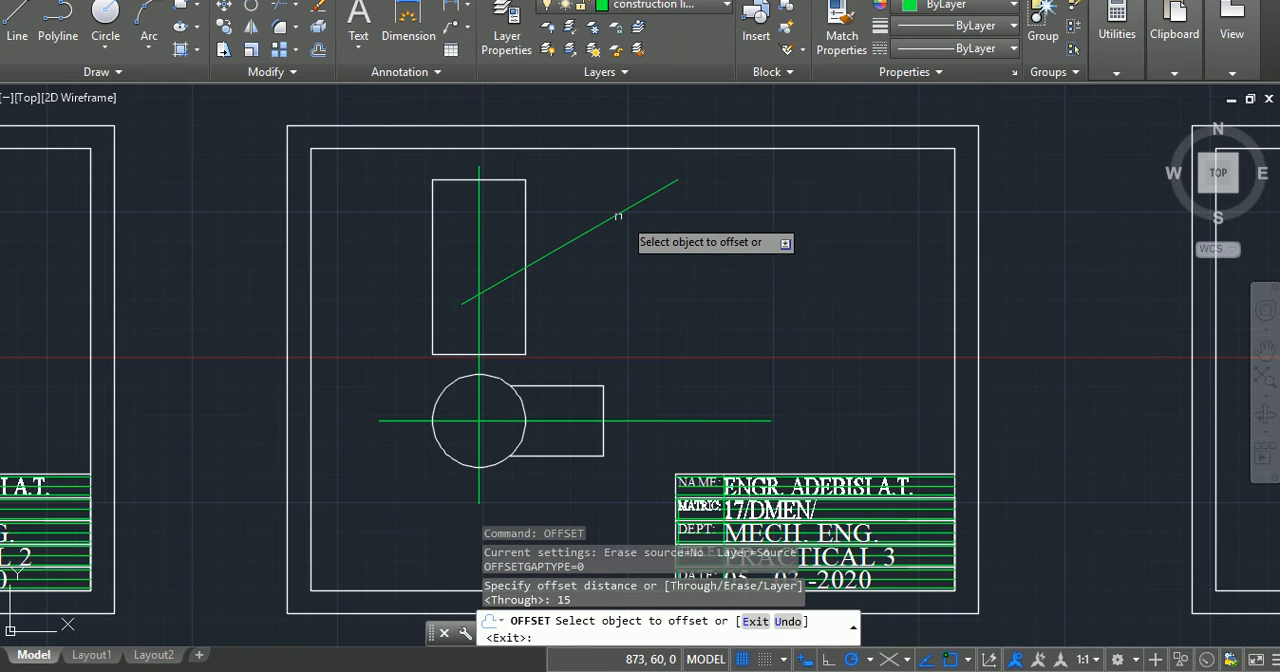
{"action": "left_click", "coordinate": [612, 216]}
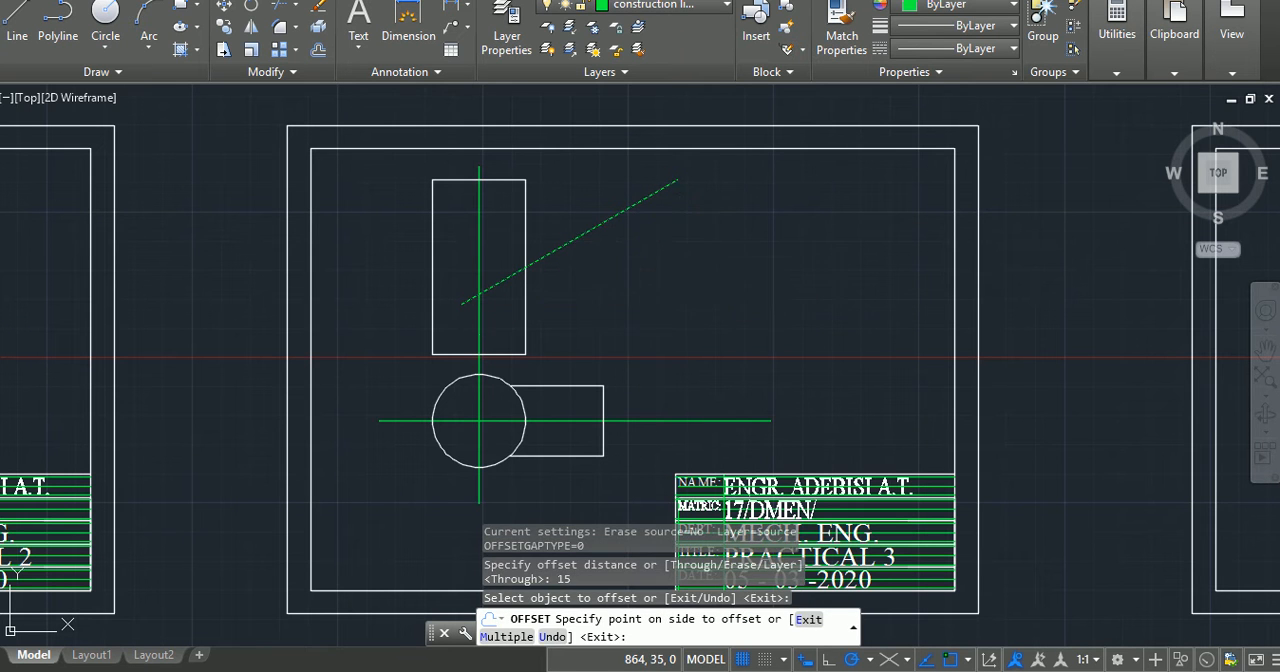
{"action": "left_click", "coordinate": [576, 251]}
{"action": "left_click", "coordinate": [564, 246]}
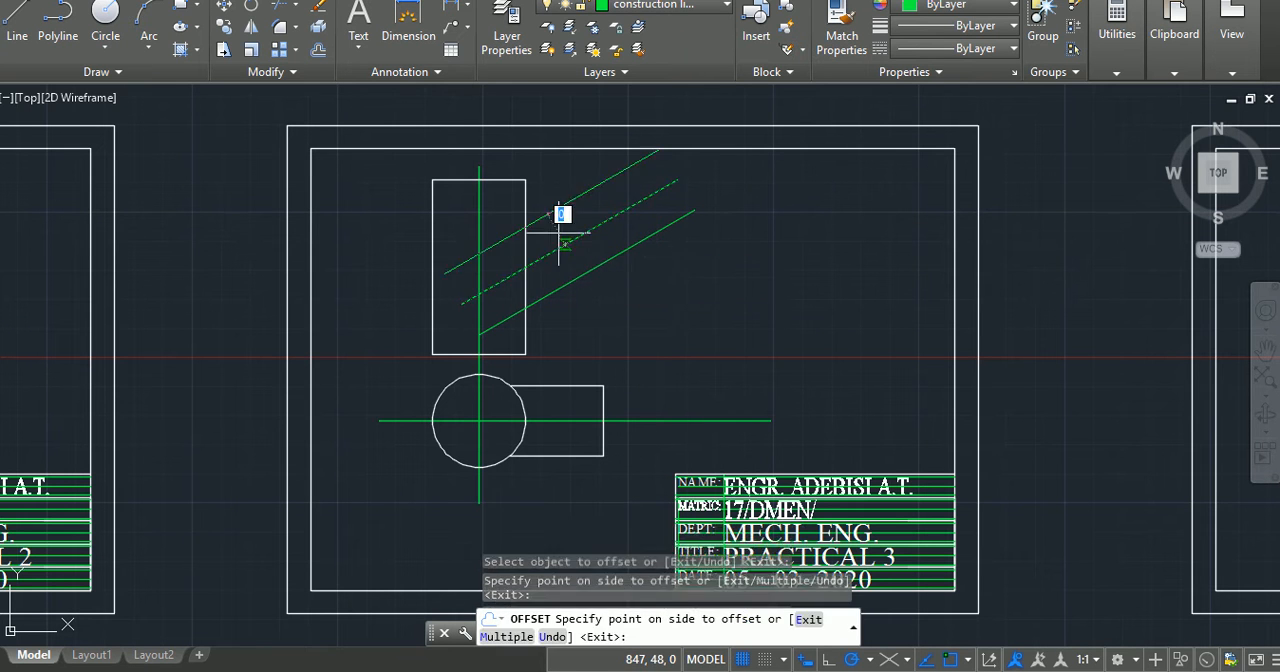
{"action": "left_click", "coordinate": [541, 194]}
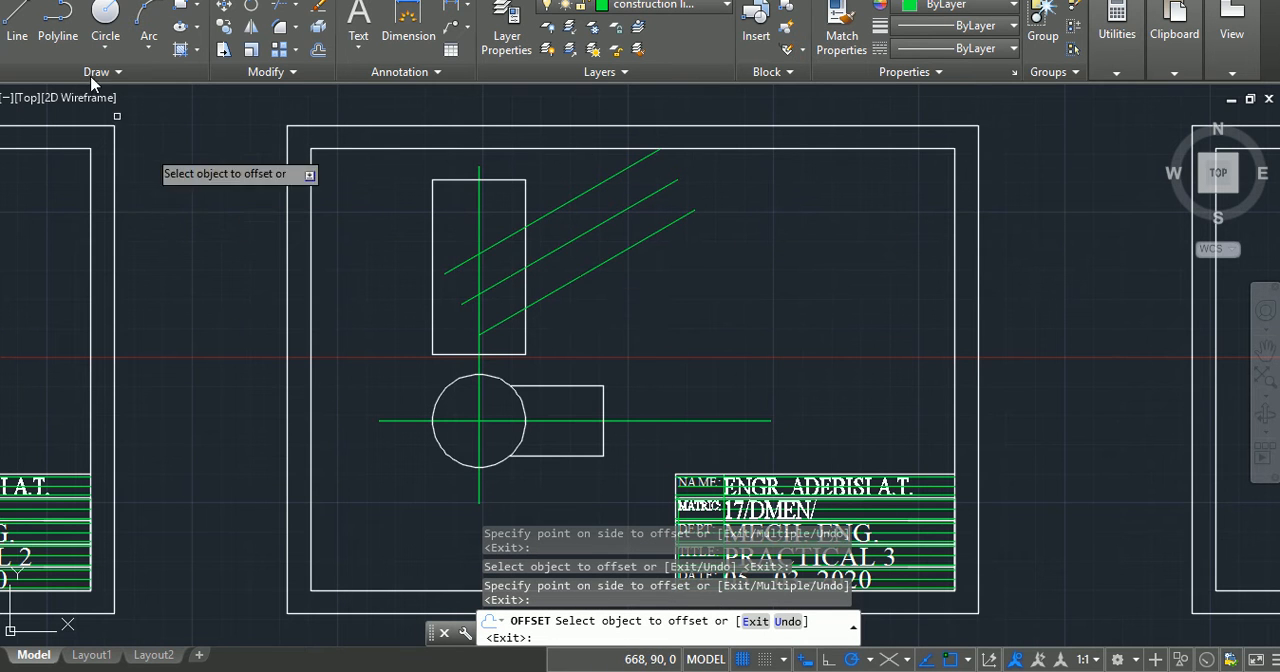
Step: Draw a vertical construction line about 51 units long across the three inclined lines, in line with the lower arm's right edge
{"action": "left_click", "coordinate": [15, 25]}
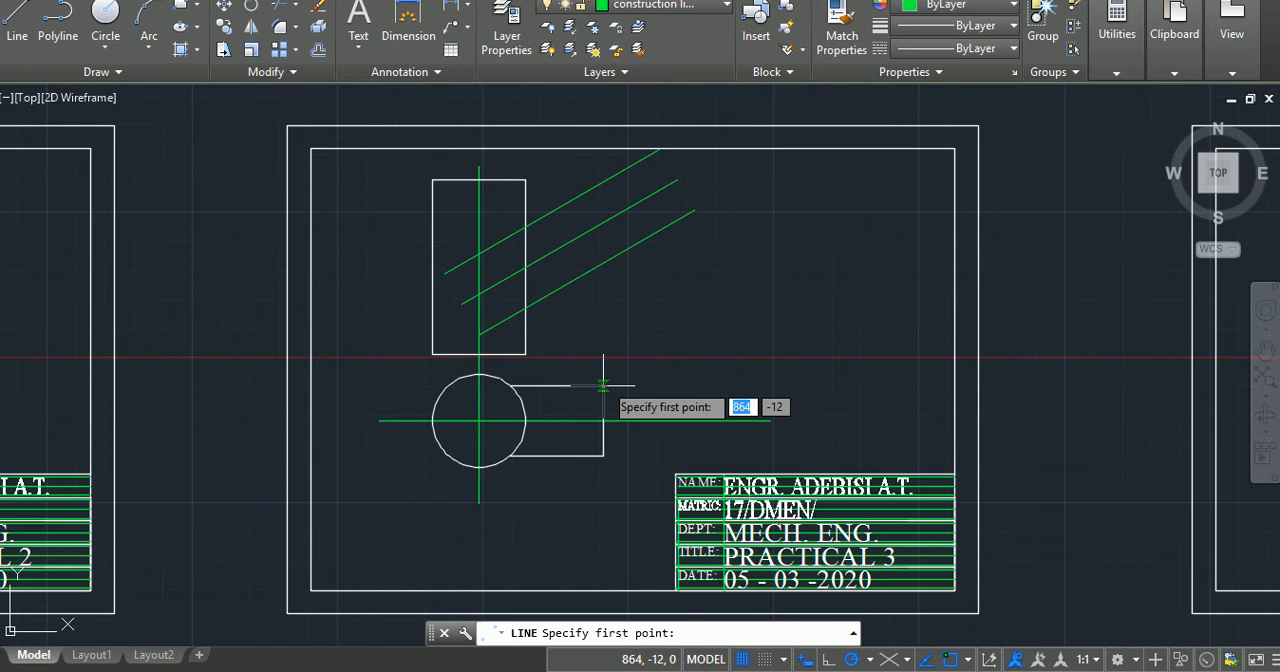
{"action": "left_click", "coordinate": [603, 281]}
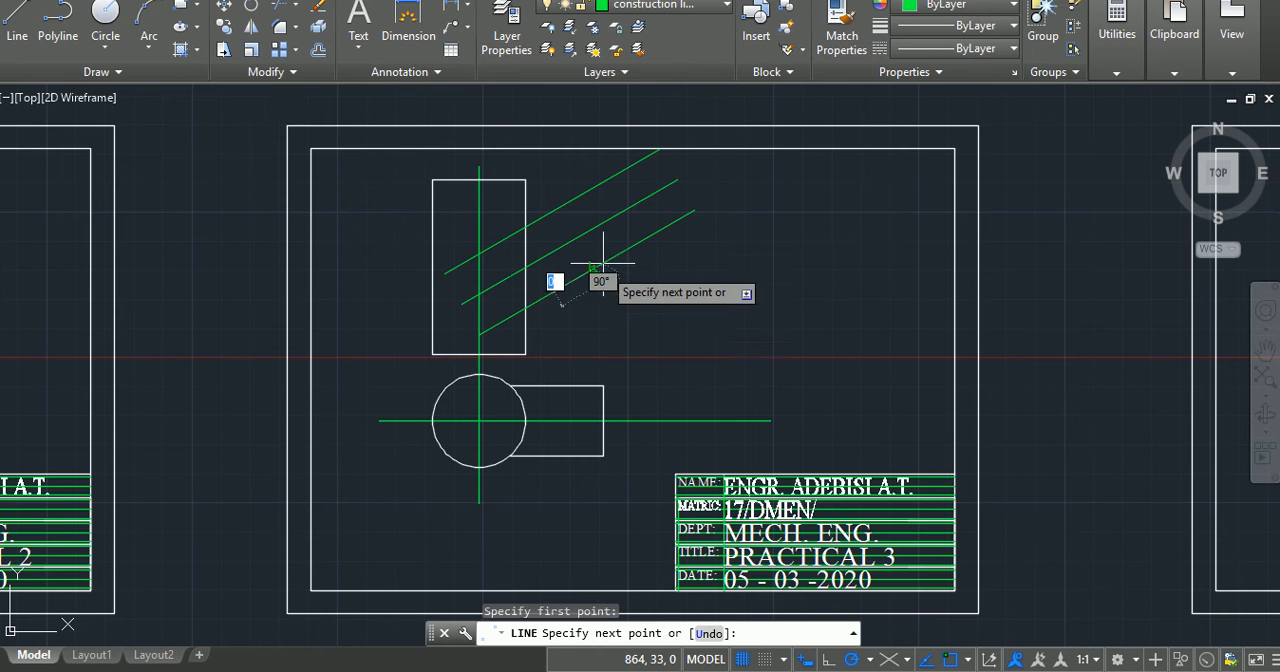
{"action": "left_click", "coordinate": [605, 160]}
{"action": "key", "text": "Return"}
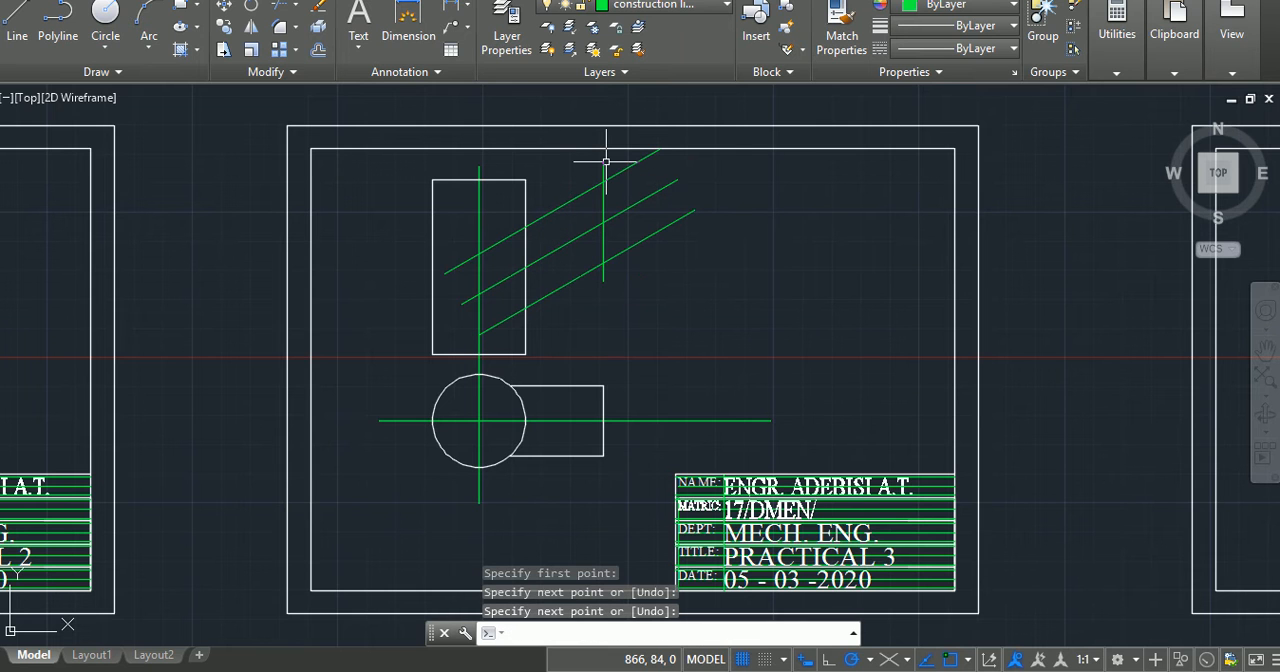
{"action": "key", "text": "Escape"}
{"action": "key", "text": "Escape"}
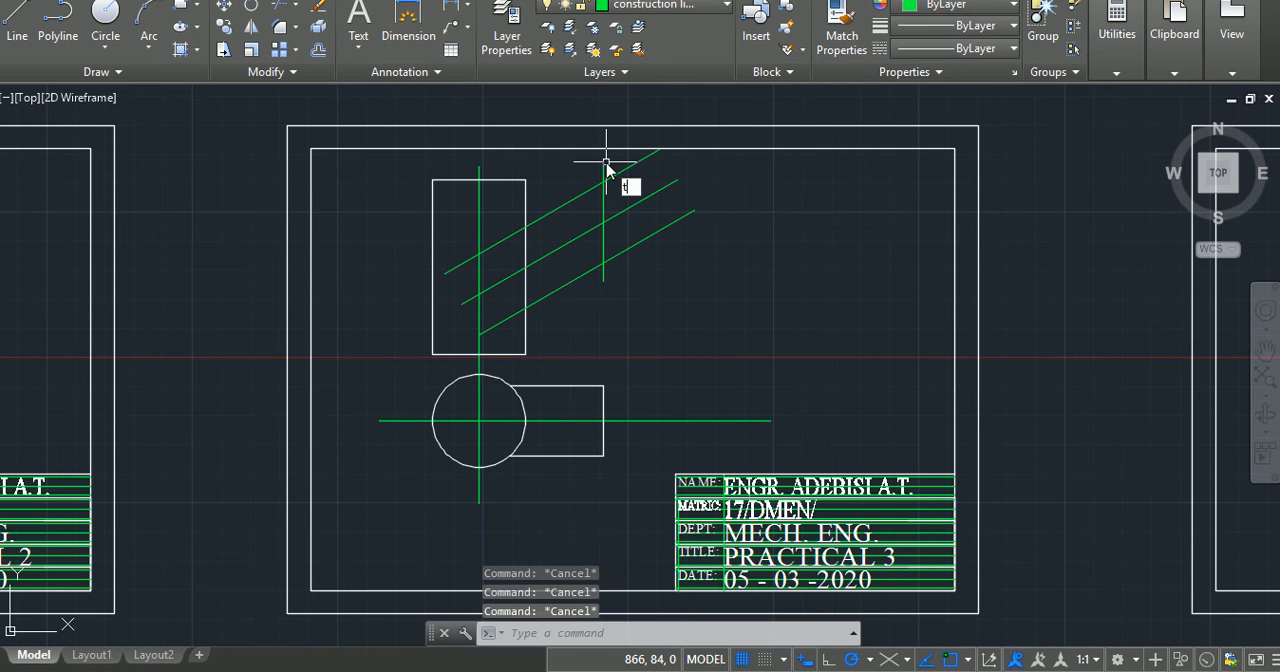
Step: Trim the vertical line's ends beyond the outer inclined lines and the parts of the inclined lines extending right of it
{"action": "key", "text": "Return"}
{"action": "left_click", "coordinate": [605, 163]}
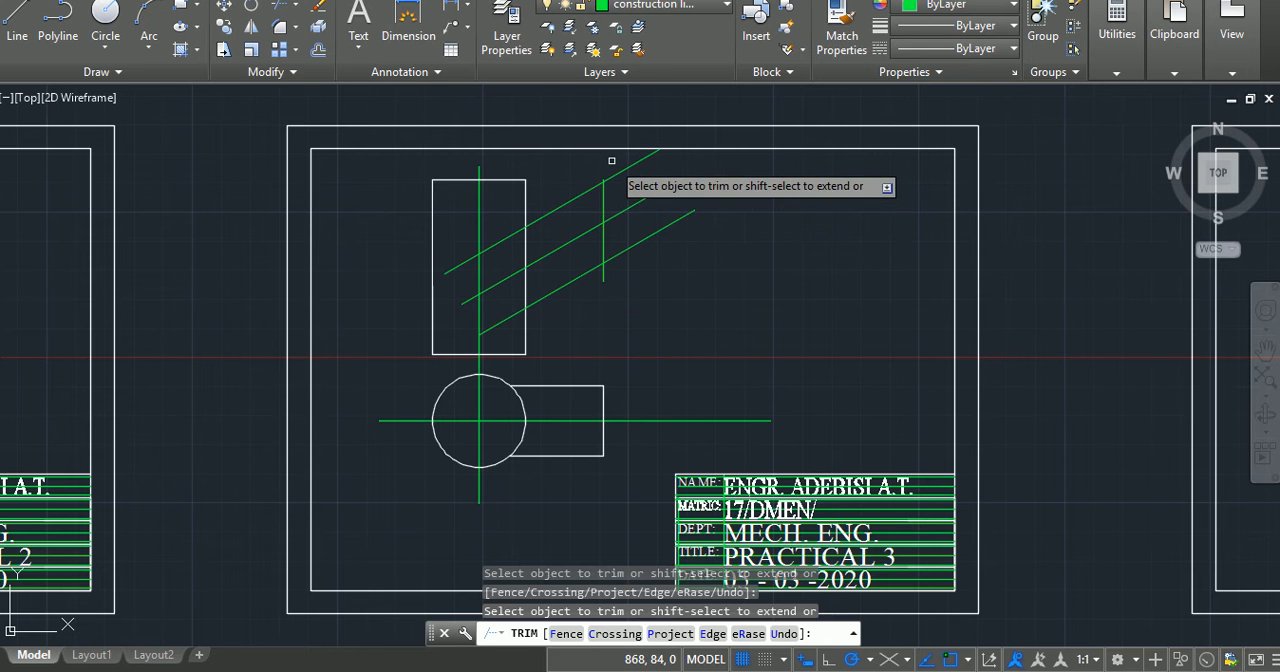
{"action": "left_click", "coordinate": [612, 161]}
{"action": "left_click", "coordinate": [658, 363]}
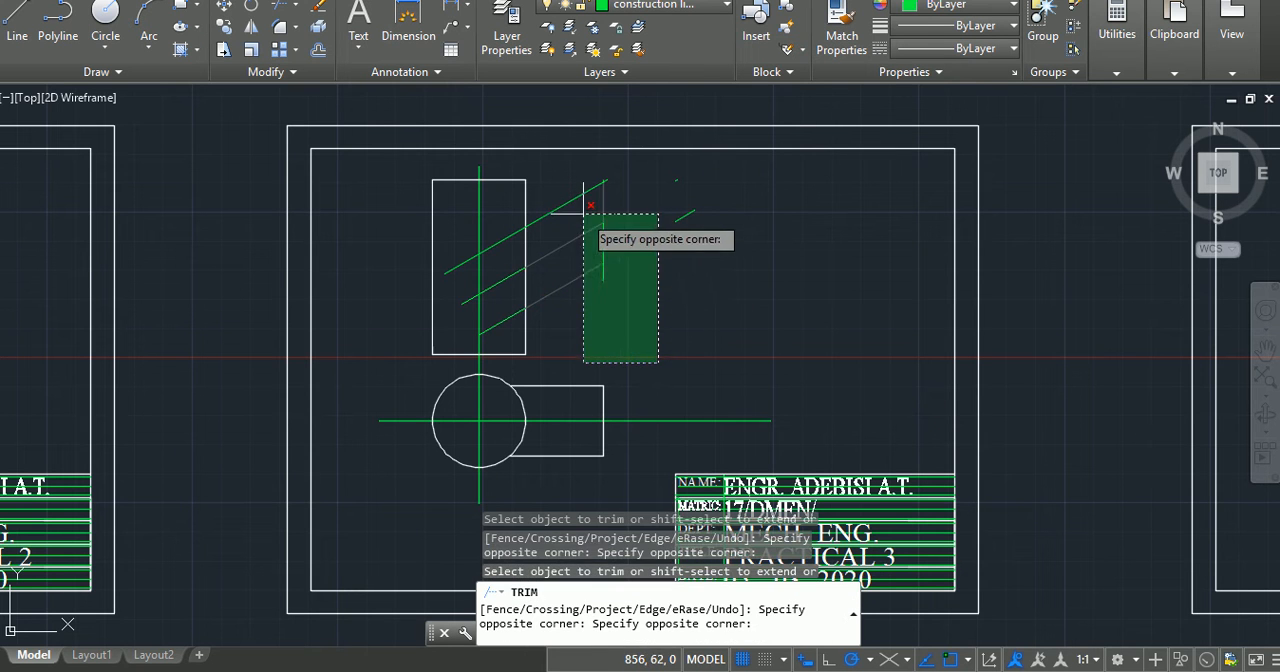
{"action": "left_click", "coordinate": [600, 281]}
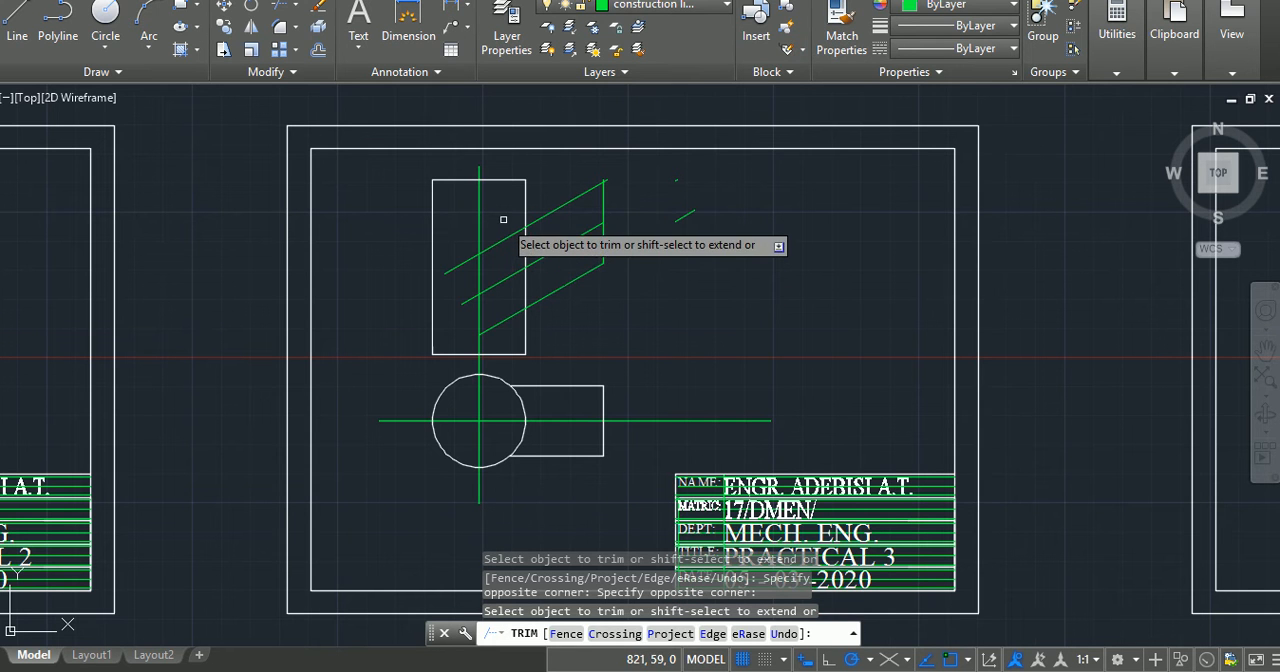
Step: Trim the upper and lower inclined lines back to the rectangle's right edge
{"action": "left_click", "coordinate": [509, 346]}
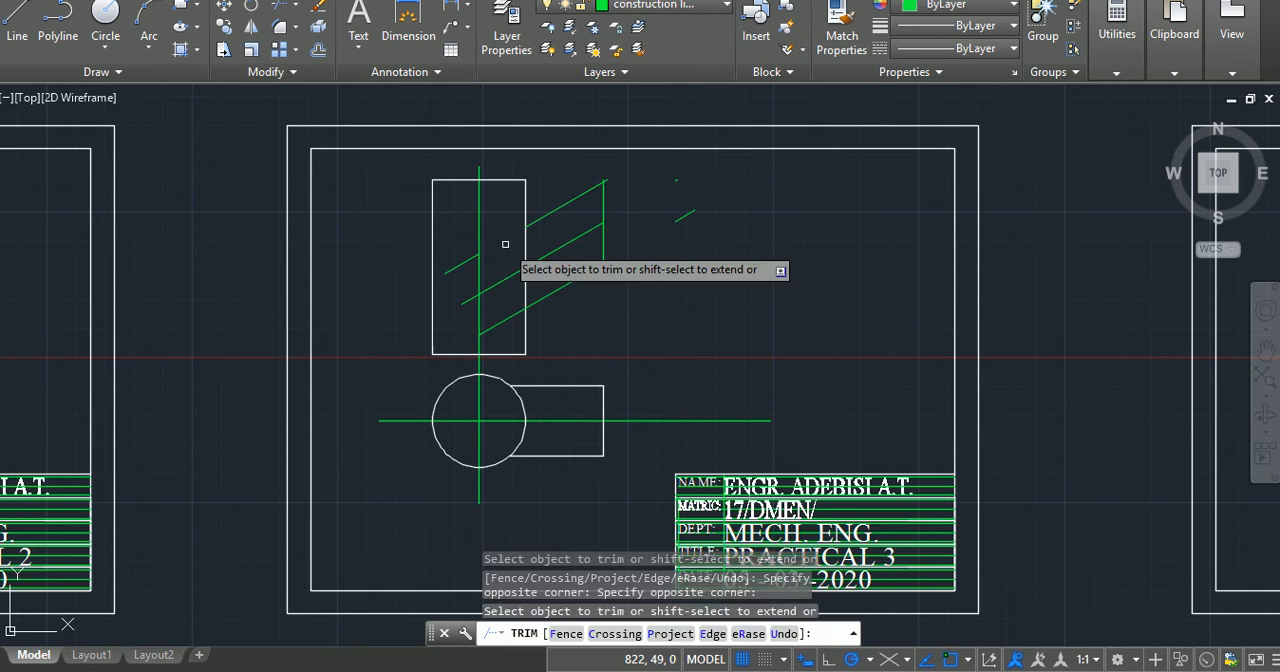
{"action": "left_click", "coordinate": [512, 316]}
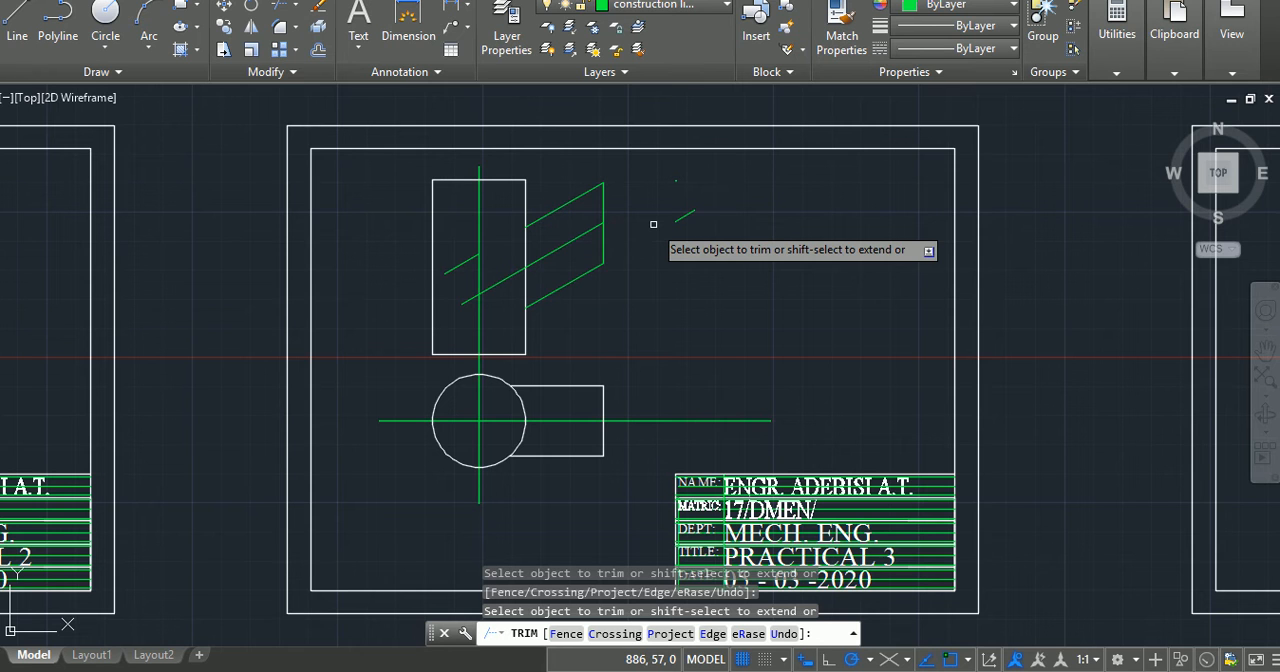
{"action": "key", "text": "Escape"}
{"action": "key", "text": "Escape"}
Step: Stretch the outer end of the middle inclined construction line 42 units farther along its 30-degree direction
{"action": "left_click", "coordinate": [579, 235]}
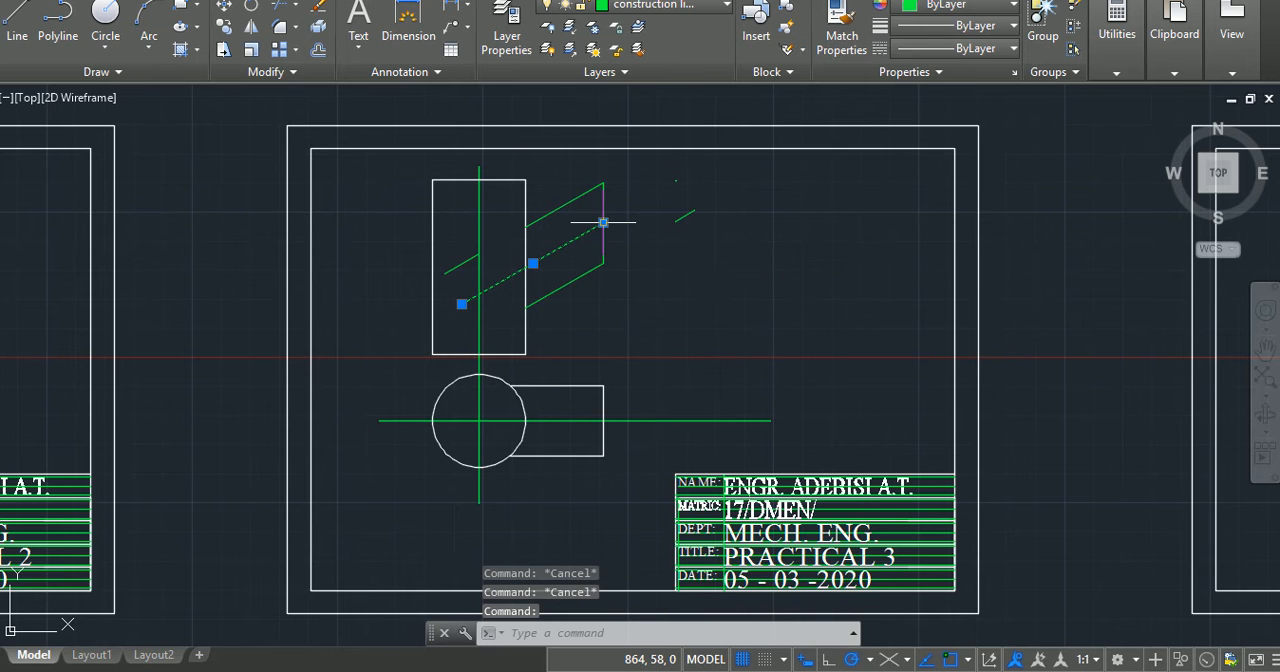
{"action": "left_click", "coordinate": [603, 222]}
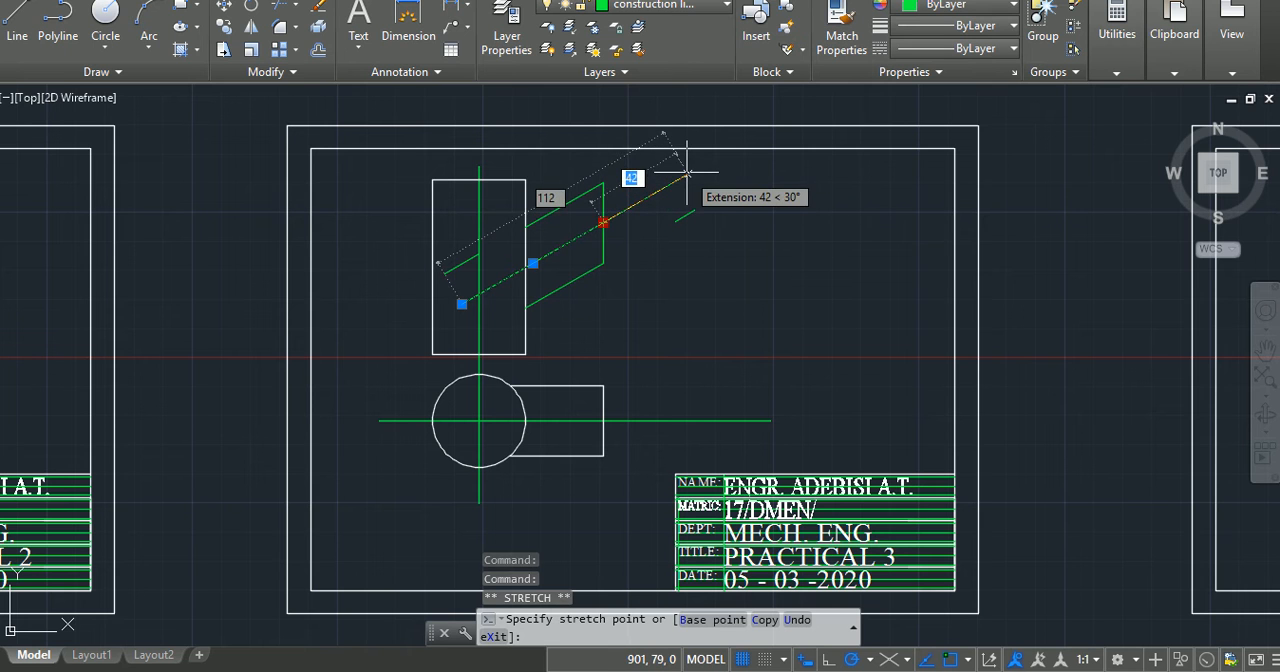
{"action": "left_click", "coordinate": [687, 173]}
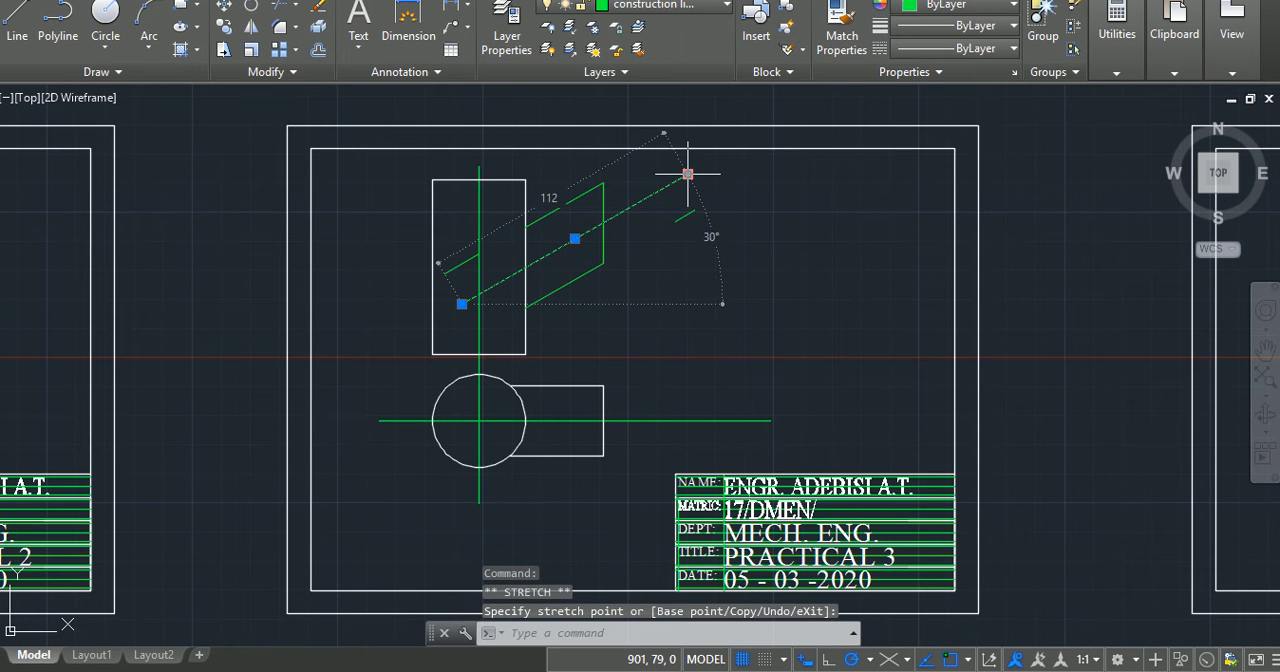
Step: Erase the two leftover short inclined pieces, one beyond the arm and one inside the tall rectangle
{"action": "type", "text": "tr"}
{"action": "key", "text": "Return"}
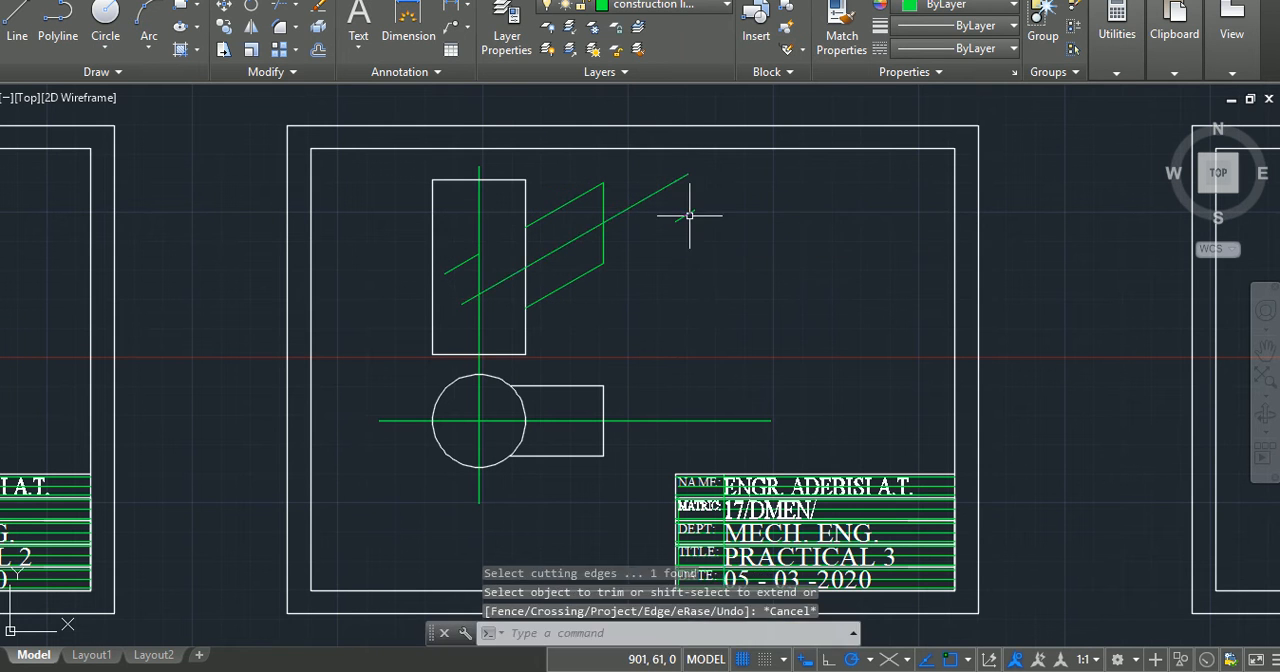
{"action": "left_click", "coordinate": [687, 214]}
{"action": "key", "text": "Delete"}
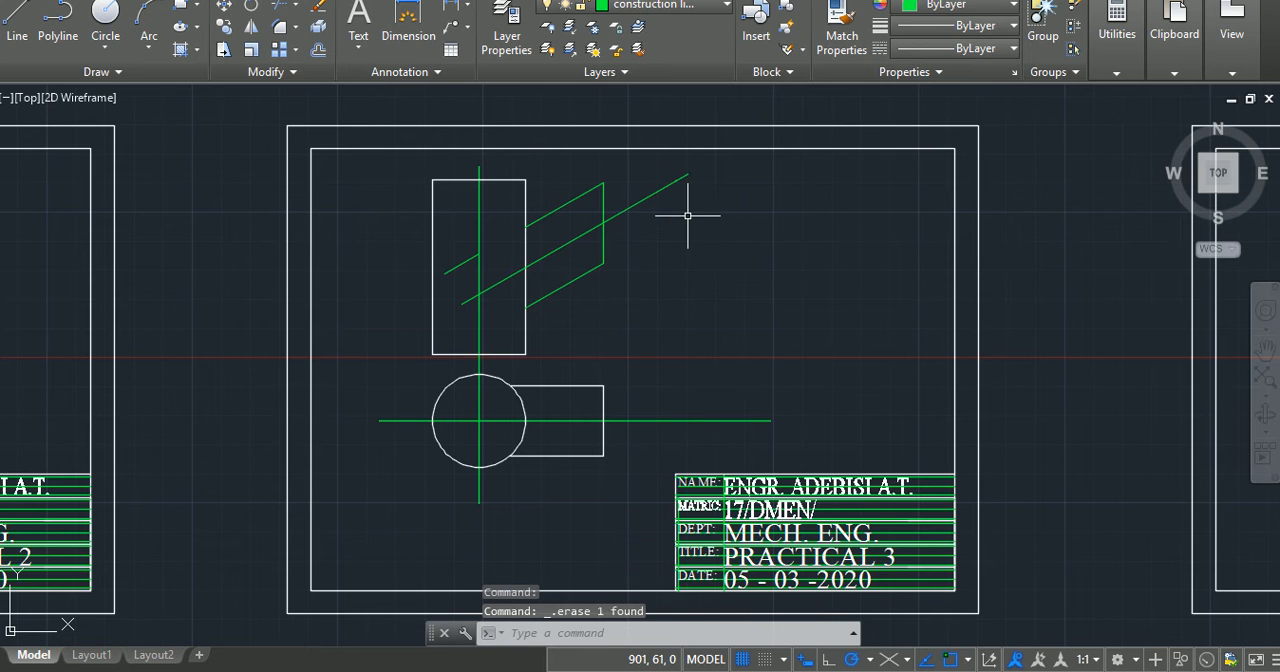
{"action": "left_click", "coordinate": [455, 265]}
{"action": "key", "text": "Delete"}
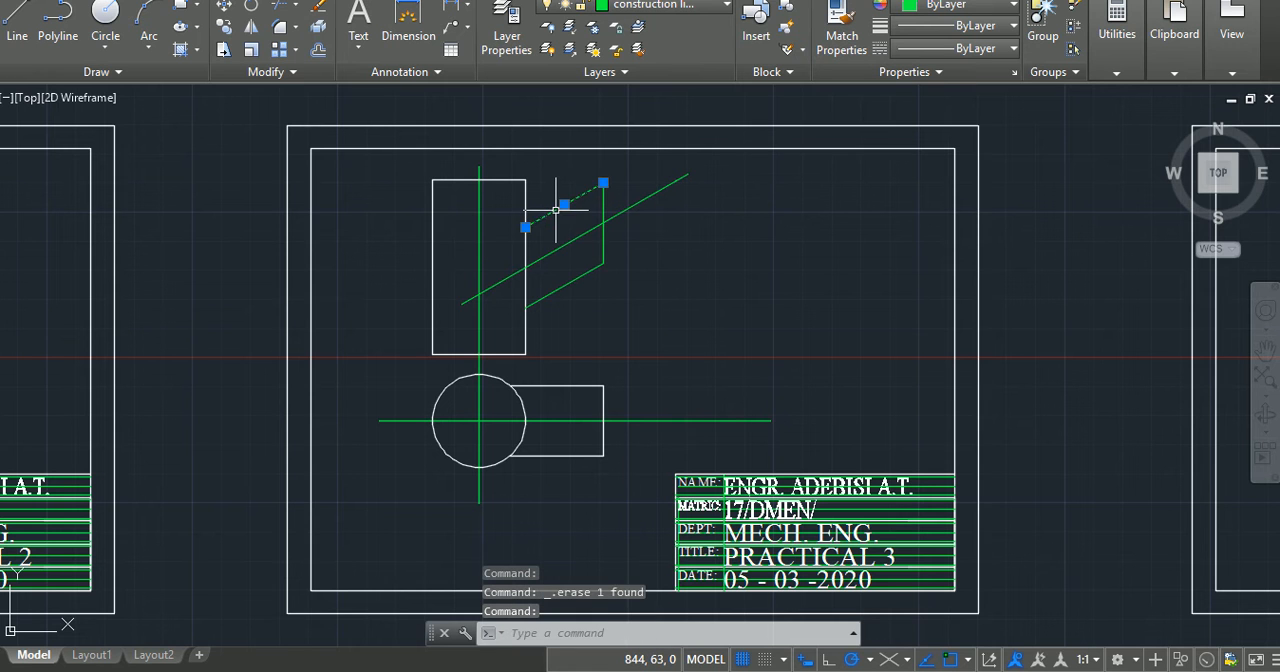
Step: Move the inclined arm's upper, vertical and lower edges to the white outline layer and save the drawing
{"action": "left_click", "coordinate": [604, 201]}
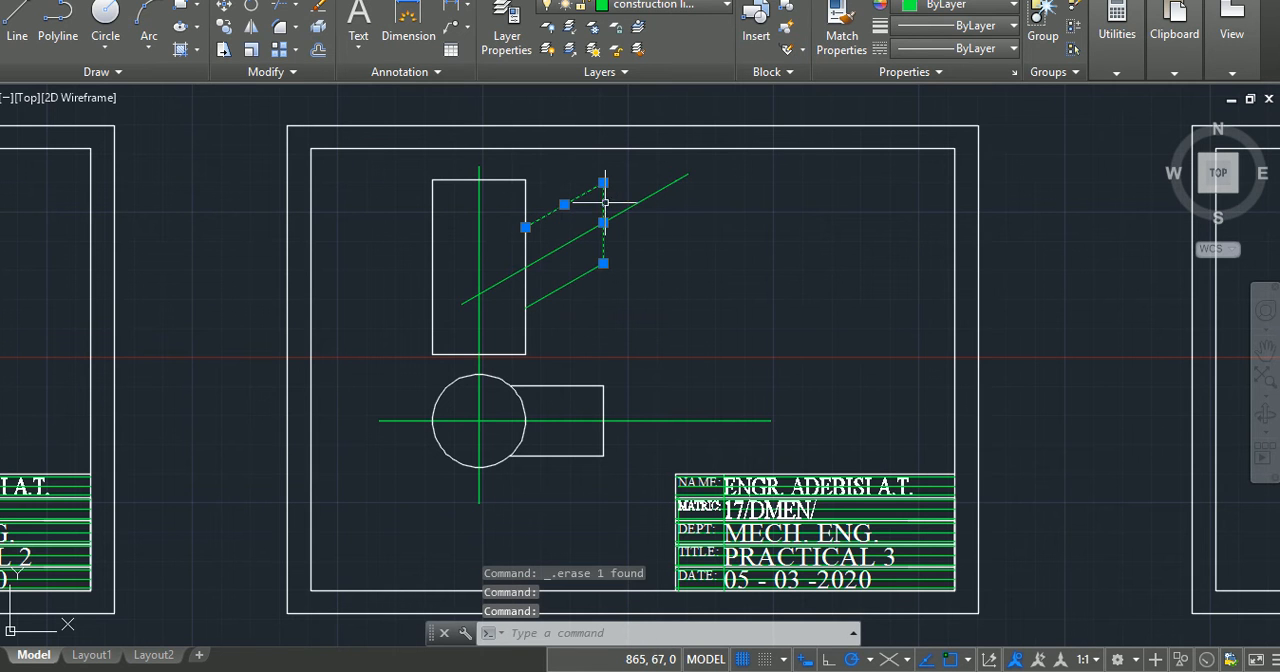
{"action": "left_click", "coordinate": [563, 288]}
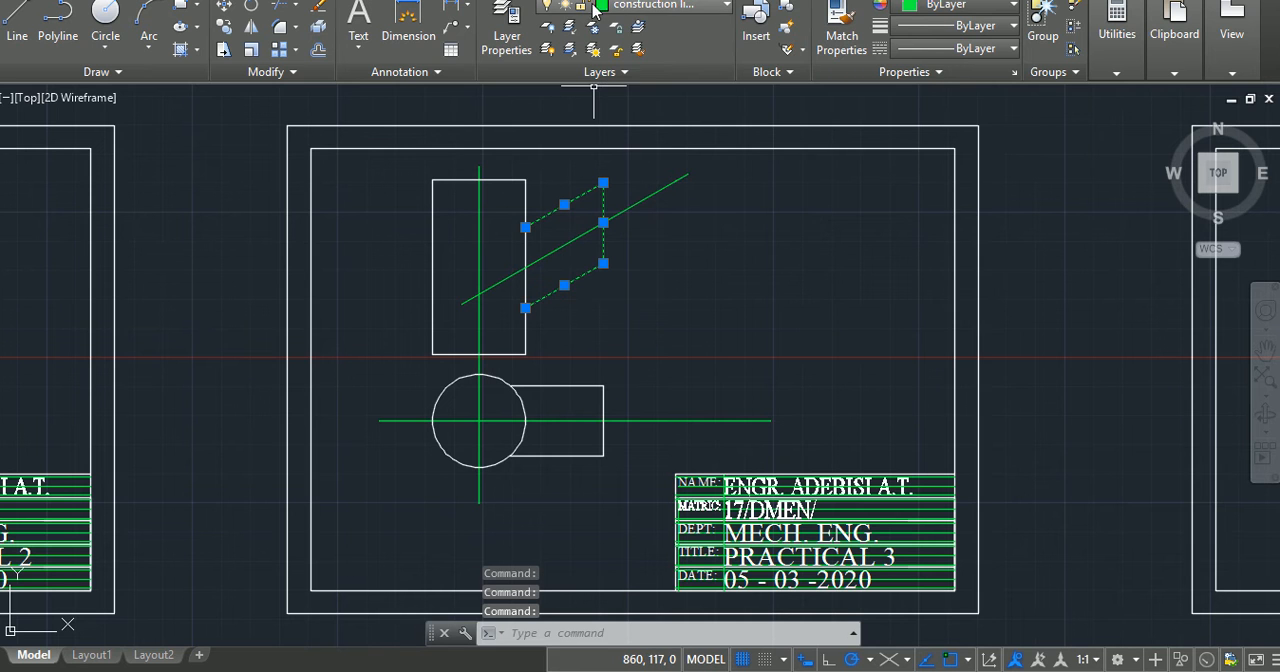
{"action": "left_click", "coordinate": [627, 8]}
{"action": "left_click", "coordinate": [640, 90]}
{"action": "key", "text": "Escape"}
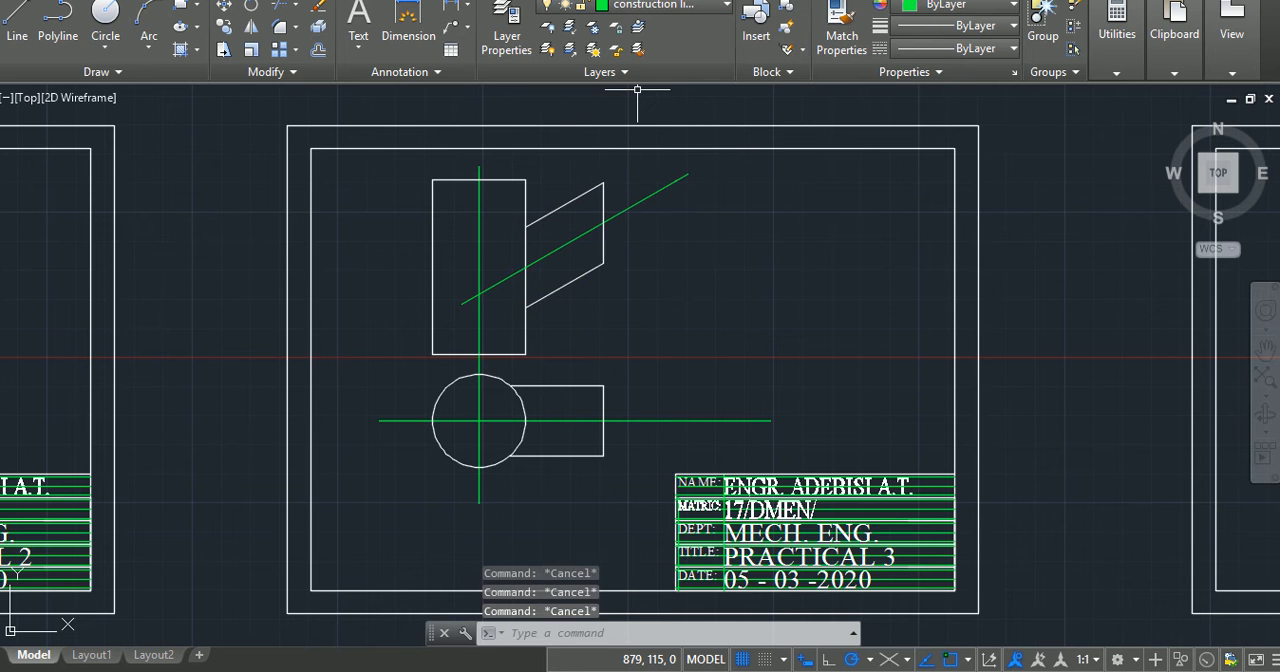
{"action": "key", "text": "ctrl+s"}
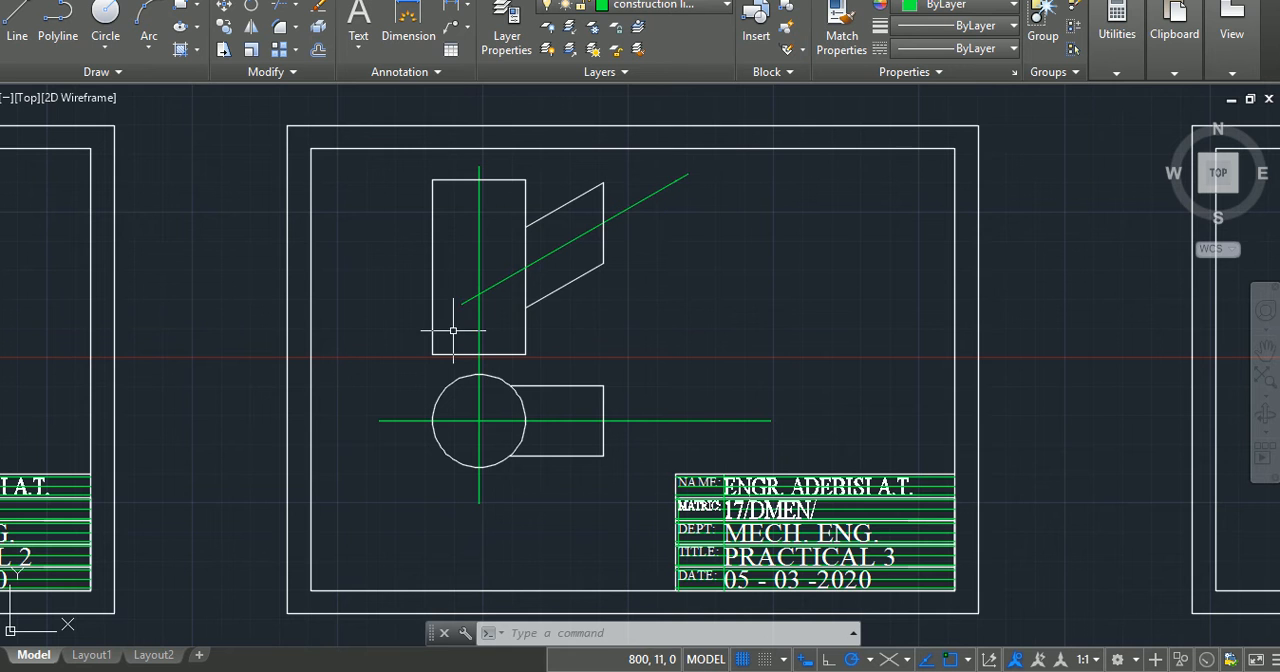
Step: Draw a semicircular arc centred on the midpoint of the lower arm's right edge, from its lower corner to its upper corner
{"action": "left_click", "coordinate": [113, 44]}
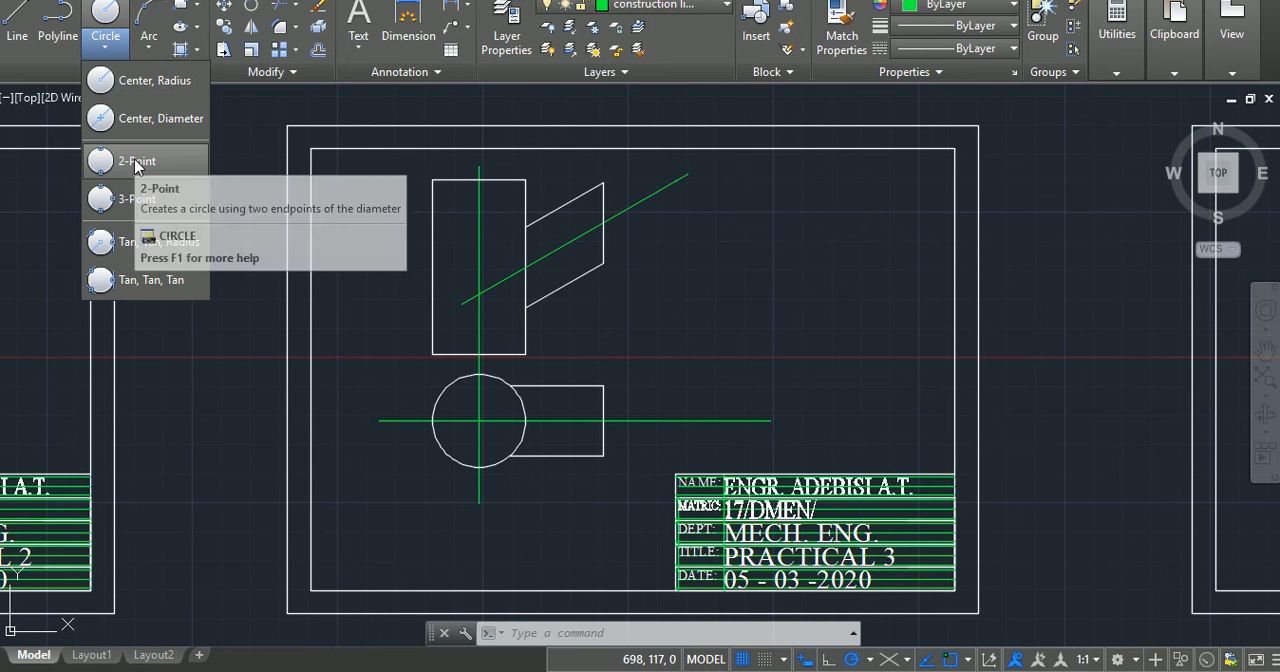
{"action": "left_click", "coordinate": [150, 50]}
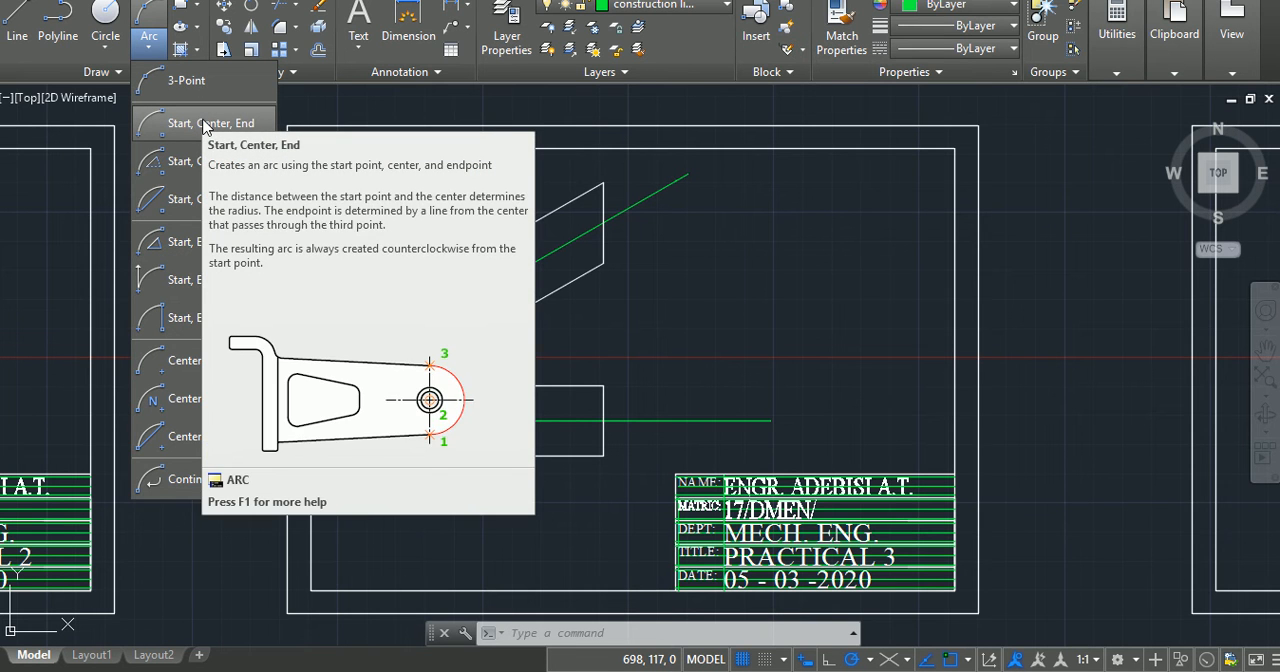
{"action": "left_click", "coordinate": [204, 125]}
{"action": "right_click", "coordinate": [688, 253]}
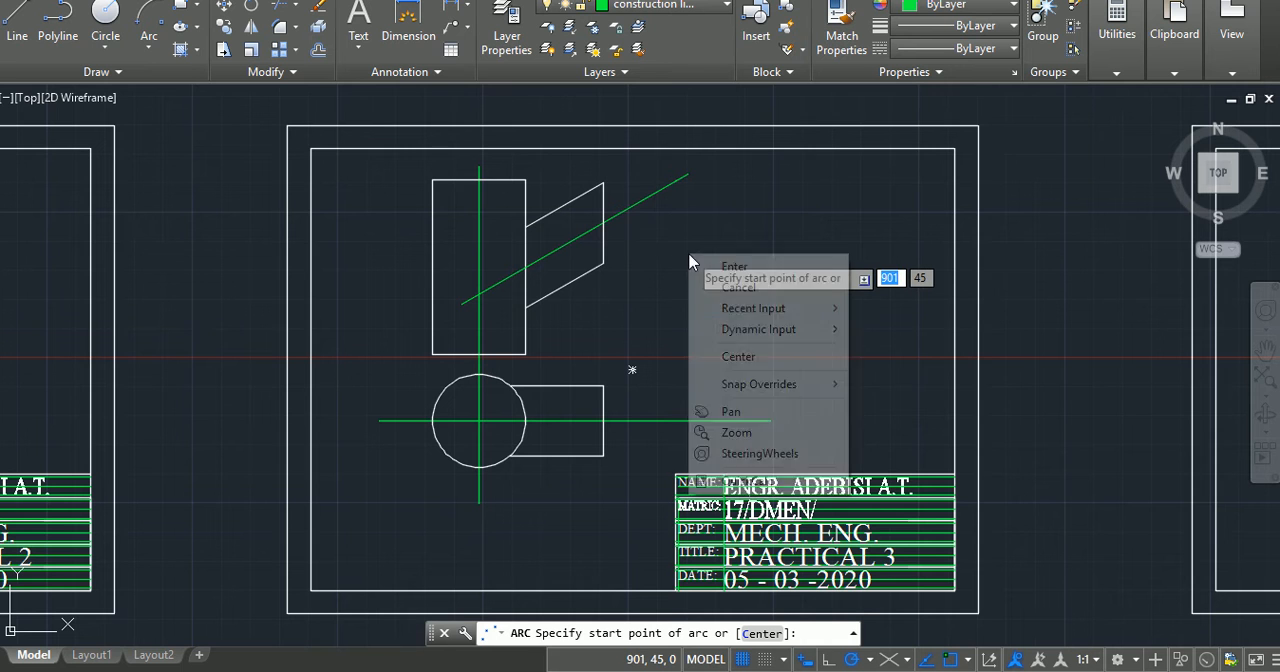
{"action": "double_click", "coordinate": [740, 358]}
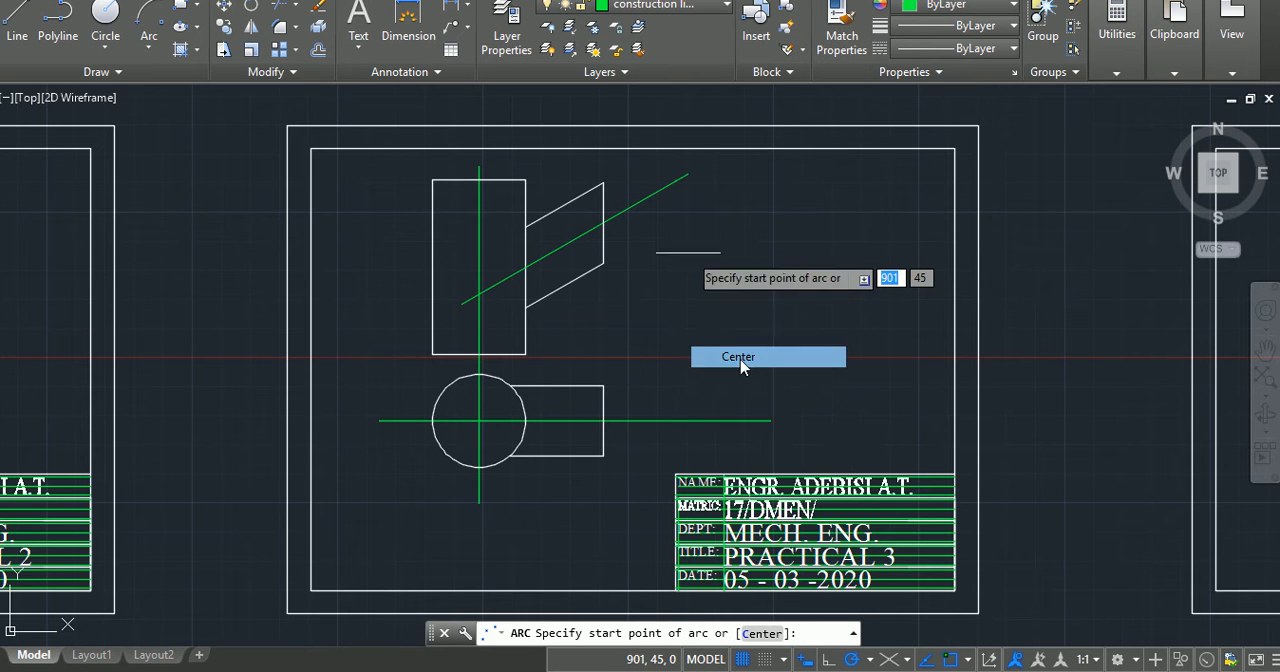
{"action": "left_click", "coordinate": [603, 421]}
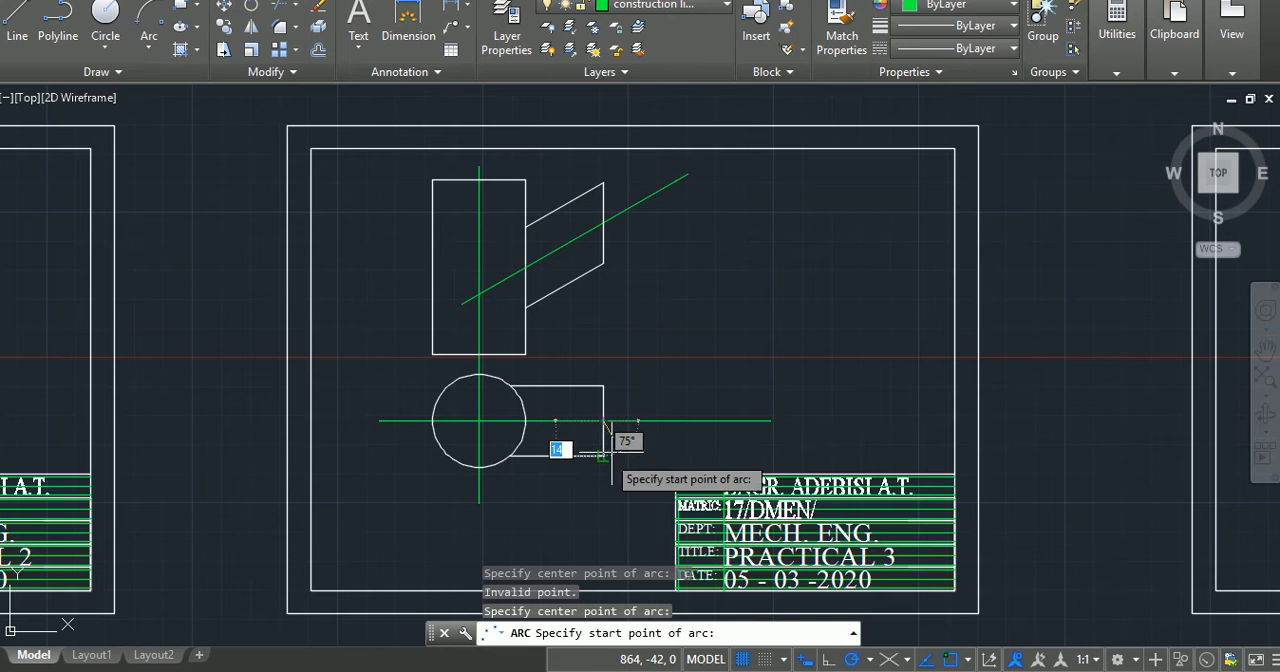
{"action": "left_click", "coordinate": [603, 455]}
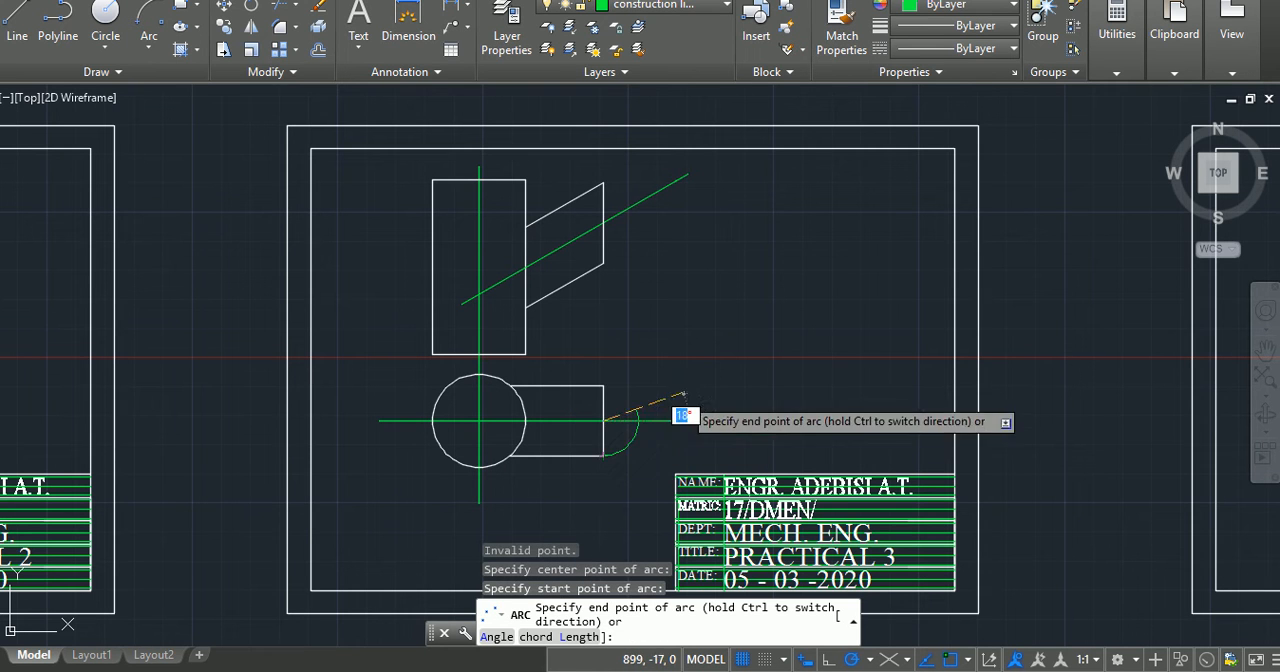
{"action": "left_click", "coordinate": [607, 385]}
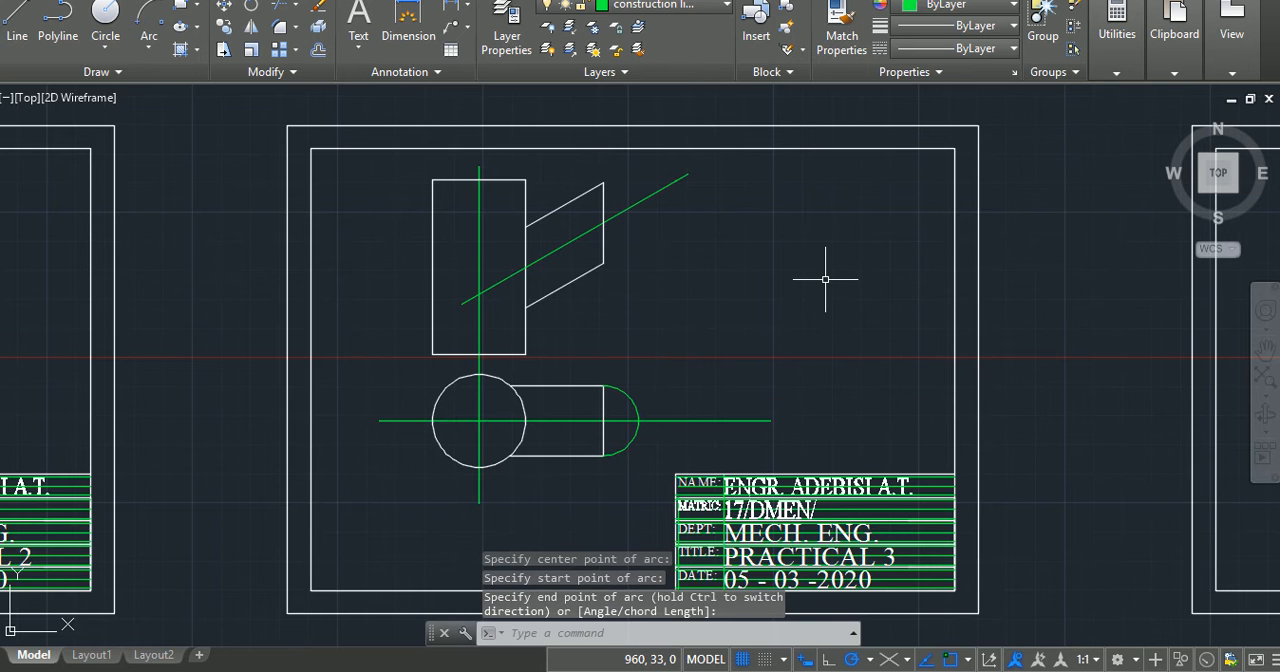
{"action": "key", "text": "Return"}
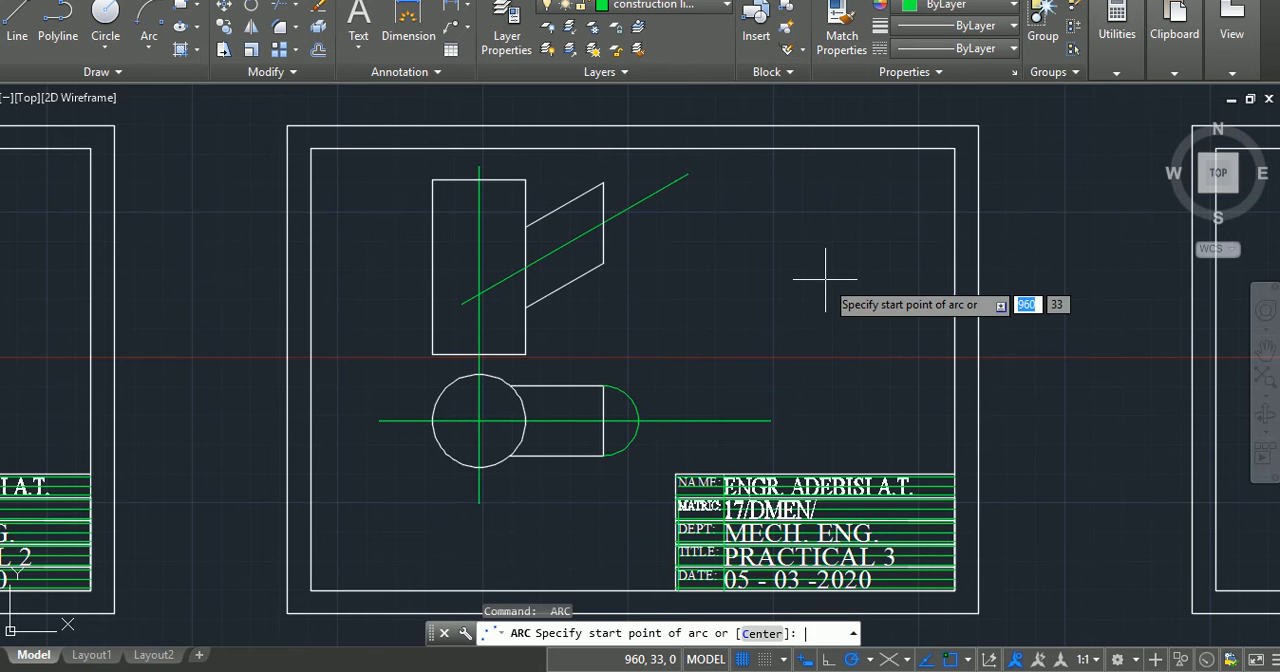
{"action": "left_click", "coordinate": [603, 222]}
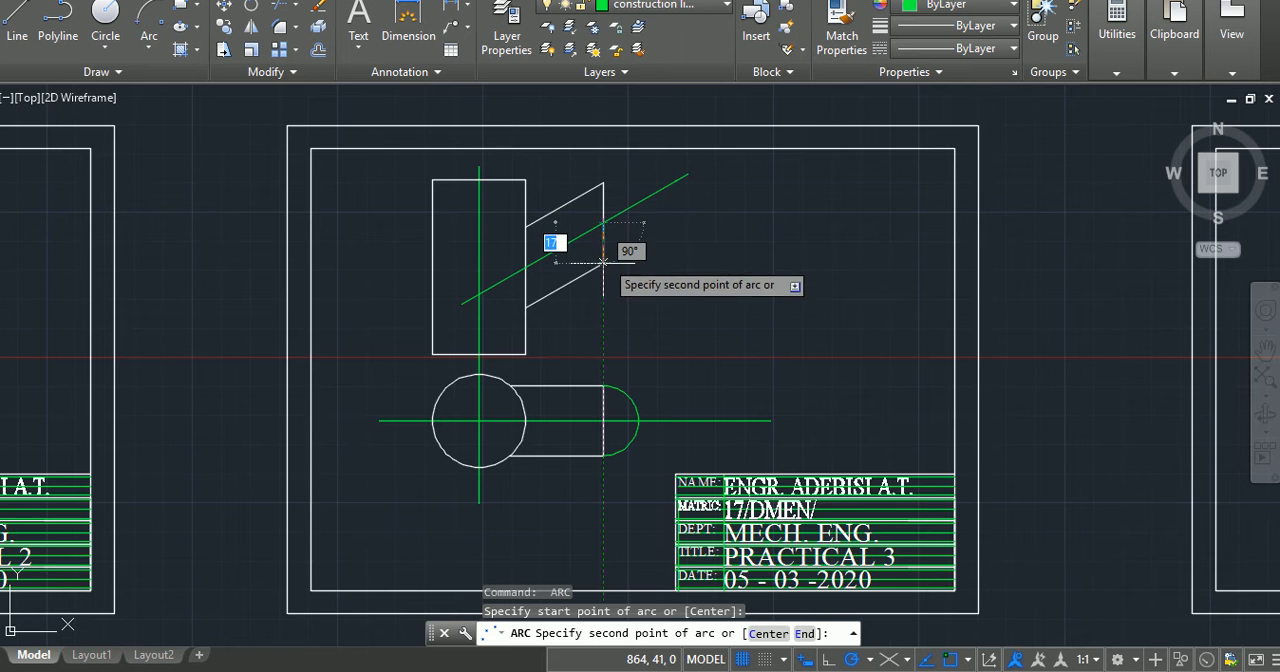
{"action": "left_click", "coordinate": [603, 262]}
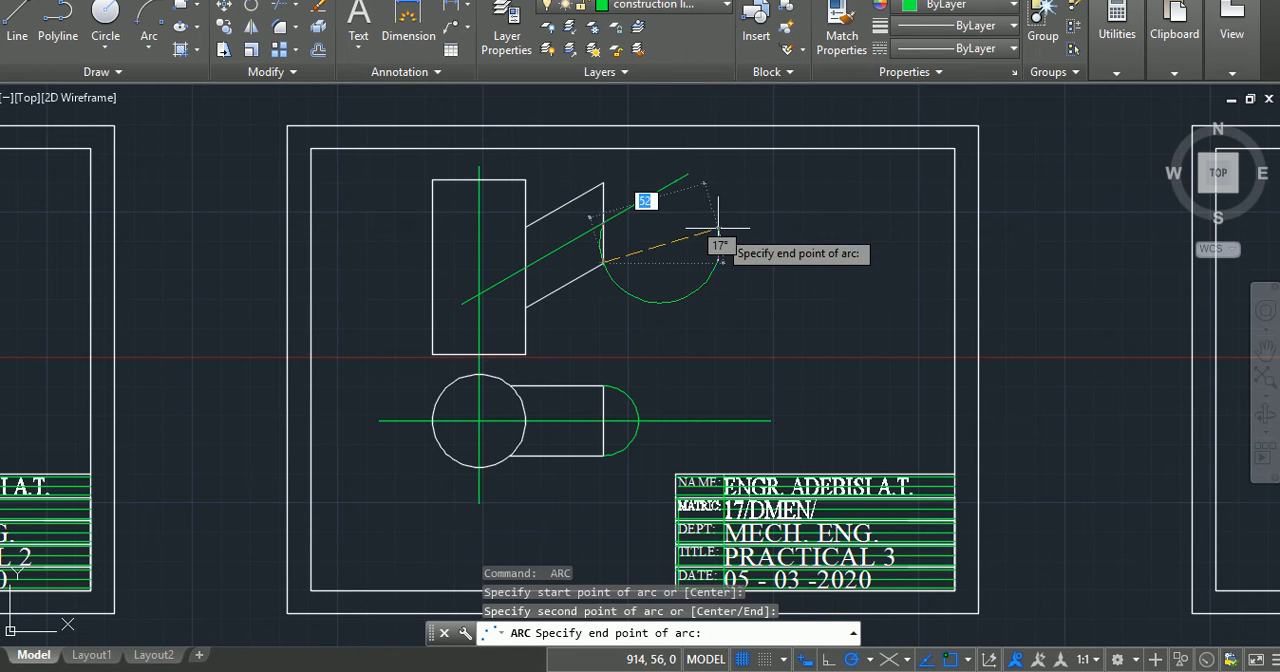
{"action": "key", "text": "Return"}
{"action": "key", "text": "Return"}
{"action": "key", "text": "Escape"}
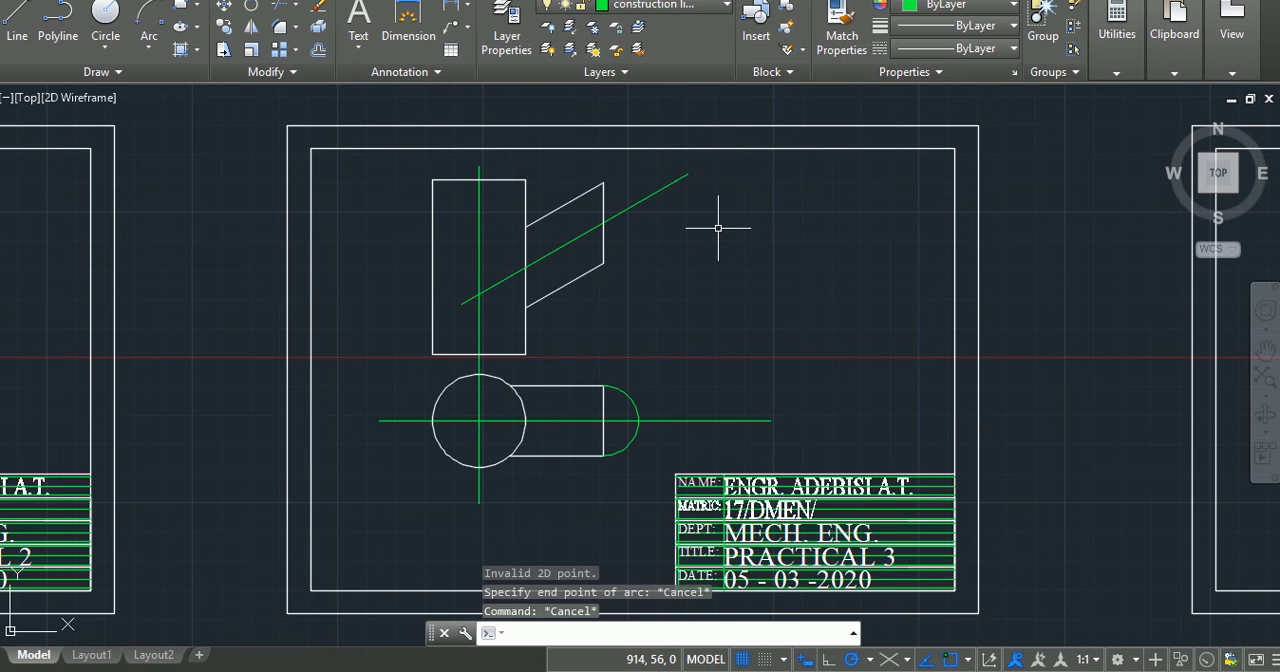
{"action": "left_click", "coordinate": [148, 18]}
{"action": "right_click", "coordinate": [650, 299]}
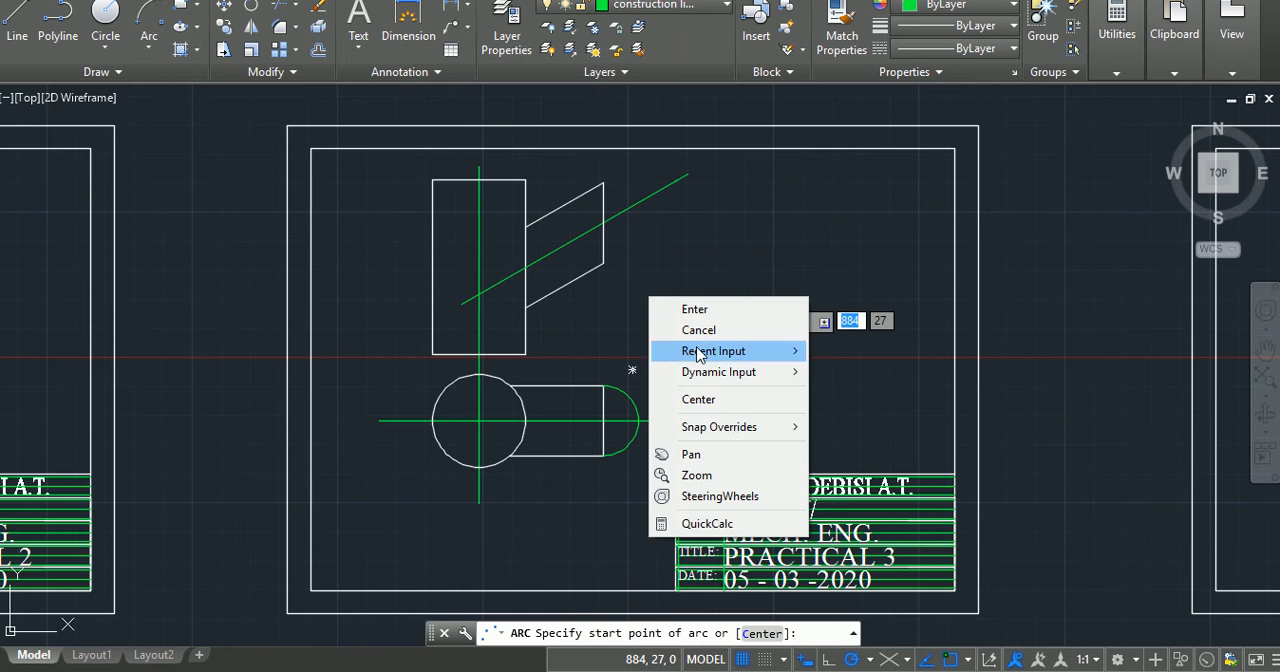
{"action": "left_click", "coordinate": [729, 410]}
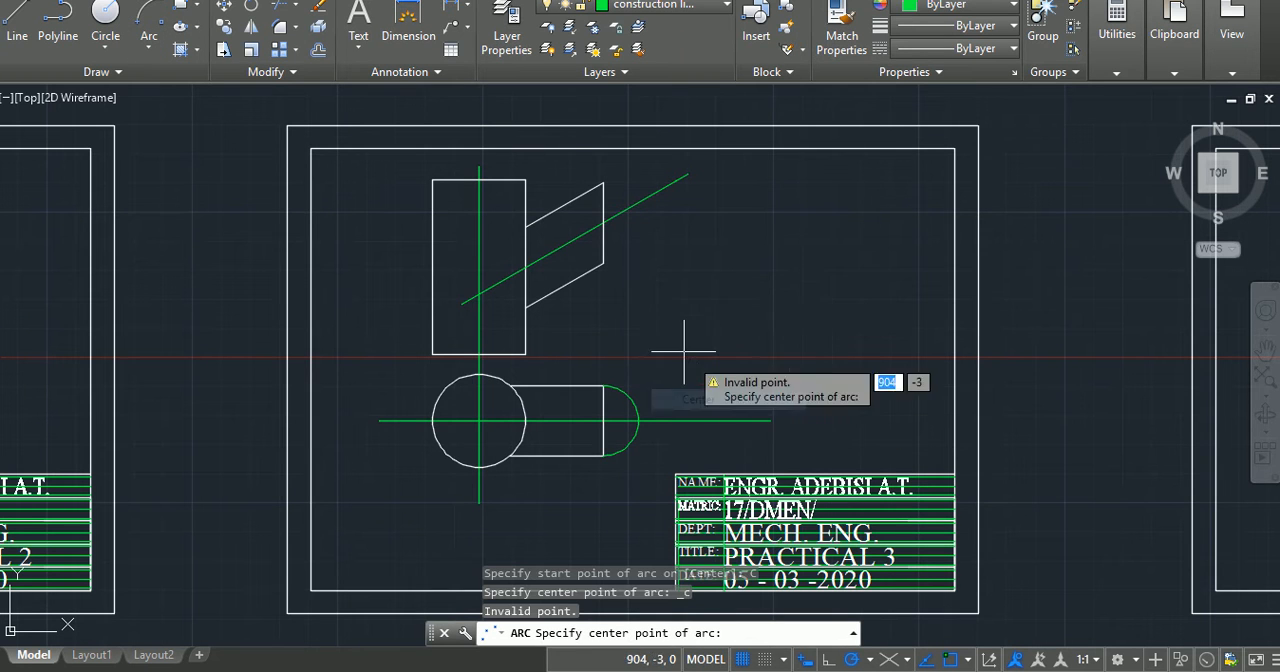
{"action": "left_click", "coordinate": [603, 222]}
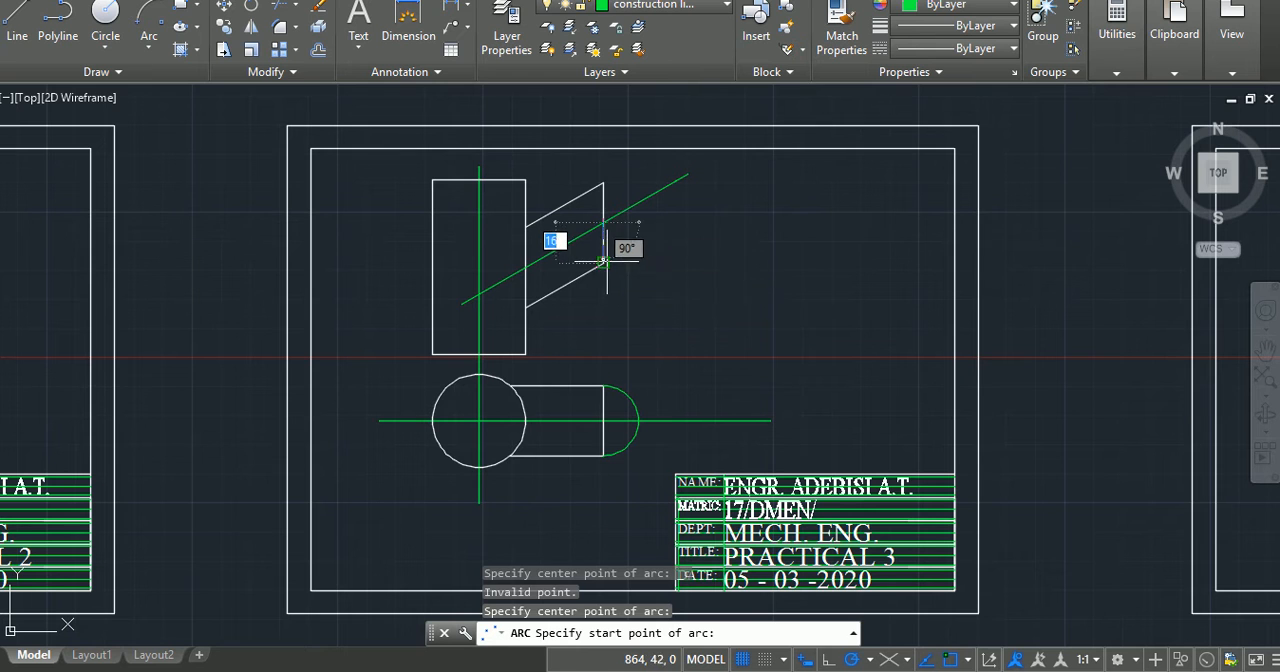
{"action": "left_click", "coordinate": [603, 262]}
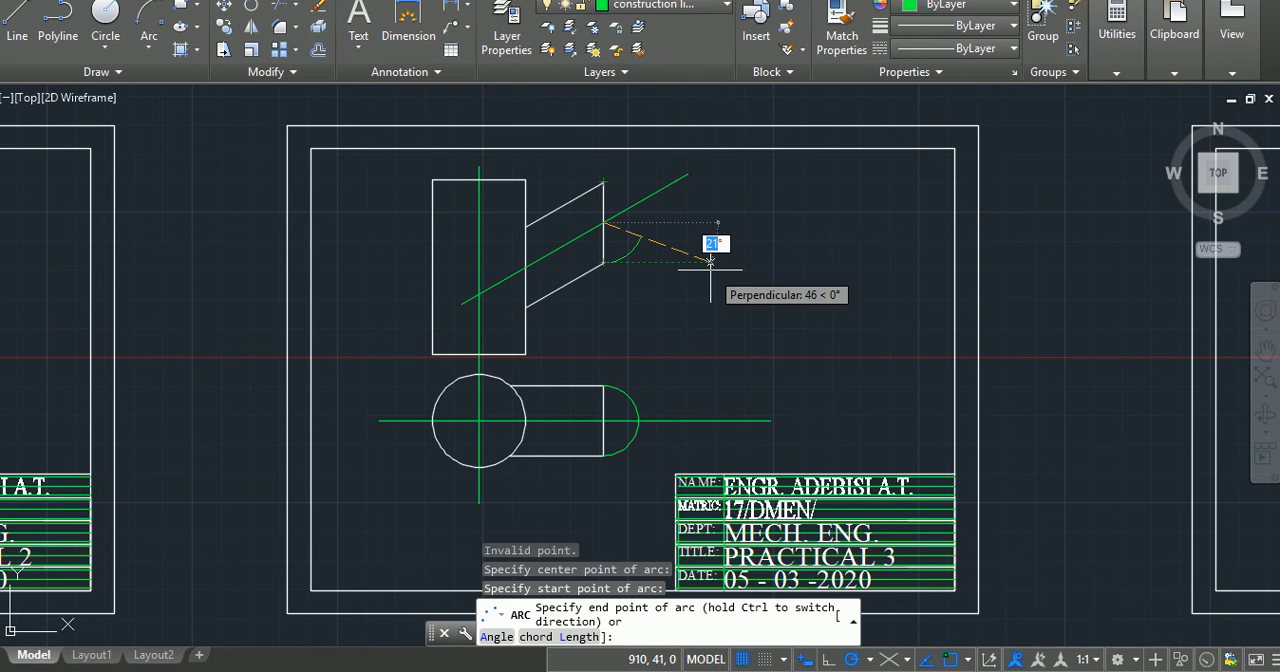
{"action": "key", "text": "Escape"}
{"action": "key", "text": "Escape"}
{"action": "key", "text": "Escape"}
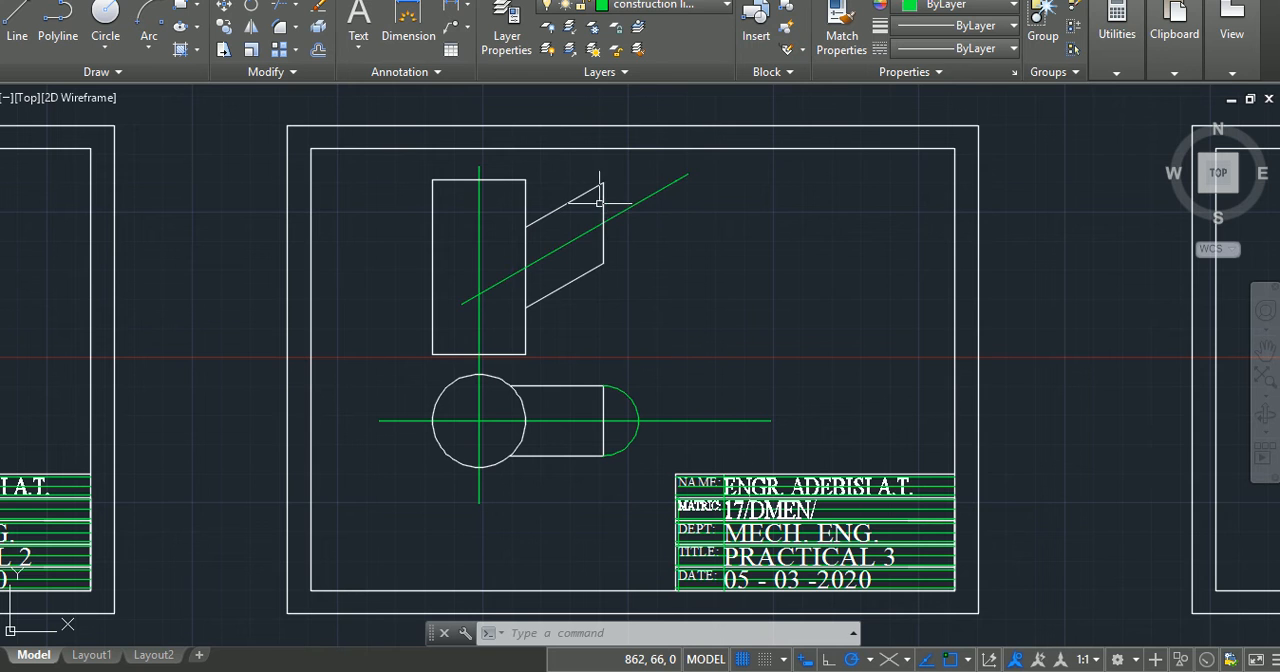
Step: Erase the inclined arm's vertical end edge and draw a line from the lower edge's outer end, perpendicular to the arm and past its upper edge
{"action": "key", "text": "Delete"}
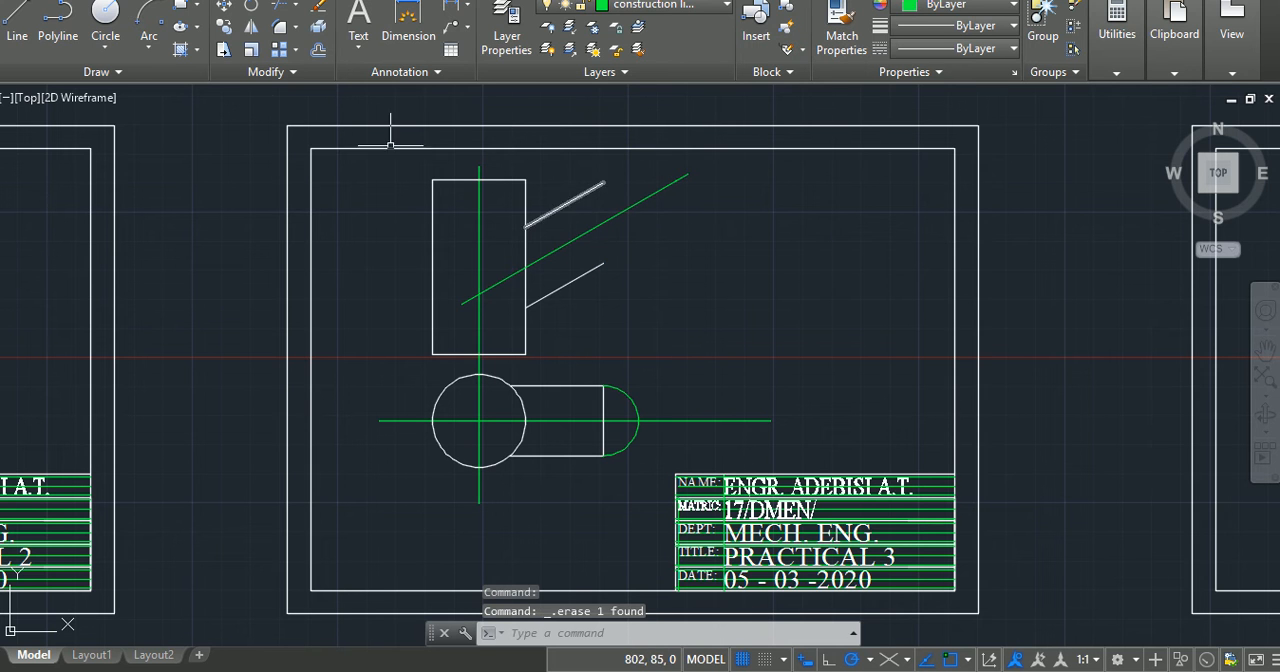
{"action": "left_click", "coordinate": [20, 20]}
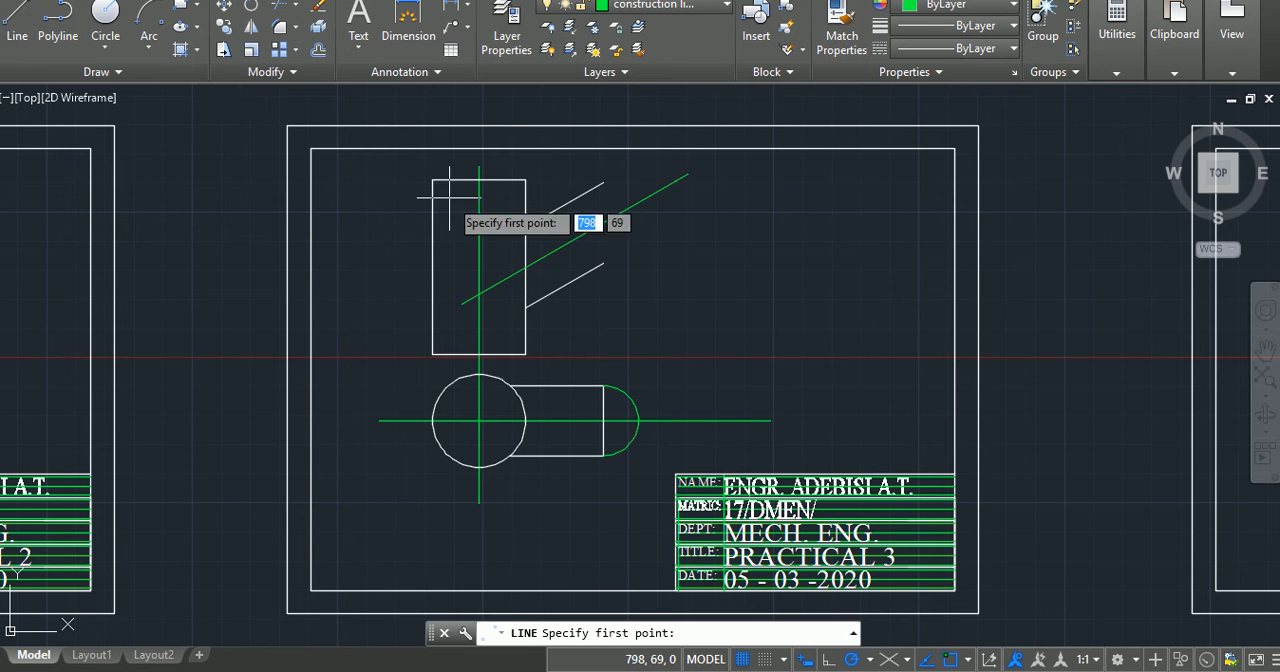
{"action": "left_click", "coordinate": [603, 262]}
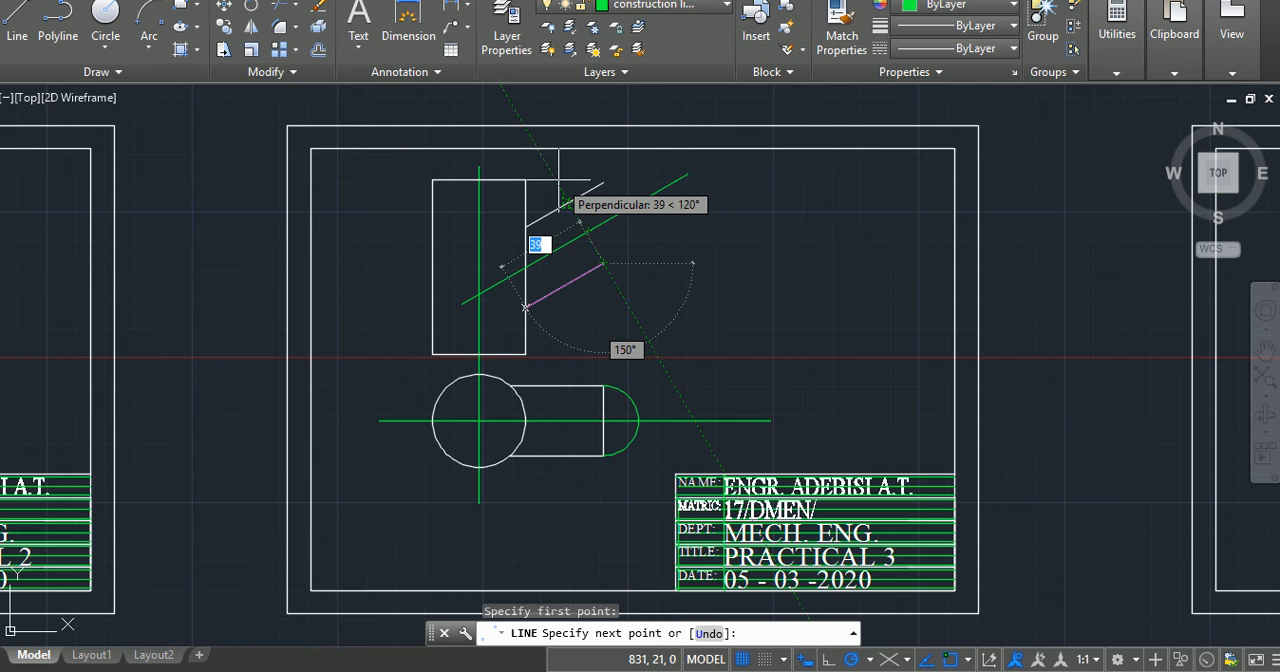
{"action": "left_click", "coordinate": [559, 180]}
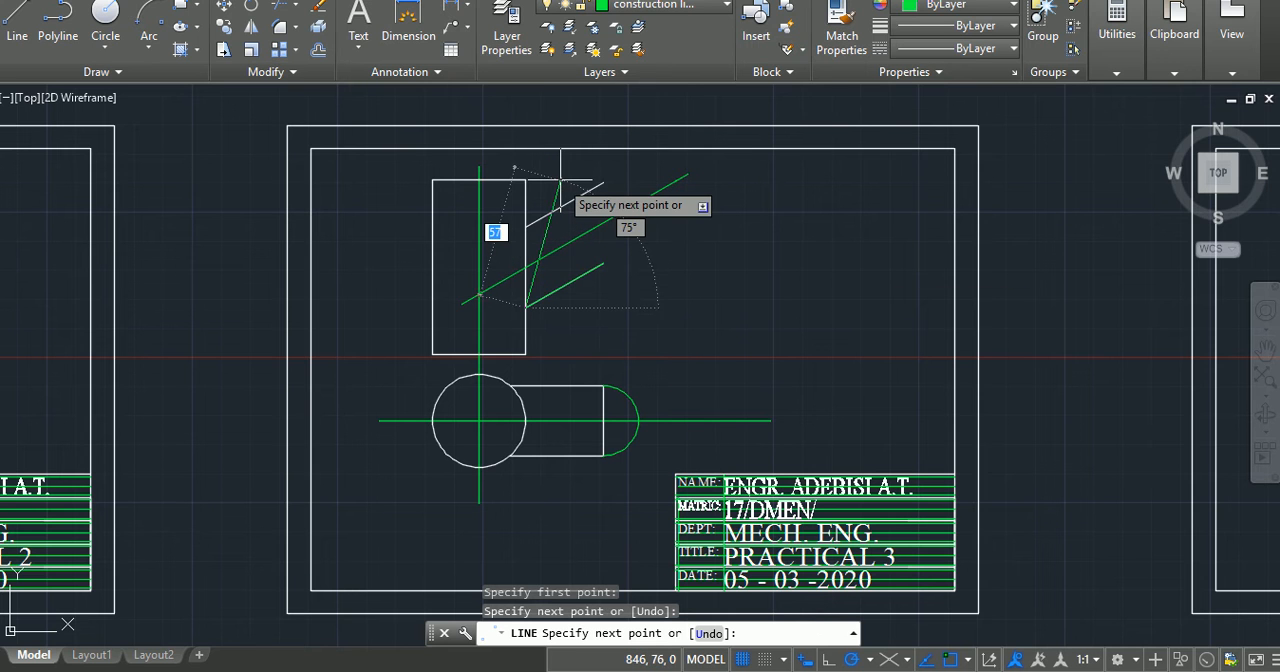
{"action": "key", "text": "Return"}
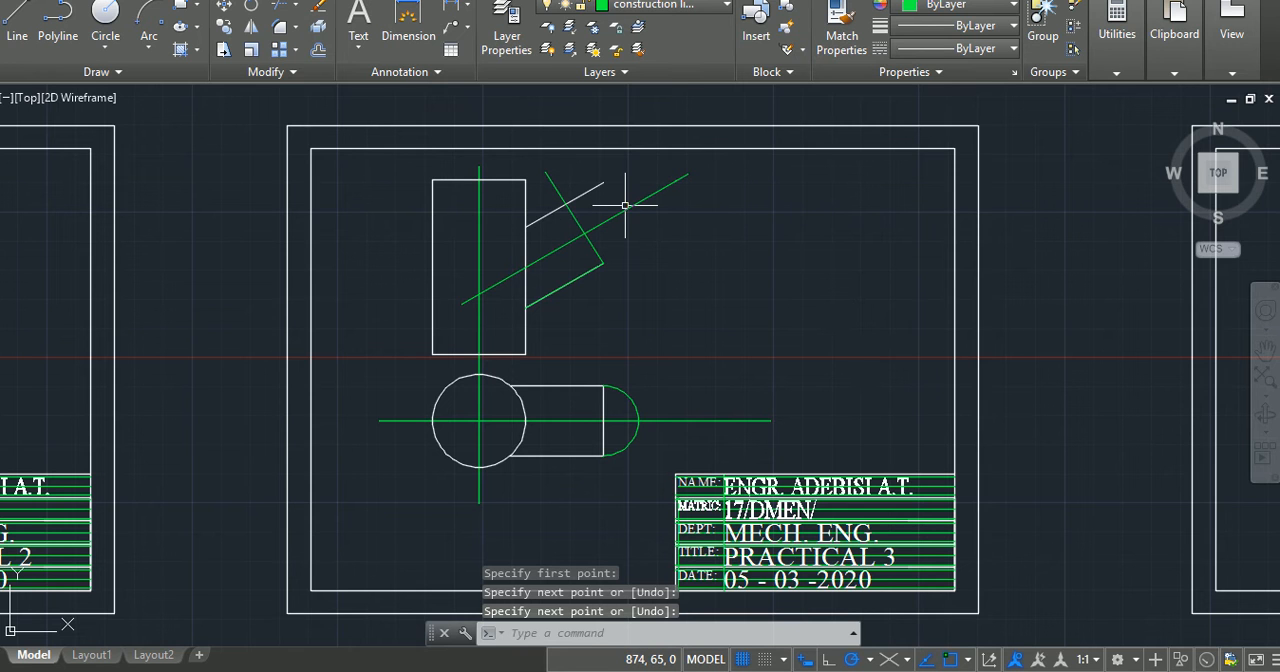
Step: Trim the inclined arm's upper edge and the perpendicular end line back to their intersection, forming the arm's upper outer corner
{"action": "type", "text": "tfr"}
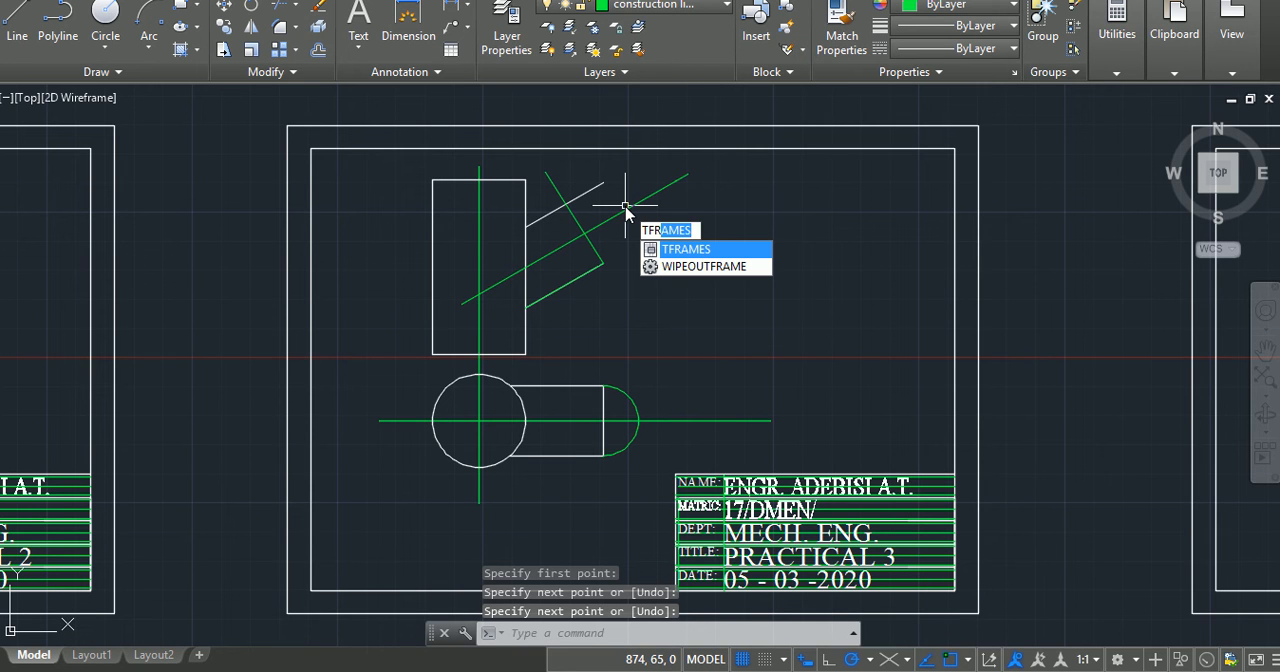
{"action": "key", "text": "BackSpace"}
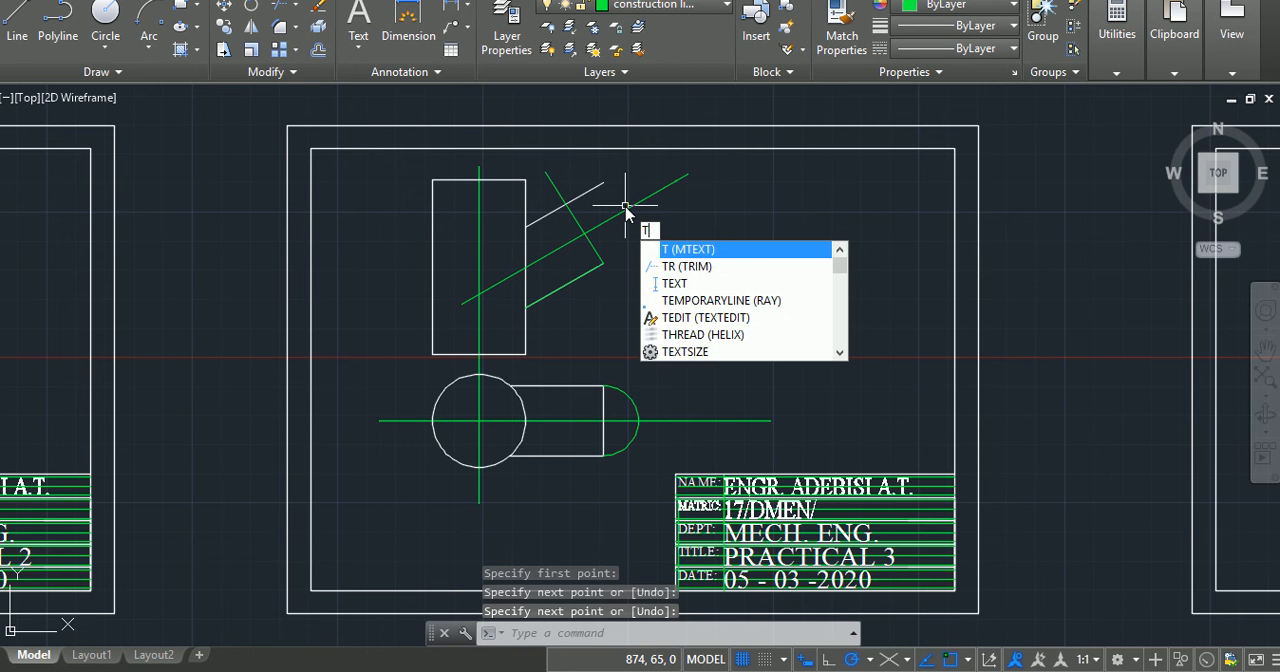
{"action": "type", "text": "r"}
{"action": "key", "text": "Return"}
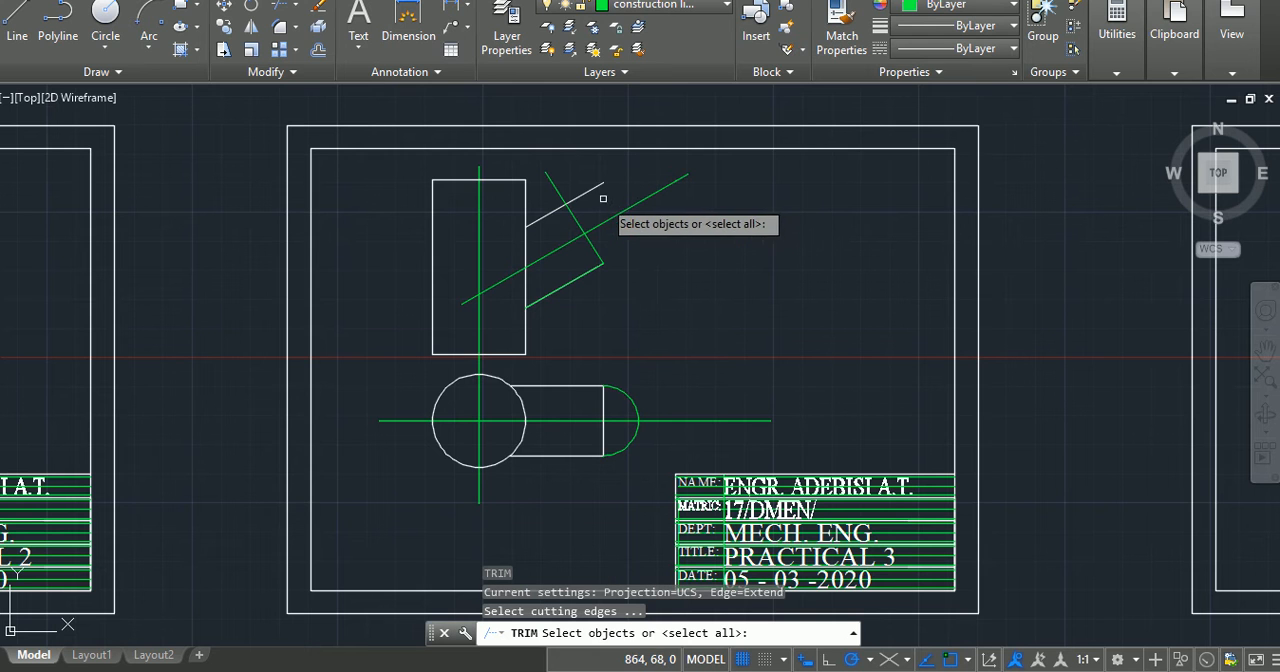
{"action": "left_click", "coordinate": [577, 194]}
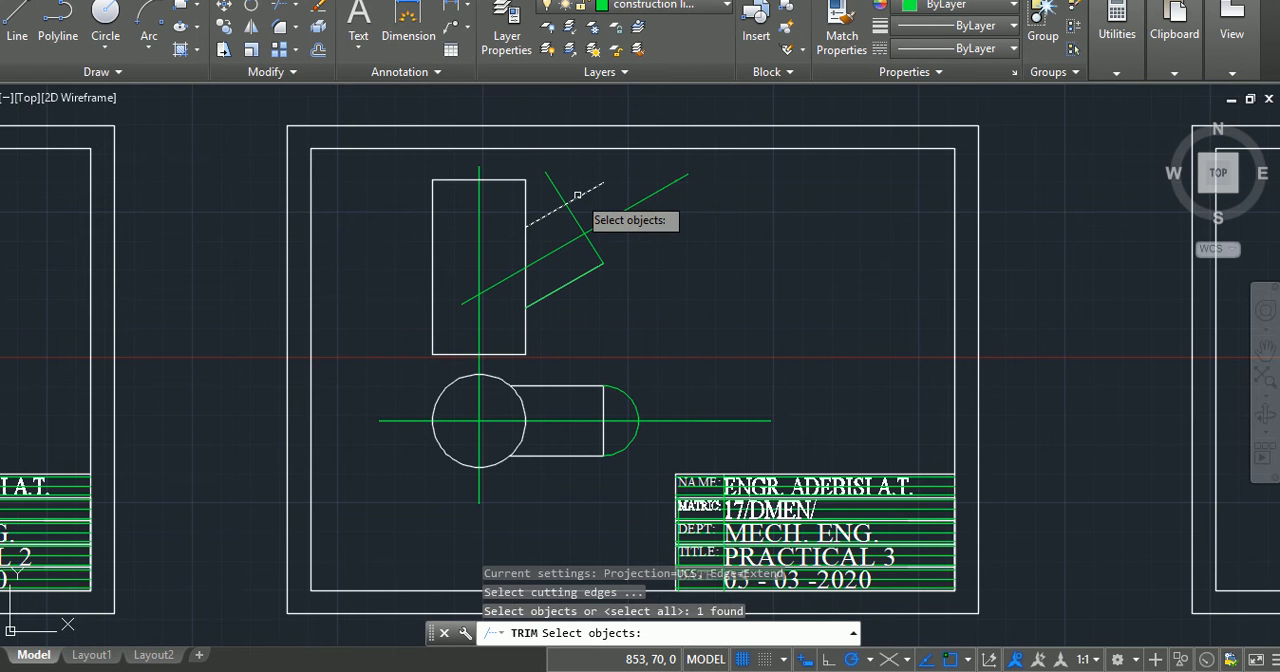
{"action": "left_click", "coordinate": [553, 182]}
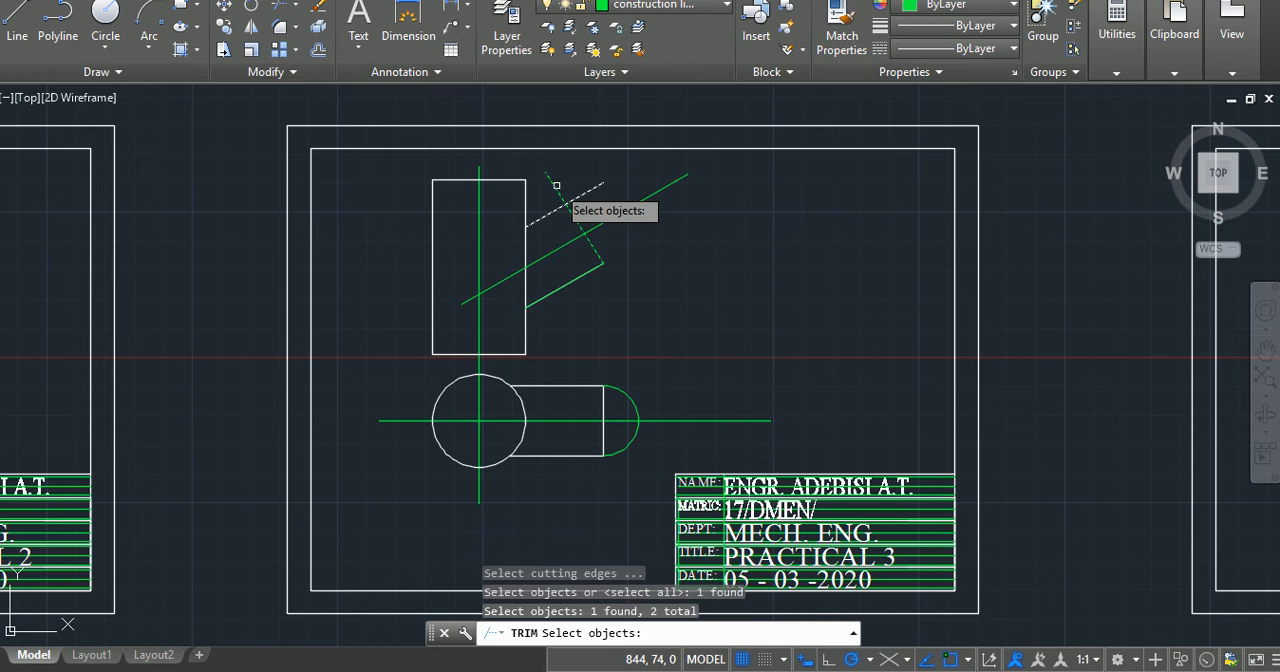
{"action": "key", "text": "Return"}
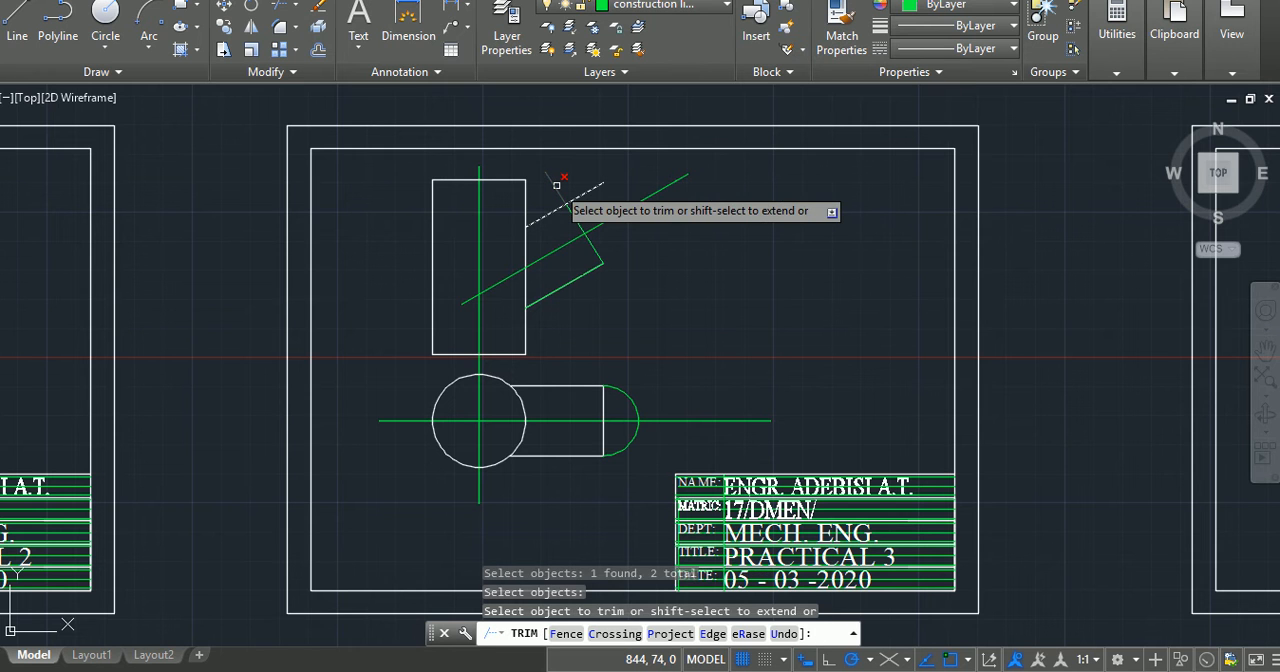
{"action": "left_click", "coordinate": [557, 185]}
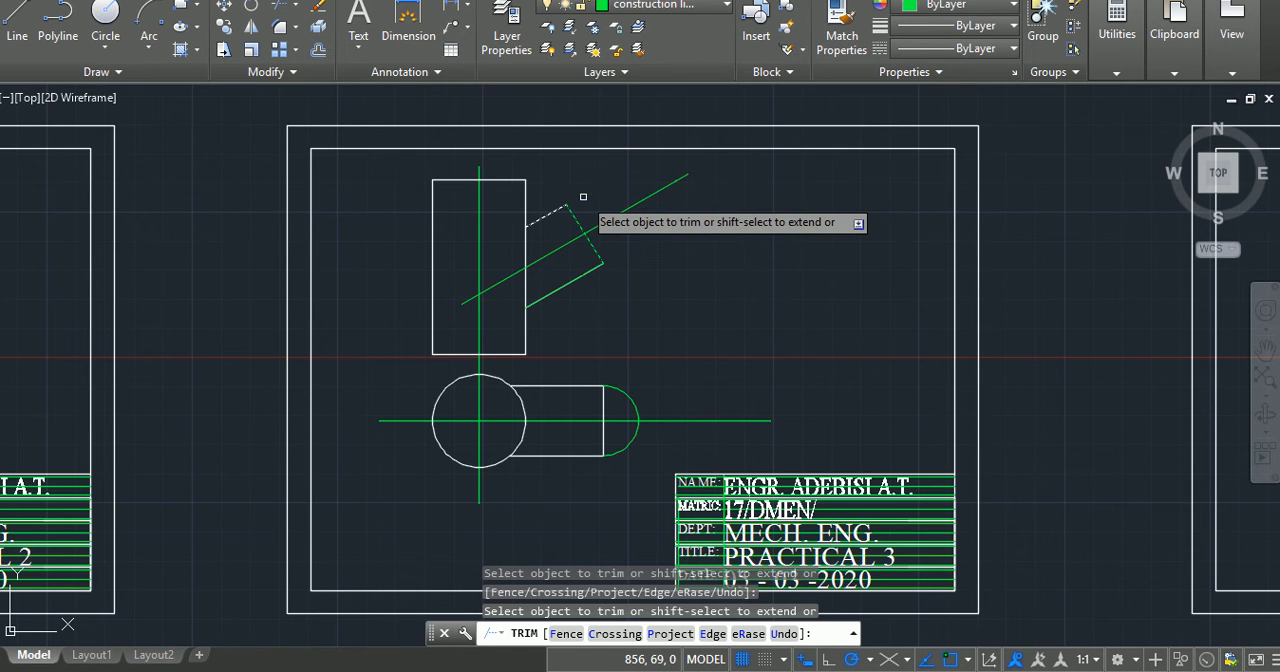
{"action": "key", "text": "Return"}
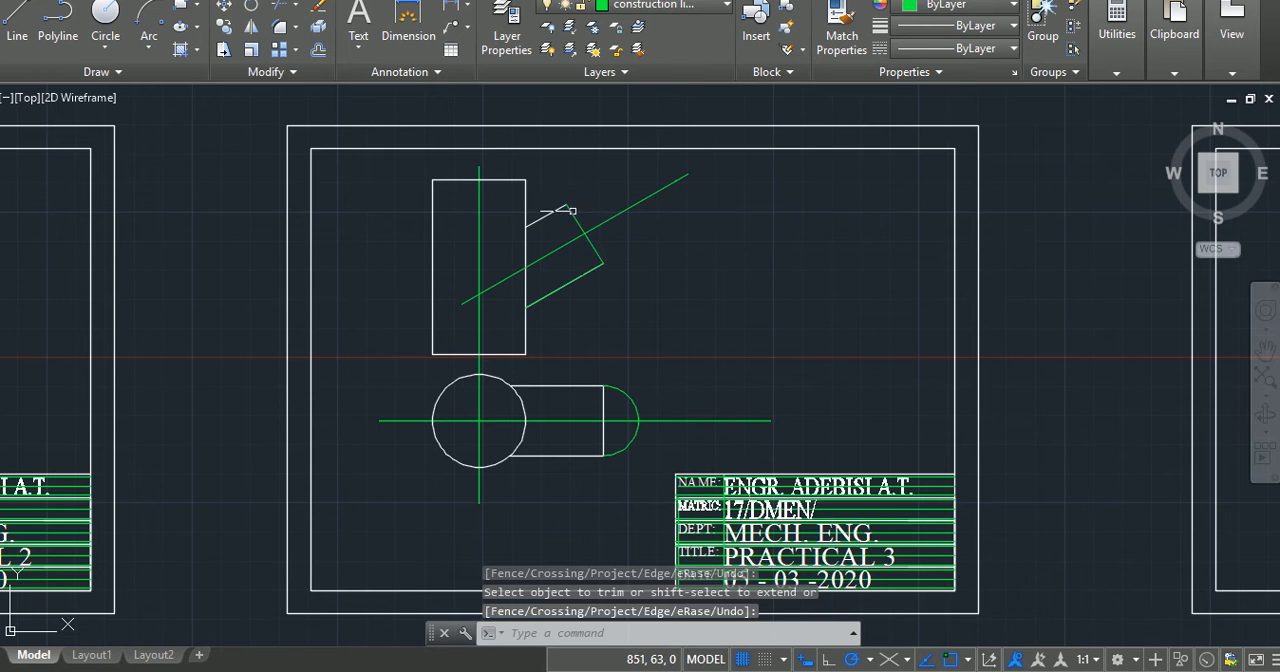
Step: Move the inclined arm's perpendicular end edge and its green lower edge to the outlines layer
{"action": "left_click", "coordinate": [573, 212]}
{"action": "left_click", "coordinate": [566, 285]}
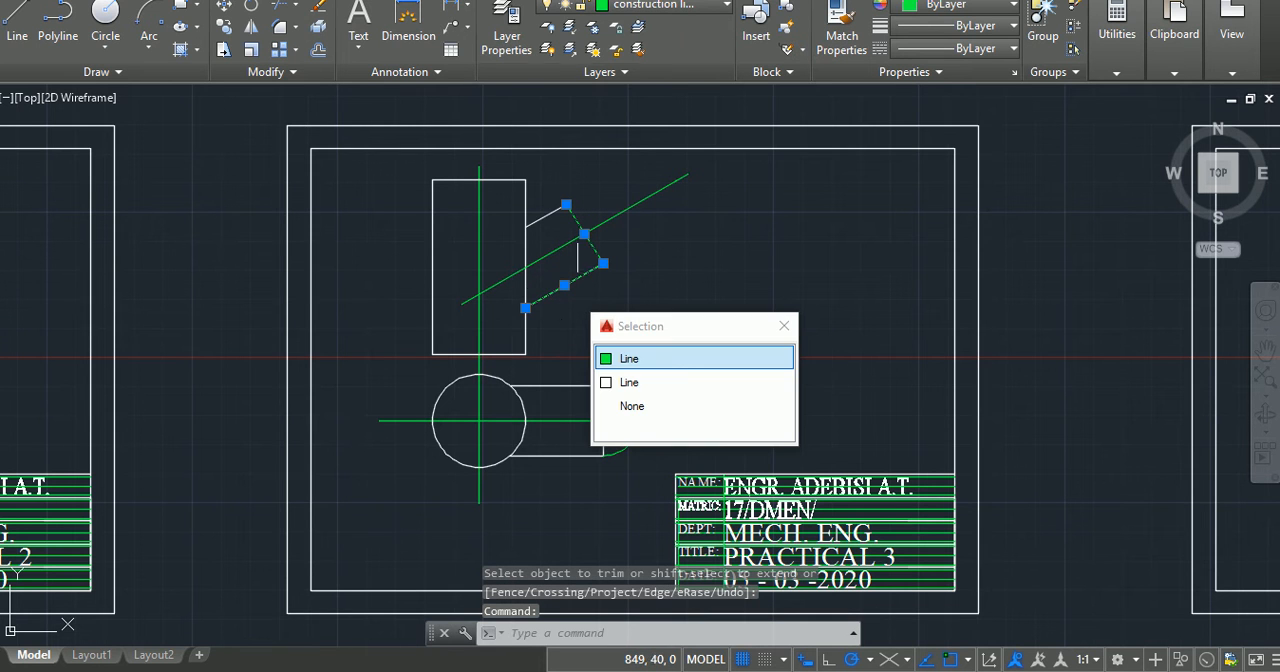
{"action": "left_click", "coordinate": [640, 6]}
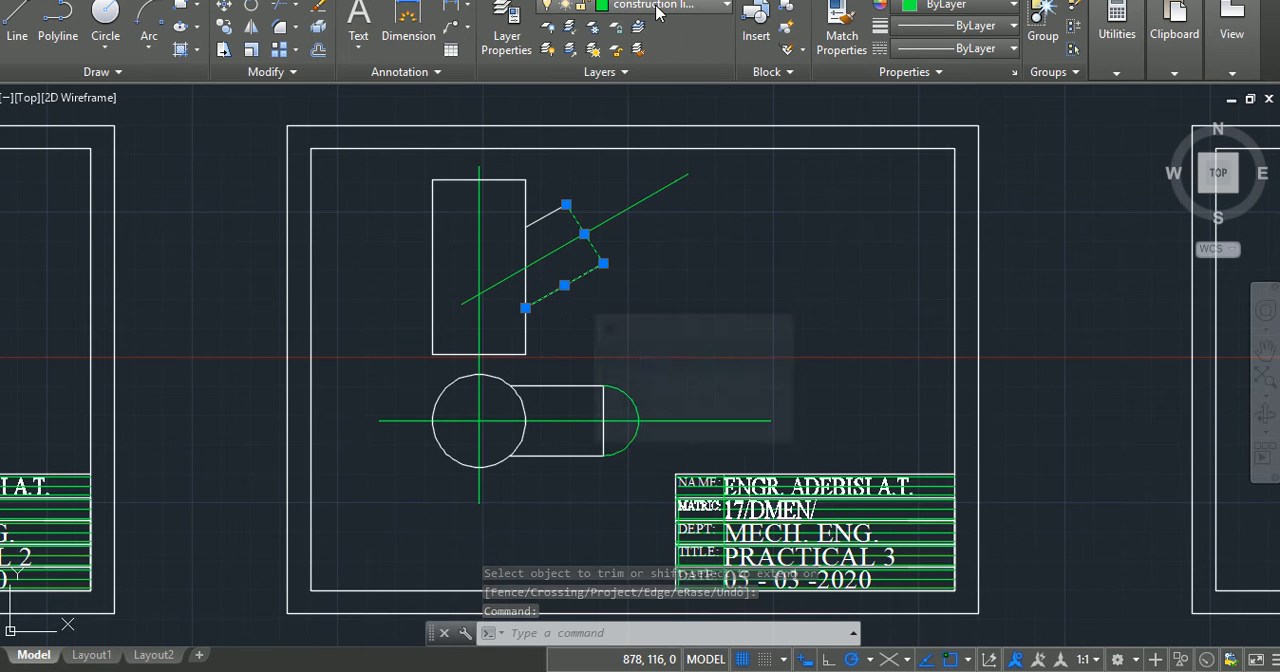
{"action": "left_click", "coordinate": [656, 87]}
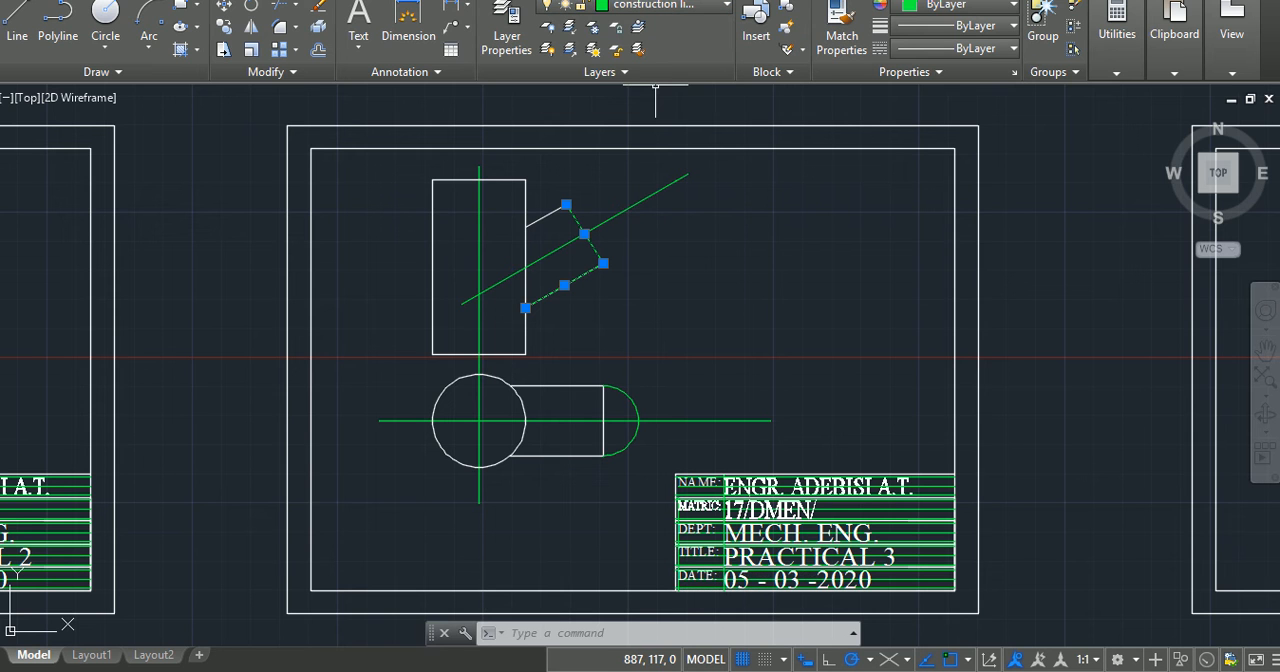
{"action": "left_click", "coordinate": [697, 12]}
{"action": "left_click", "coordinate": [668, 99]}
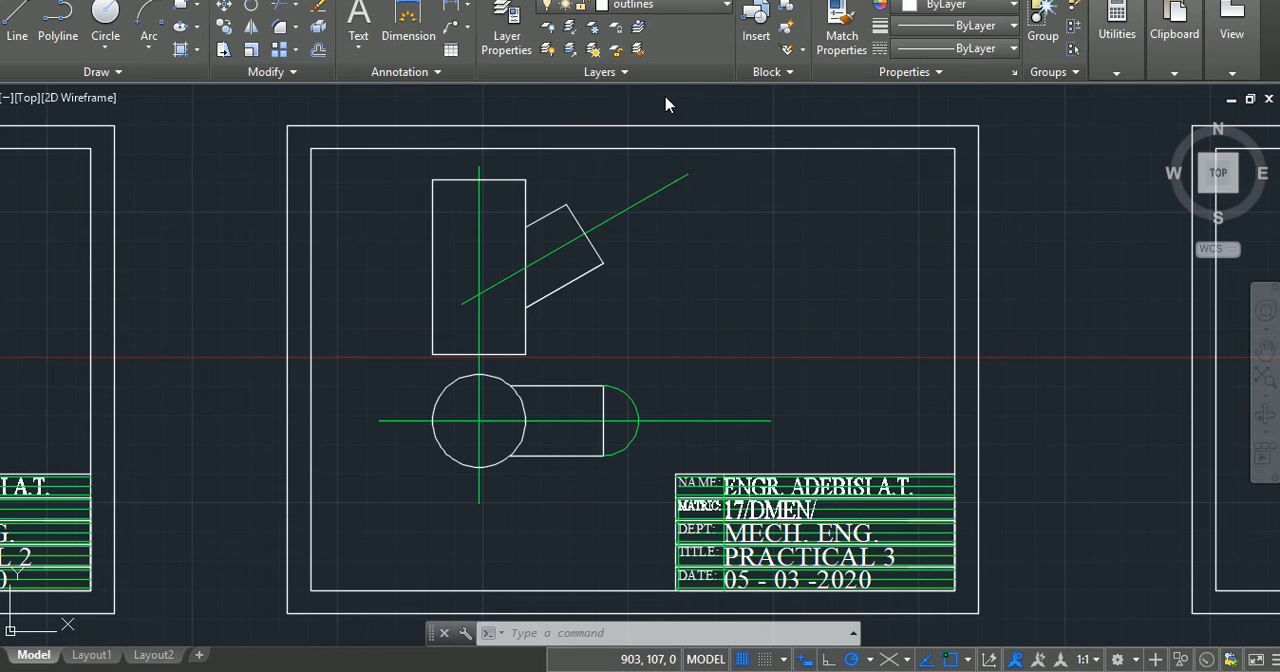
{"action": "key", "text": "Escape"}
{"action": "key", "text": "Escape"}
{"action": "key", "text": "Escape"}
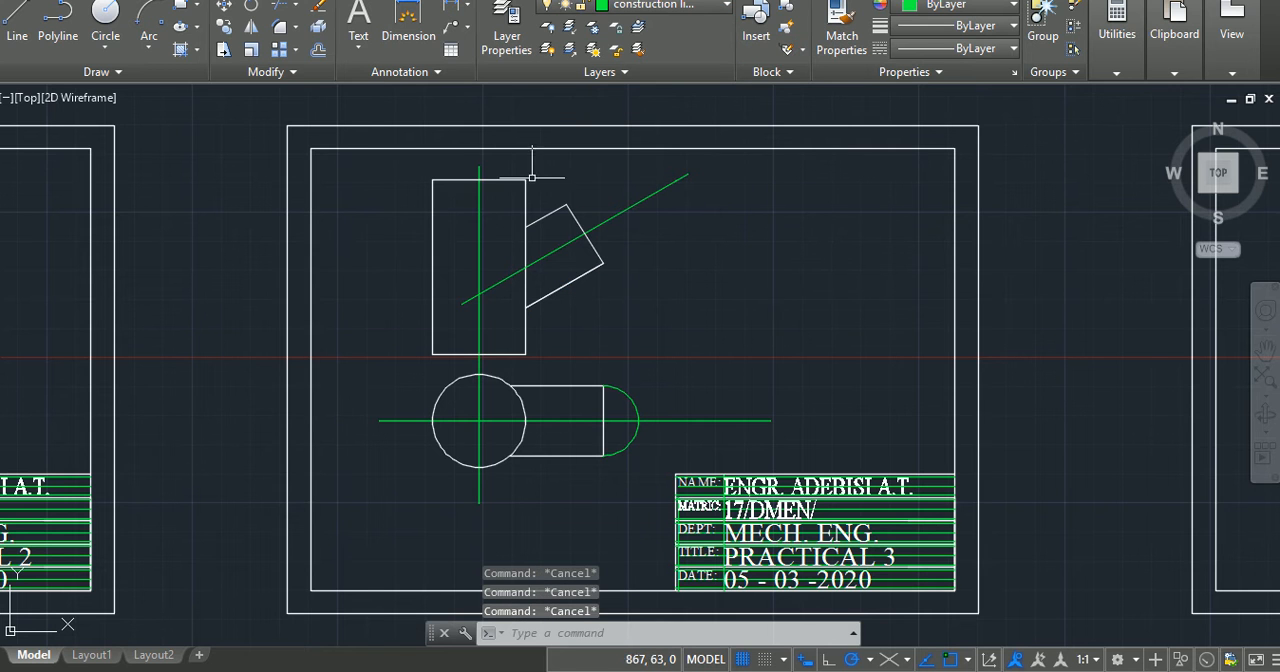
Step: Draw an arc centred where the inclined centreline crosses the arm's end edge, from the edge's lower corner to its upper corner
{"action": "left_click", "coordinate": [147, 13]}
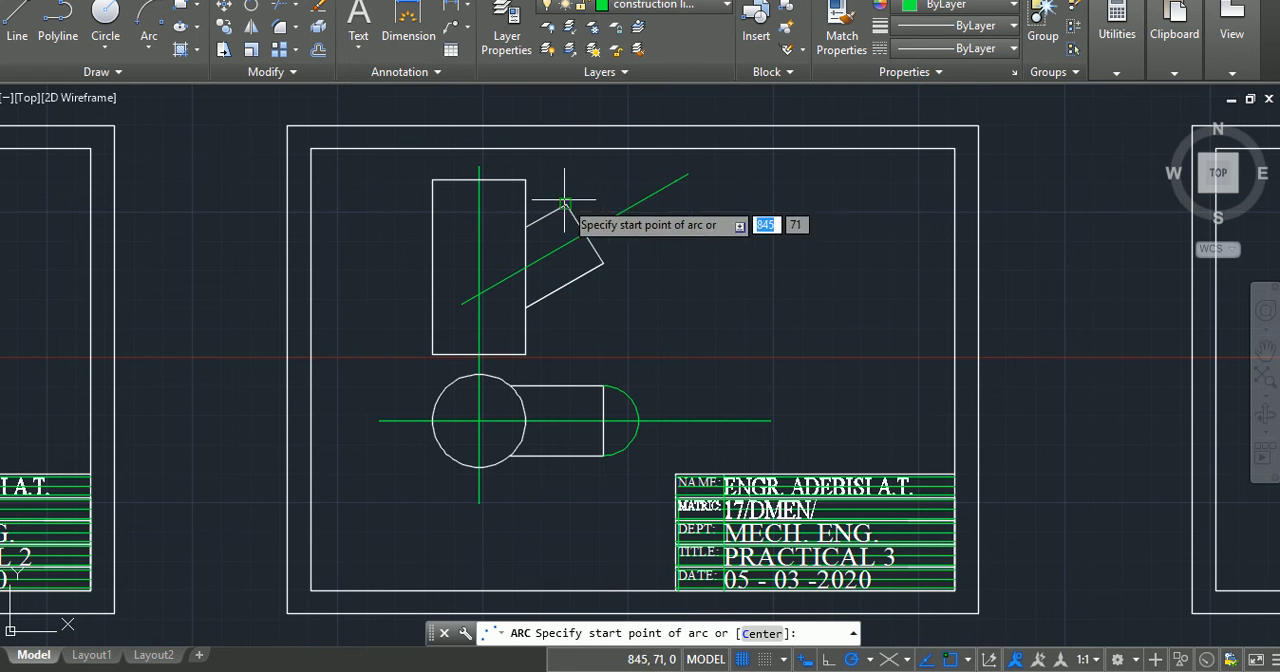
{"action": "right_click", "coordinate": [686, 258]}
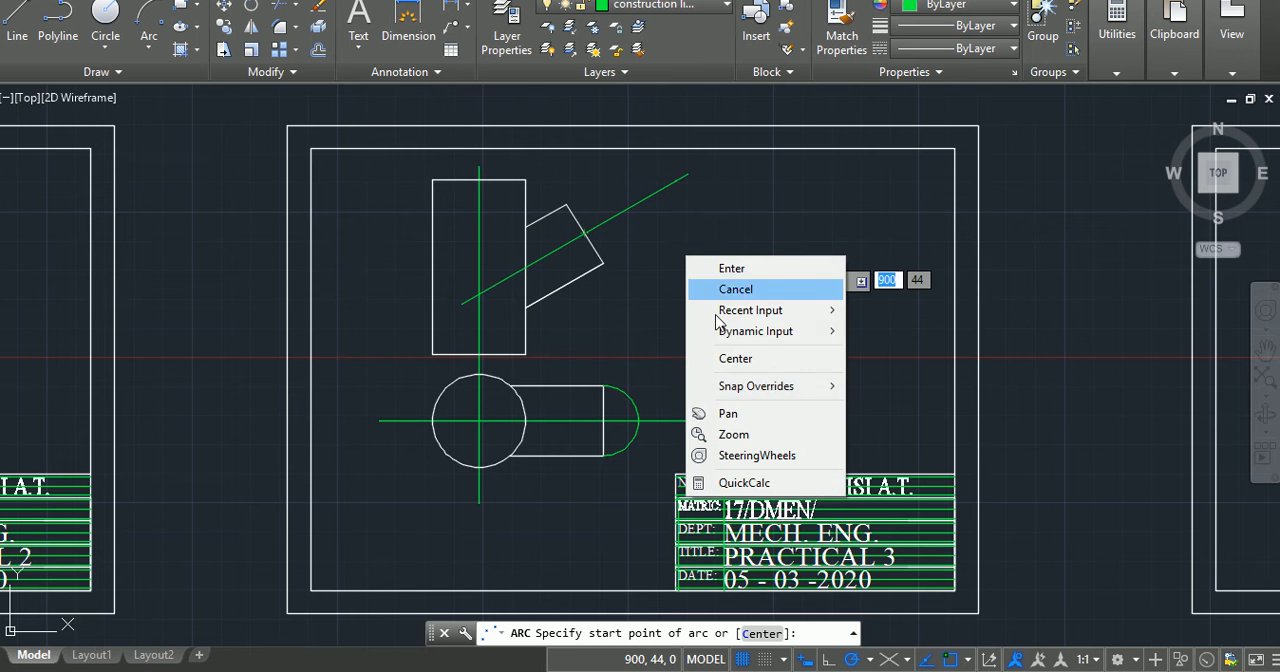
{"action": "left_click", "coordinate": [741, 360]}
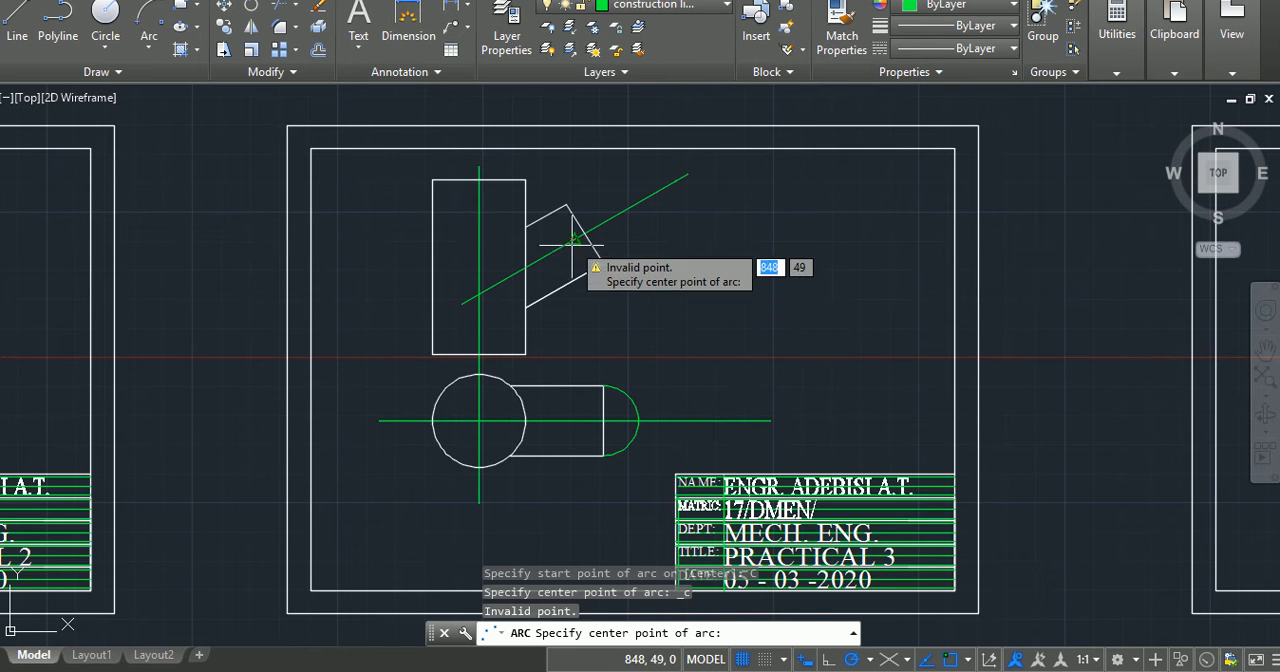
{"action": "left_click", "coordinate": [584, 233]}
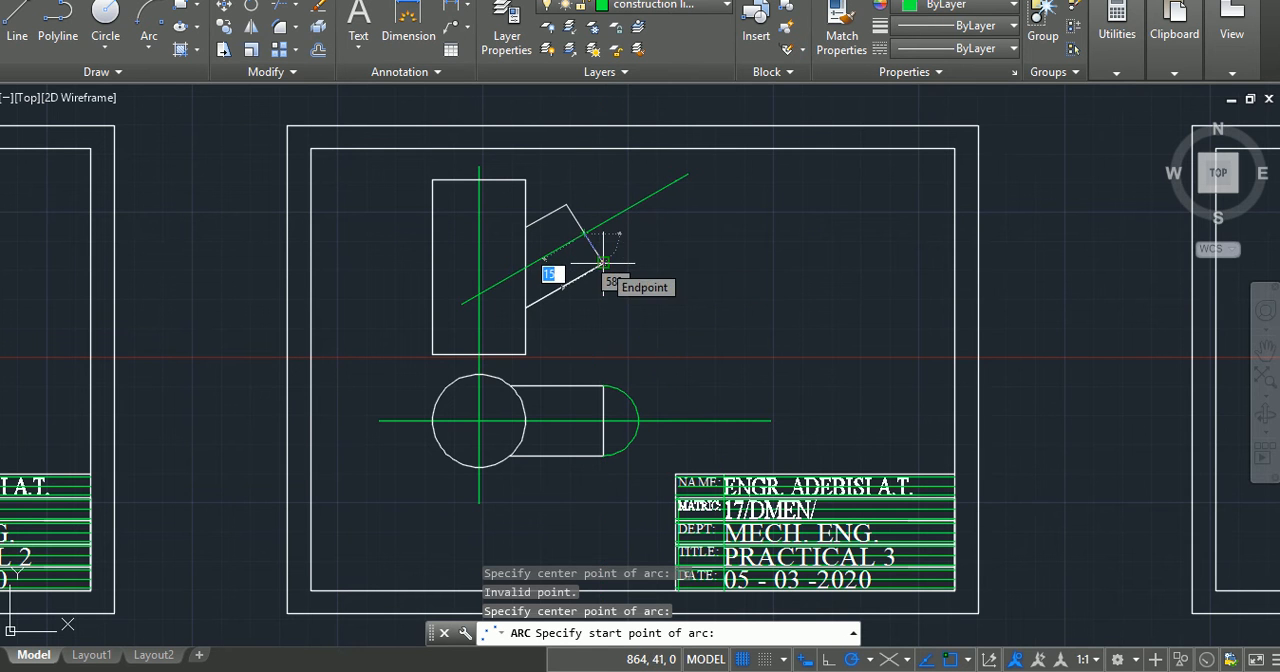
{"action": "left_click", "coordinate": [603, 263]}
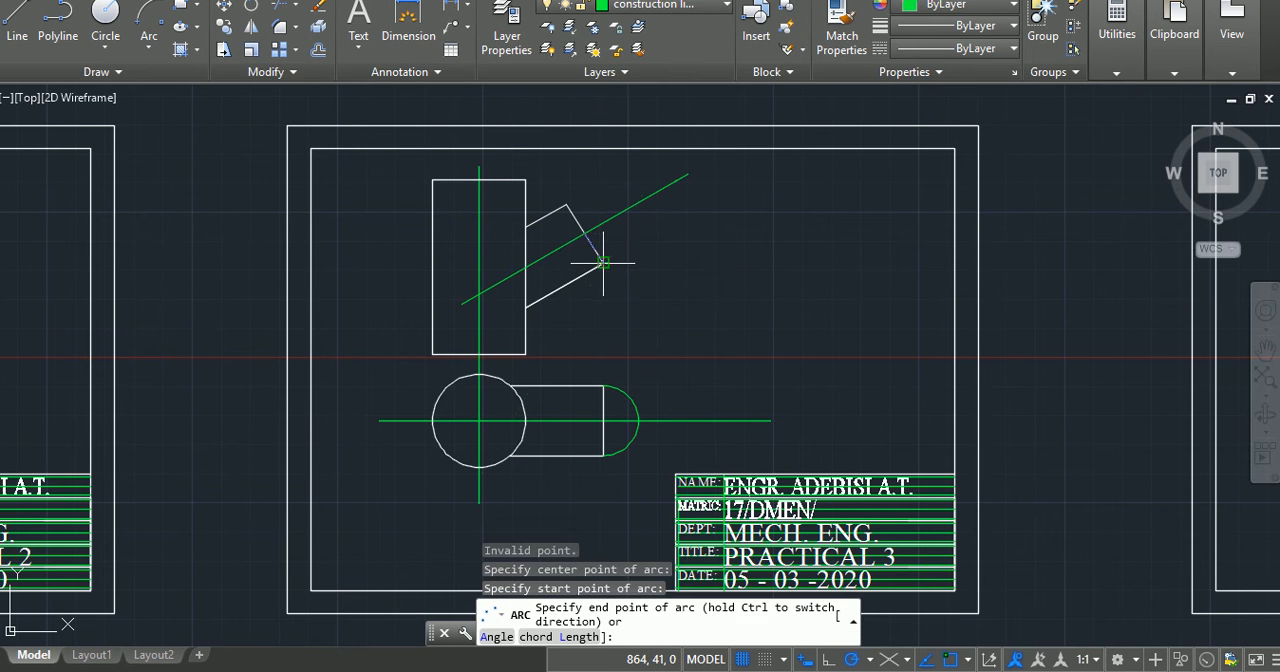
{"action": "left_click", "coordinate": [568, 204]}
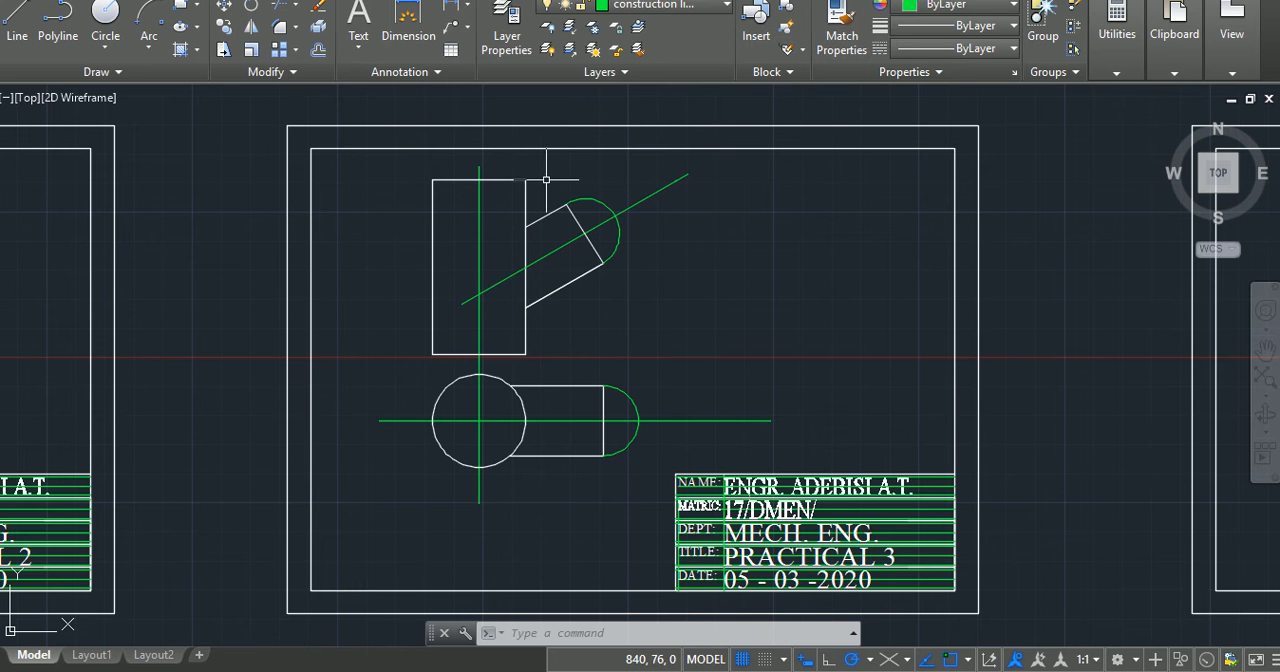
{"action": "scroll", "coordinate": [589, 207], "scroll_direction": "up", "scroll_amount": 4}
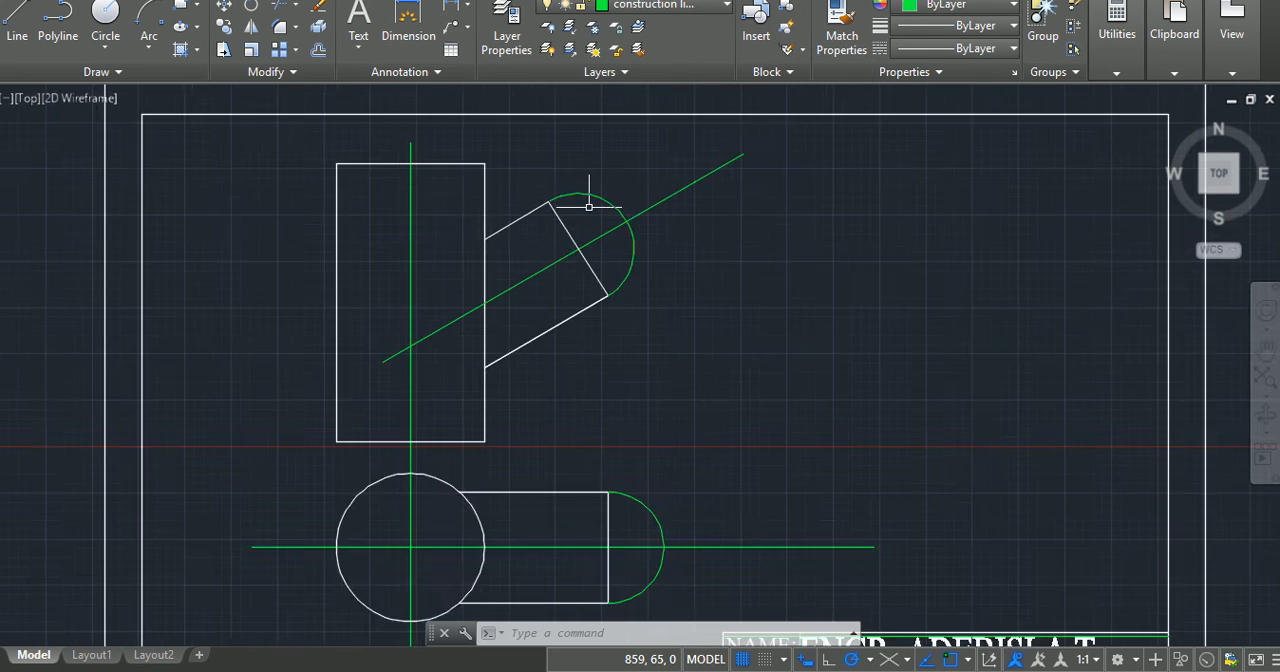
{"action": "scroll", "coordinate": [589, 207], "scroll_direction": "up", "scroll_amount": 2}
{"action": "scroll", "coordinate": [589, 207], "scroll_direction": "up", "scroll_amount": 1}
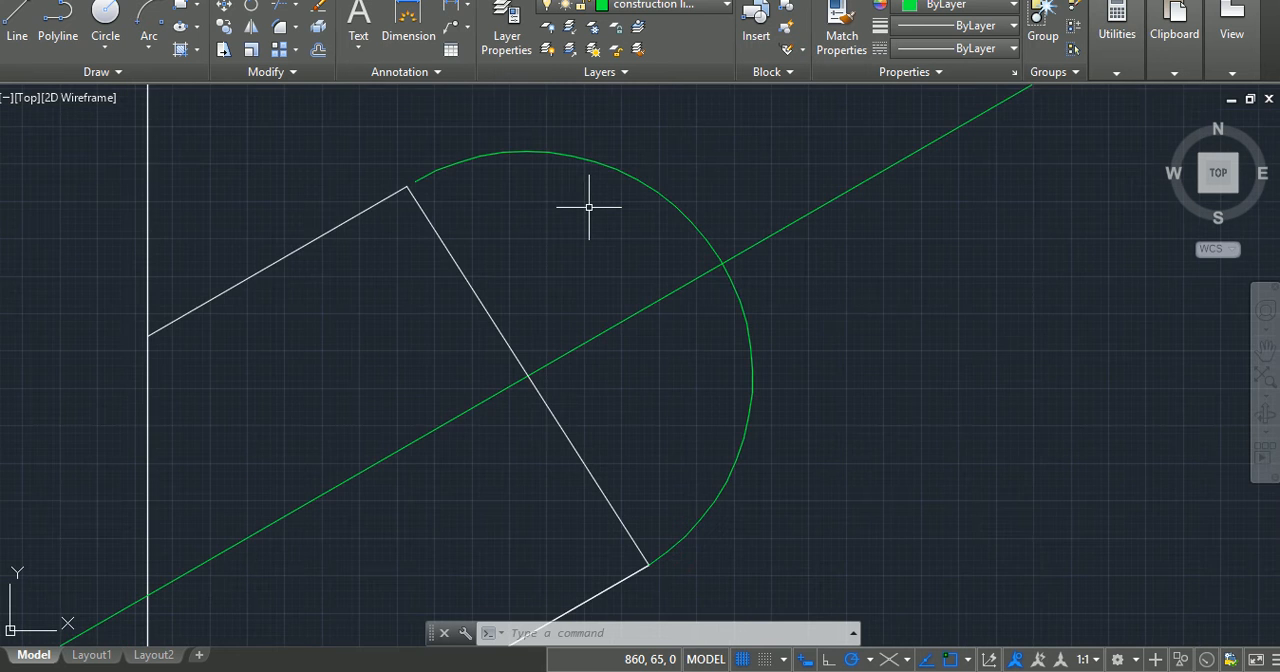
{"action": "scroll", "coordinate": [589, 207], "scroll_direction": "up", "scroll_amount": 1}
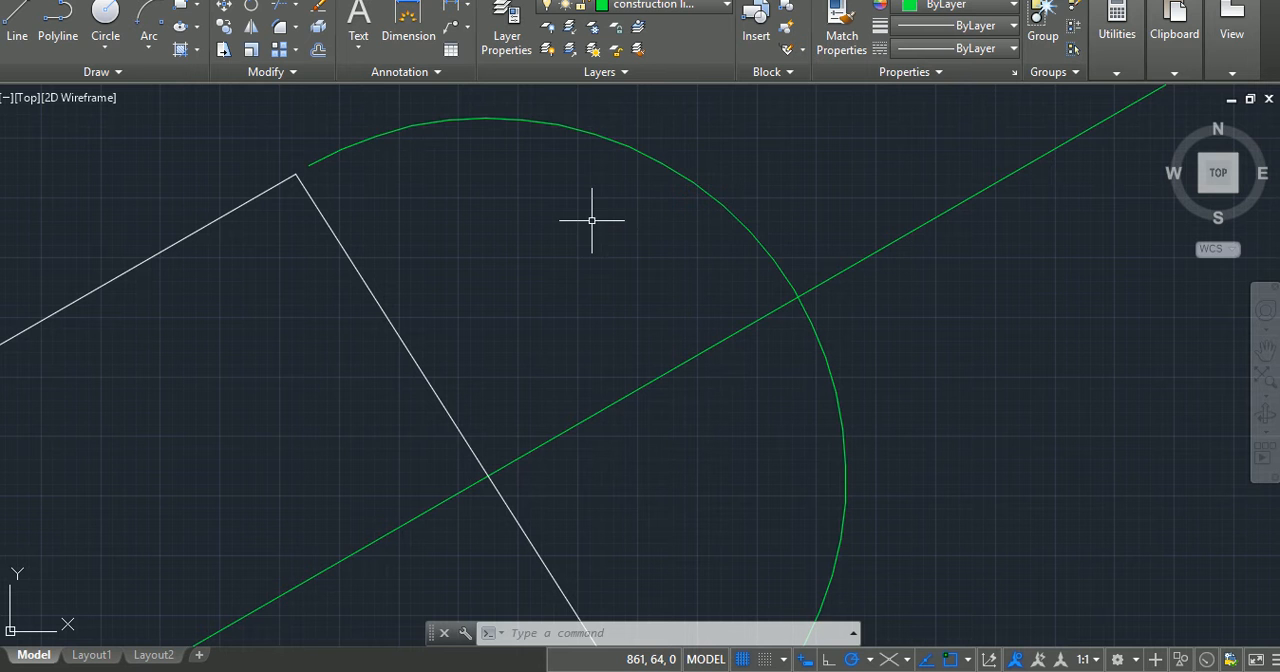
{"action": "type", "text": "r"}
{"action": "key", "text": "Return"}
{"action": "key", "text": "Return"}
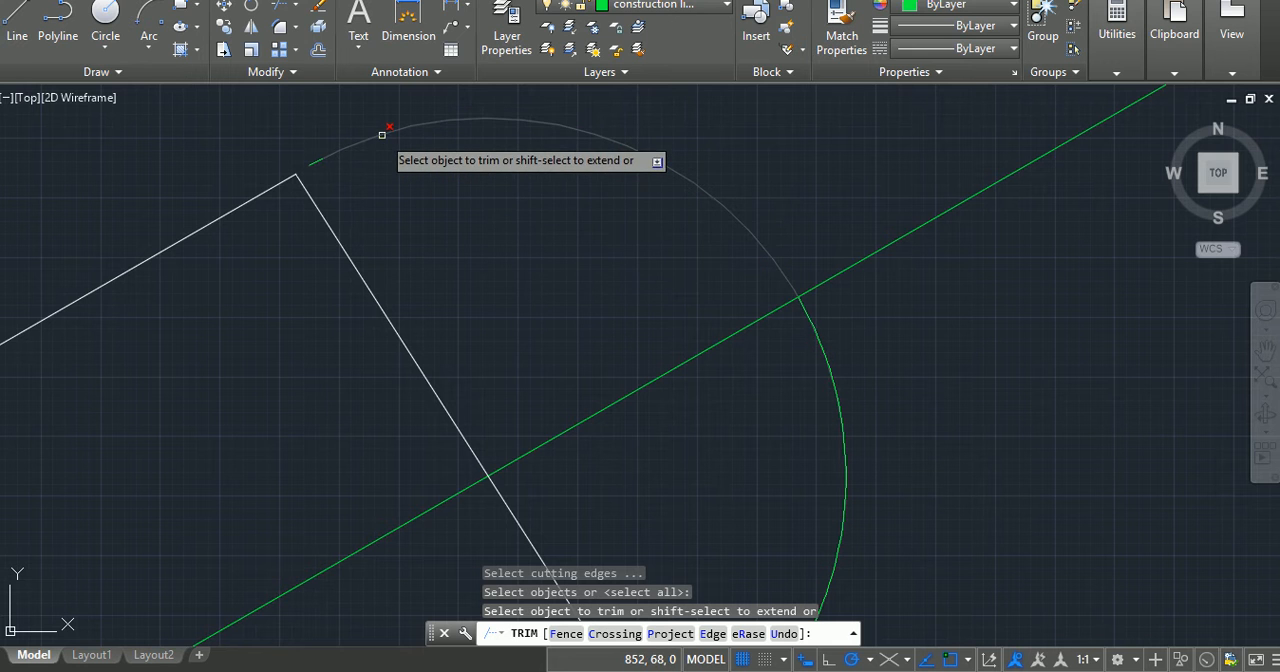
{"action": "key", "text": "Escape"}
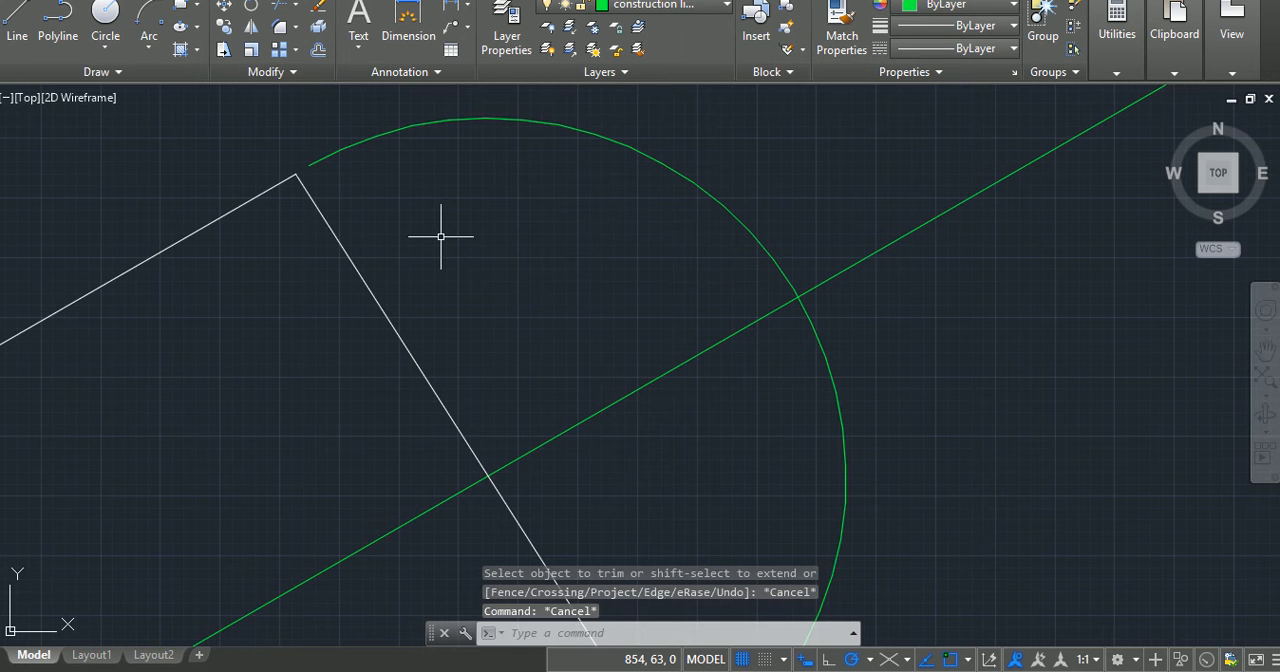
Step: Extend the upper end of the inclined arm's arc to meet the arm's upper outer corner
{"action": "type", "text": "ex"}
{"action": "key", "text": "Return"}
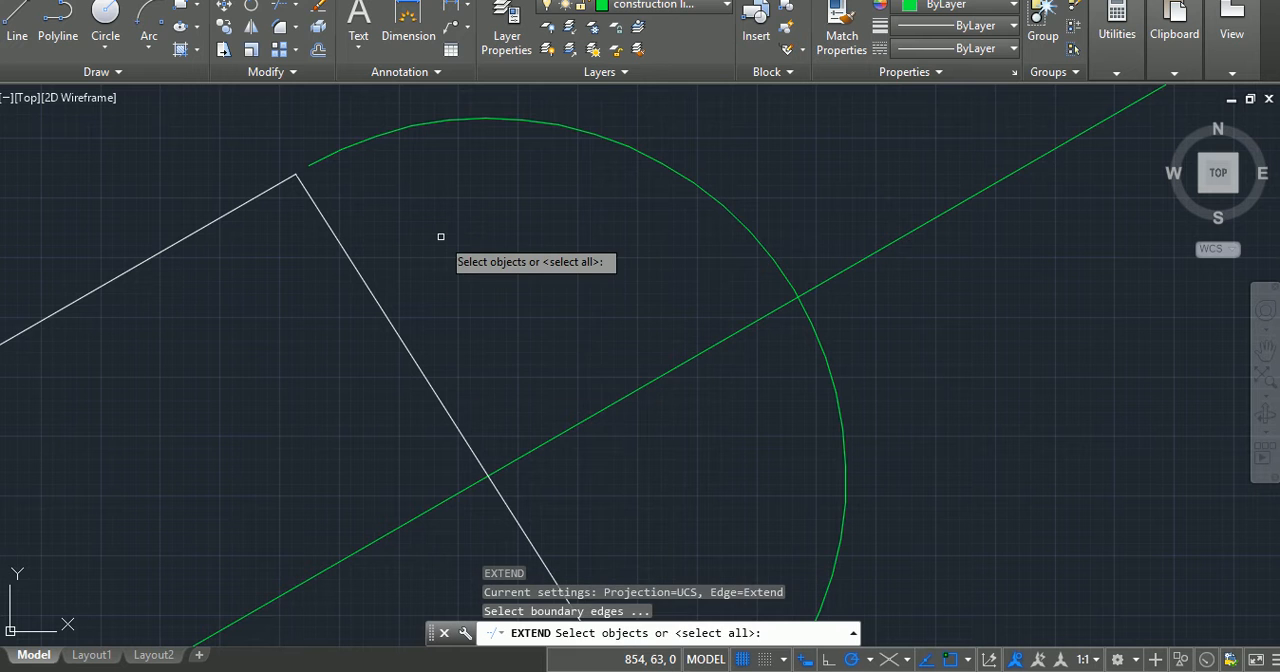
{"action": "key", "text": "Return"}
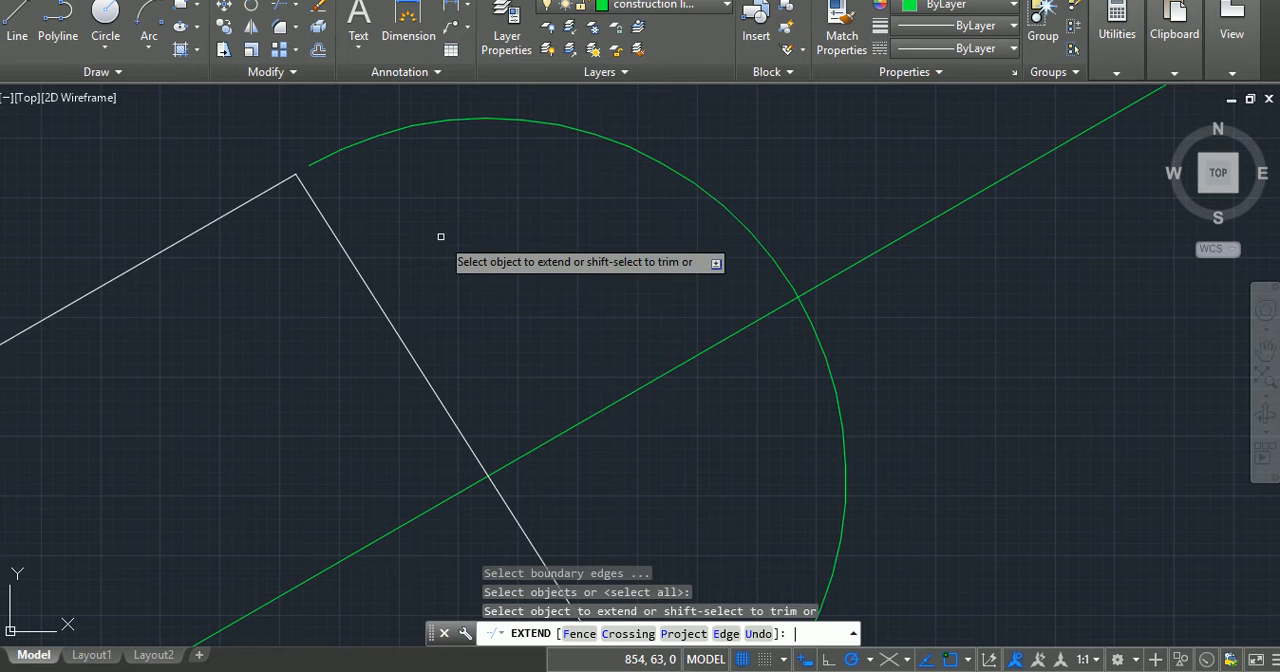
{"action": "left_click", "coordinate": [358, 145]}
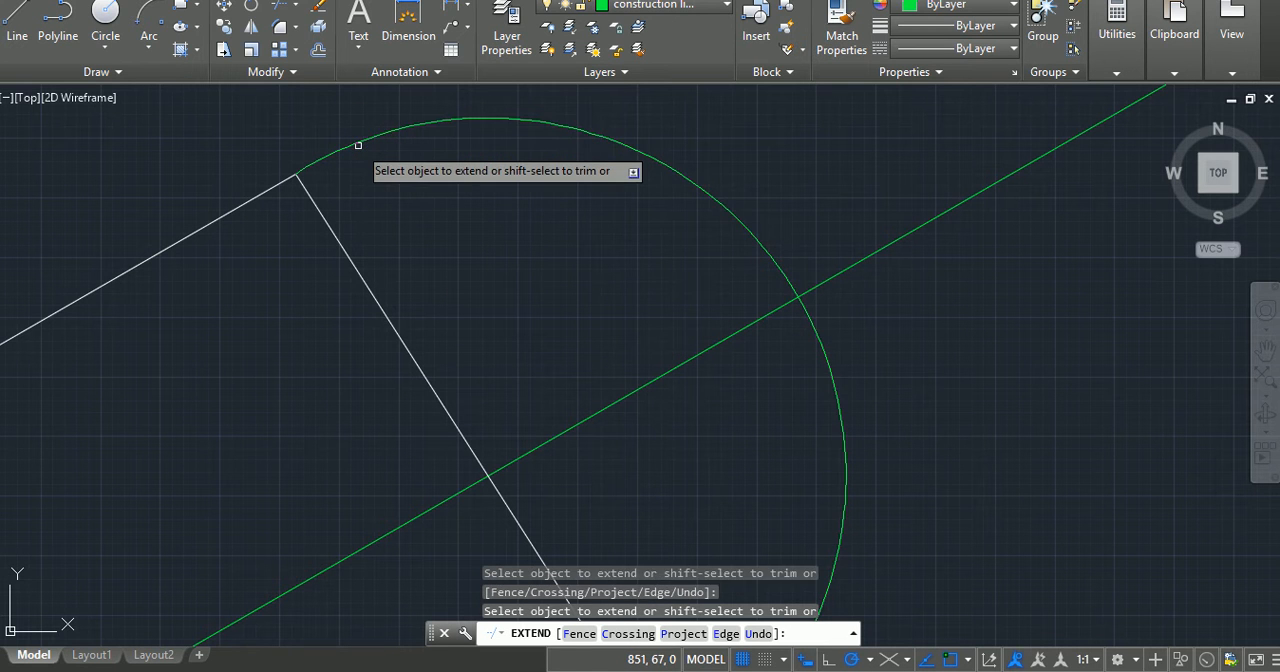
{"action": "key", "text": "Return"}
{"action": "key", "text": "Escape"}
{"action": "key", "text": "Escape"}
{"action": "key", "text": "Escape"}
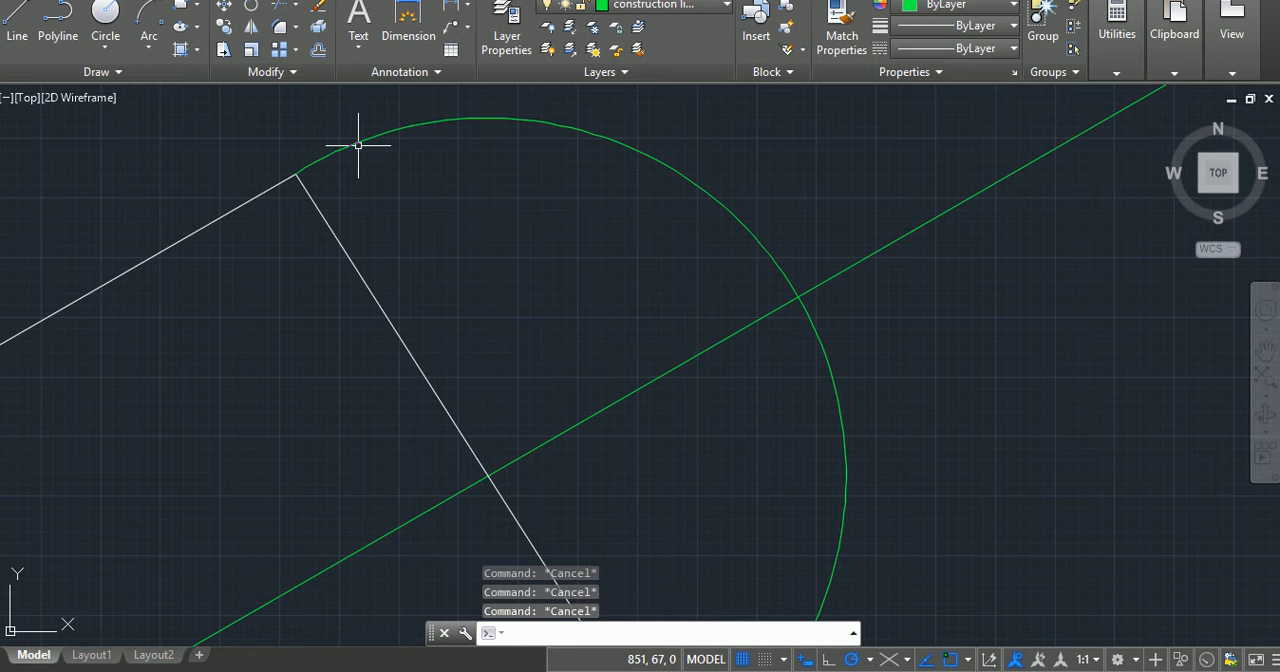
Step: Draw an arc of radius 15 centred where the end arc crosses the inclined centreline, starting perpendicular above the centreline and sweeping past the arm's end edge
{"action": "left_click", "coordinate": [147, 27]}
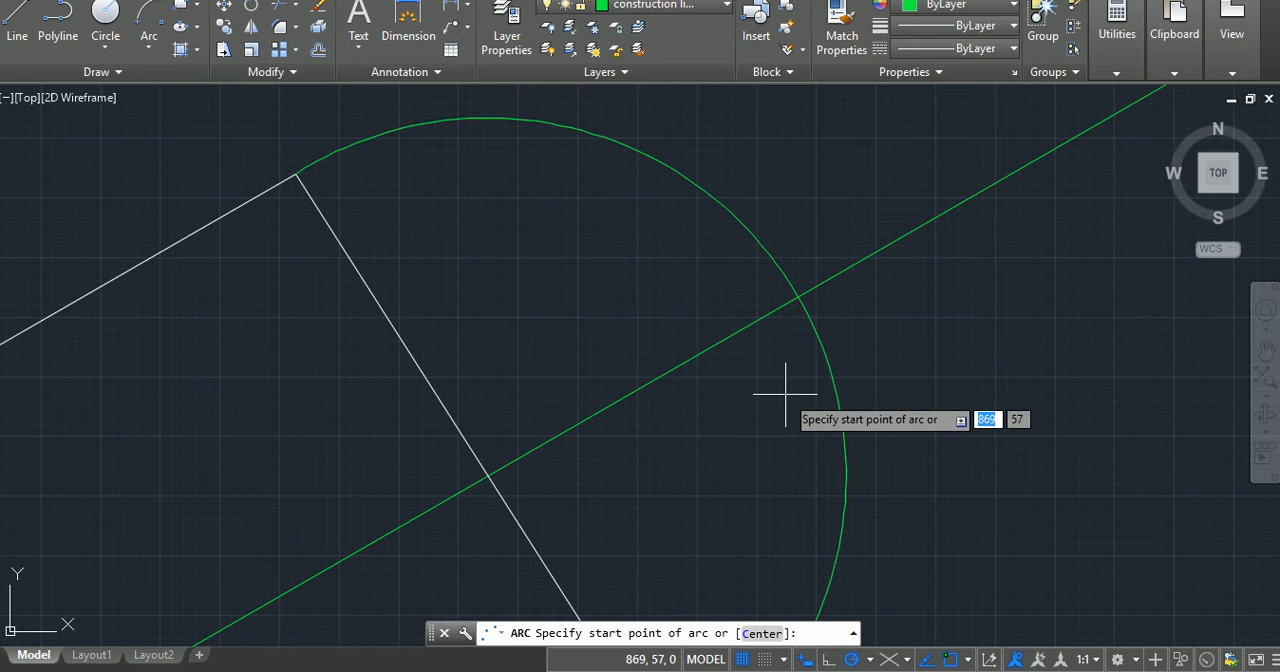
{"action": "right_click", "coordinate": [566, 239]}
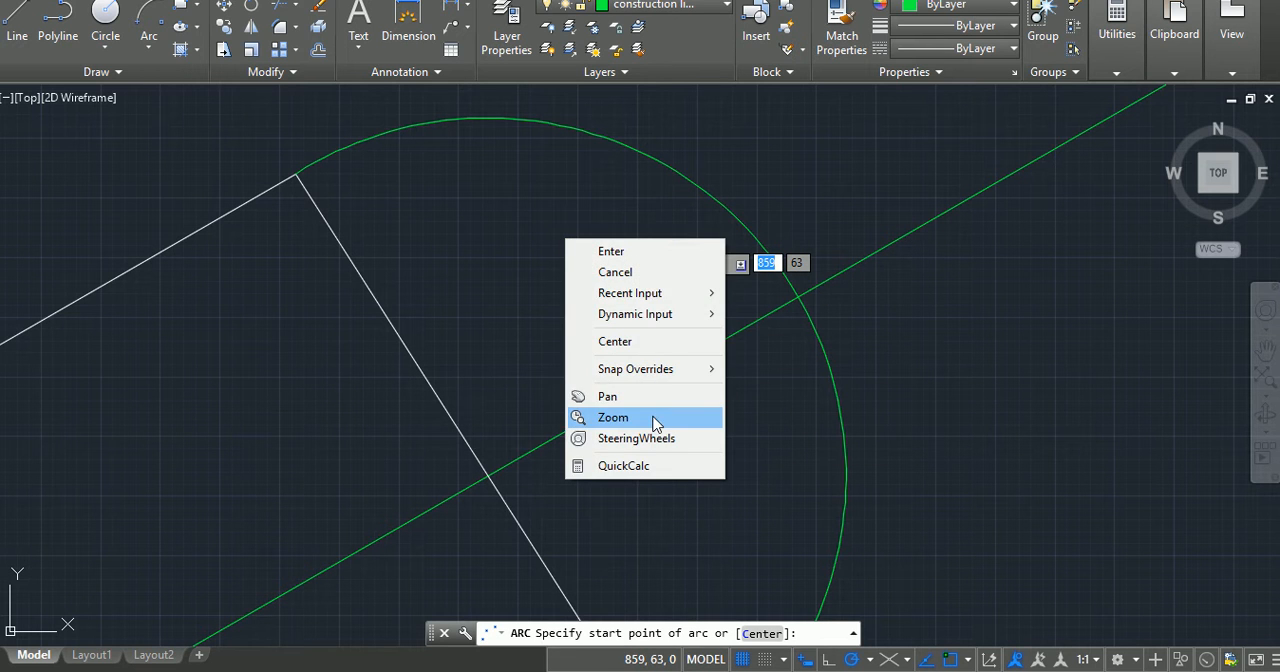
{"action": "left_click", "coordinate": [619, 341]}
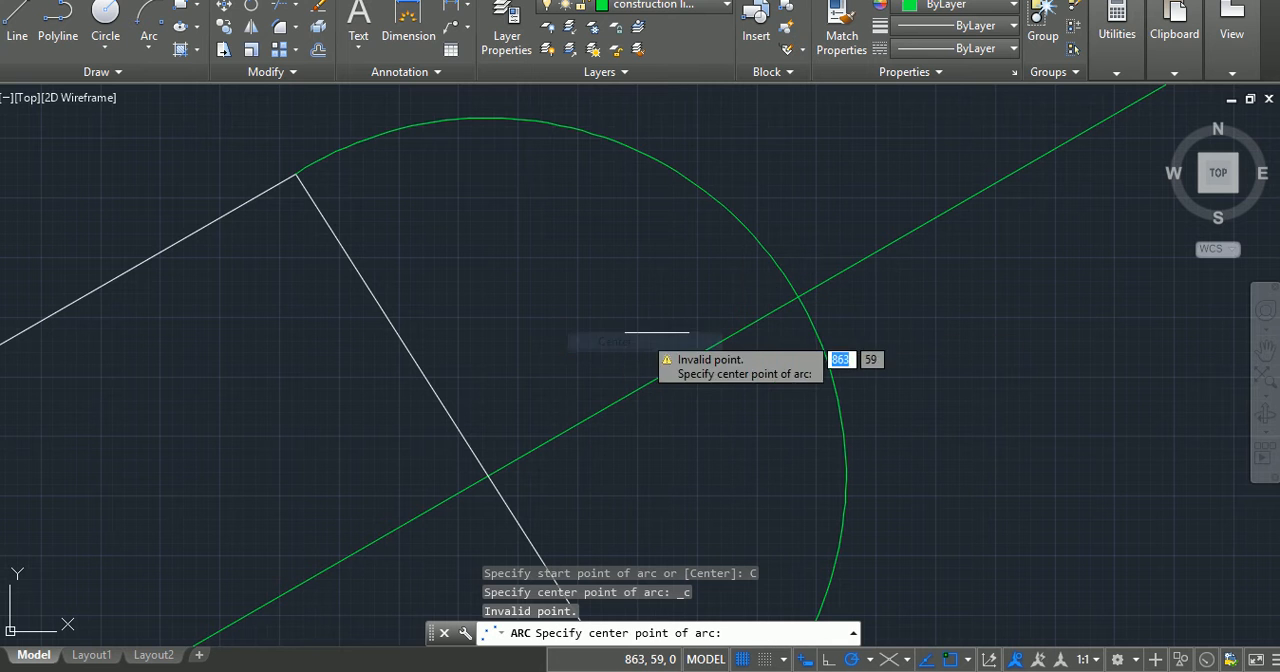
{"action": "left_click", "coordinate": [798, 296]}
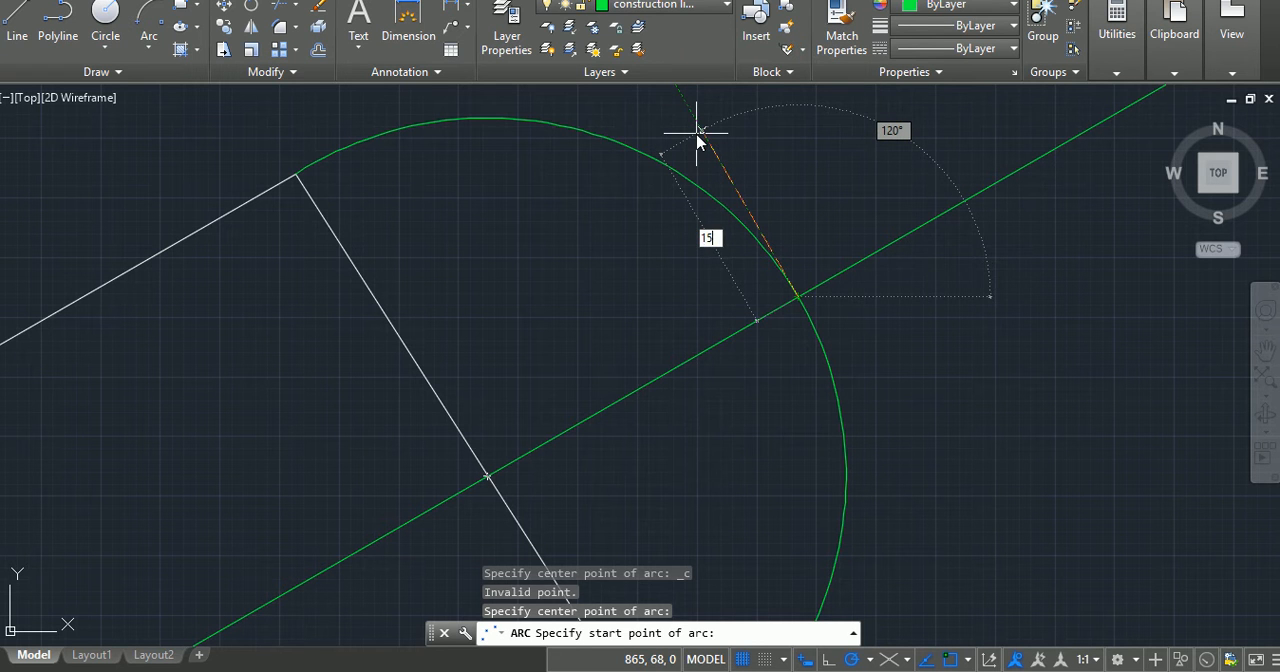
{"action": "key", "text": "Return"}
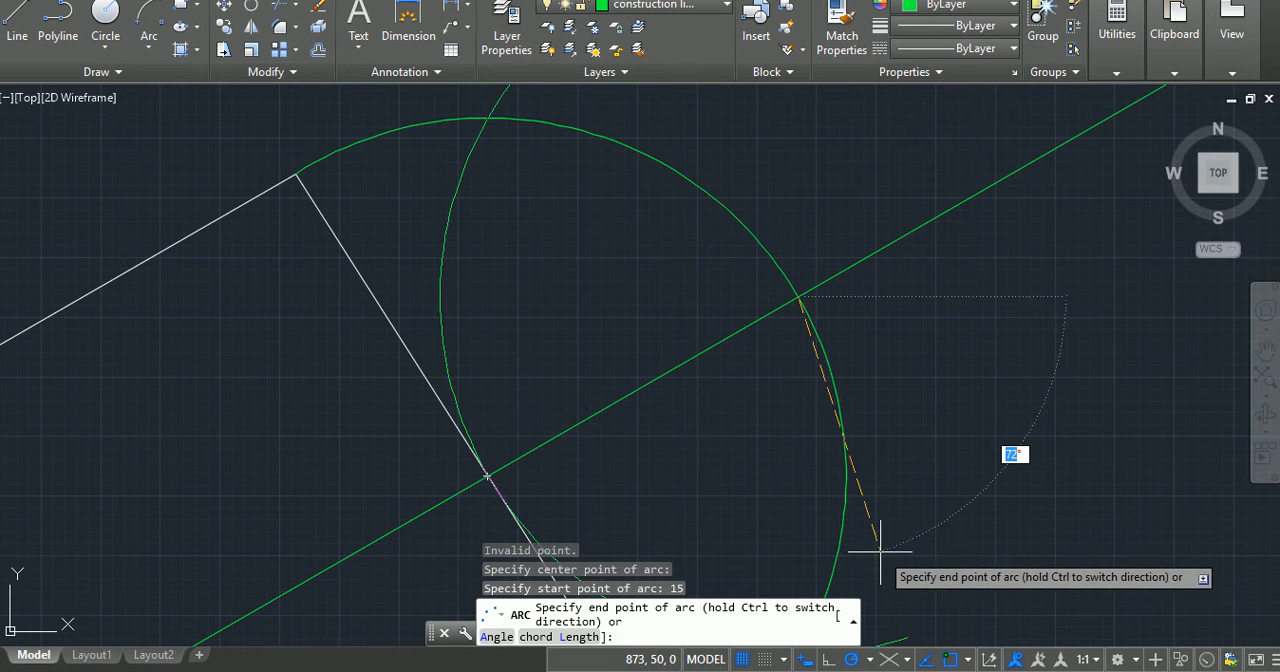
{"action": "key", "text": "Escape"}
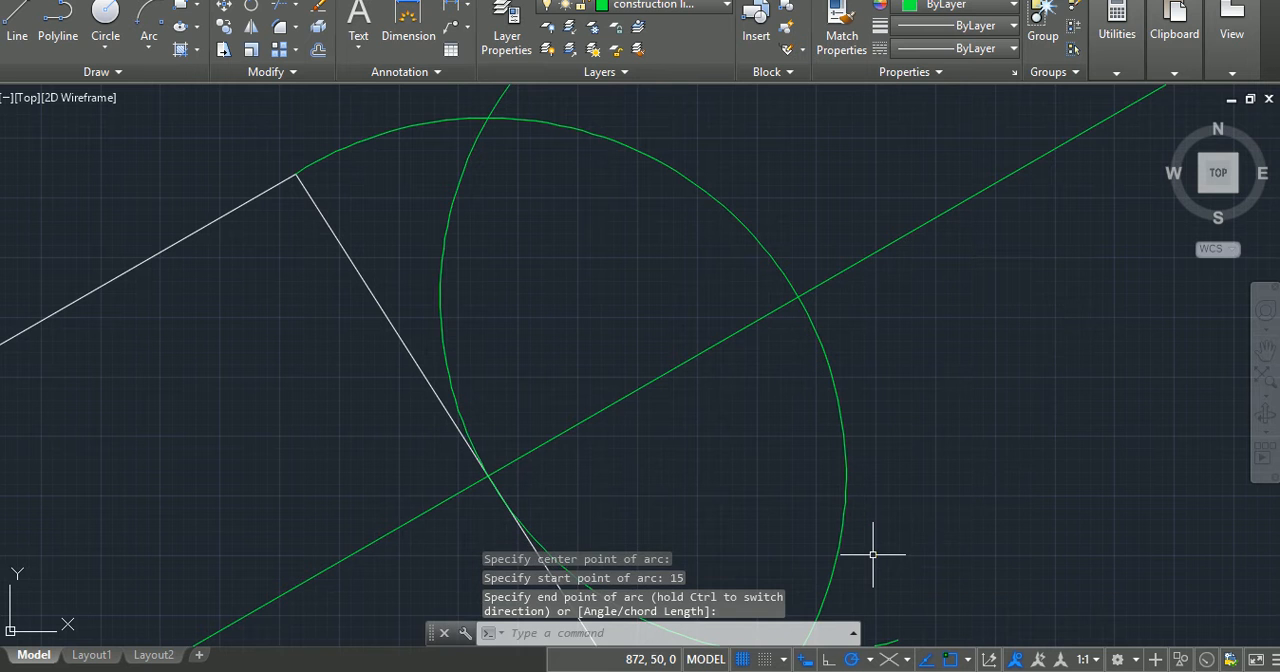
{"action": "key", "text": "Return"}
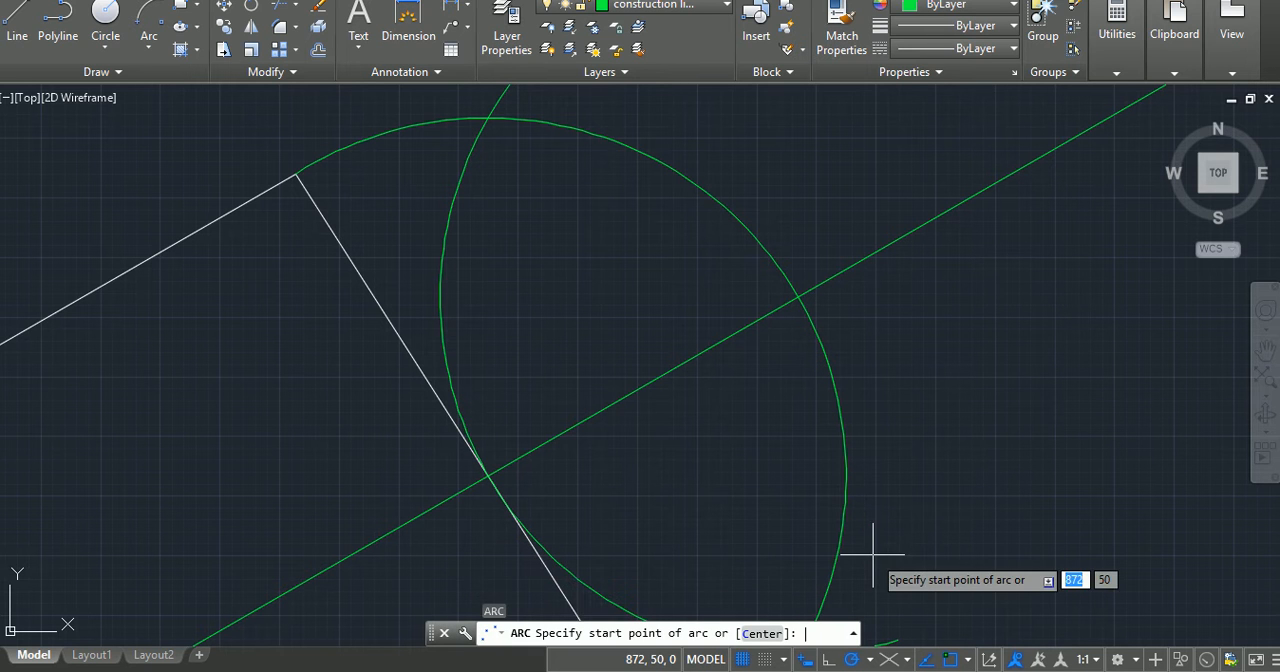
{"action": "right_click", "coordinate": [295, 174]}
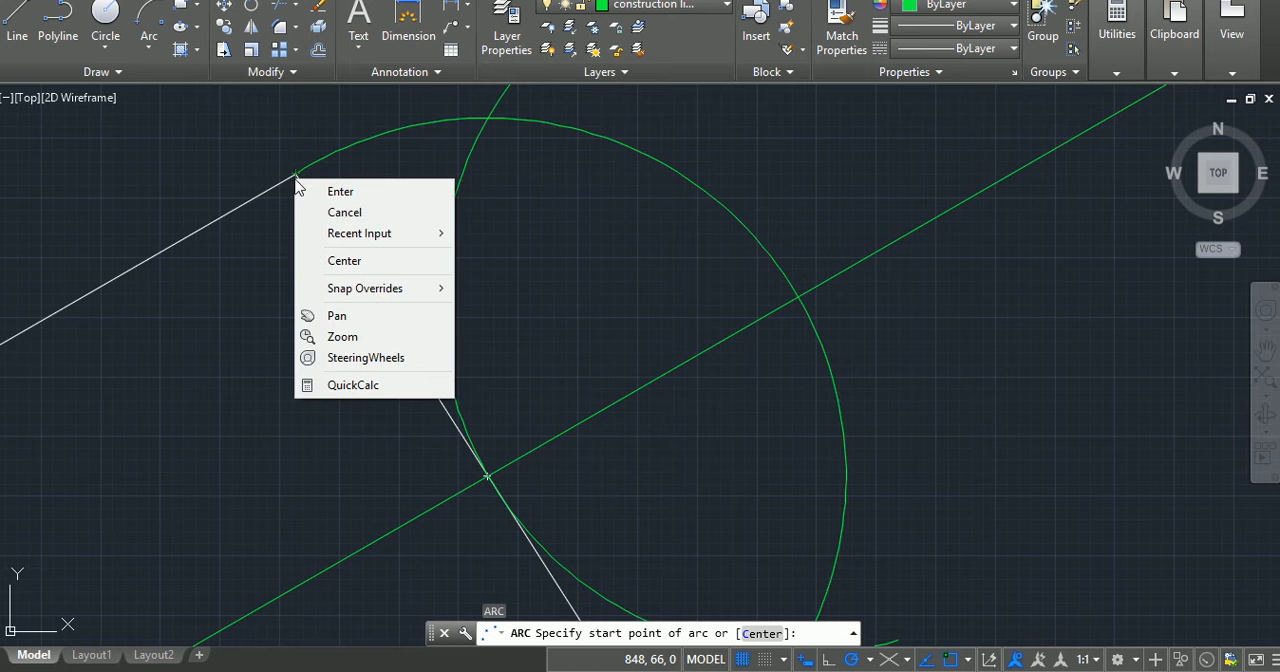
{"action": "left_click", "coordinate": [344, 261]}
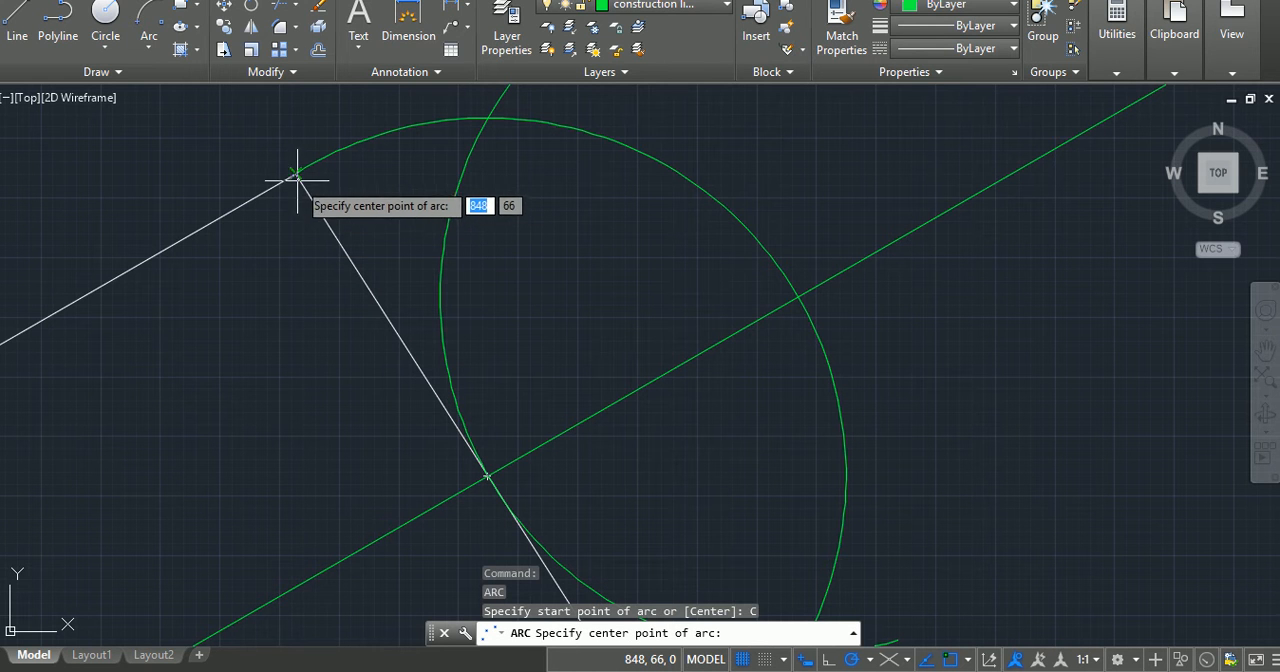
{"action": "left_click", "coordinate": [295, 174]}
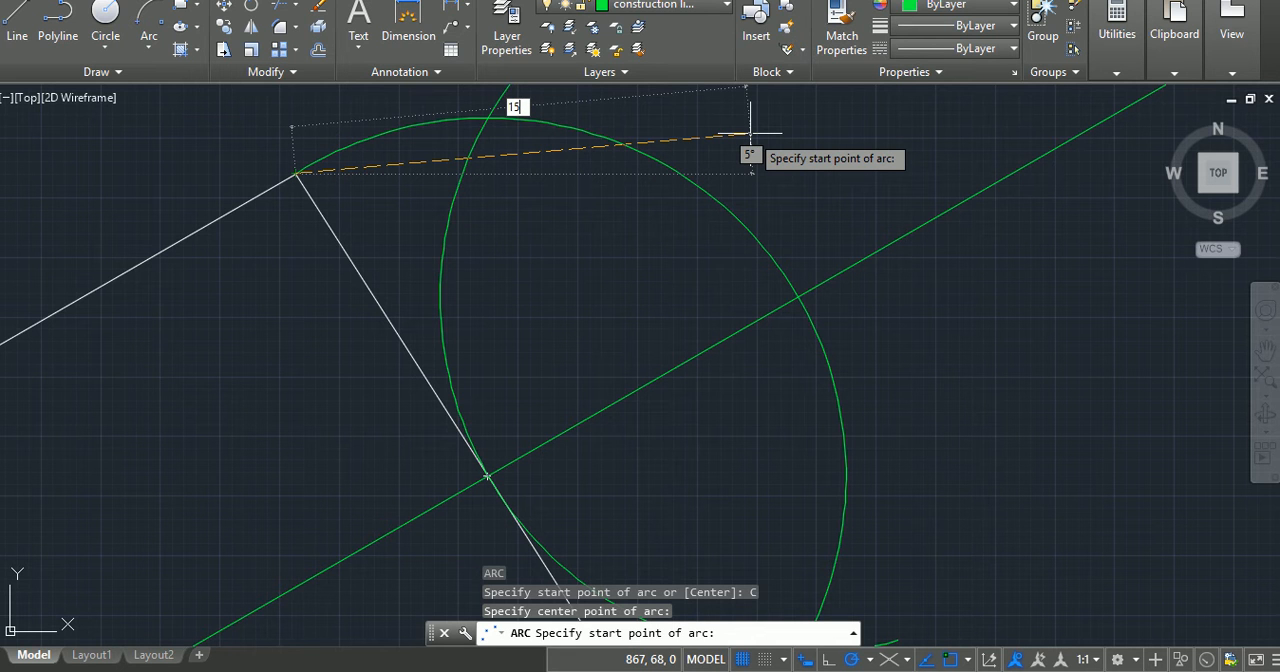
{"action": "key", "text": "Return"}
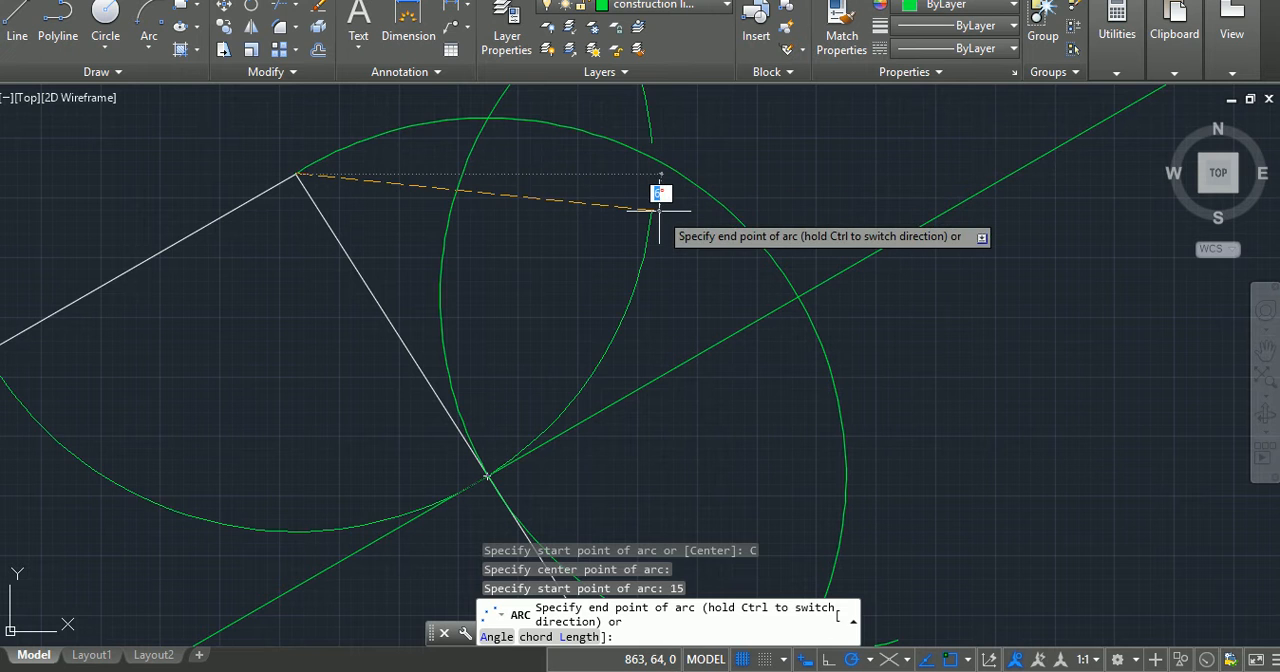
{"action": "key", "text": "Escape"}
{"action": "key", "text": "Escape"}
{"action": "key", "text": "Escape"}
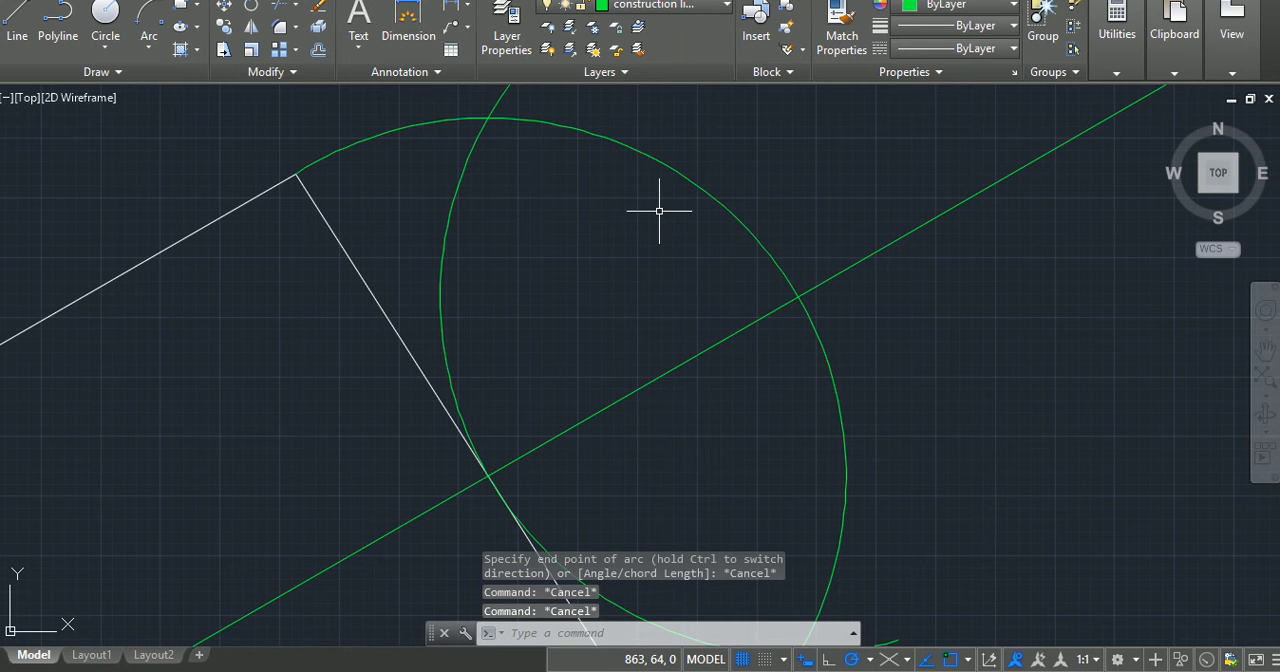
Step: Draw a short arc of radius 15 centred on the inclined arm's upper outer corner, cutting across the arm's end arc
{"action": "key", "text": "Return"}
{"action": "right_click", "coordinate": [660, 214]}
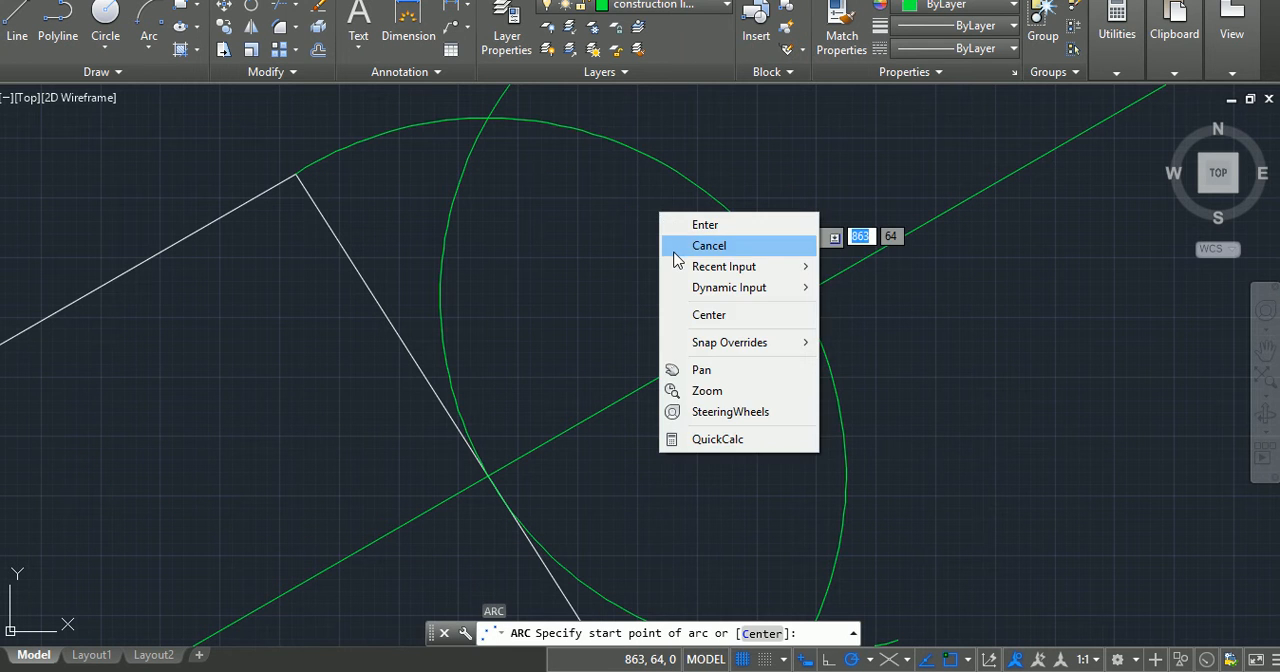
{"action": "left_click", "coordinate": [708, 315]}
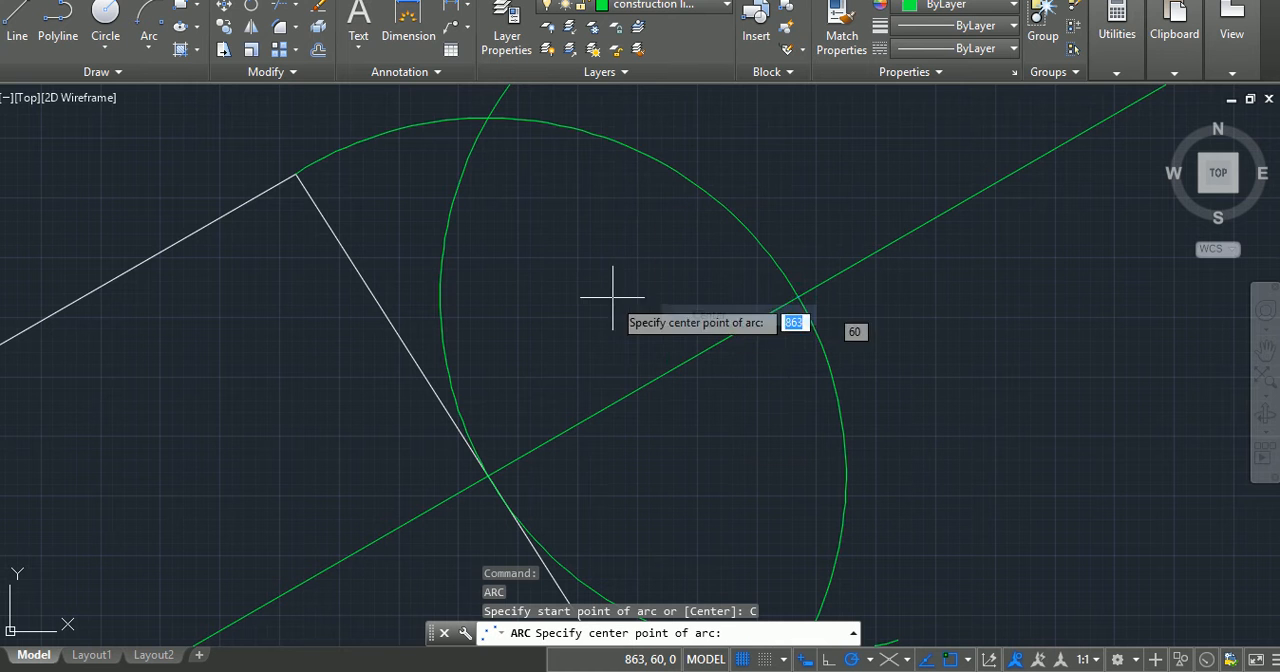
{"action": "left_click", "coordinate": [295, 174]}
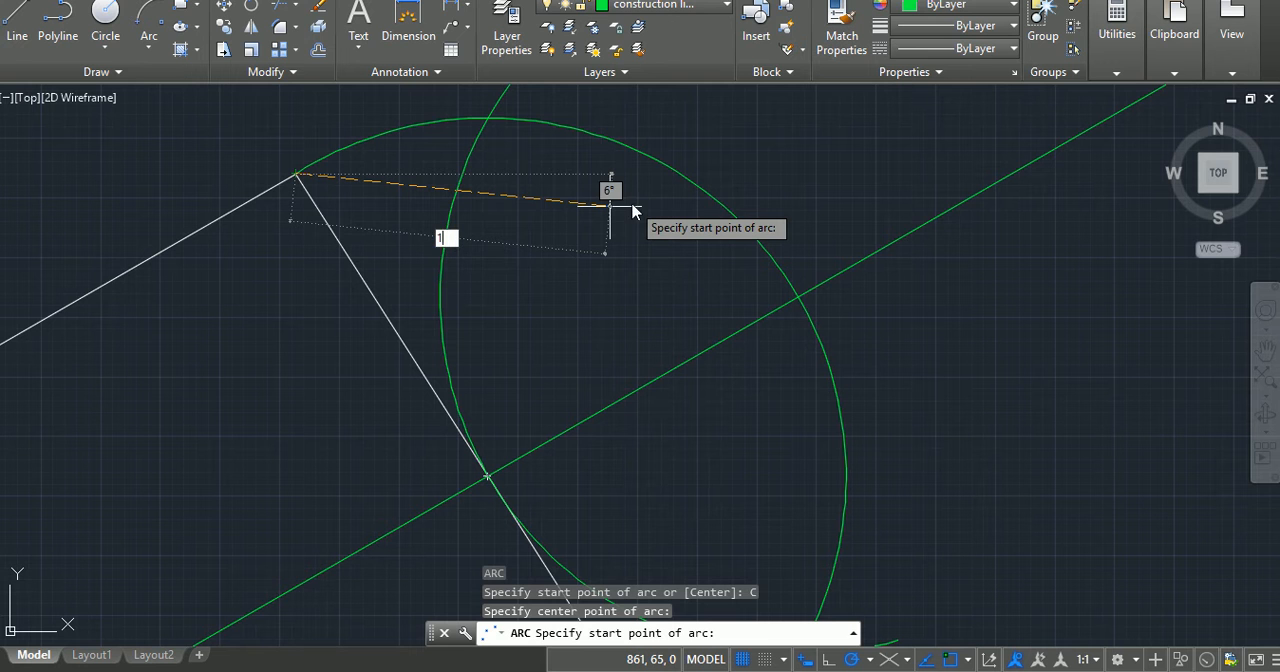
{"action": "key", "text": "Return"}
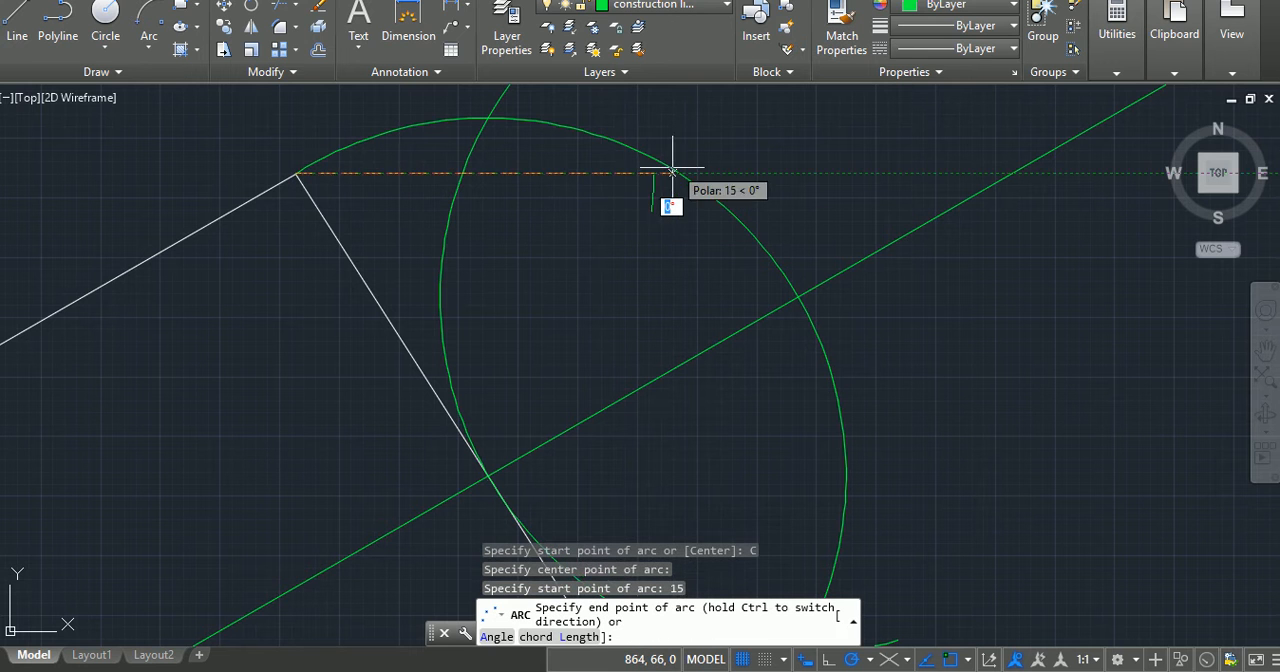
{"action": "left_click", "coordinate": [639, 122]}
Step: Draw a short arc of radius 15 centred on the inclined arm's lower outer corner, cutting across the arm's end arc
{"action": "key", "text": "Return"}
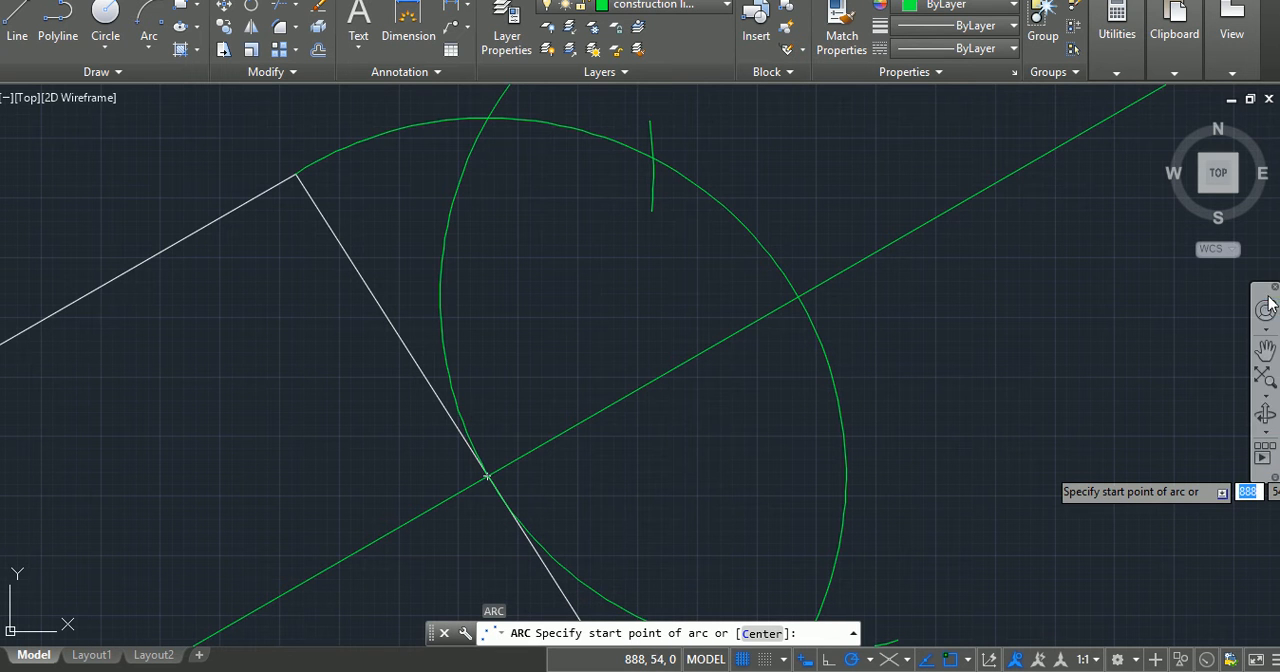
{"action": "left_click", "coordinate": [1265, 349]}
{"action": "left_click_drag", "start_coordinate": [933, 486], "coordinate": [917, 292]}
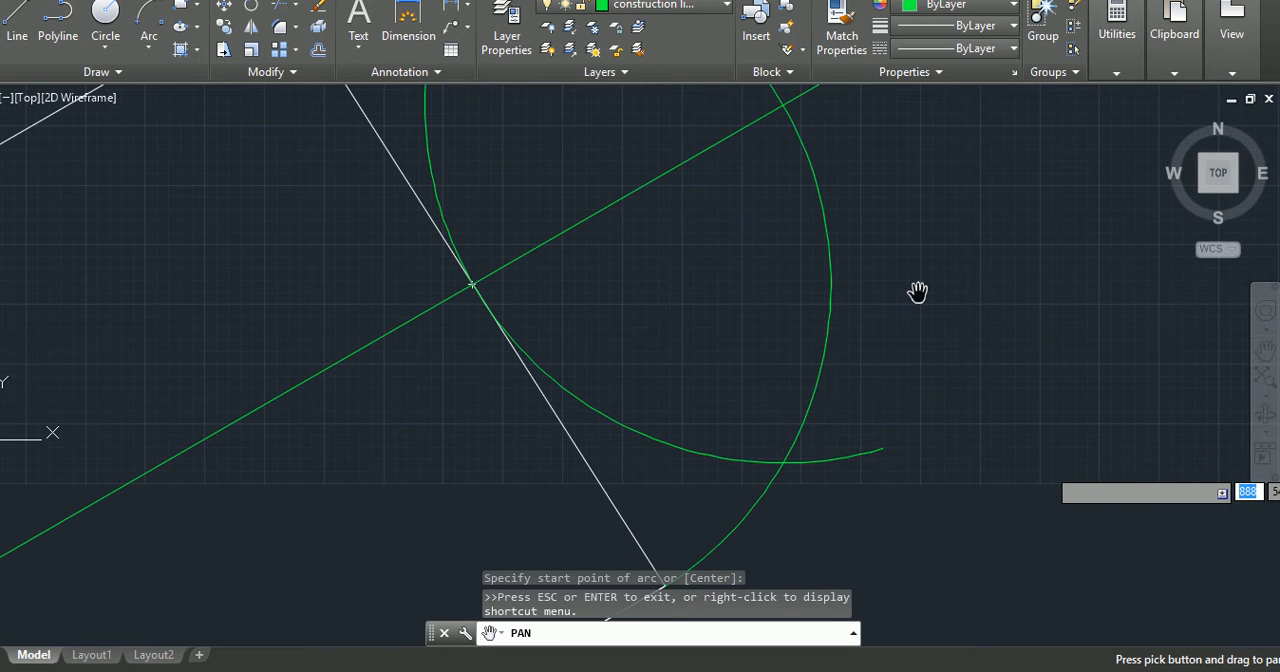
{"action": "key", "text": "Escape"}
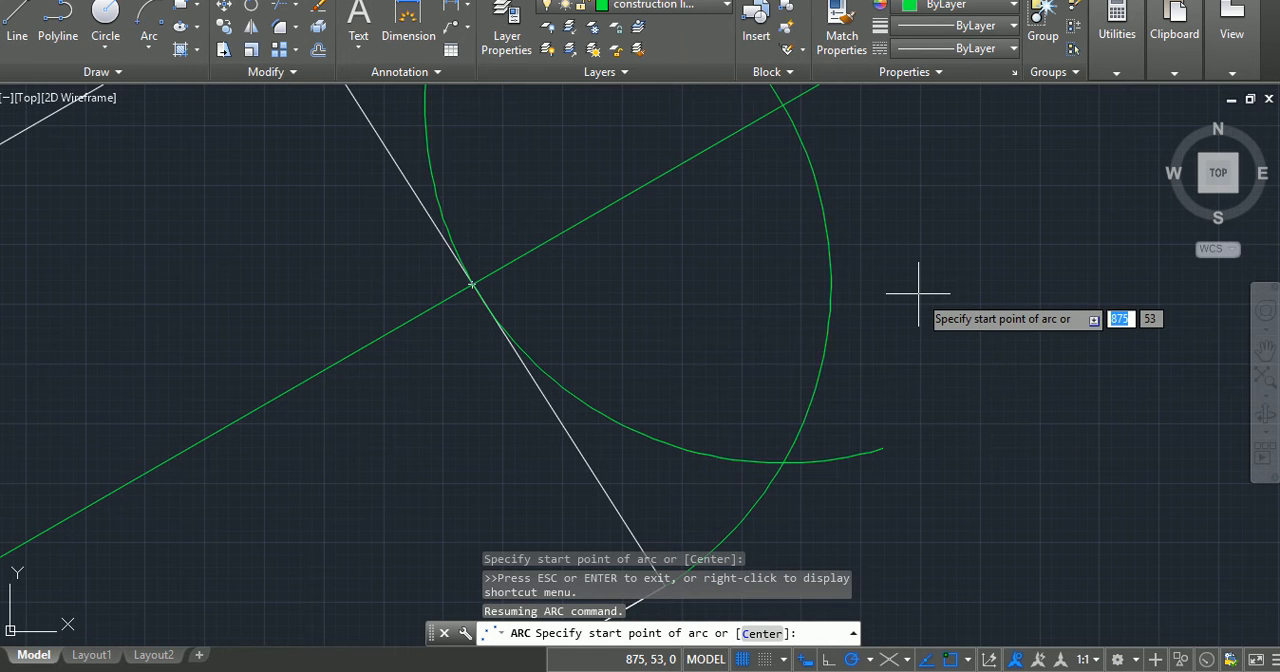
{"action": "left_click", "coordinate": [1265, 349]}
{"action": "left_click_drag", "start_coordinate": [974, 357], "coordinate": [966, 236]}
{"action": "key", "text": "Escape"}
{"action": "key", "text": "Escape"}
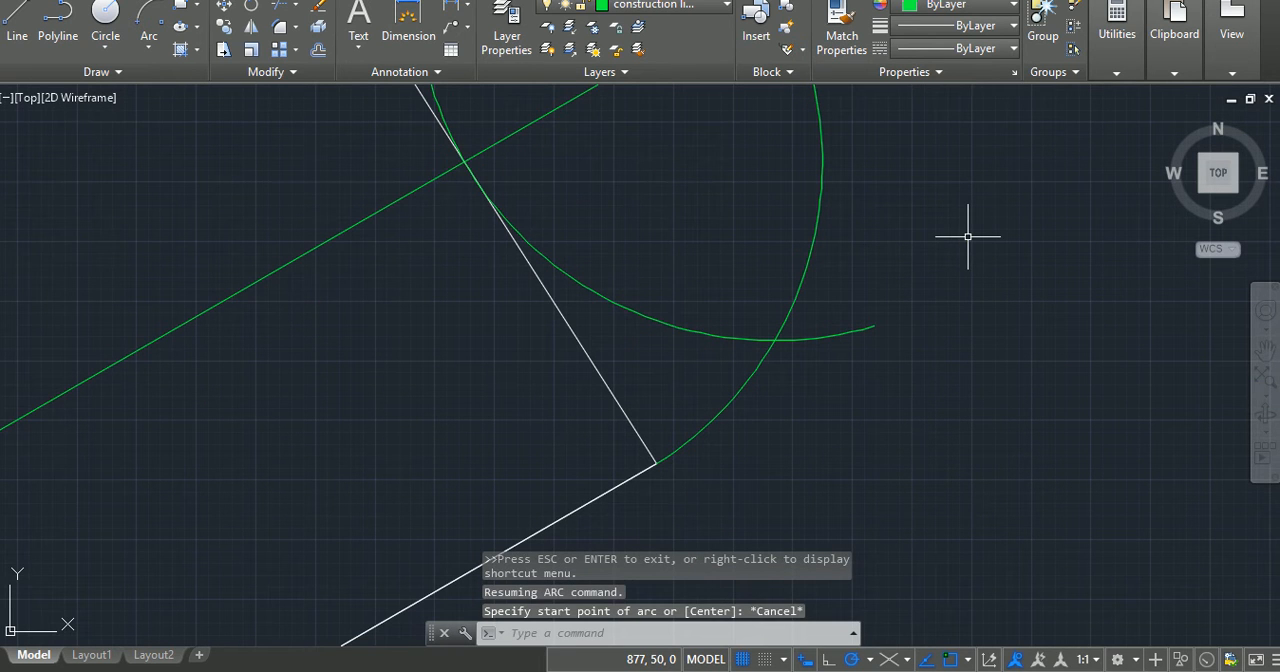
{"action": "key", "text": "Return"}
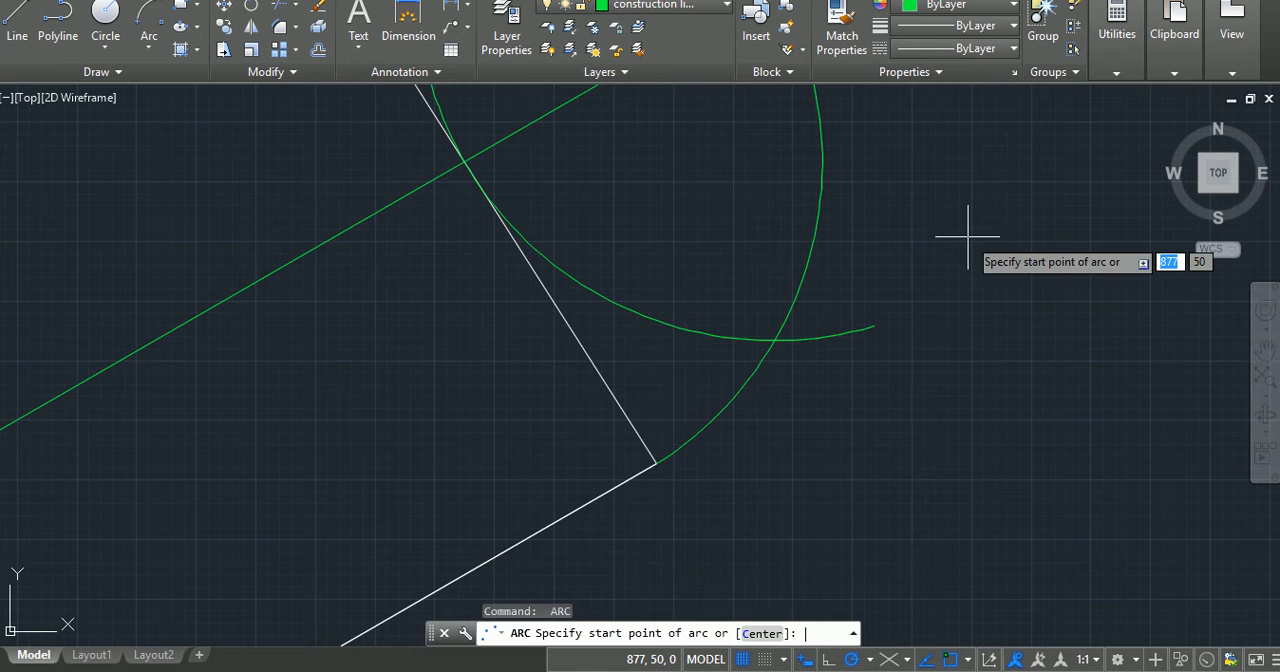
{"action": "right_click", "coordinate": [702, 271]}
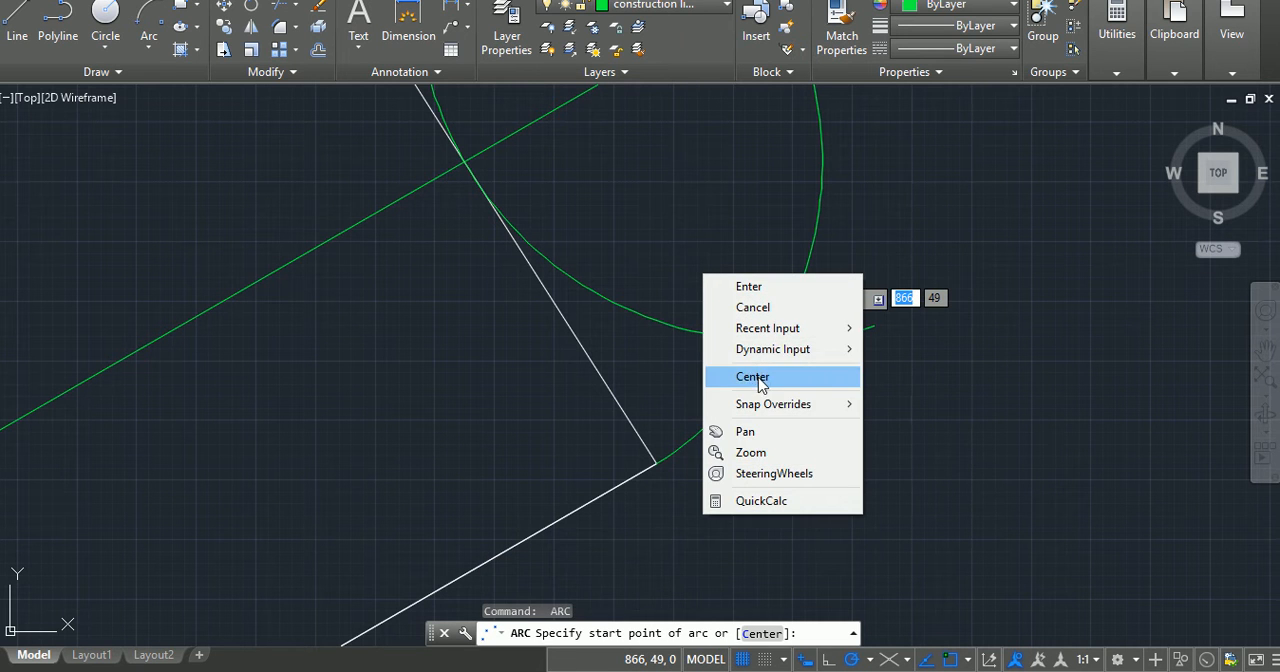
{"action": "left_click", "coordinate": [724, 374]}
{"action": "left_click", "coordinate": [660, 460]}
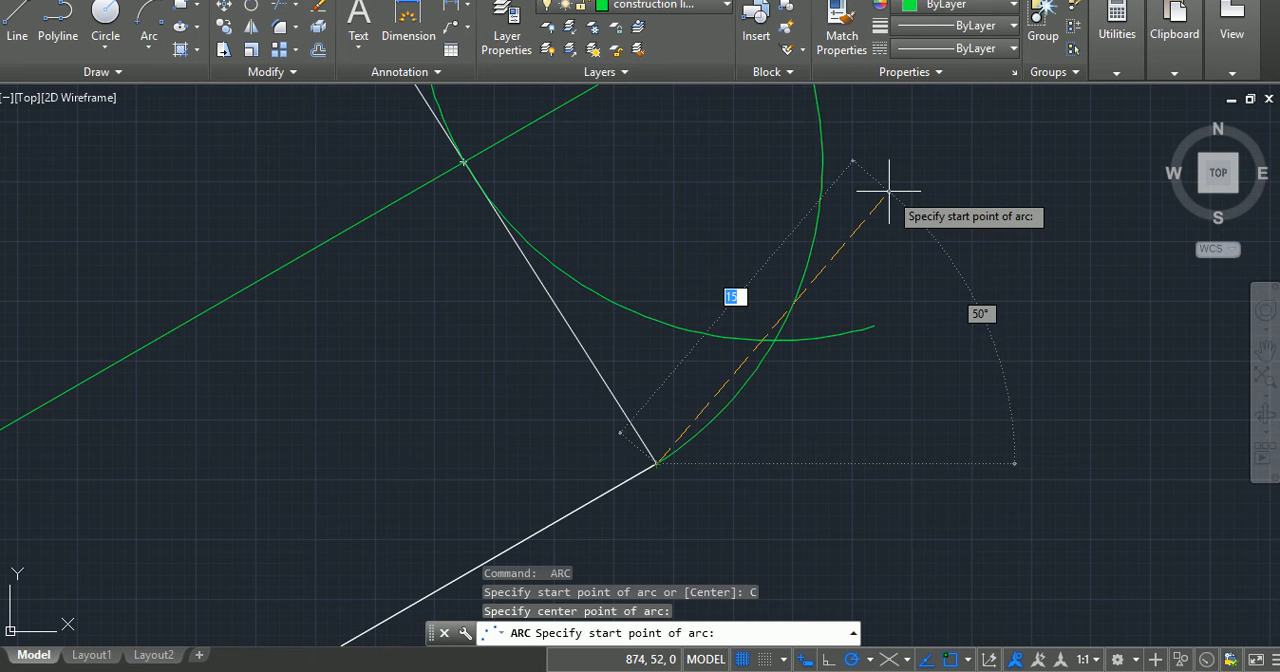
{"action": "key", "text": "Return"}
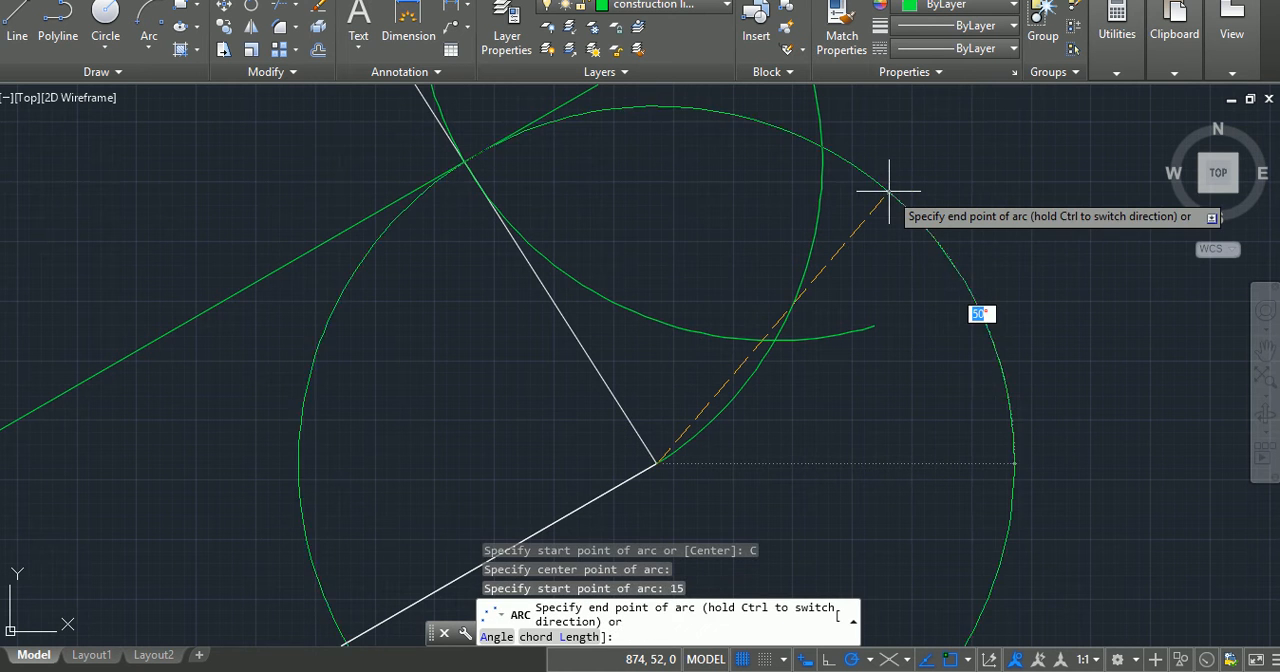
{"action": "left_click", "coordinate": [780, 136]}
{"action": "key", "text": "Return"}
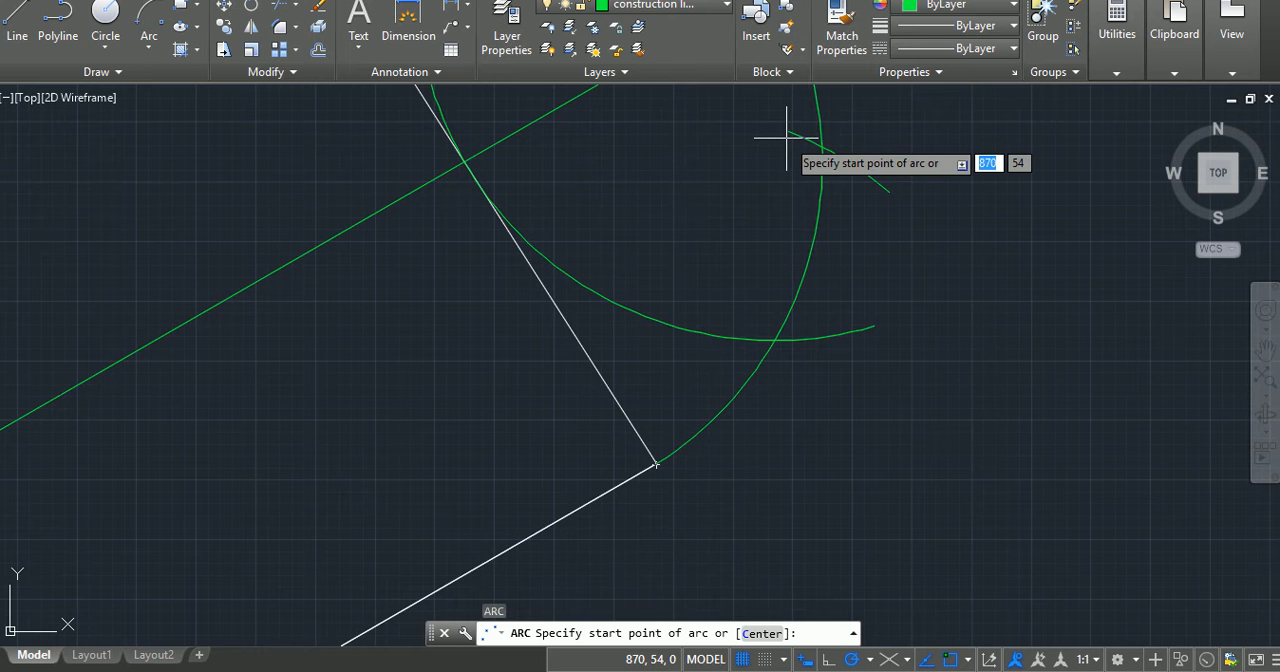
{"action": "key", "text": "Escape"}
Step: Try a circle centred where the inclined centreline crosses the arm's end edge, sized close to the end arc, and undo it
{"action": "scroll", "coordinate": [786, 137], "scroll_direction": "down", "scroll_amount": 6}
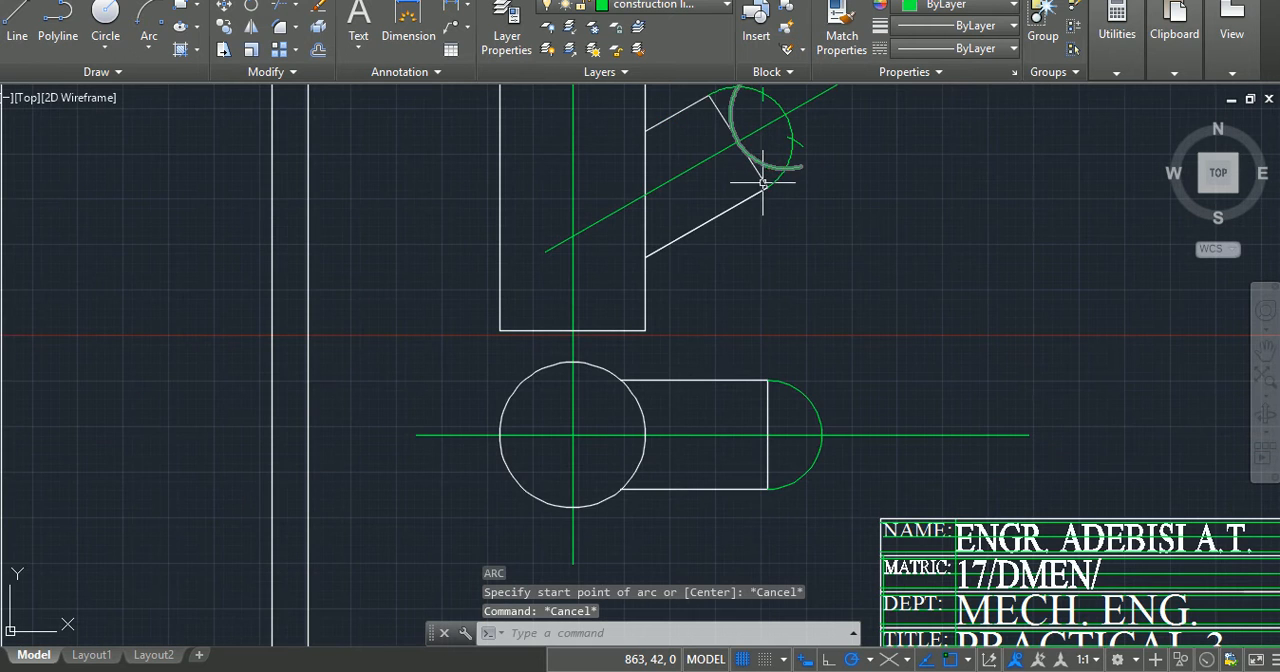
{"action": "scroll", "coordinate": [762, 160], "scroll_direction": "up", "scroll_amount": 2}
{"action": "scroll", "coordinate": [772, 160], "scroll_direction": "down", "scroll_amount": 2}
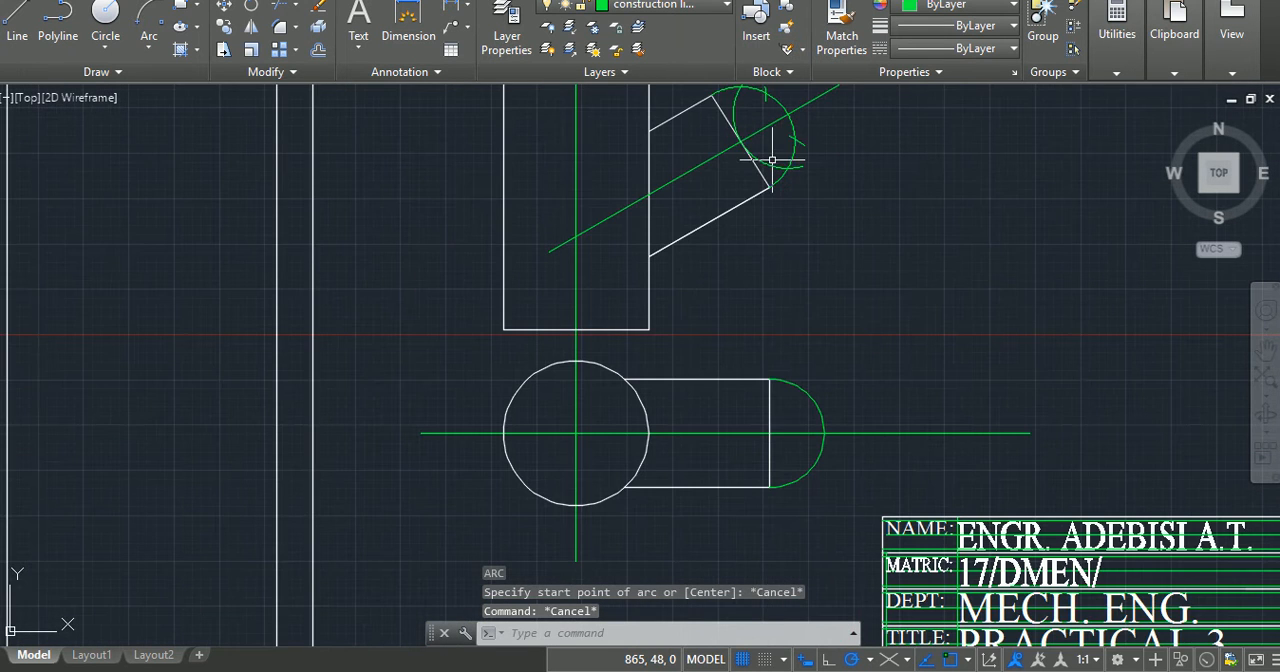
{"action": "mouse_move", "coordinate": [776, 143]}
{"action": "middle_mouse_down"}
{"action": "mouse_move", "coordinate": [771, 286]}
{"action": "mouse_move", "coordinate": [766, 277]}
{"action": "middle_mouse_up"}
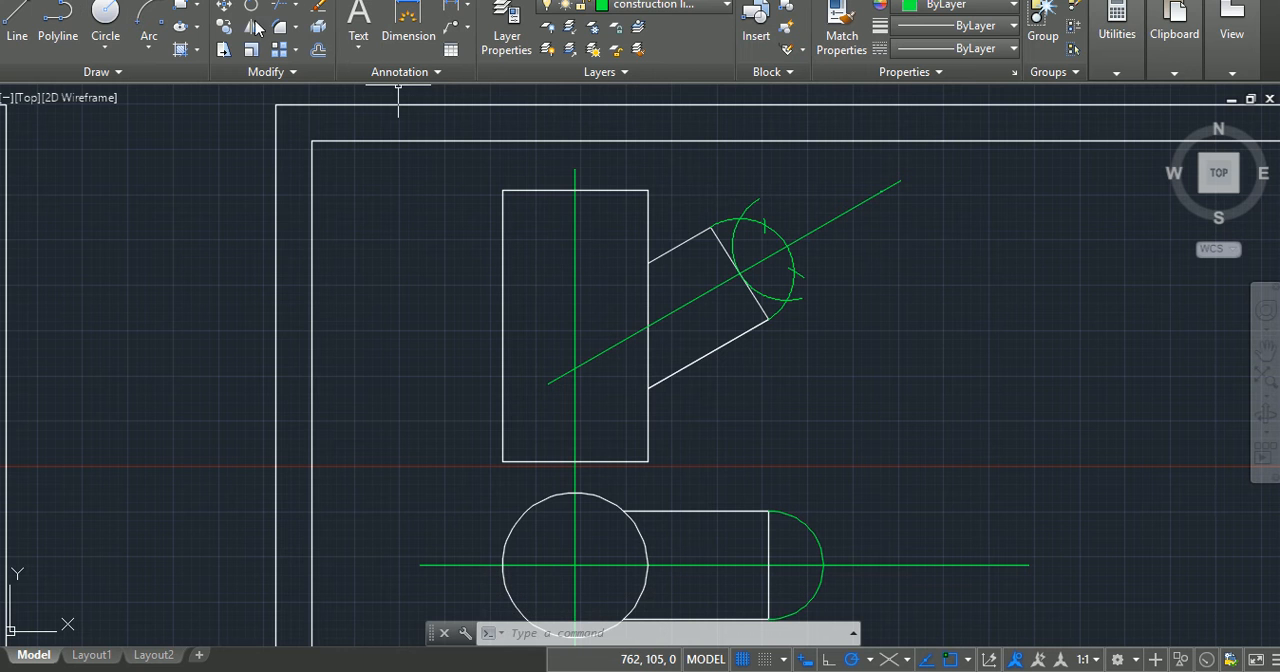
{"action": "left_click", "coordinate": [105, 14]}
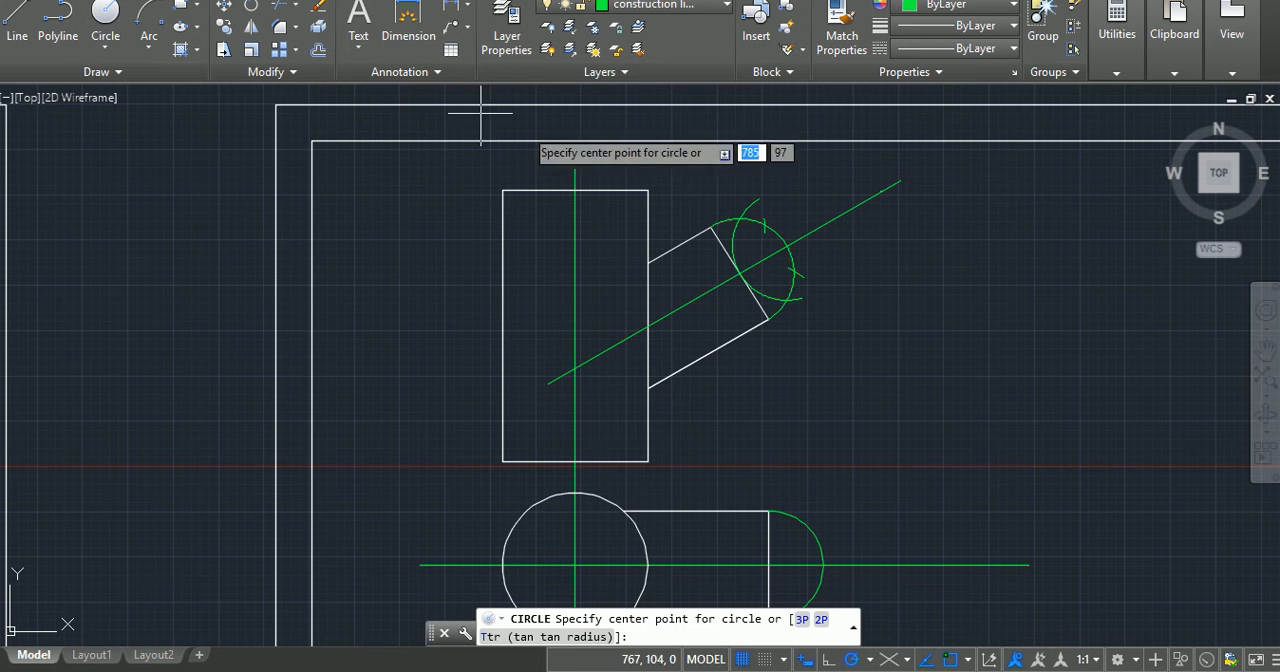
{"action": "left_click", "coordinate": [741, 271]}
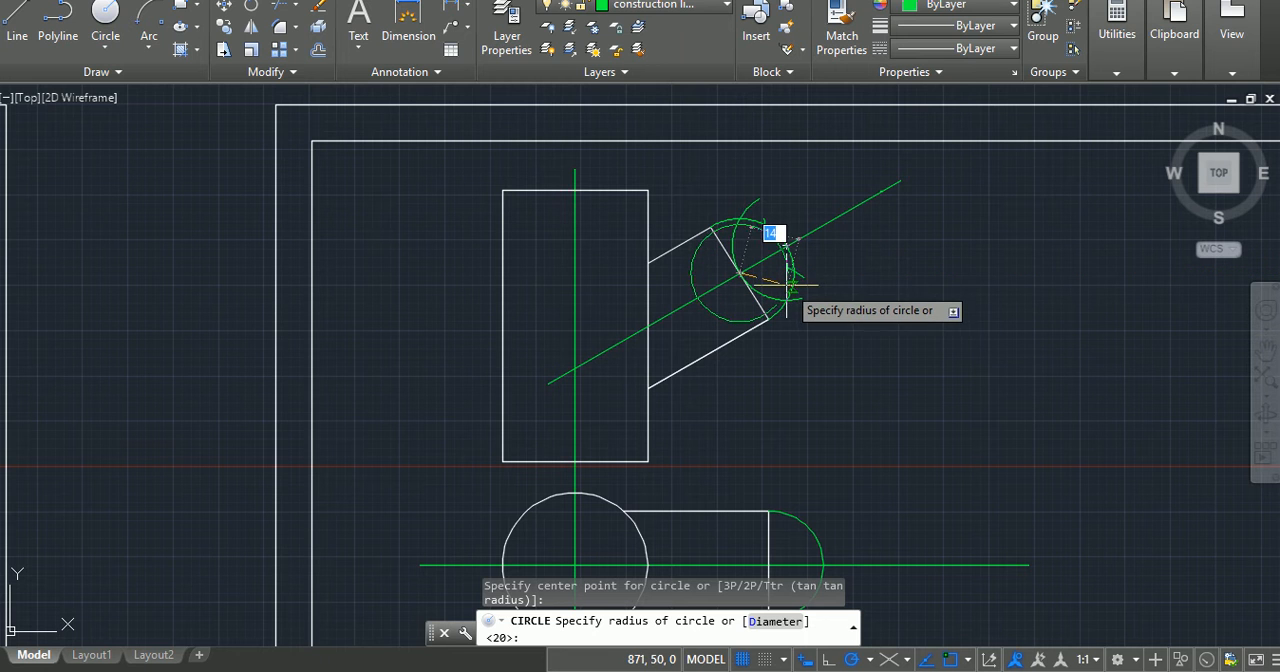
{"action": "left_click", "coordinate": [784, 287]}
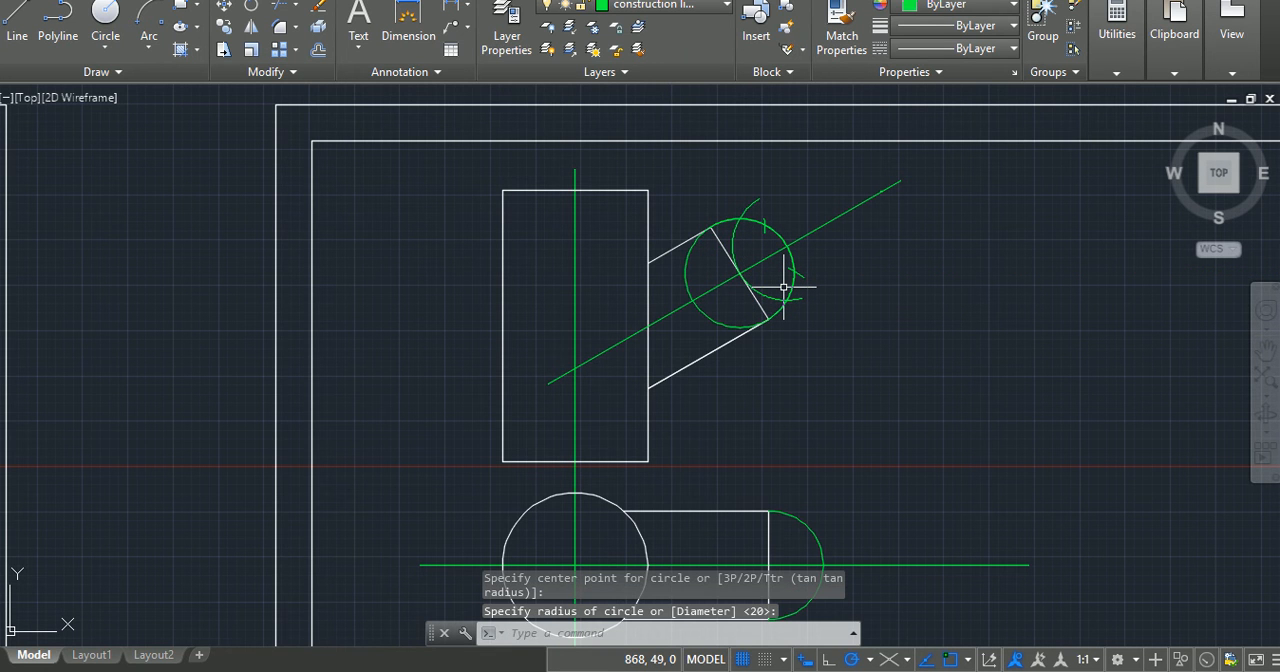
{"action": "key", "text": "ctrl+z"}
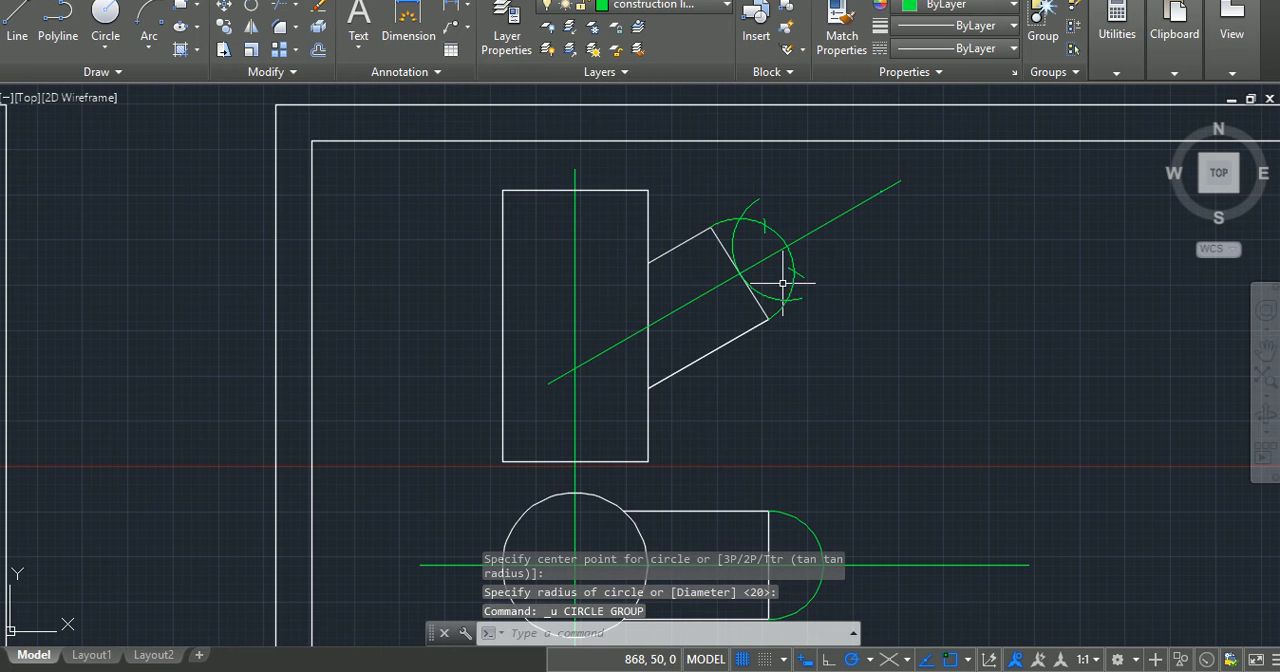
Step: Draw a circle of radius about 12 centred where the inclined centreline crosses the arm's end edge, just inside the end arc
{"action": "scroll", "coordinate": [783, 284], "scroll_direction": "up", "scroll_amount": 4}
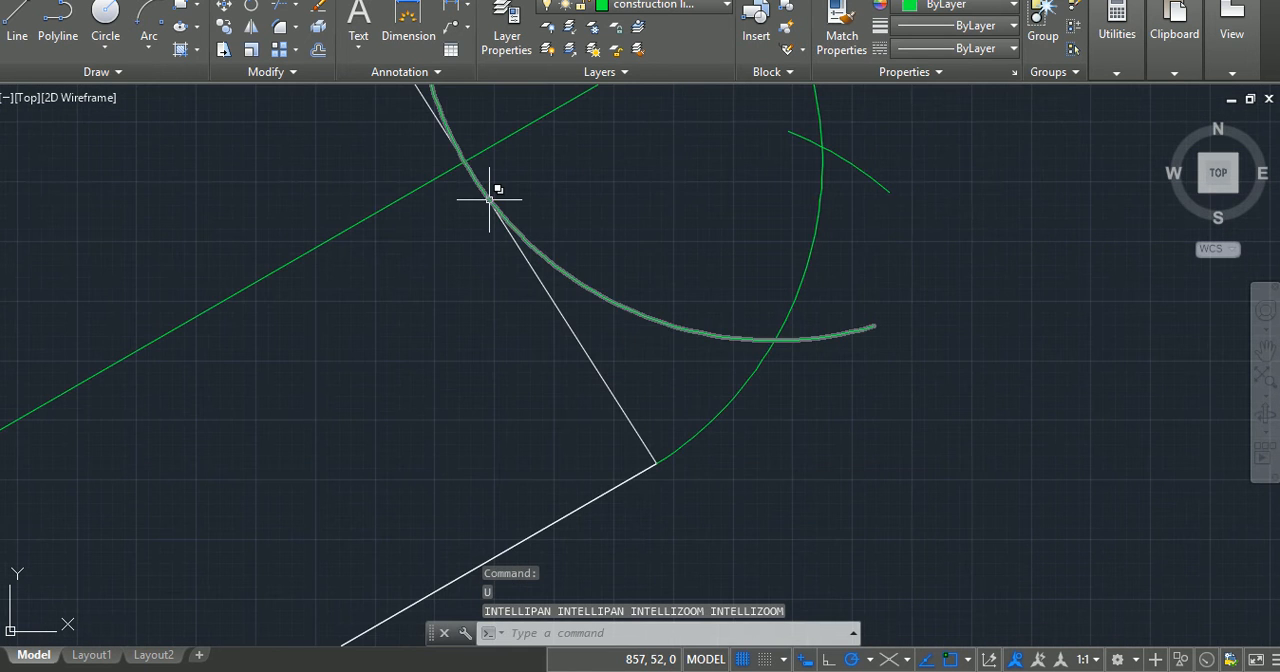
{"action": "left_click", "coordinate": [117, 28]}
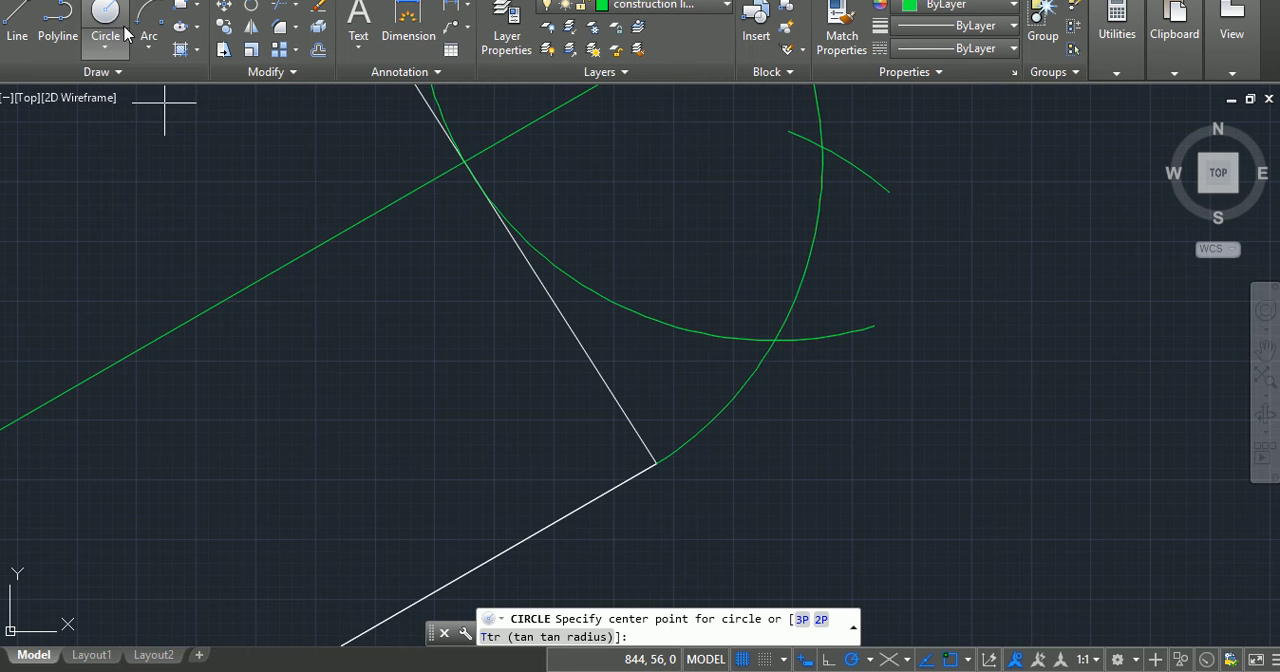
{"action": "left_click", "coordinate": [466, 161]}
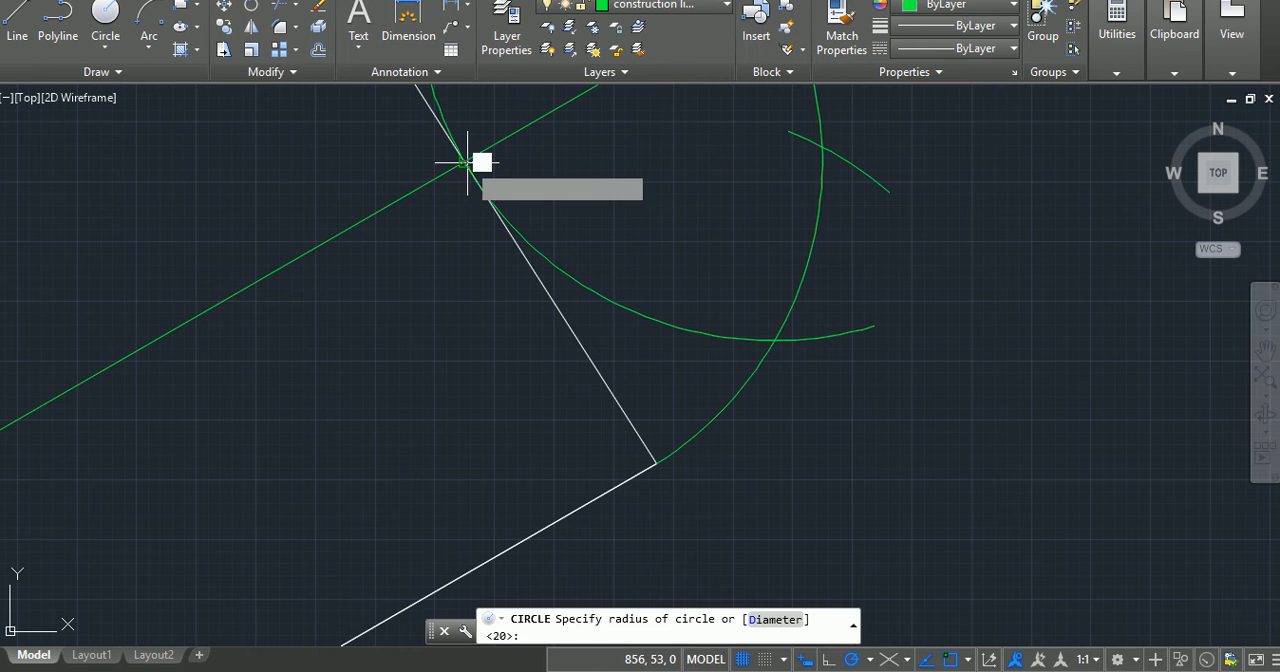
{"action": "left_click", "coordinate": [708, 331]}
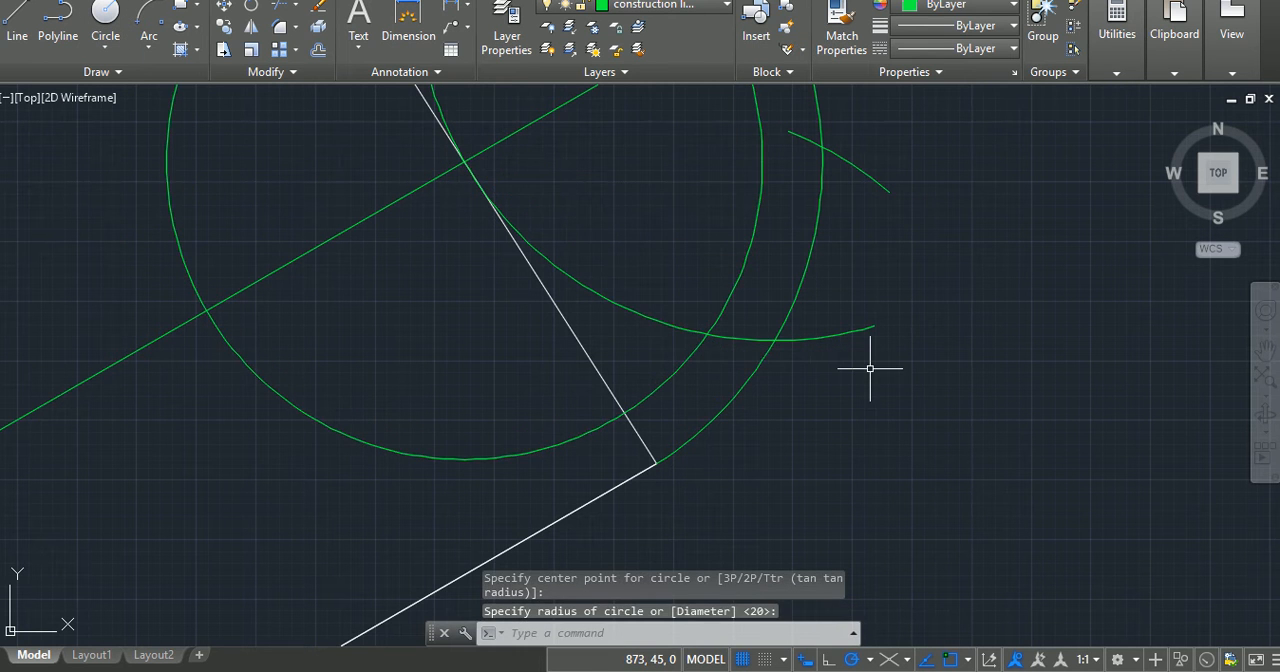
{"action": "key", "text": "Escape"}
{"action": "key", "text": "Escape"}
Step: Trim away the parts of the long radius 15 construction arc that lie inside the new circle, above and below the inclined centreline
{"action": "scroll", "coordinate": [870, 368], "scroll_direction": "down", "scroll_amount": 2}
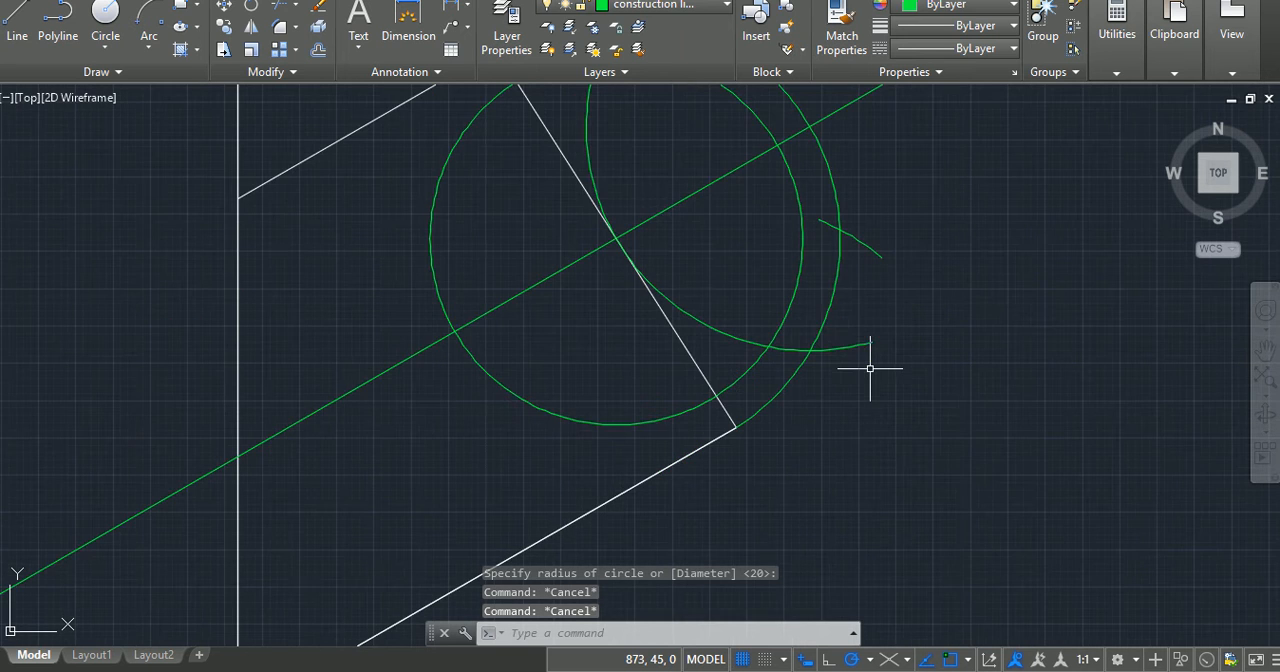
{"action": "middle_click_drag", "start_coordinate": [844, 309], "coordinate": [858, 430]}
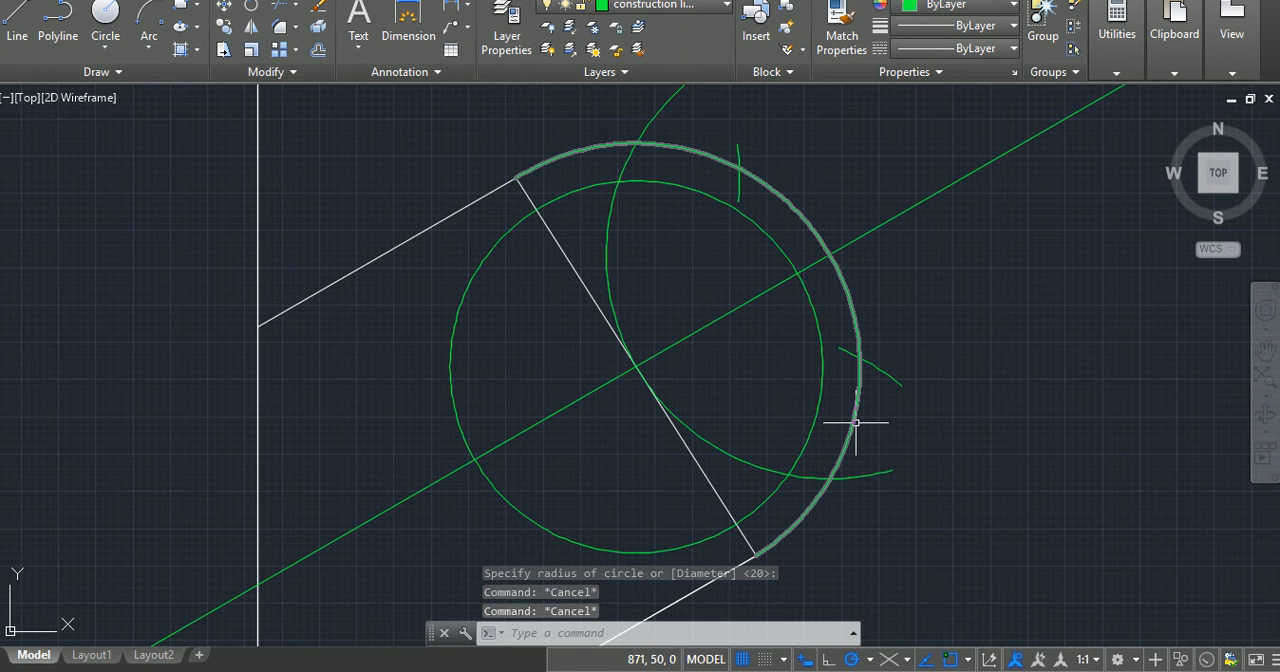
{"action": "type", "text": "tr"}
{"action": "key", "text": "Return"}
{"action": "key", "text": "Return"}
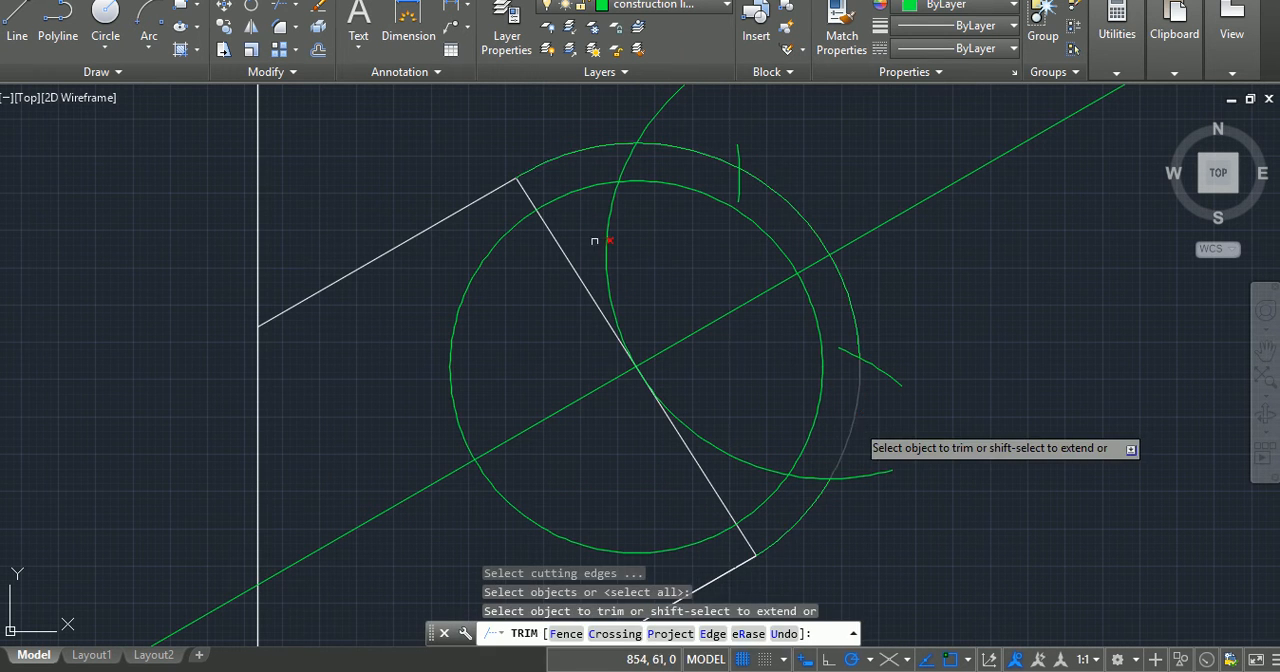
{"action": "left_click", "coordinate": [611, 205]}
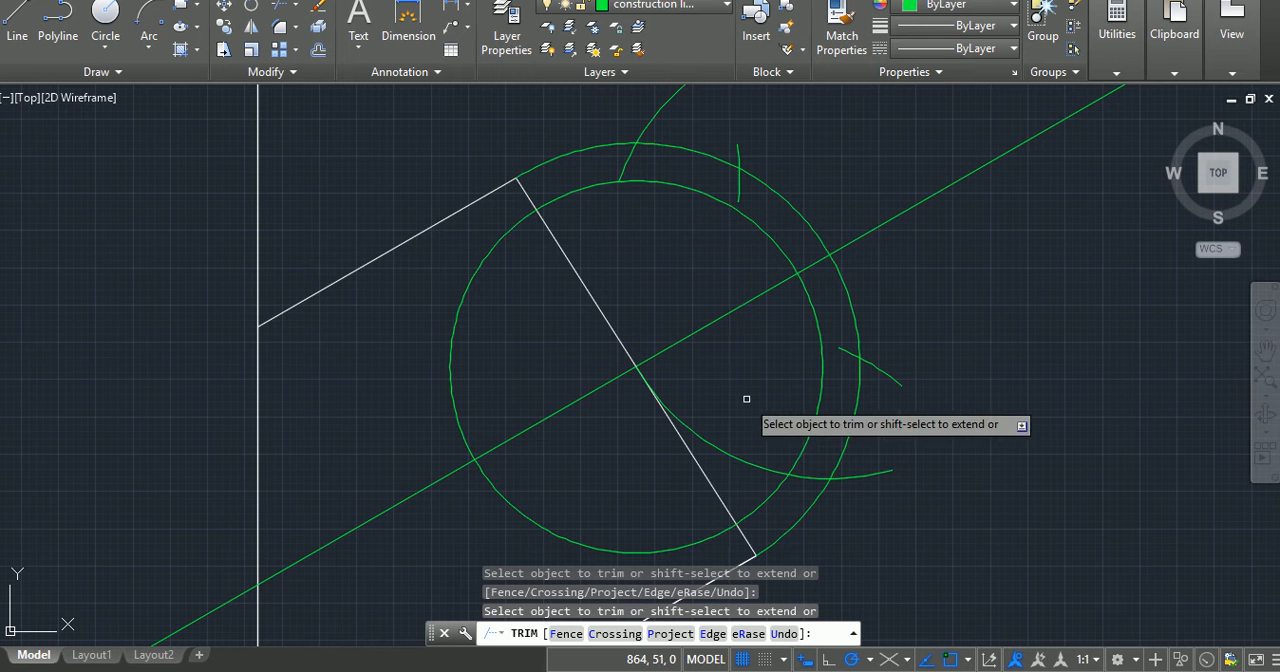
{"action": "left_click", "coordinate": [777, 468]}
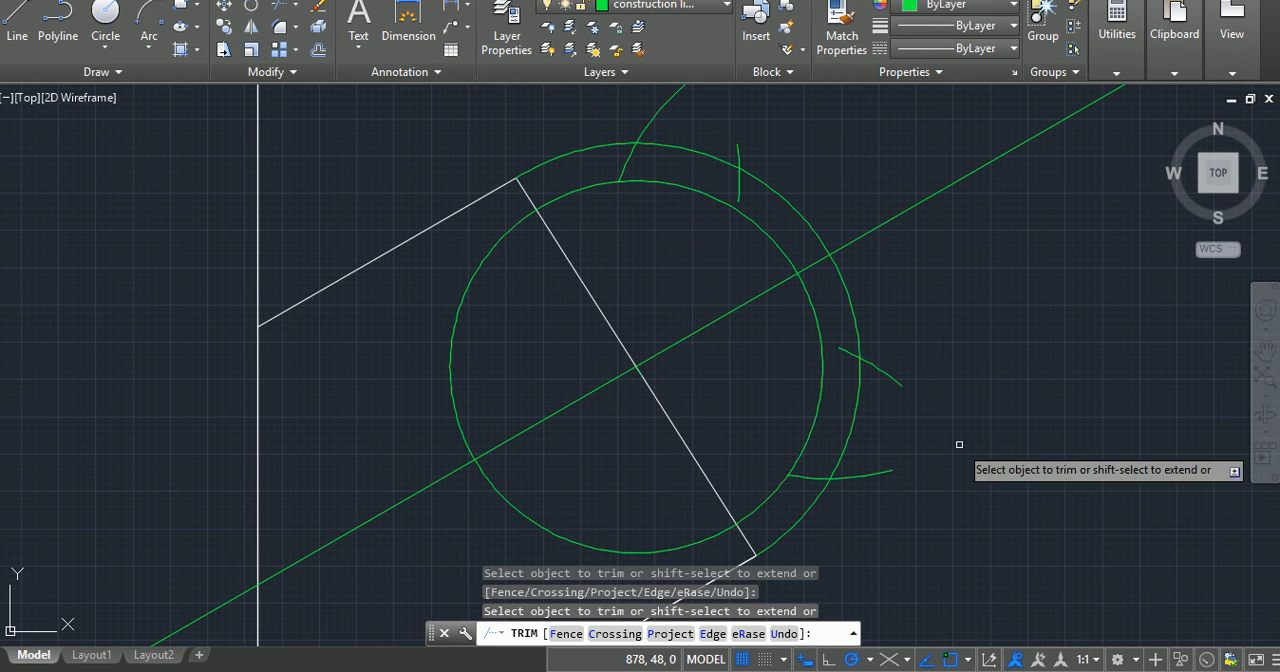
Step: Erase the helper circle that lies just inside the inclined arm's end arc
{"action": "key", "text": "Escape"}
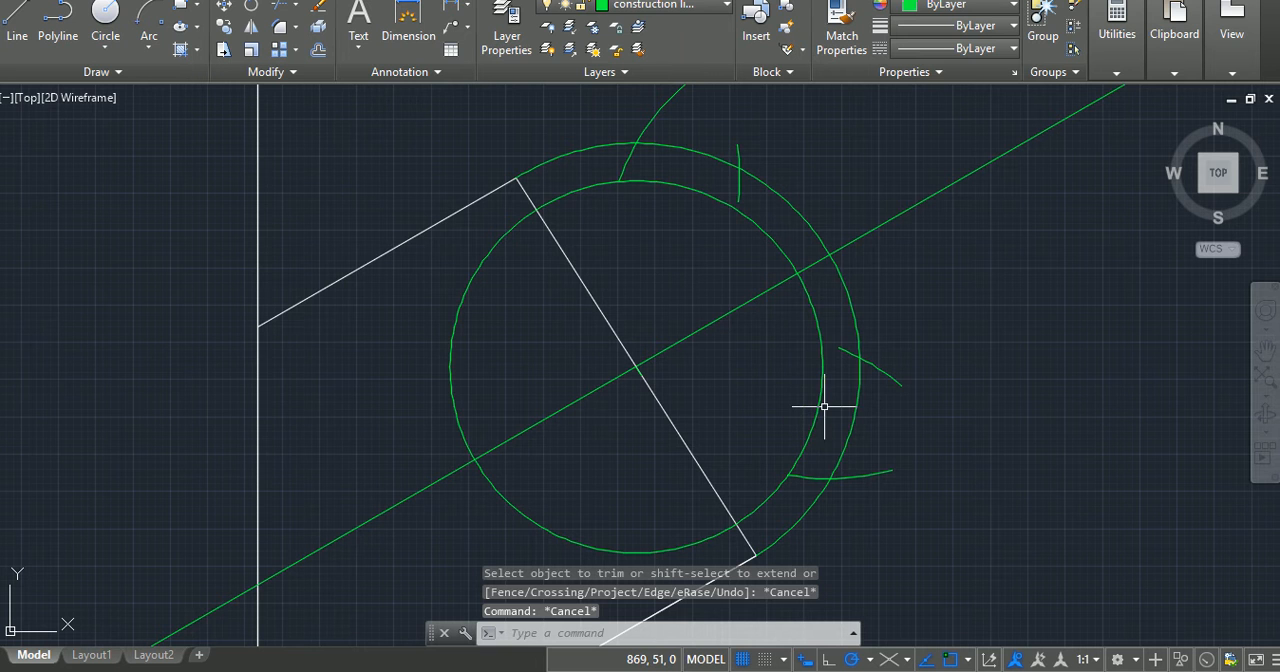
{"action": "left_click", "coordinate": [822, 406]}
{"action": "key", "text": "Delete"}
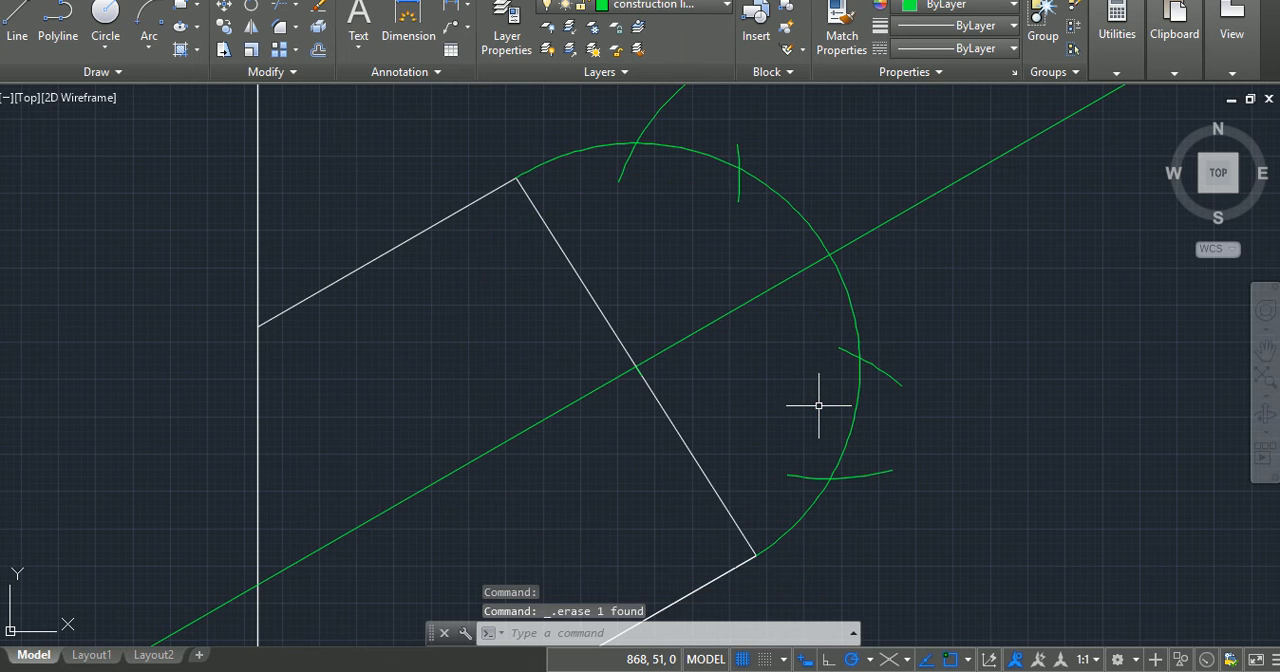
Step: Draw a circle of radius about 13 centred where the inclined centreline crosses the arm's end edge, just inside the end arc
{"action": "scroll", "coordinate": [933, 403], "scroll_direction": "down", "scroll_amount": 4}
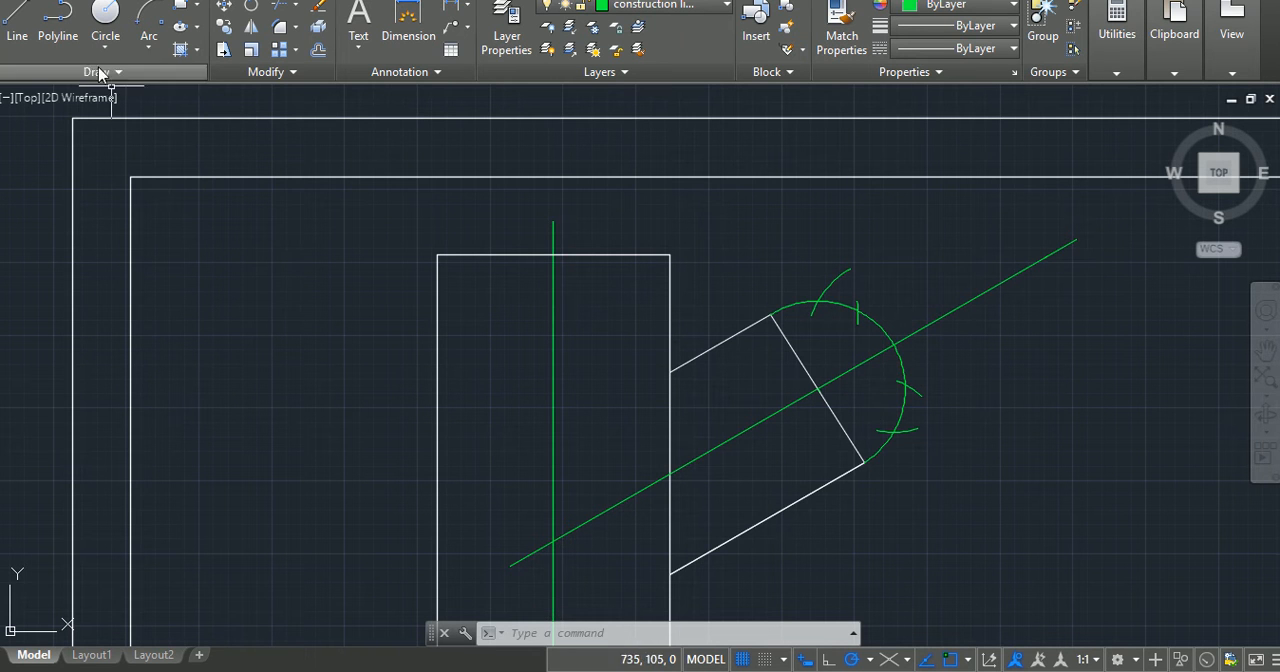
{"action": "left_click", "coordinate": [106, 14]}
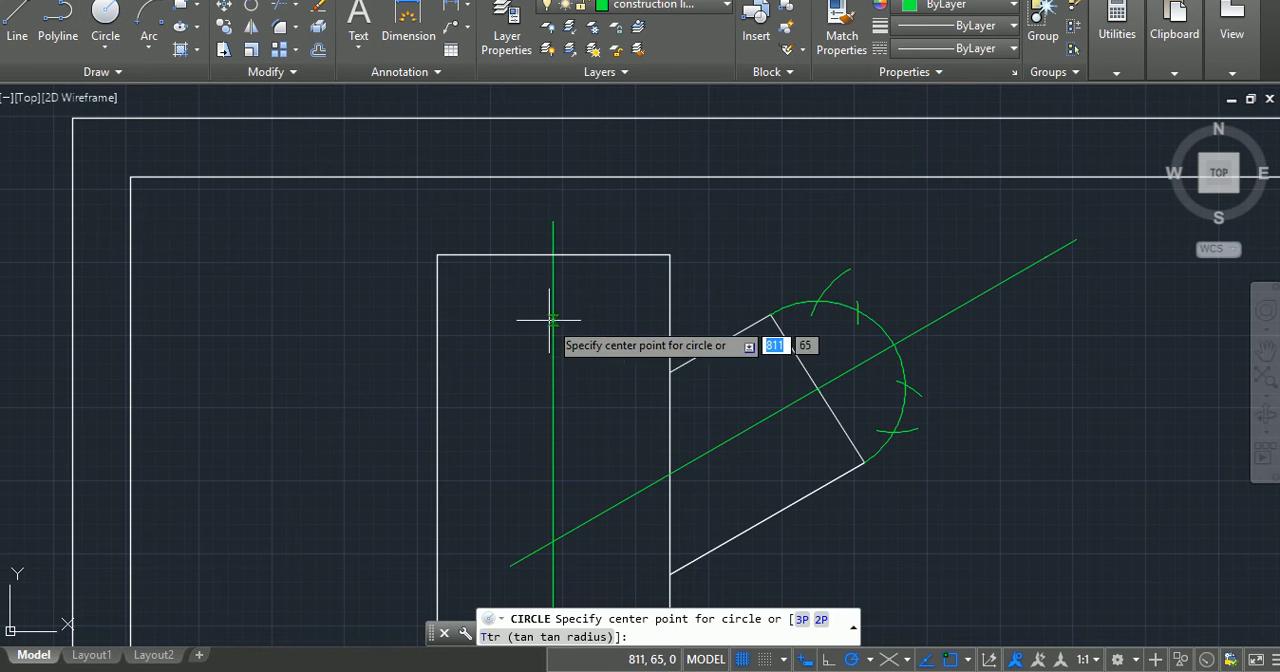
{"action": "left_click", "coordinate": [818, 390]}
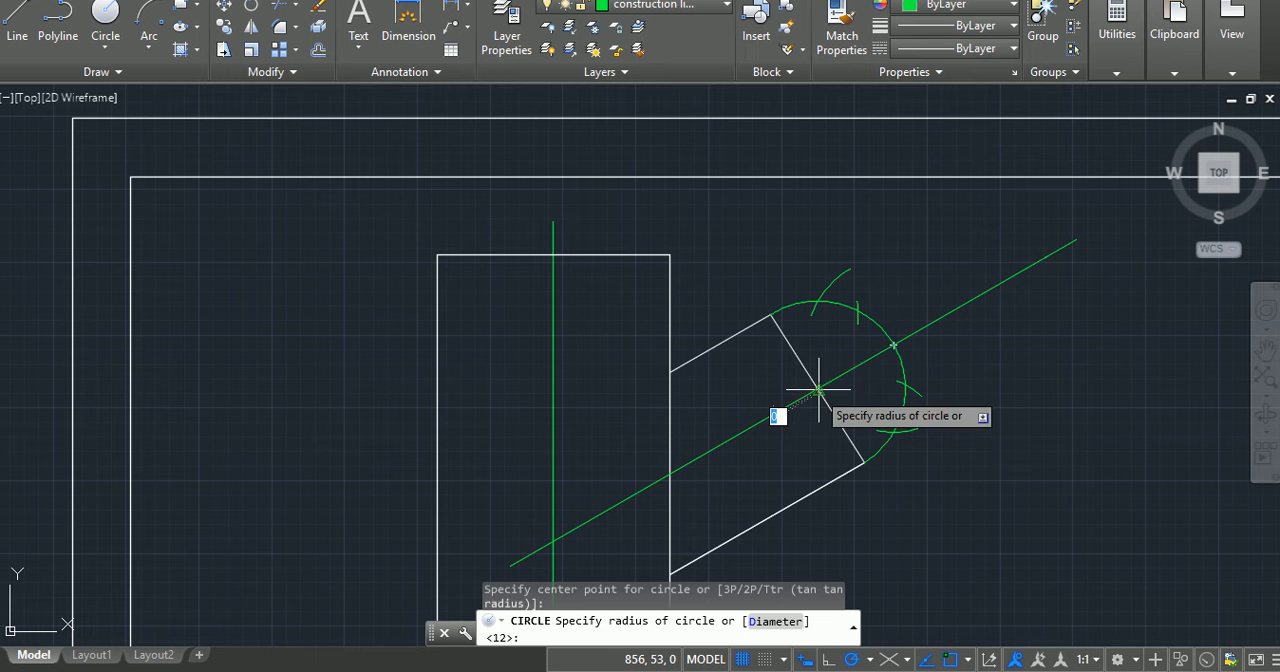
{"action": "left_click", "coordinate": [899, 380]}
{"action": "key", "text": "Return"}
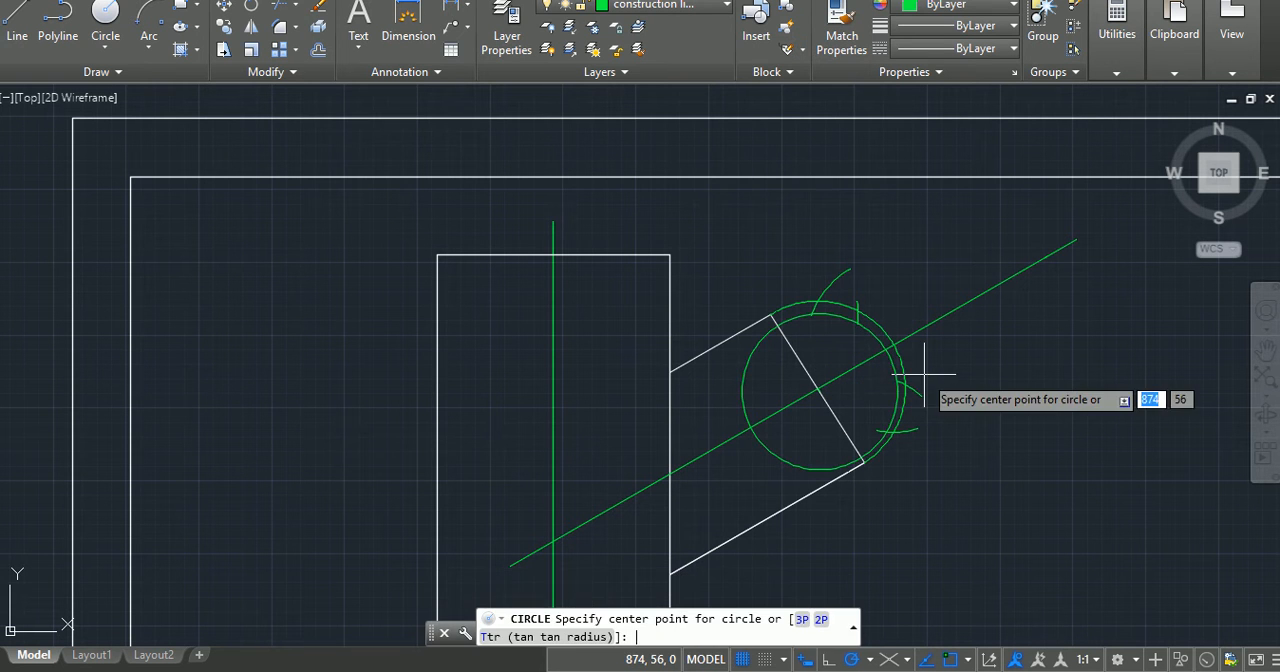
Step: Draw a second concentric circle of radius about 16 from the same centre, just outside the arm's end arc
{"action": "left_click", "coordinate": [822, 382]}
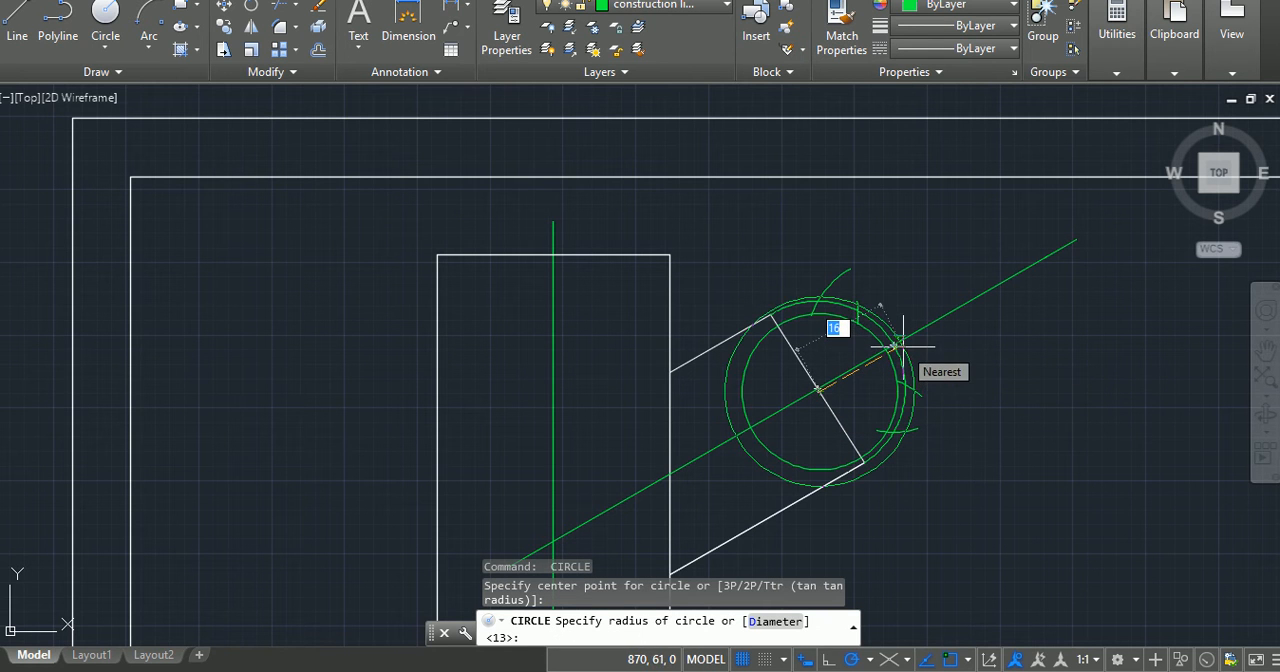
{"action": "key", "text": "Escape"}
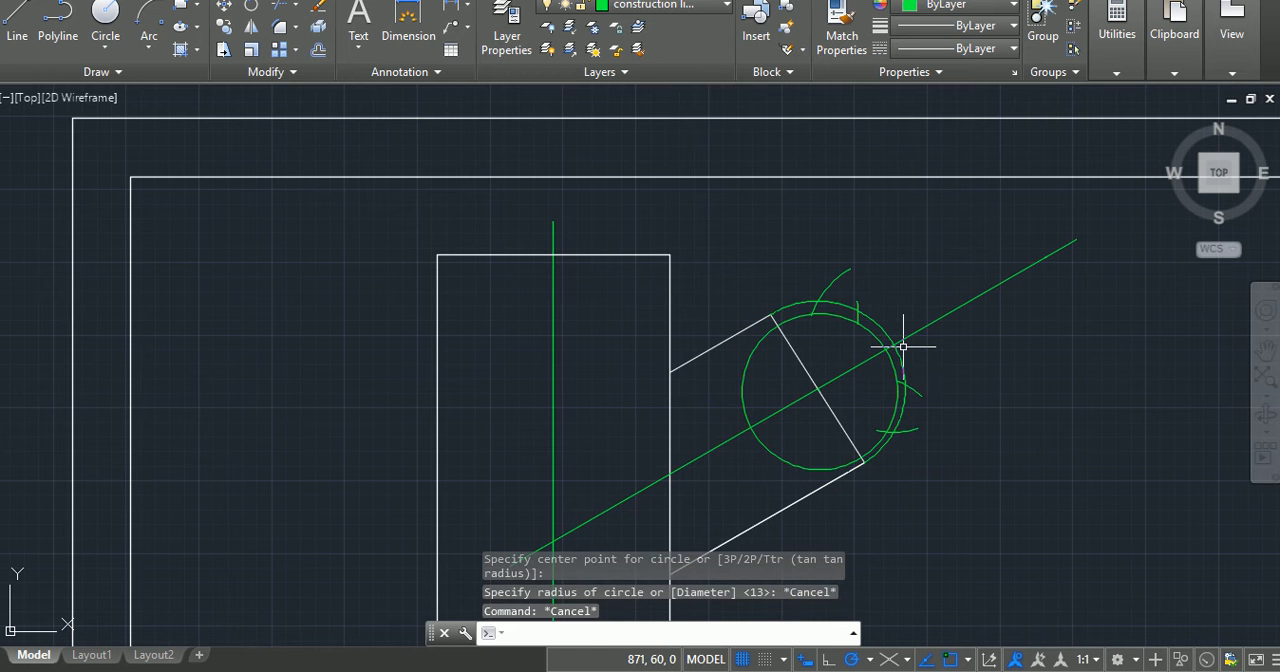
{"action": "key", "text": "Return"}
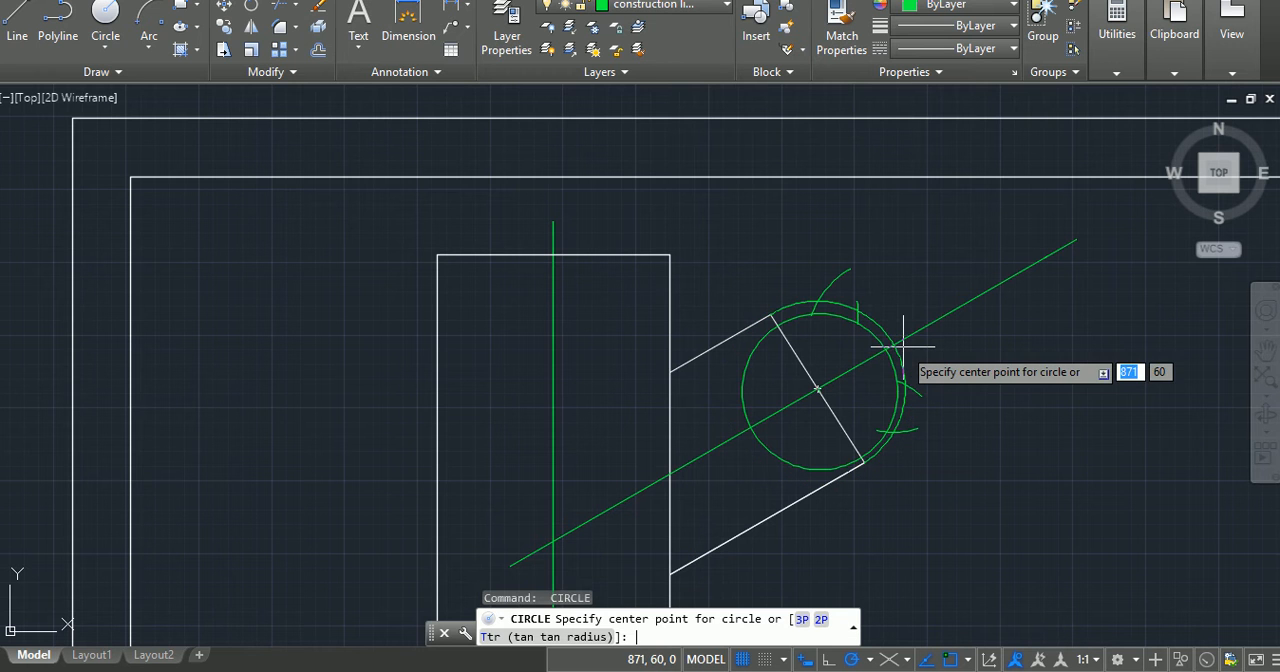
{"action": "left_click", "coordinate": [820, 380]}
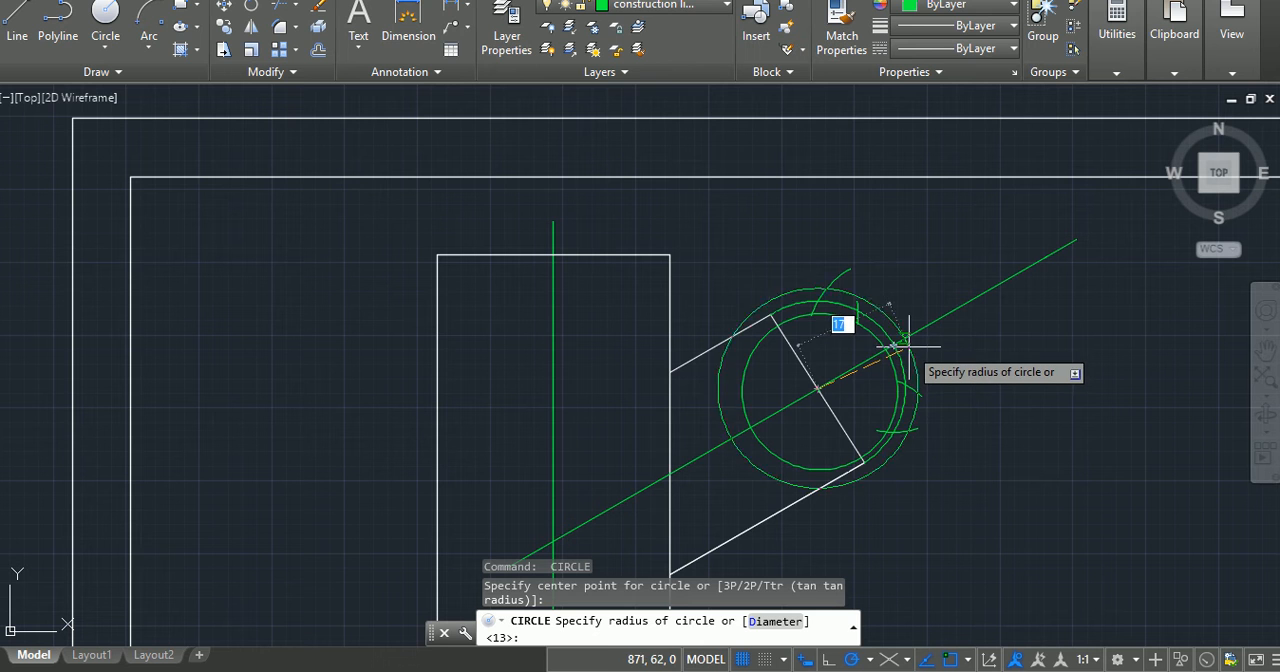
{"action": "key", "text": "Escape"}
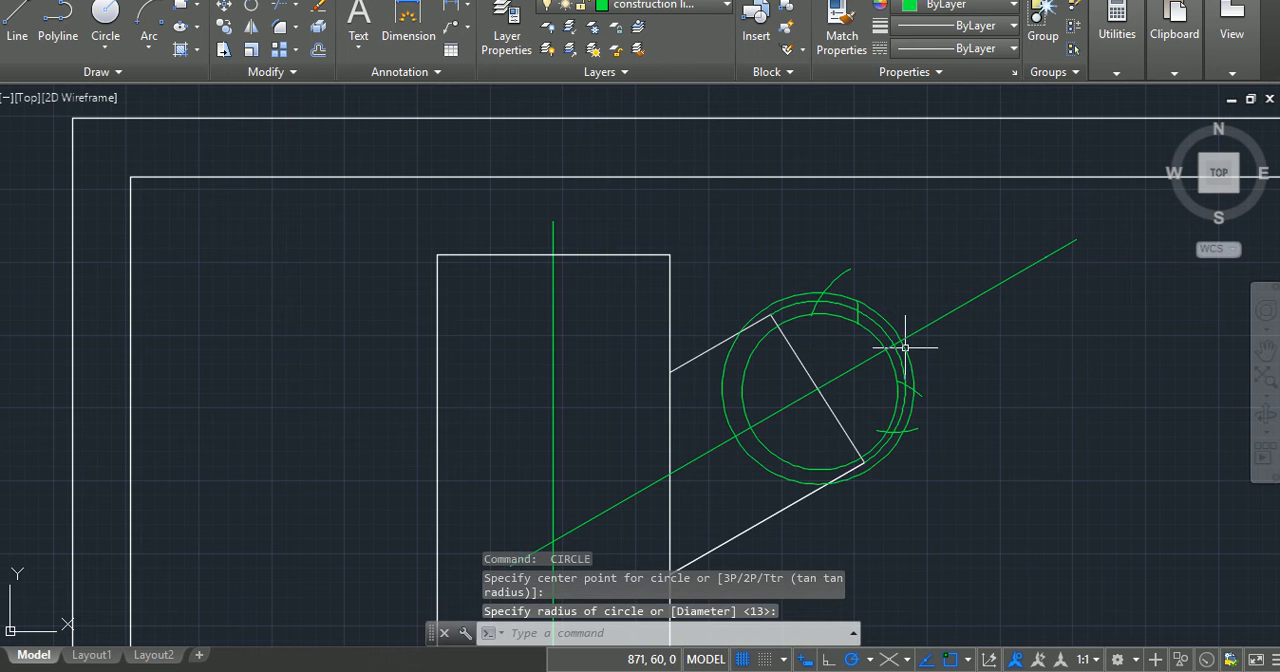
{"action": "key", "text": "Return"}
{"action": "key", "text": "Escape"}
{"action": "key", "text": "Escape"}
{"action": "key", "text": "Escape"}
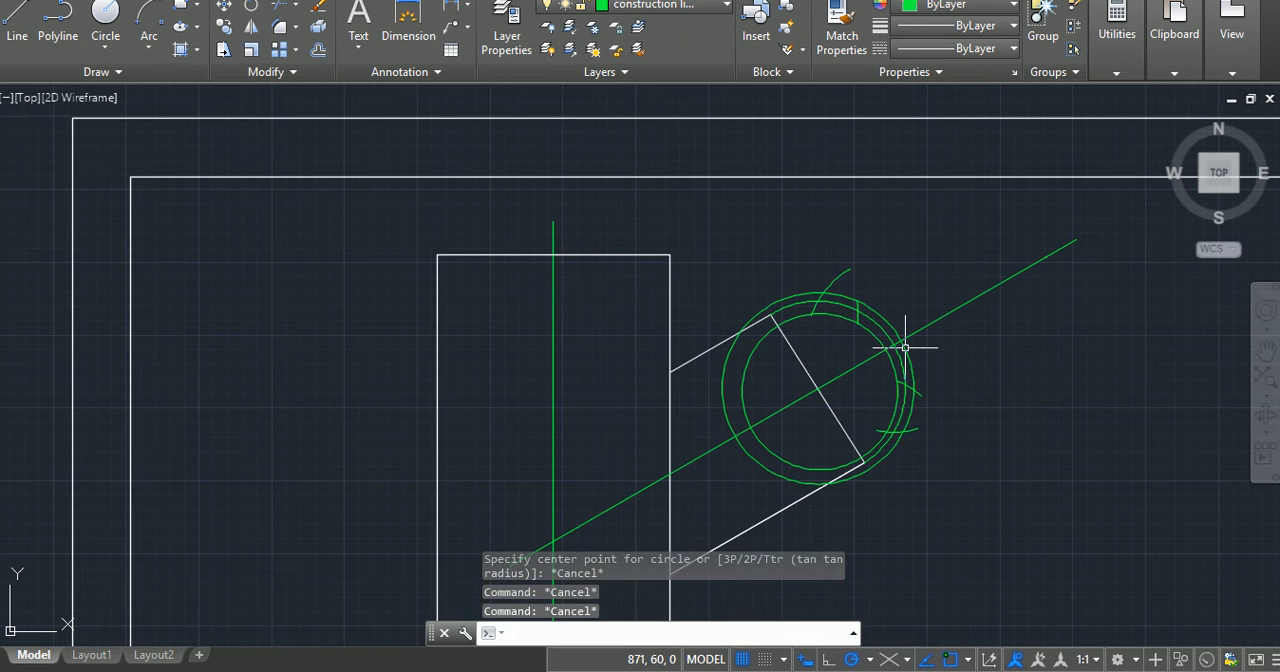
Step: Trim the uppermost construction arc outside the larger circle and inside the smaller one, leaving a short tick across the end arc
{"action": "type", "text": "tr"}
{"action": "key", "text": "Return"}
{"action": "key", "text": "Return"}
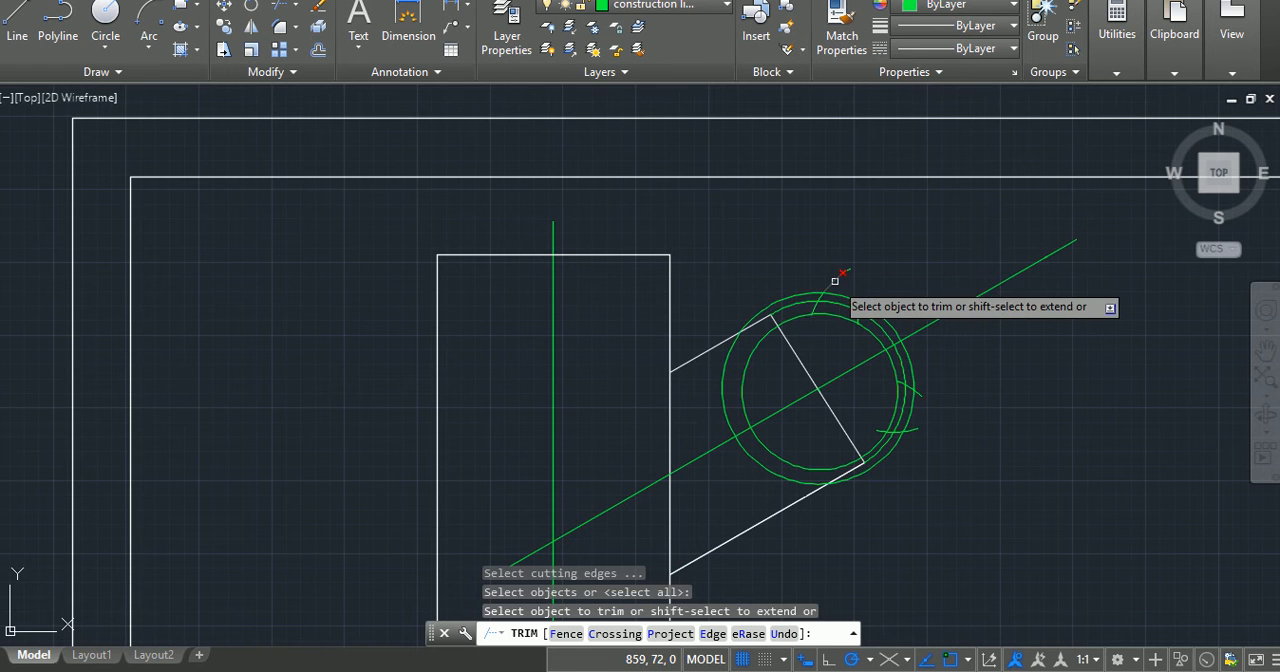
{"action": "scroll", "coordinate": [835, 281], "scroll_direction": "up", "scroll_amount": 5}
{"action": "scroll", "coordinate": [835, 281], "scroll_direction": "up", "scroll_amount": 2}
{"action": "left_click", "coordinate": [765, 314]}
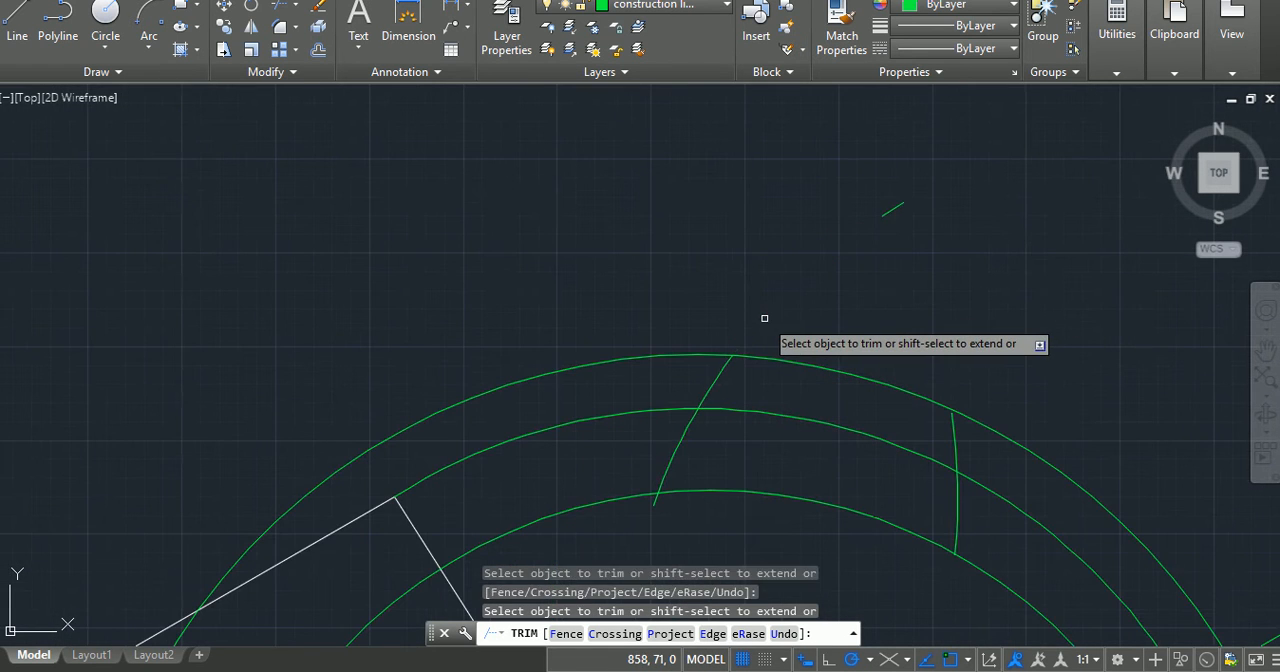
{"action": "left_click", "coordinate": [656, 500]}
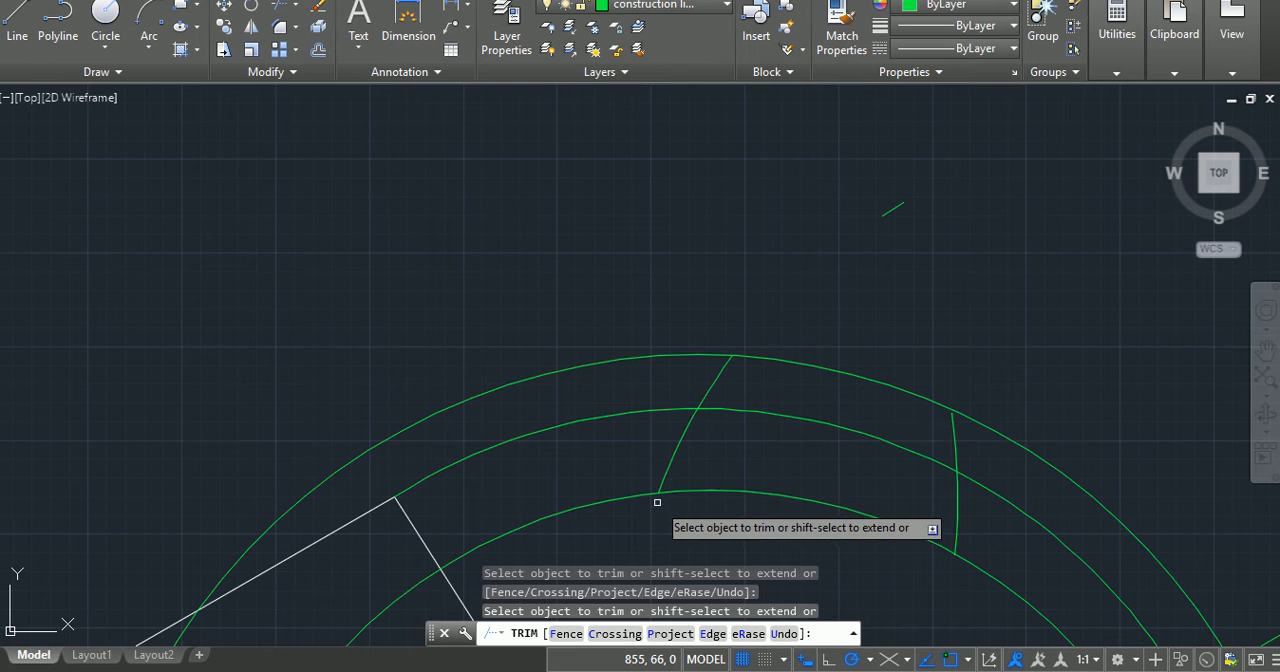
{"action": "scroll", "coordinate": [1000, 510], "scroll_direction": "down", "scroll_amount": 5}
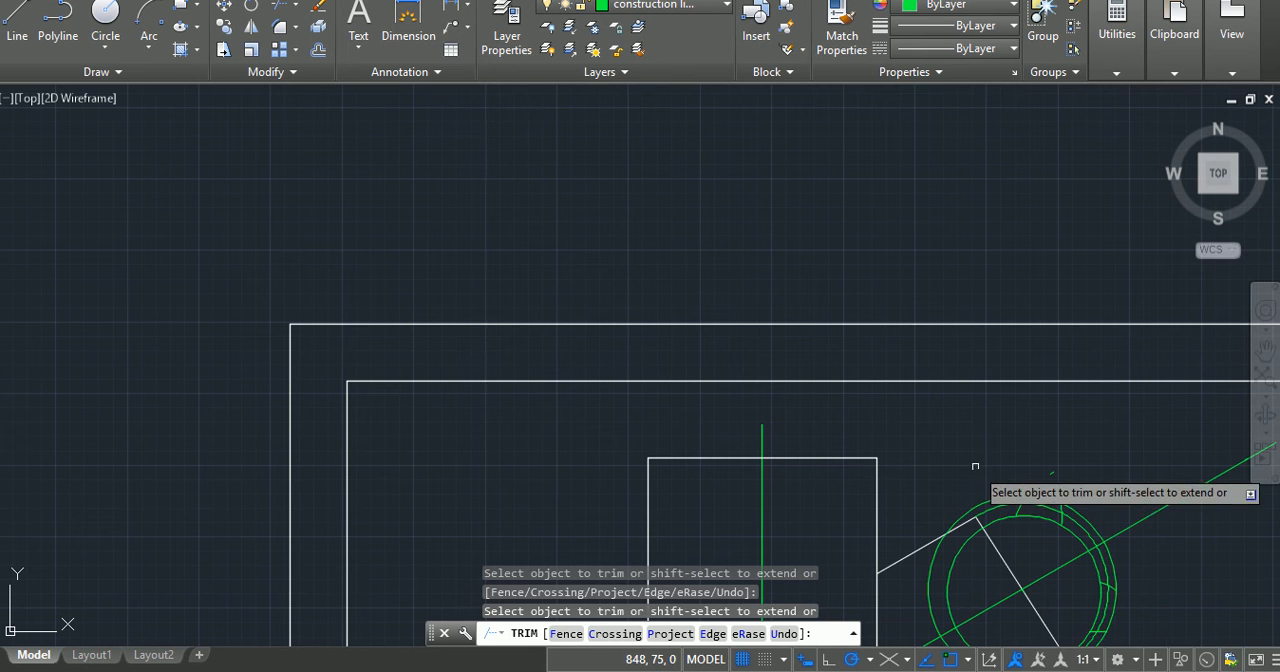
{"action": "key", "text": "Escape"}
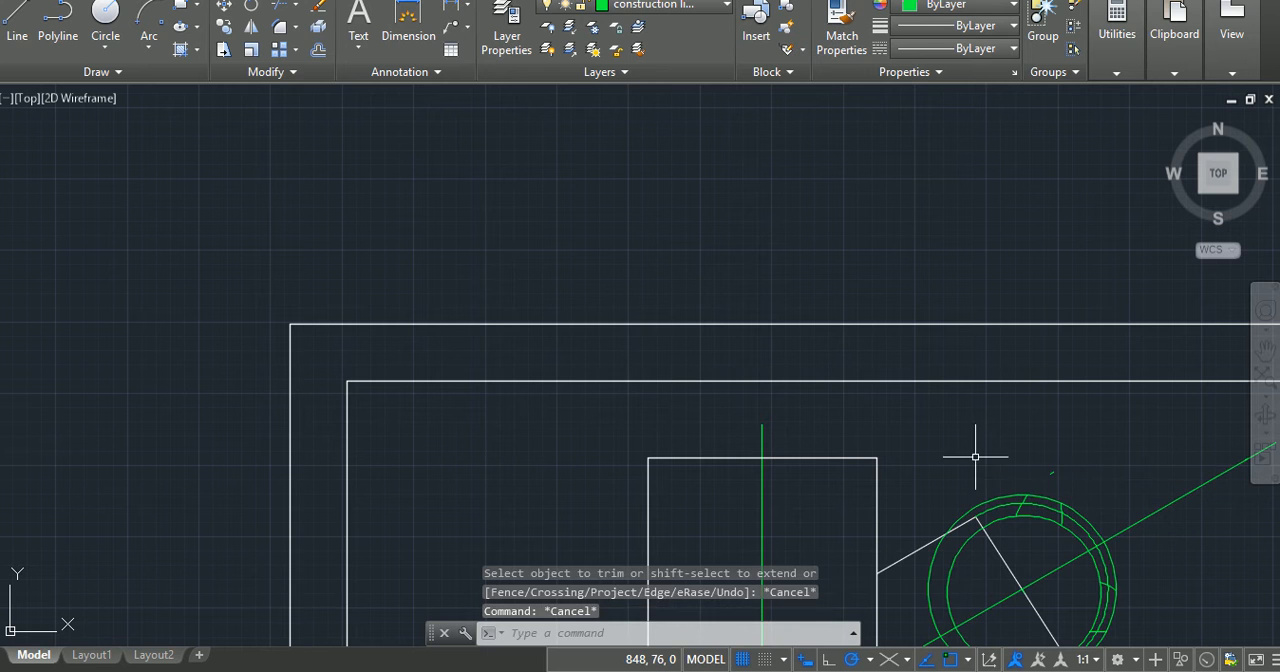
Step: Erase the leftover arc fragment above the arm and both helper circles around the end arc
{"action": "left_click", "coordinate": [1051, 472]}
{"action": "key", "text": "Delete"}
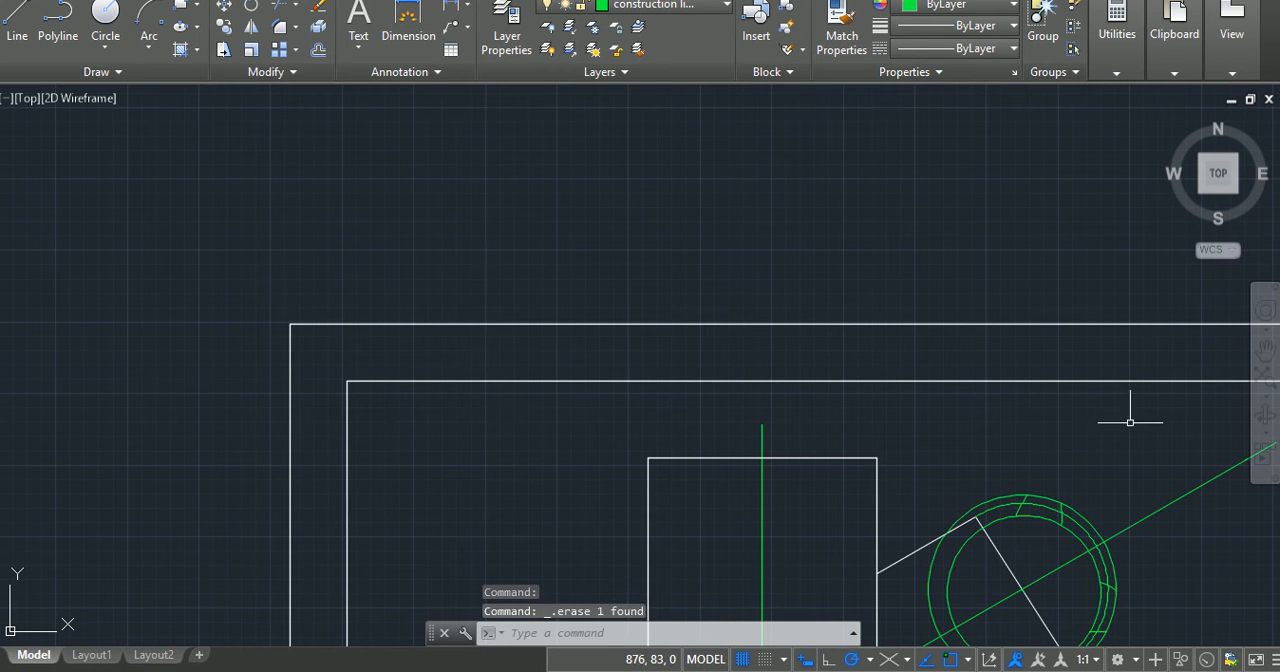
{"action": "left_click", "coordinate": [999, 525]}
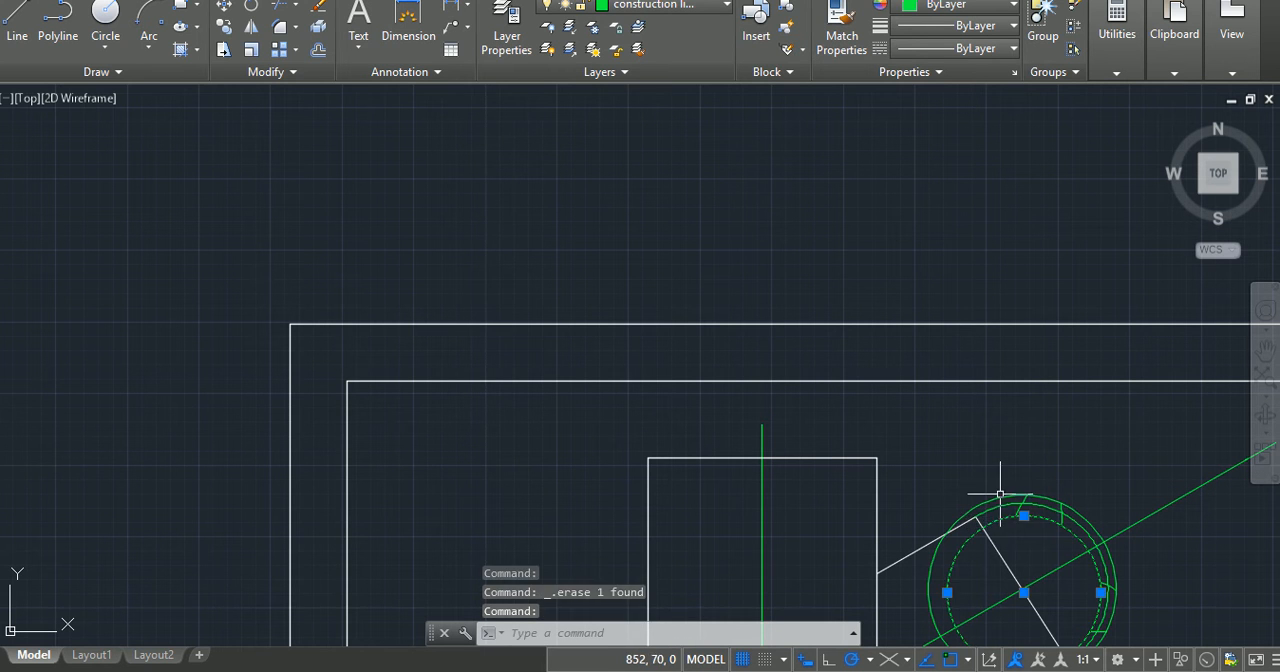
{"action": "left_click", "coordinate": [1000, 495]}
{"action": "key", "text": "Delete"}
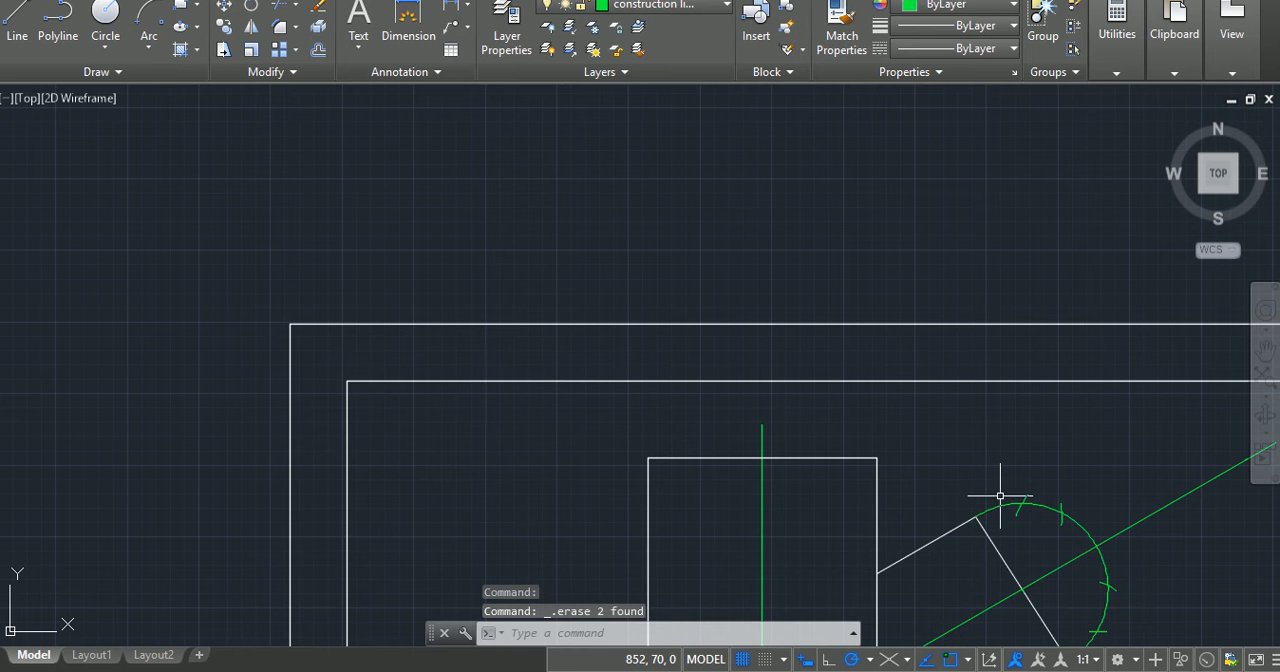
Step: Try a line about 62 long at 210° starting near the uppermost tick on the end arc, and erase it
{"action": "scroll", "coordinate": [1150, 590], "scroll_direction": "down", "scroll_amount": 2}
{"action": "middle_click_drag", "start_coordinate": [1143, 591], "coordinate": [1096, 367]}
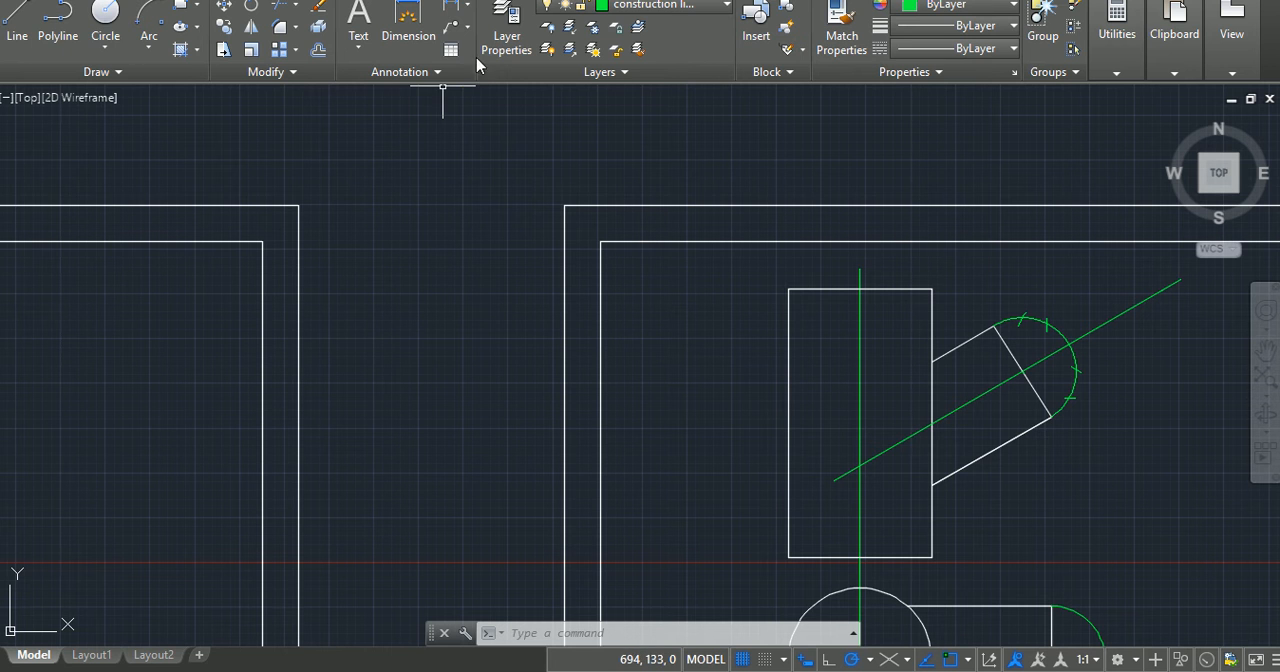
{"action": "left_click", "coordinate": [15, 14]}
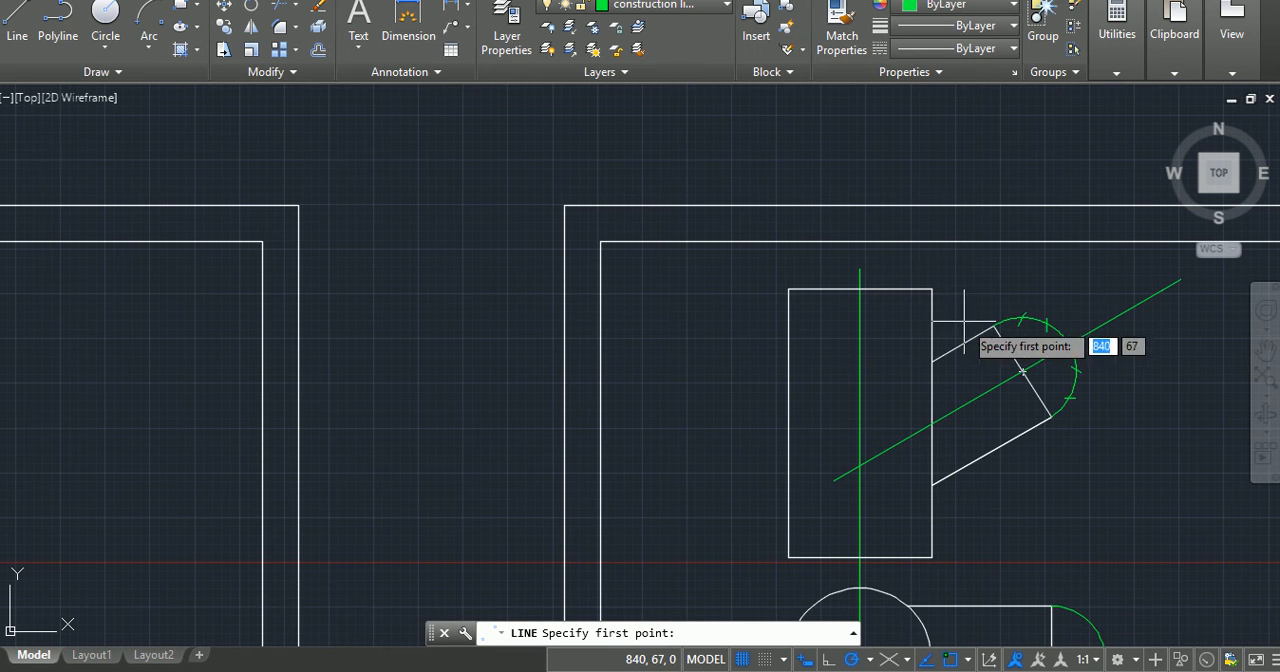
{"action": "left_click", "coordinate": [1020, 318]}
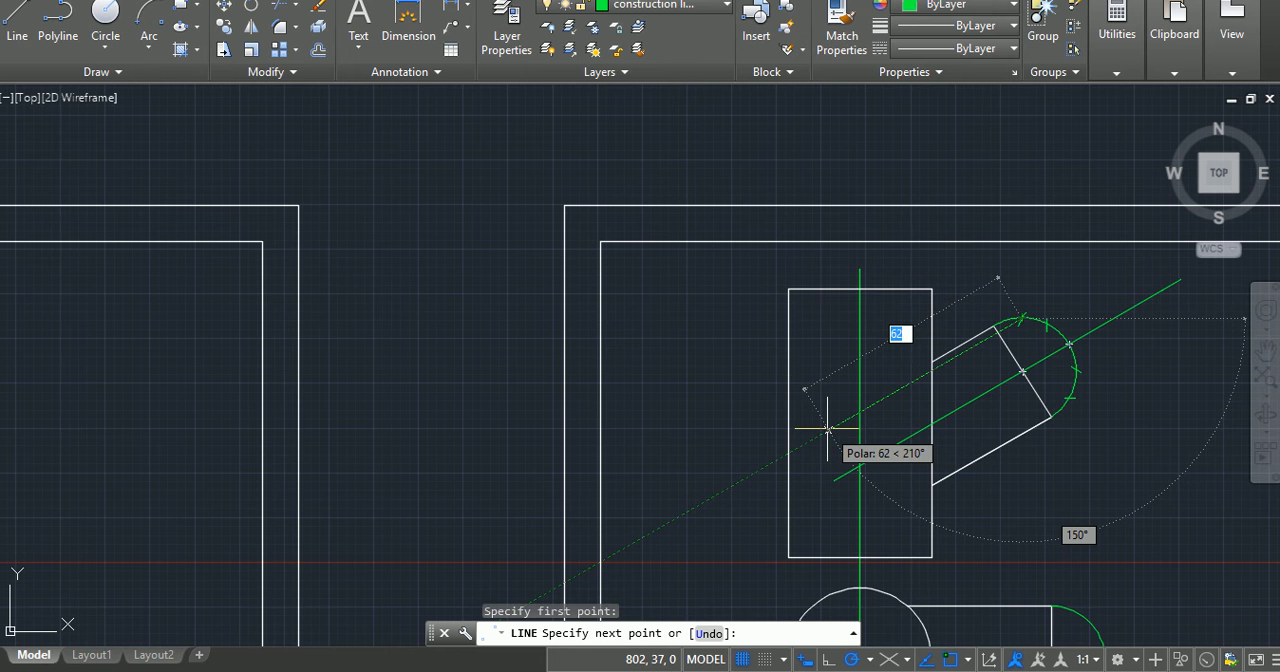
{"action": "left_click", "coordinate": [828, 428]}
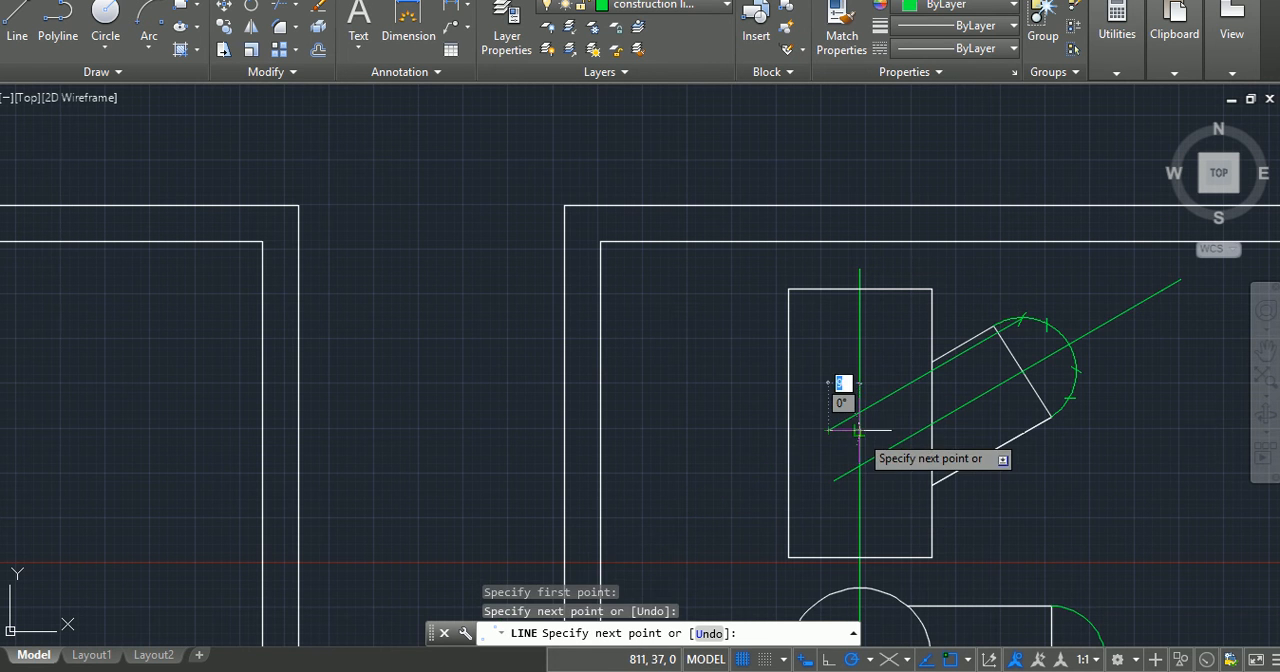
{"action": "key", "text": "Return"}
{"action": "scroll", "coordinate": [1040, 327], "scroll_direction": "up", "scroll_amount": 8}
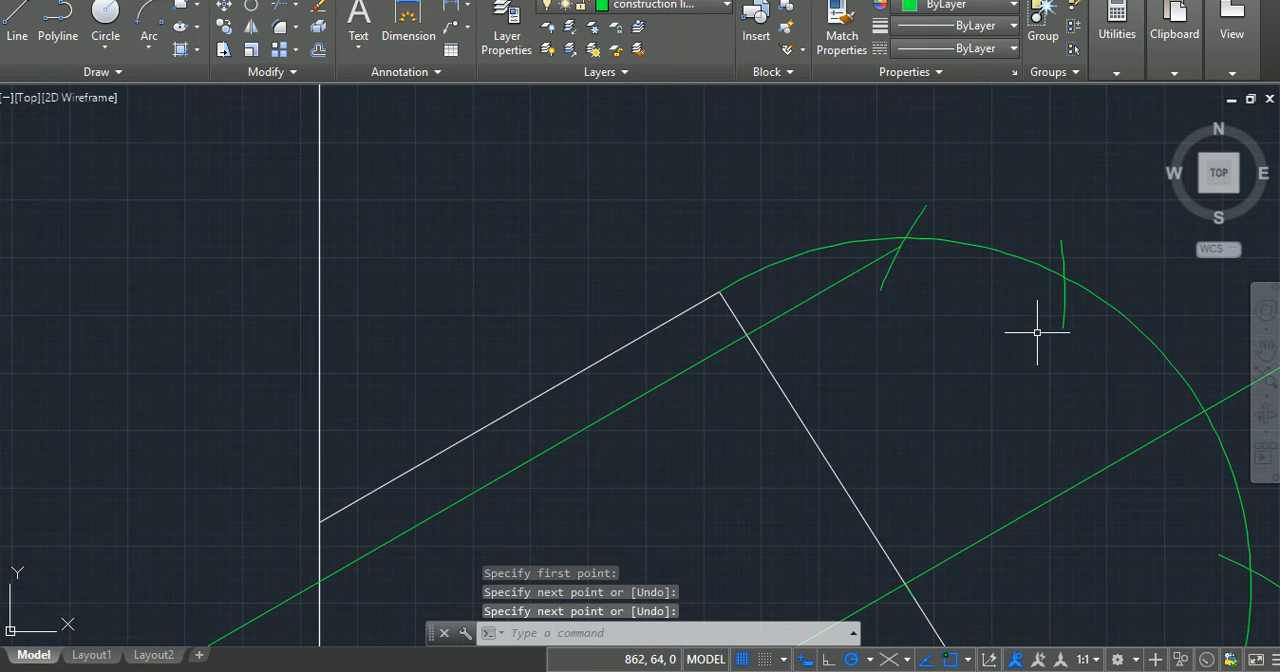
{"action": "left_click", "coordinate": [814, 293]}
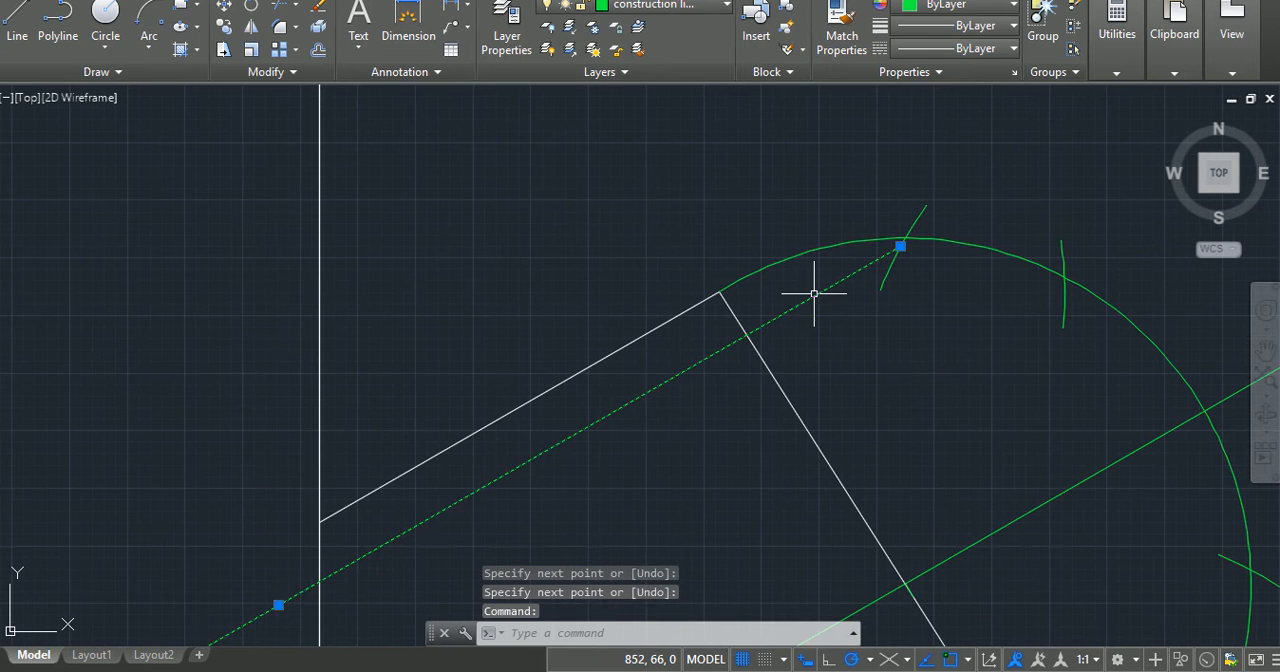
{"action": "key", "text": "Delete"}
Step: Draw a line about 48 long at 210° from the exact crossing of the uppermost tick and the end arc, parallel to the inclined centreline
{"action": "type", "text": "l"}
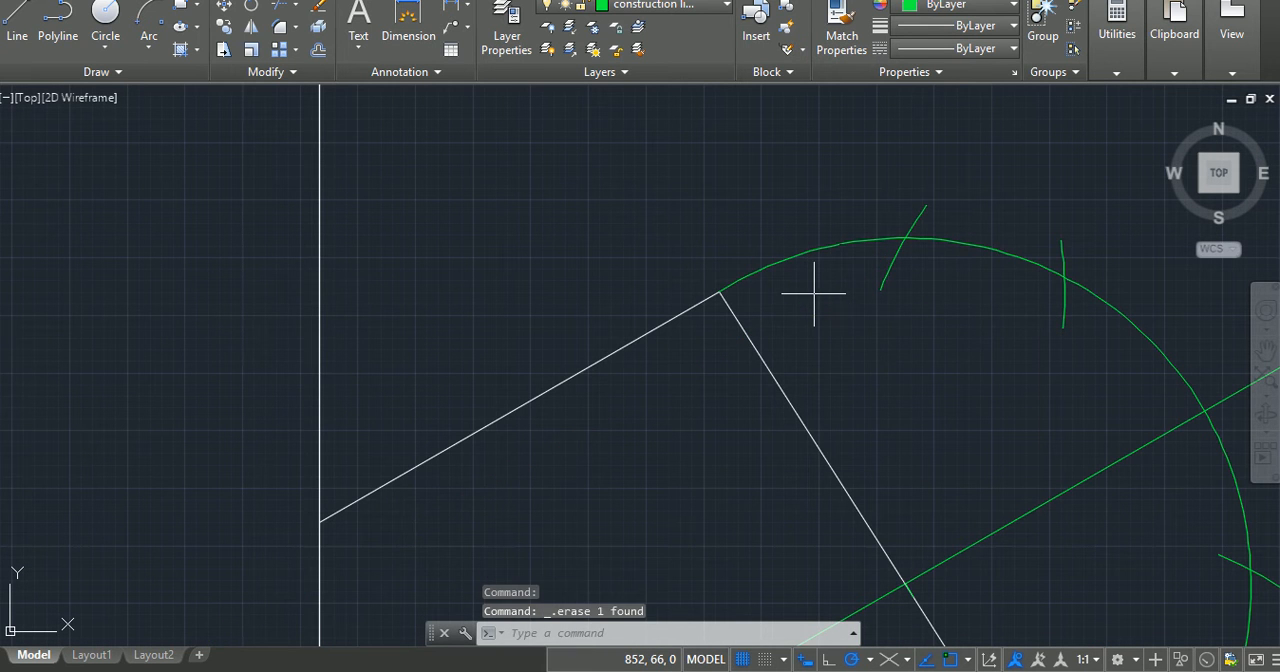
{"action": "key", "text": "Return"}
{"action": "scroll", "coordinate": [895, 232], "scroll_direction": "up", "scroll_amount": 3}
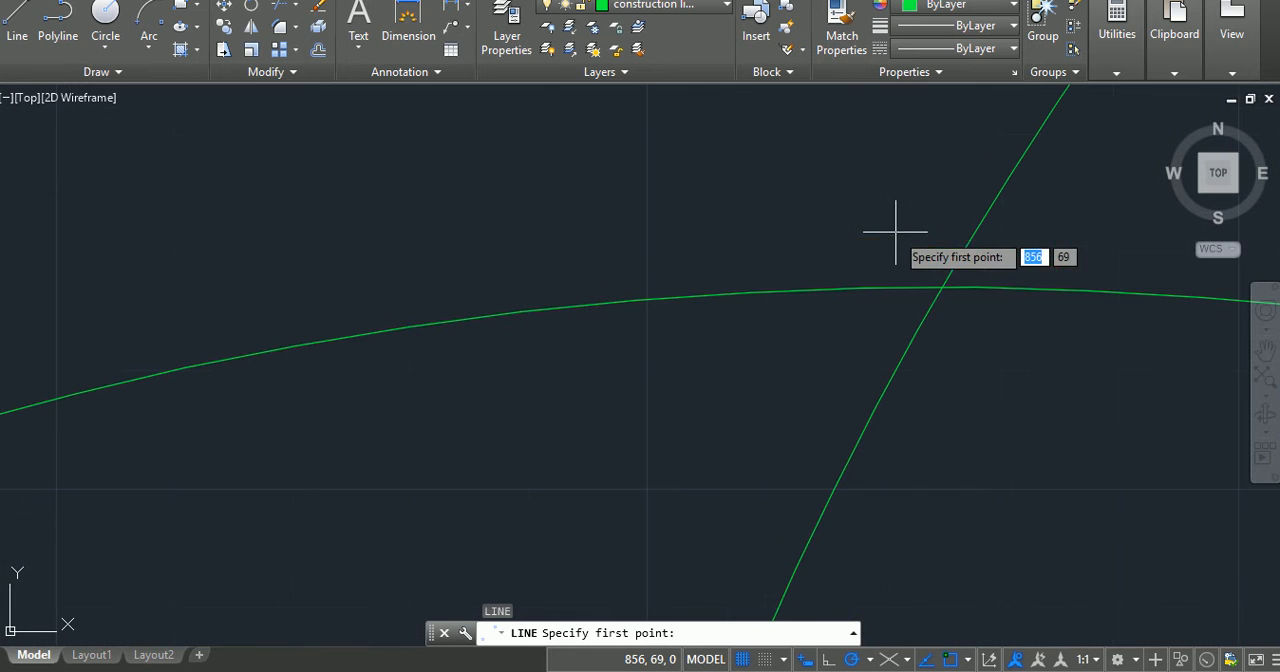
{"action": "left_click", "coordinate": [940, 288]}
{"action": "scroll", "coordinate": [629, 484], "scroll_direction": "down", "scroll_amount": 5}
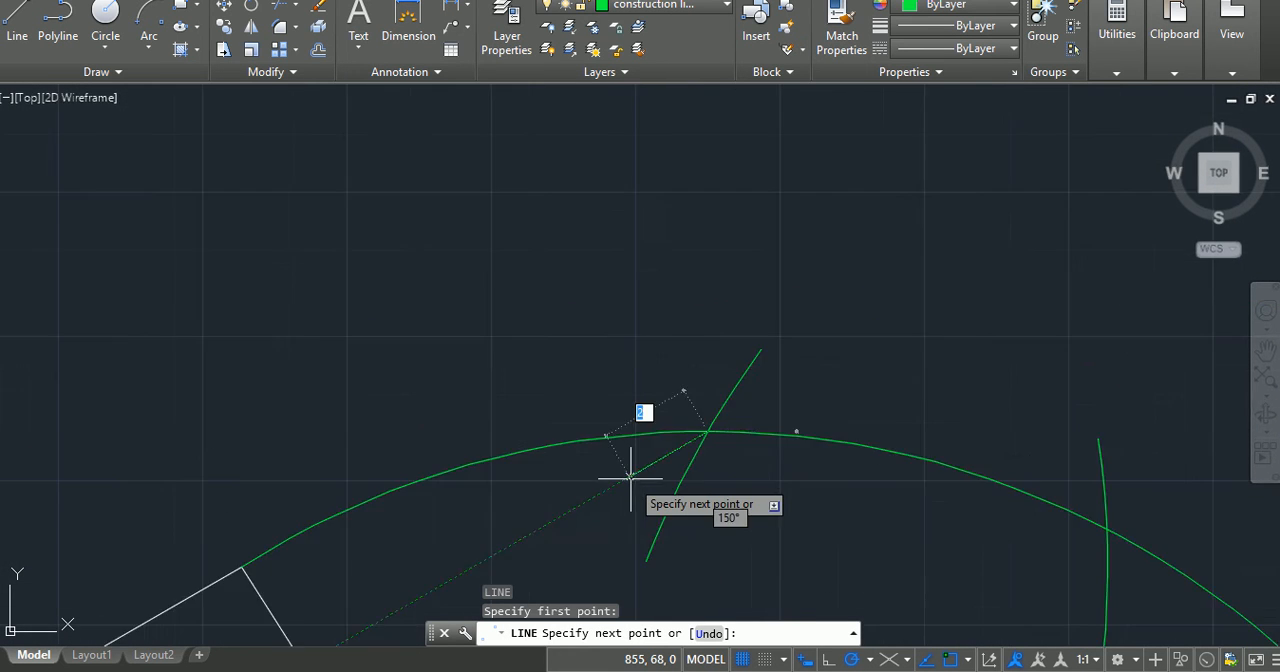
{"action": "scroll", "coordinate": [631, 484], "scroll_direction": "down", "scroll_amount": 4}
{"action": "middle_click_drag", "start_coordinate": [629, 486], "coordinate": [817, 277]}
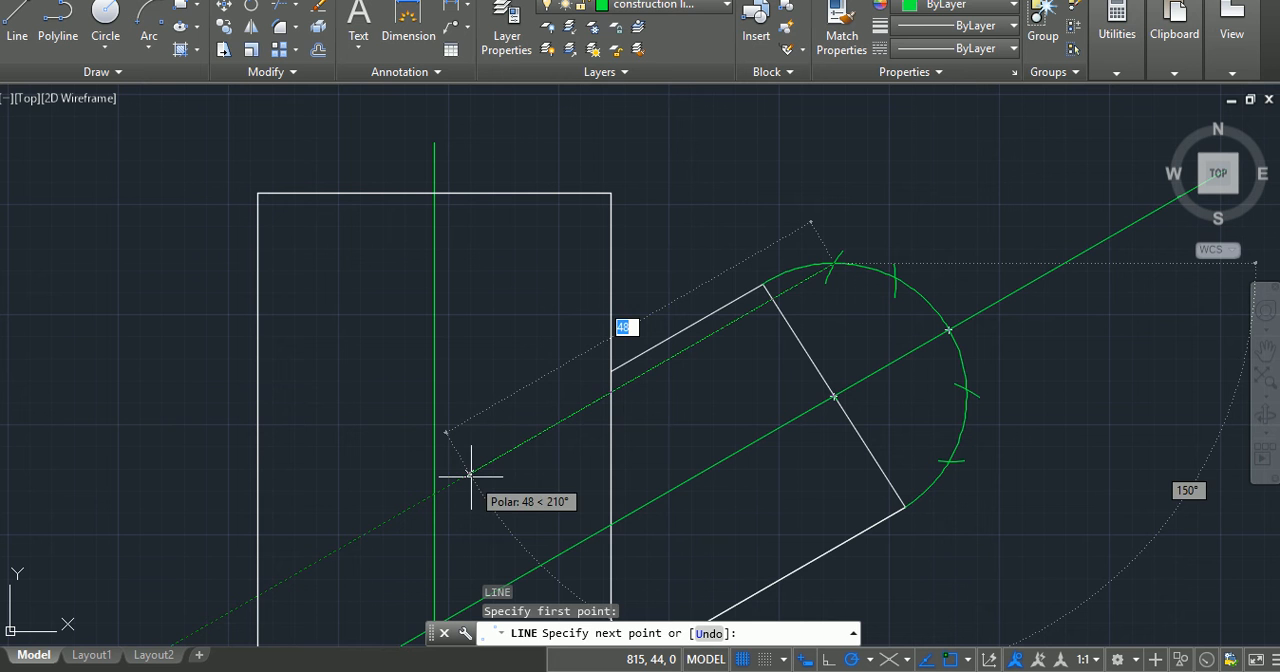
{"action": "left_click", "coordinate": [470, 475]}
{"action": "key", "text": "Return"}
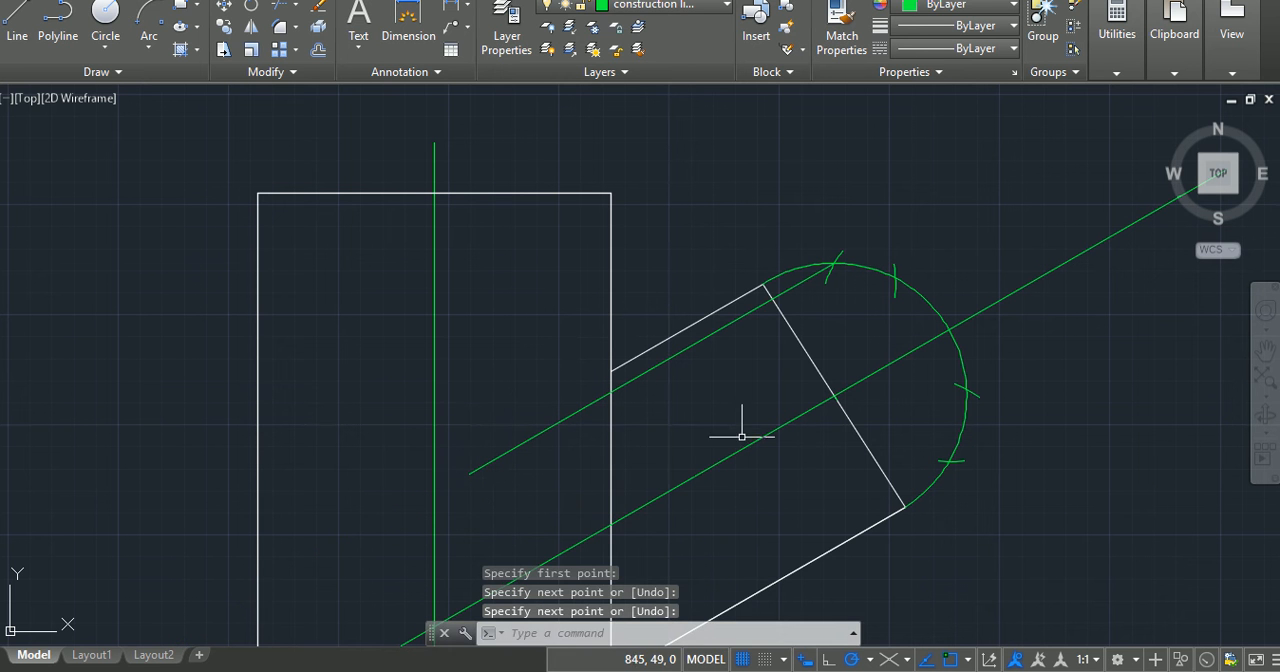
Step: Draw a line about 54 long at 210° from the crossing of the second tick from the top and the inclined arm's end arc
{"action": "key", "text": "Return"}
{"action": "scroll", "coordinate": [877, 277], "scroll_direction": "up", "scroll_amount": 5}
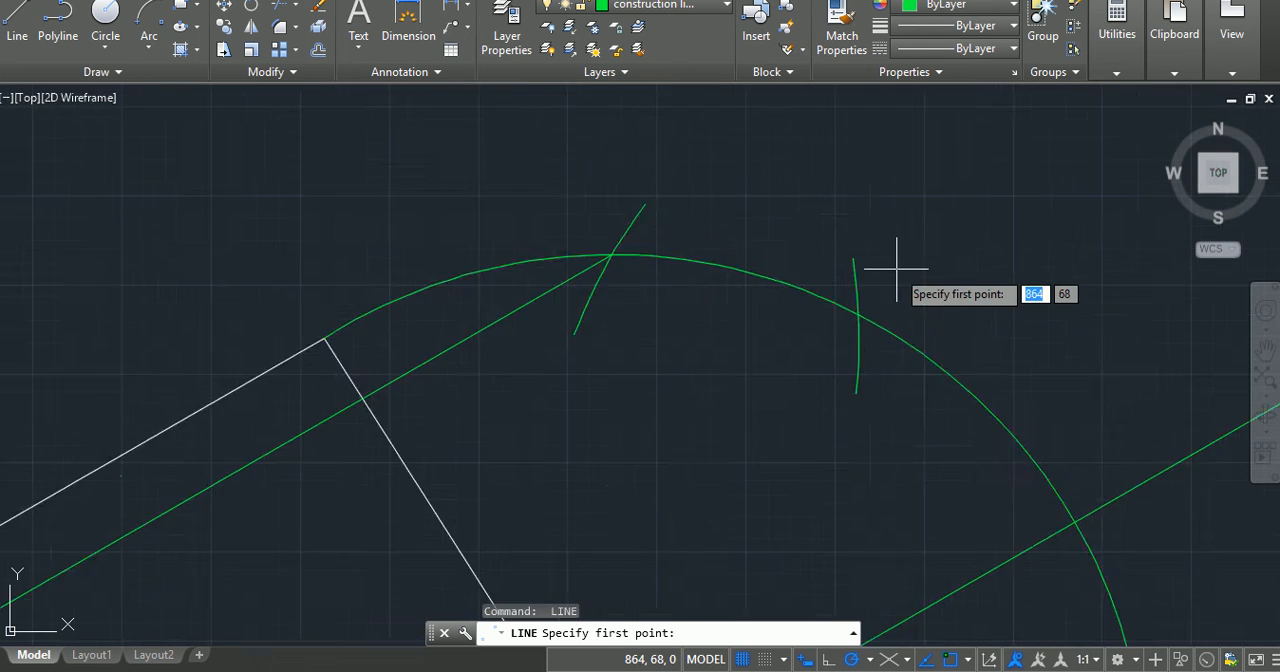
{"action": "left_click", "coordinate": [727, 453]}
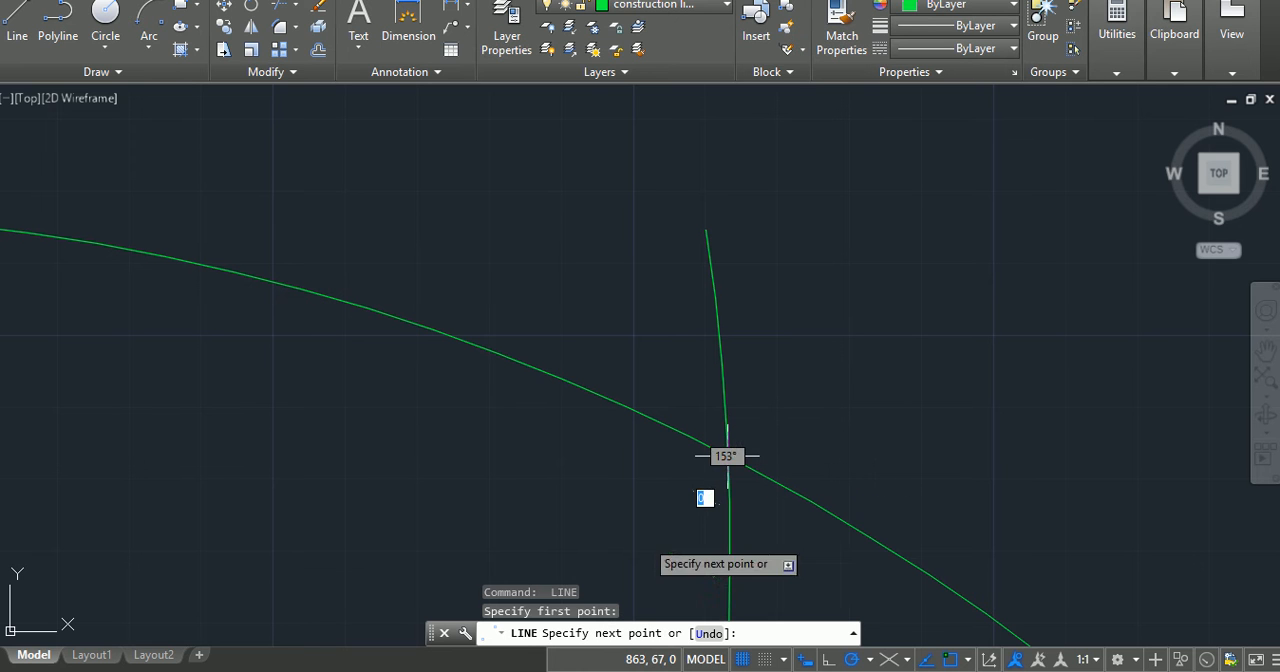
{"action": "scroll", "coordinate": [543, 523], "scroll_direction": "down", "scroll_amount": 3}
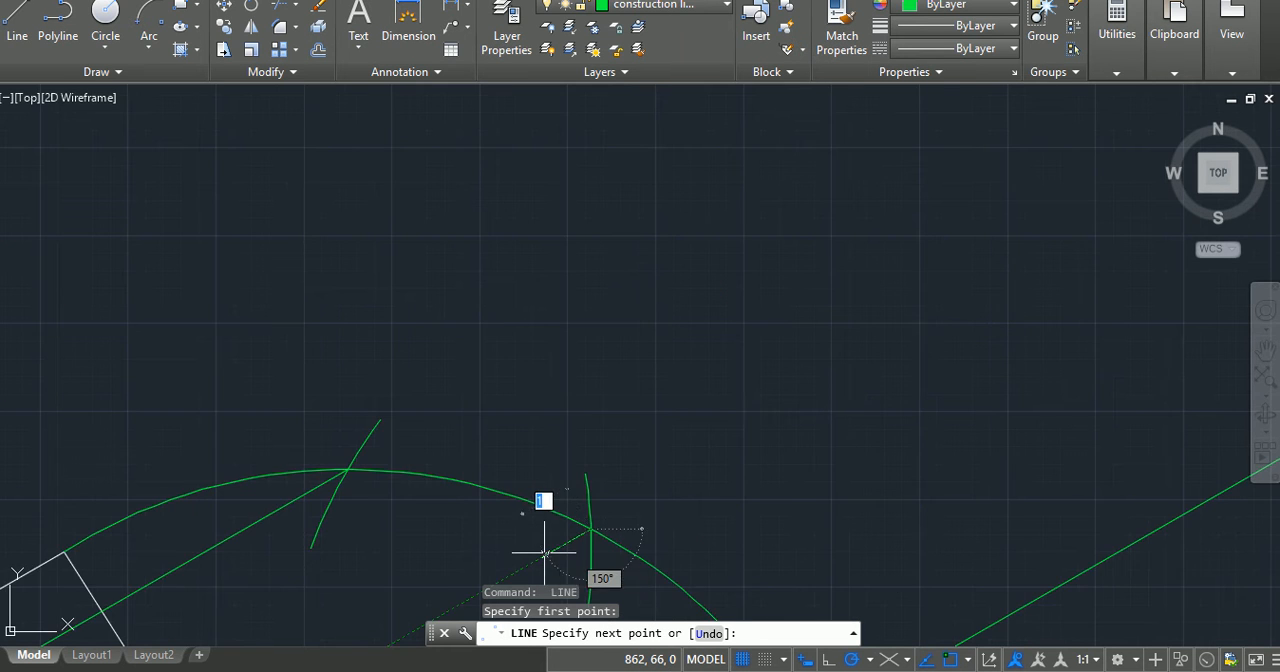
{"action": "scroll", "coordinate": [541, 553], "scroll_direction": "down", "scroll_amount": 2}
{"action": "middle_click_drag", "start_coordinate": [594, 500], "coordinate": [940, 223]}
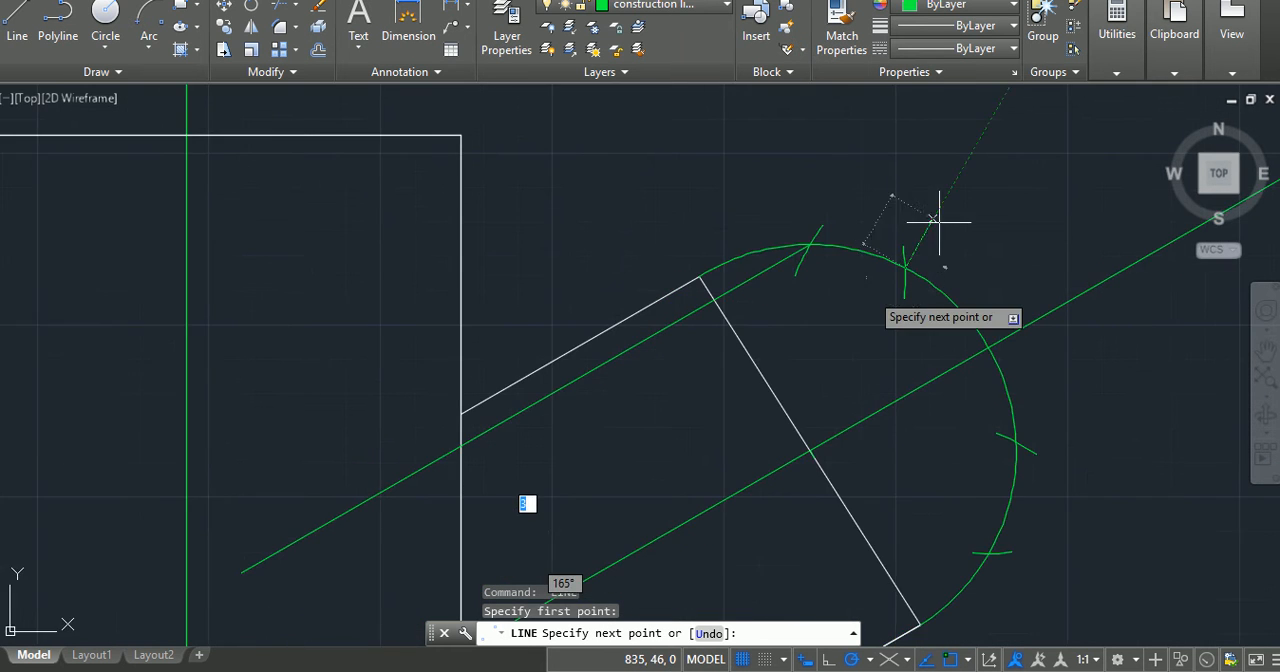
{"action": "middle_click_drag", "start_coordinate": [495, 552], "coordinate": [683, 411]}
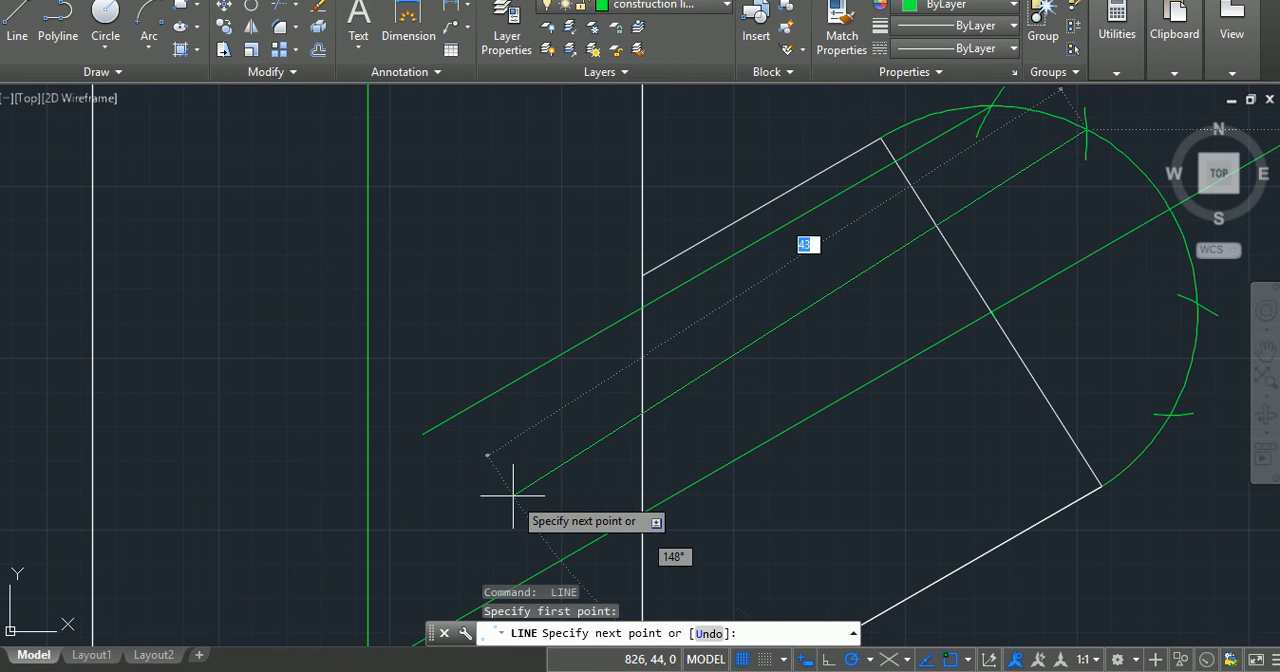
{"action": "left_click", "coordinate": [441, 501]}
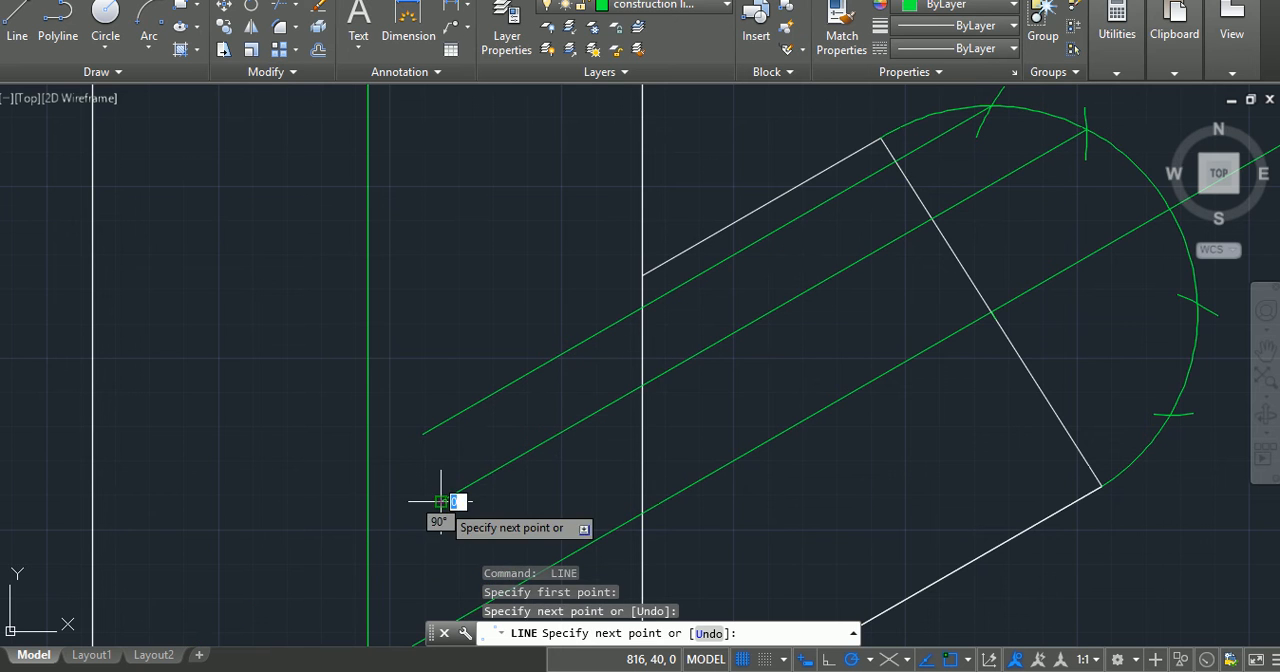
{"action": "key", "text": "Return"}
{"action": "key", "text": "Return"}
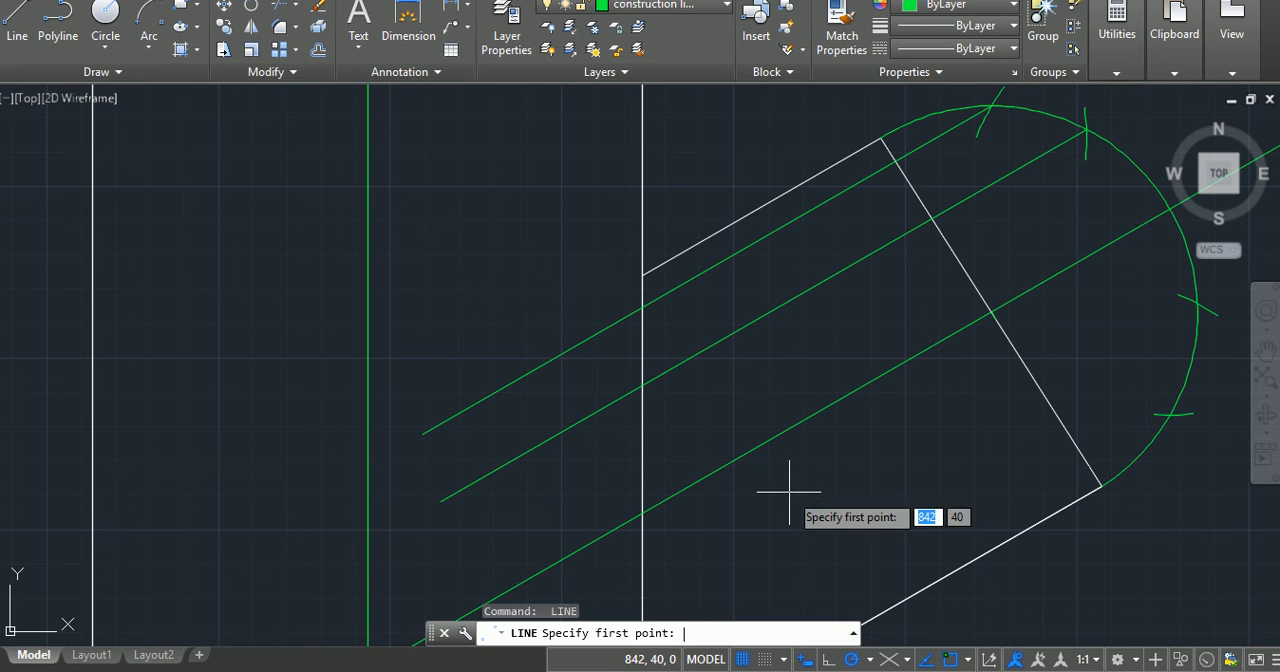
Step: Draw a line about 62 long at 210° from the first tick below the inclined centreline on the arm's end arc
{"action": "left_click", "coordinate": [1197, 300]}
{"action": "middle_click_drag", "start_coordinate": [683, 569], "coordinate": [703, 429]}
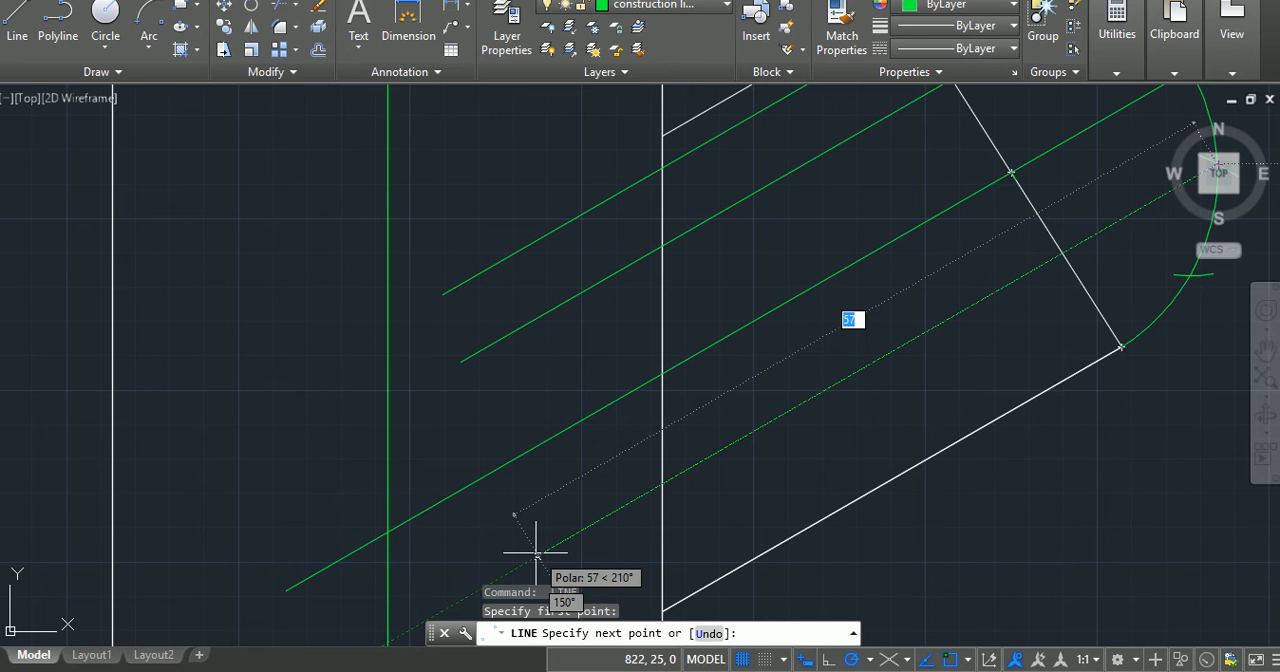
{"action": "middle_click_drag", "start_coordinate": [486, 572], "coordinate": [503, 420]}
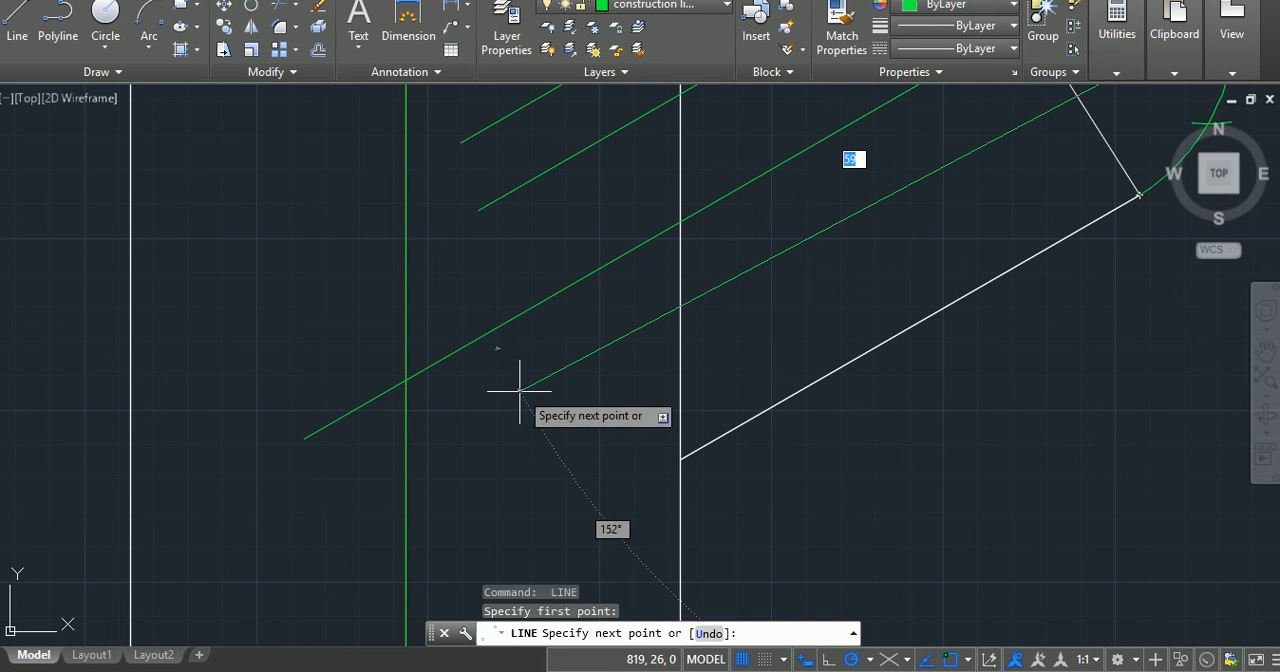
{"action": "left_click", "coordinate": [489, 441]}
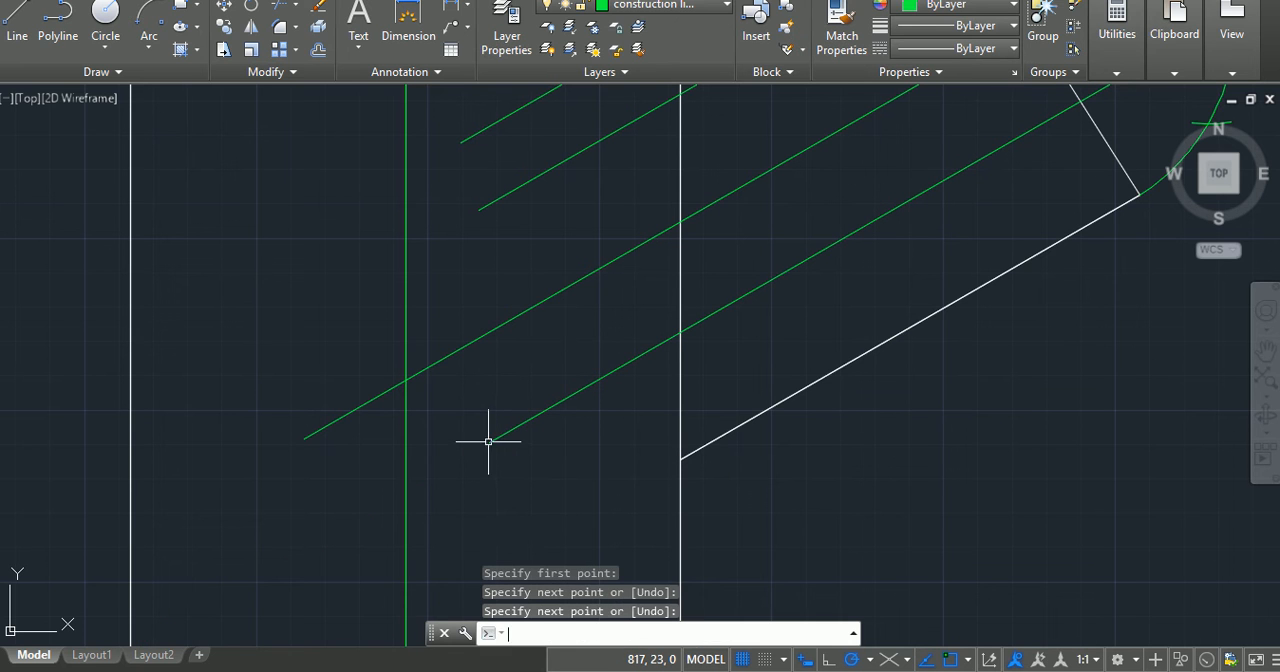
{"action": "key", "text": "Return"}
Step: Draw a line about 58 long at 210° from the exact crossing of the lowest tick and the inclined arm's end arc
{"action": "scroll", "coordinate": [1000, 237], "scroll_direction": "down", "scroll_amount": 2}
{"action": "key", "text": "Return"}
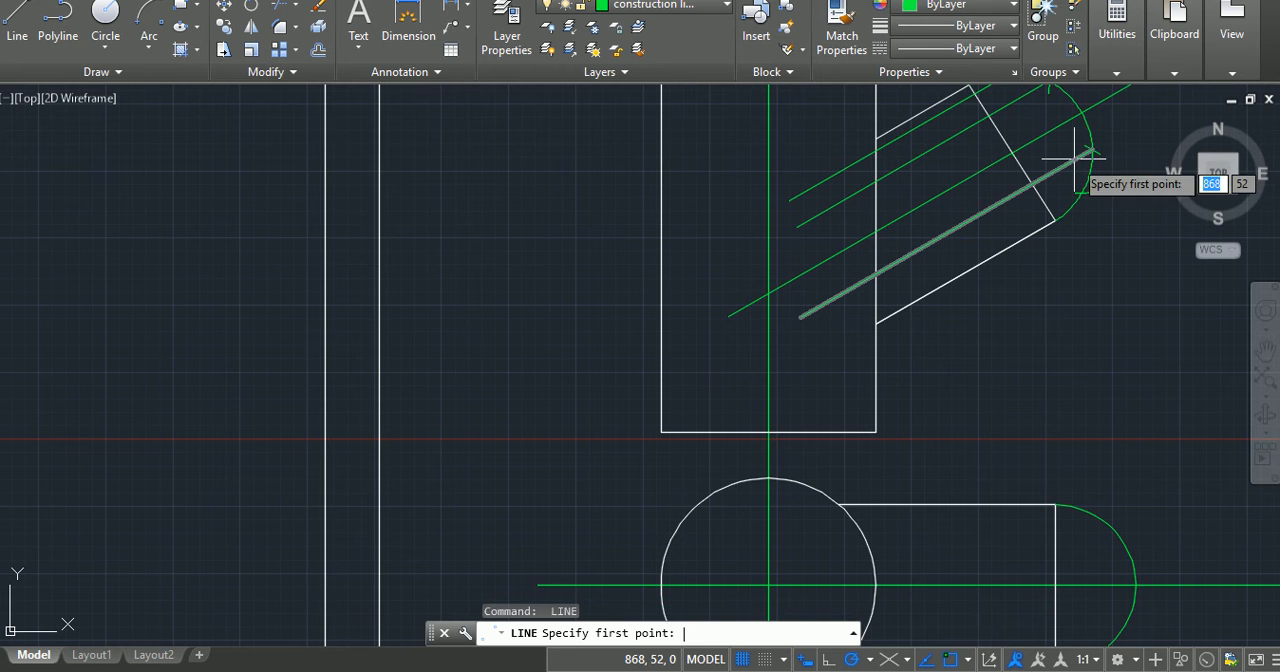
{"action": "scroll", "coordinate": [1080, 180], "scroll_direction": "up", "scroll_amount": 3}
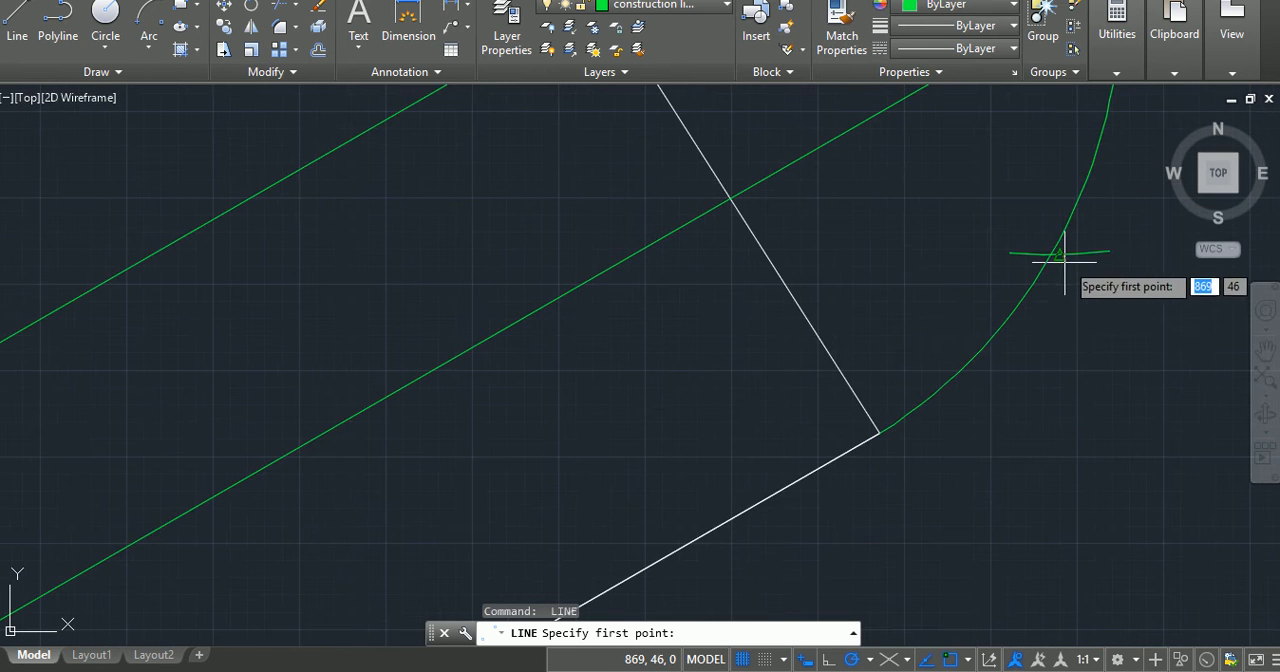
{"action": "scroll", "coordinate": [1048, 236], "scroll_direction": "up", "scroll_amount": 3}
{"action": "left_click", "coordinate": [1042, 236]}
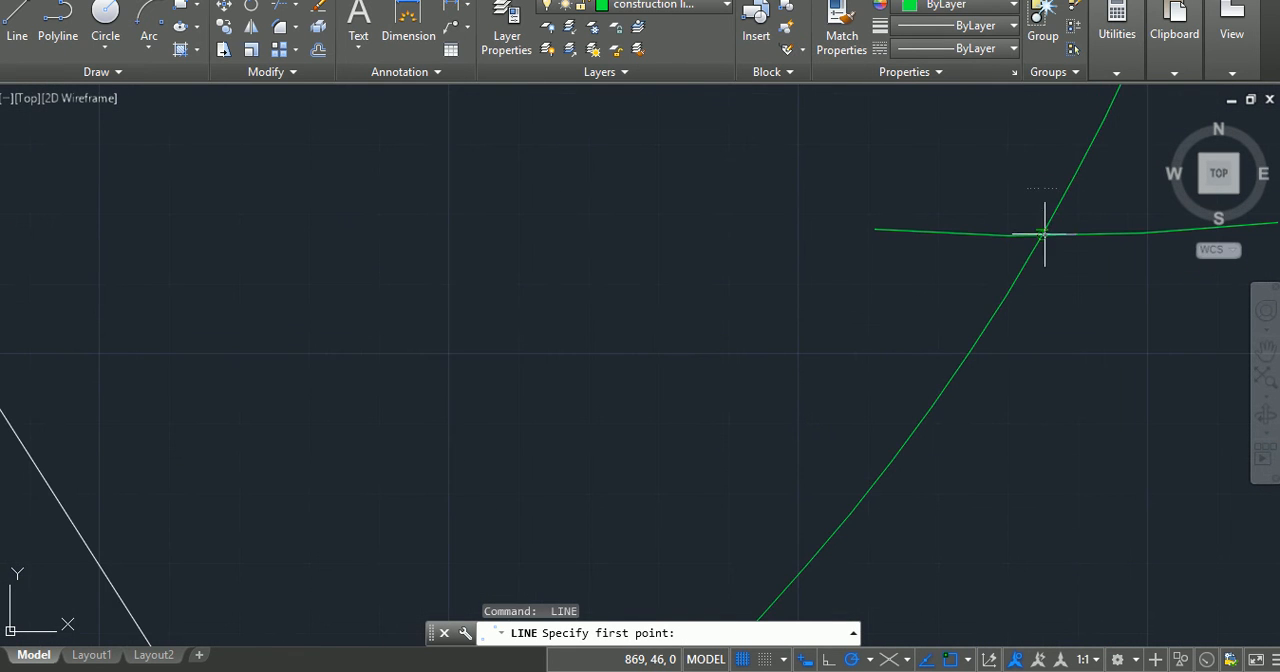
{"action": "scroll", "coordinate": [600, 500], "scroll_direction": "down", "scroll_amount": 2}
{"action": "scroll", "coordinate": [597, 505], "scroll_direction": "up", "scroll_amount": 4}
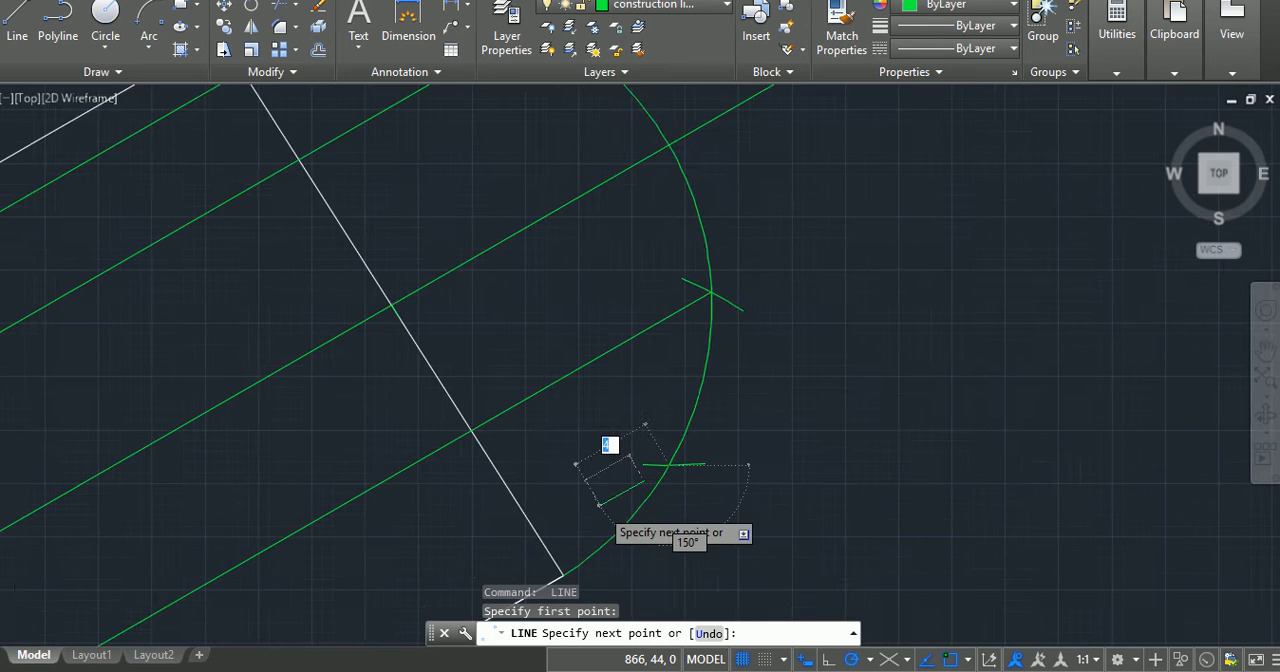
{"action": "scroll", "coordinate": [870, 298], "scroll_direction": "down", "scroll_amount": 6}
{"action": "middle_click", "coordinate": [870, 298]}
{"action": "middle_click", "coordinate": [870, 298]}
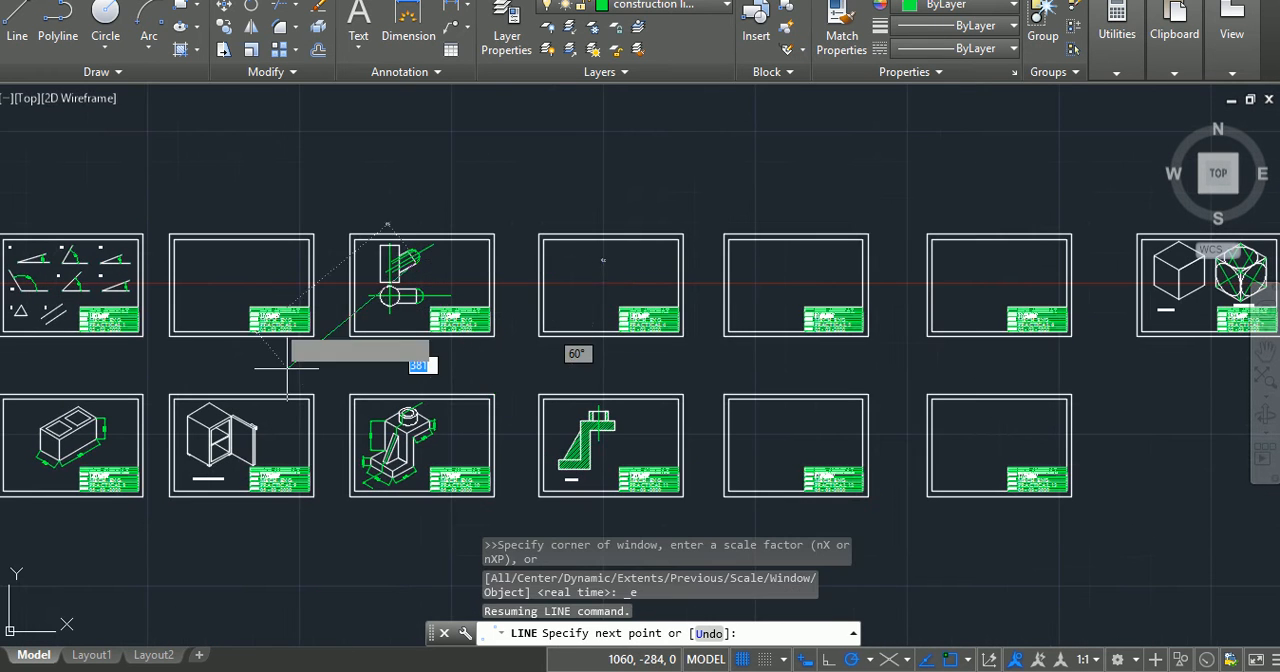
{"action": "scroll", "coordinate": [416, 242], "scroll_direction": "up", "scroll_amount": 6}
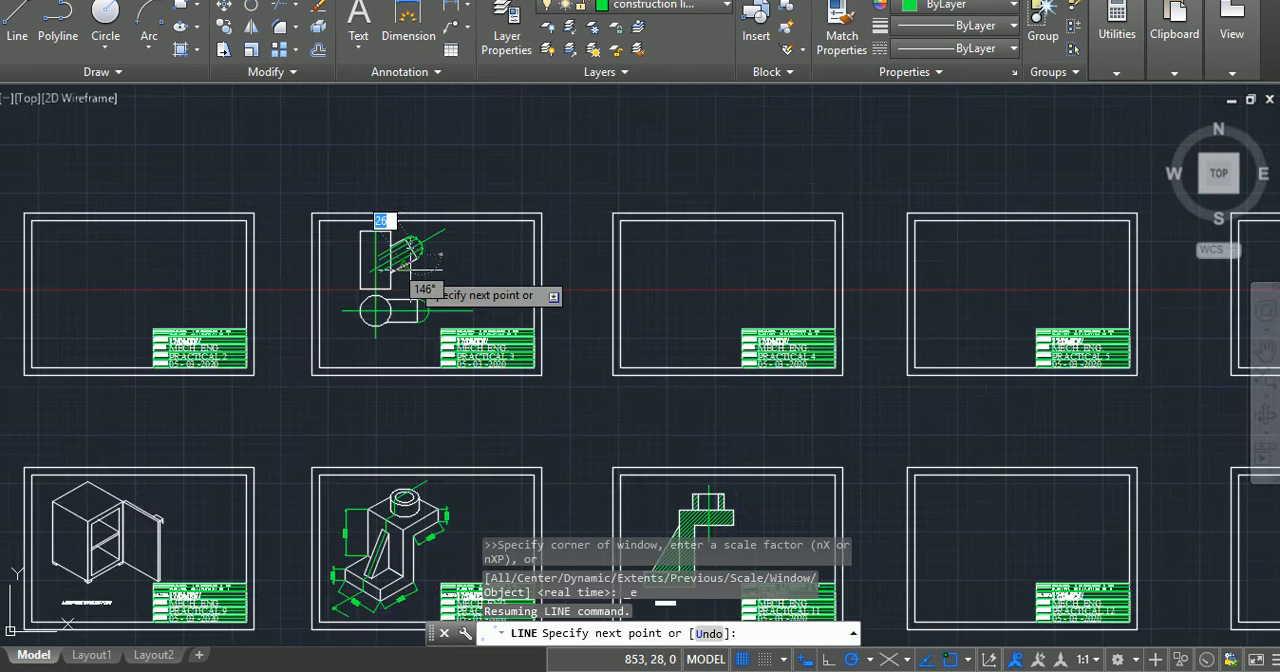
{"action": "scroll", "coordinate": [410, 268], "scroll_direction": "up", "scroll_amount": 4}
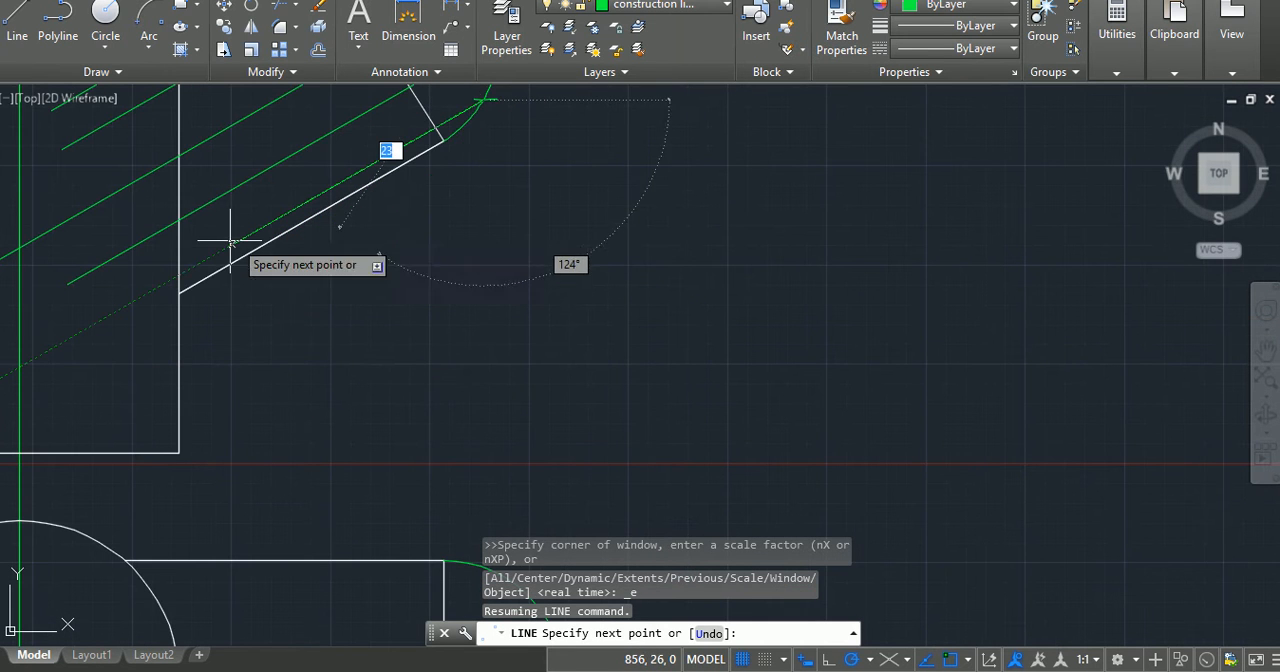
{"action": "left_click", "coordinate": [77, 338]}
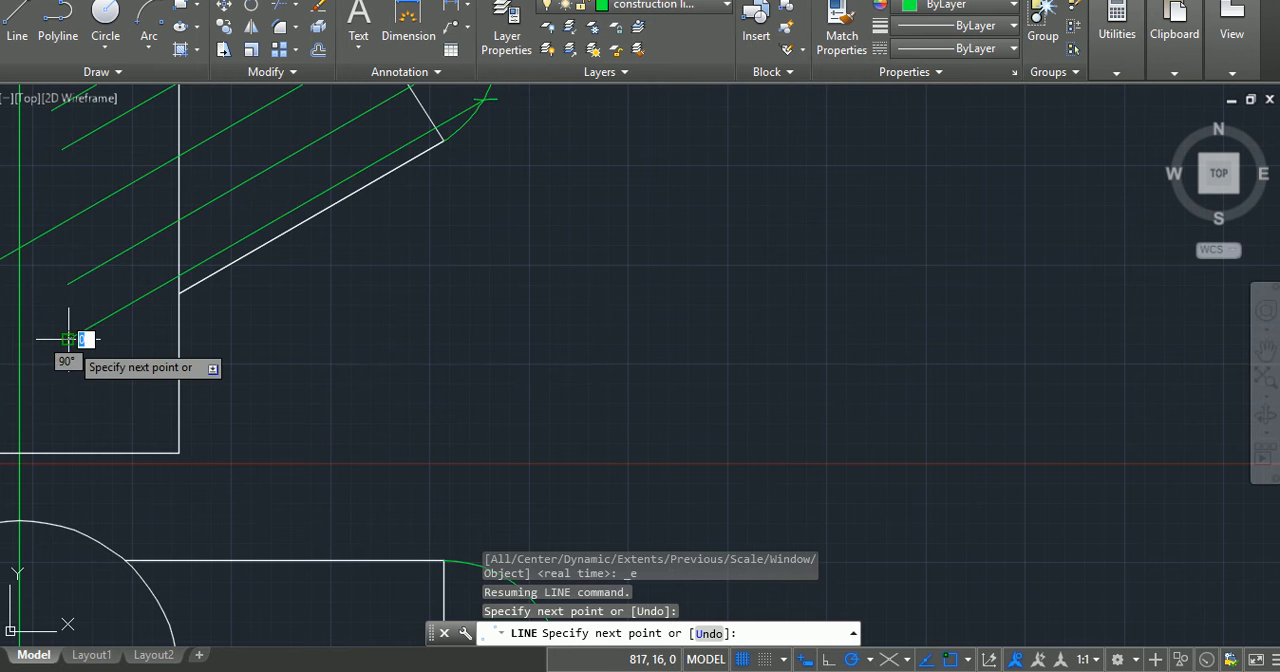
{"action": "key", "text": "Return"}
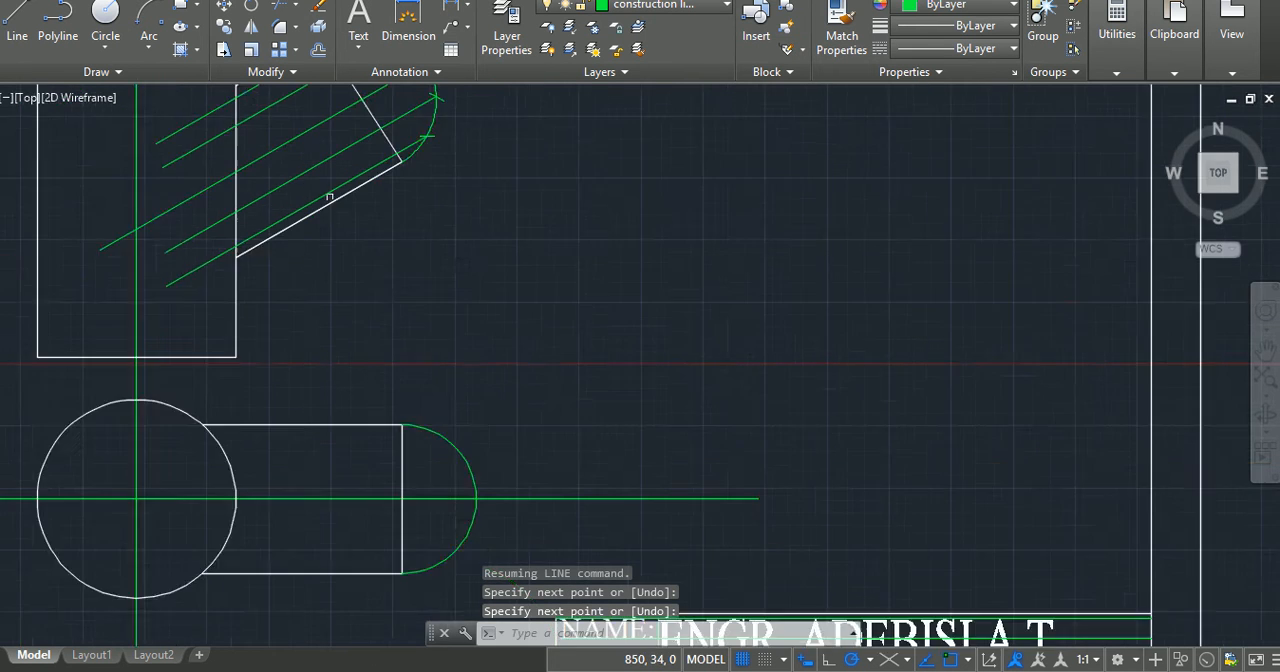
Step: In the lower view, draw a line about 62 long at 180° from the end arc's uppermost tick past the circle's vertical centreline
{"action": "scroll", "coordinate": [330, 197], "scroll_direction": "down", "scroll_amount": 5}
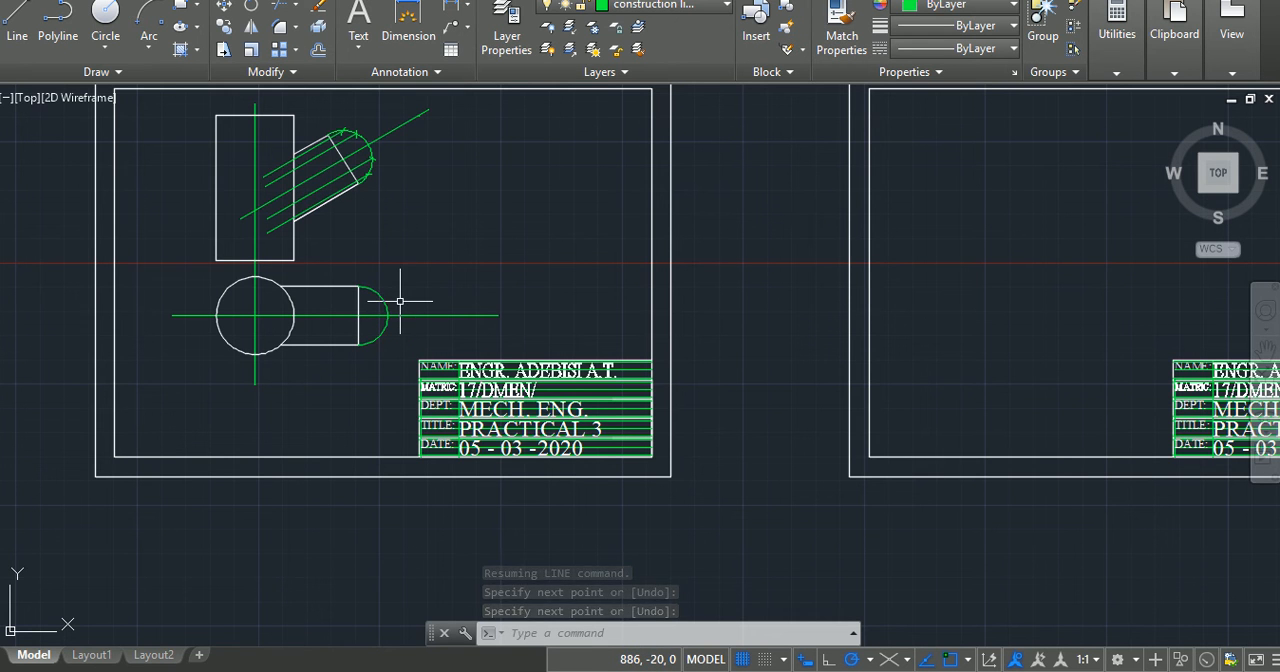
{"action": "scroll", "coordinate": [389, 311], "scroll_direction": "up", "scroll_amount": 3}
{"action": "scroll", "coordinate": [390, 300], "scroll_direction": "down", "scroll_amount": 3}
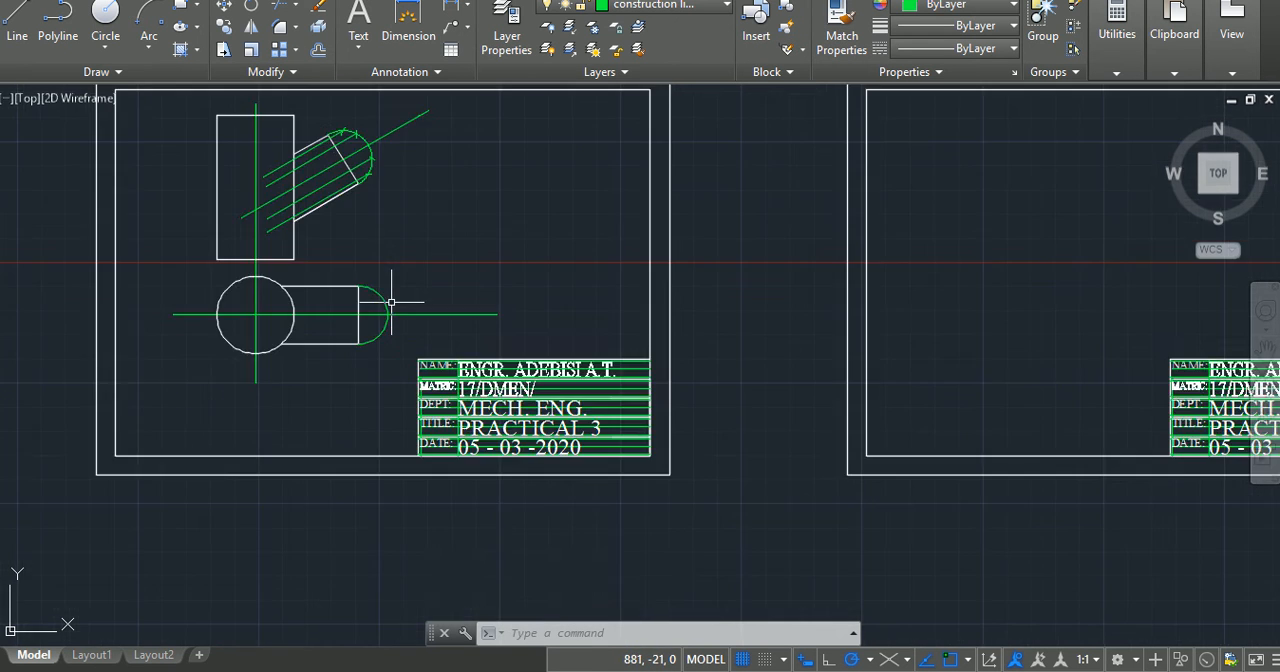
{"action": "scroll", "coordinate": [391, 301], "scroll_direction": "up", "scroll_amount": 4}
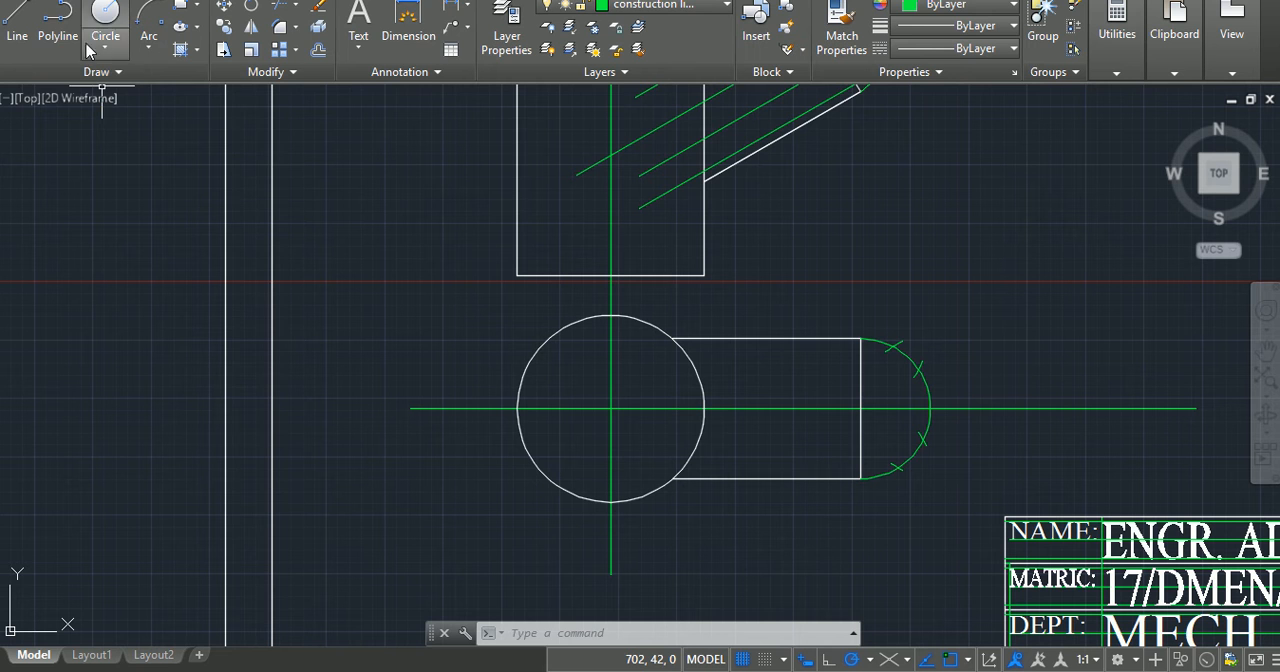
{"action": "left_click", "coordinate": [18, 22]}
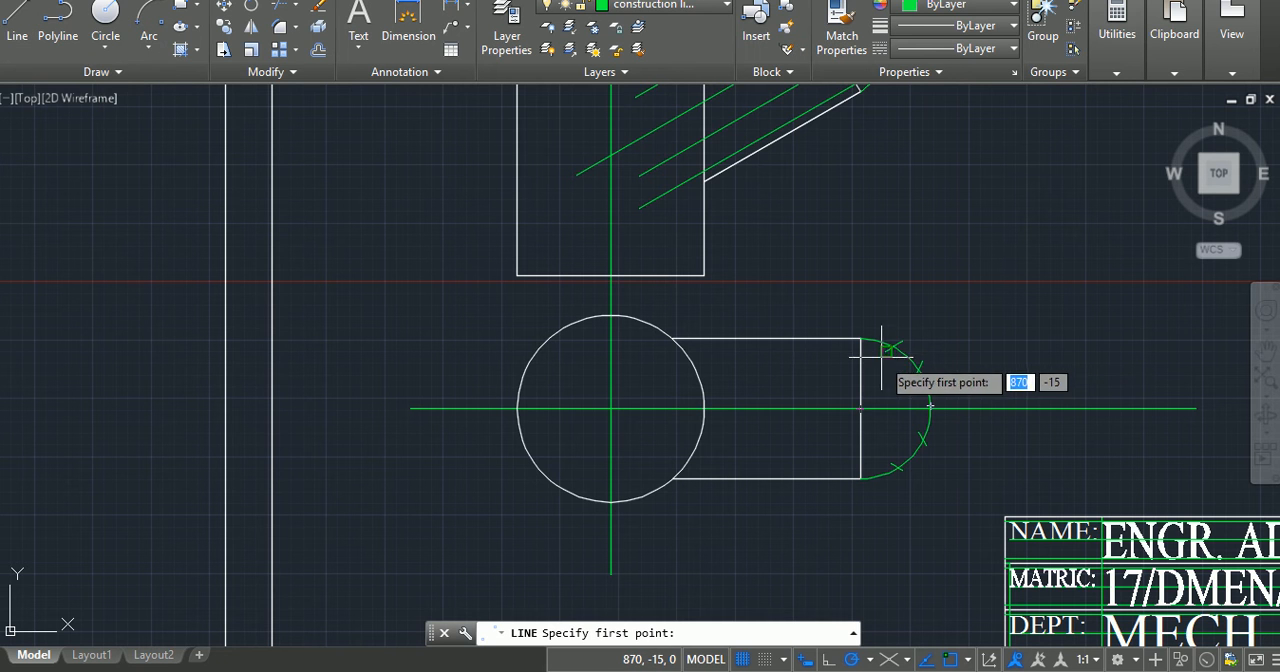
{"action": "scroll", "coordinate": [889, 345], "scroll_direction": "up", "scroll_amount": 10}
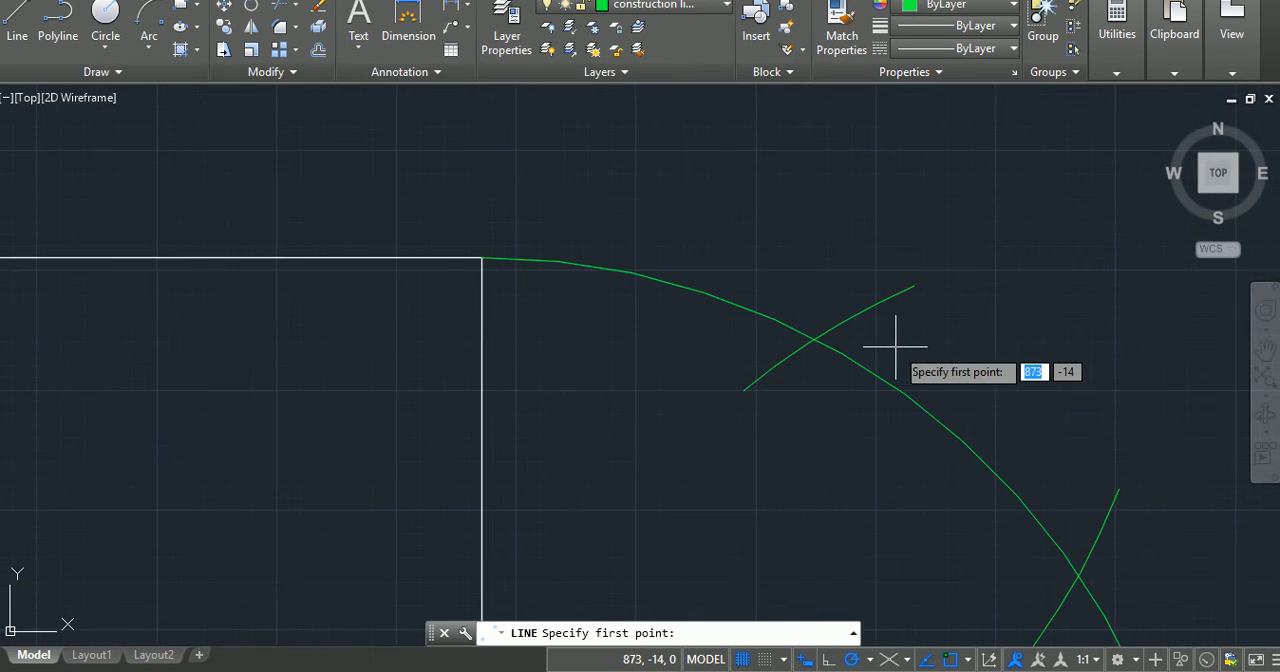
{"action": "left_click", "coordinate": [815, 338]}
{"action": "scroll", "coordinate": [457, 443], "scroll_direction": "down", "scroll_amount": 2}
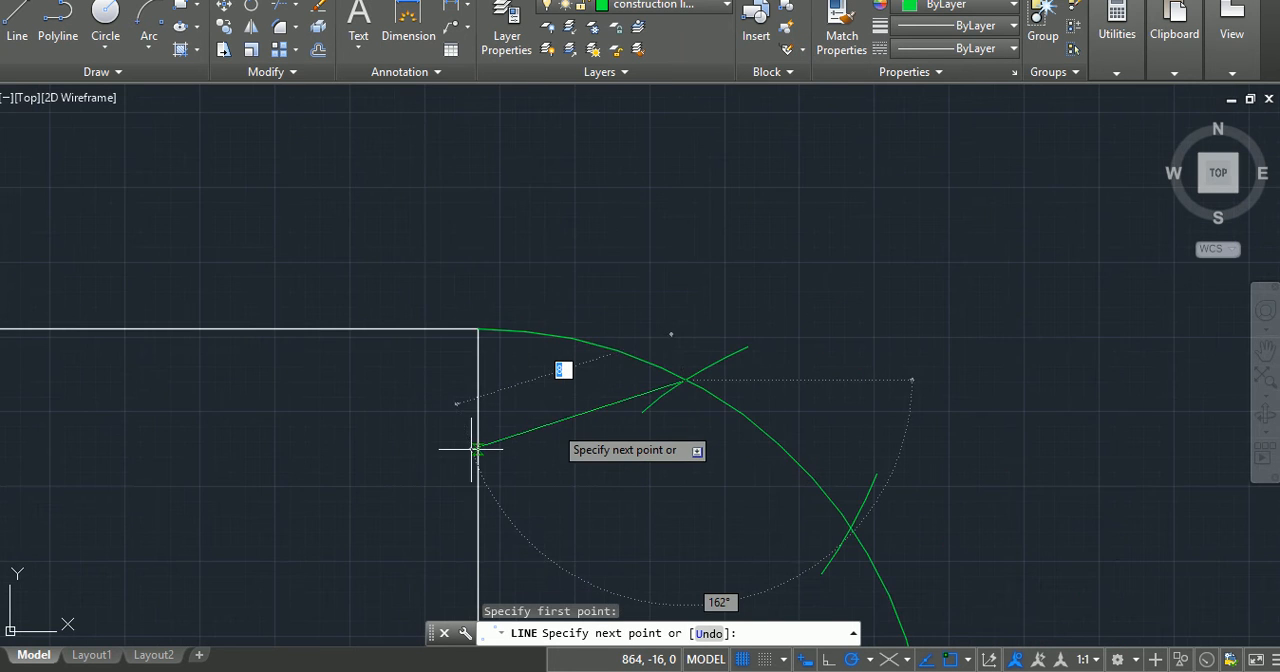
{"action": "middle_click_drag", "start_coordinate": [554, 425], "coordinate": [1279, 267]}
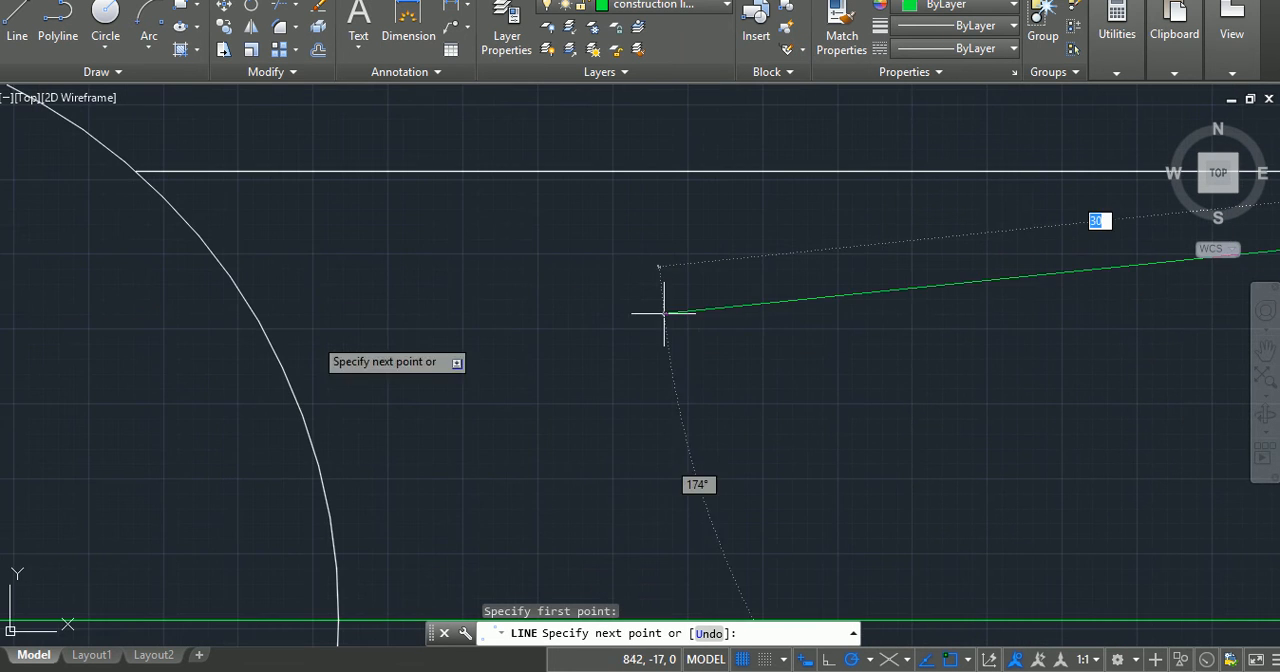
{"action": "scroll", "coordinate": [45, 258], "scroll_direction": "down", "scroll_amount": 2}
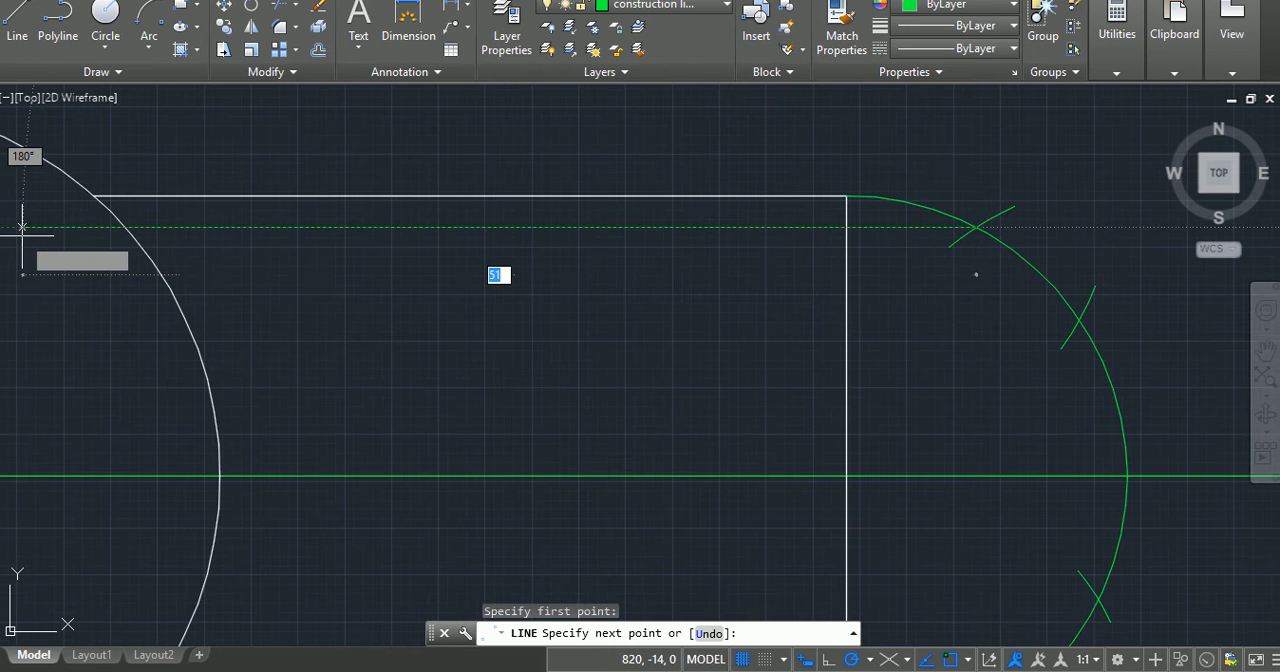
{"action": "middle_click_drag", "start_coordinate": [45, 238], "coordinate": [793, 242]}
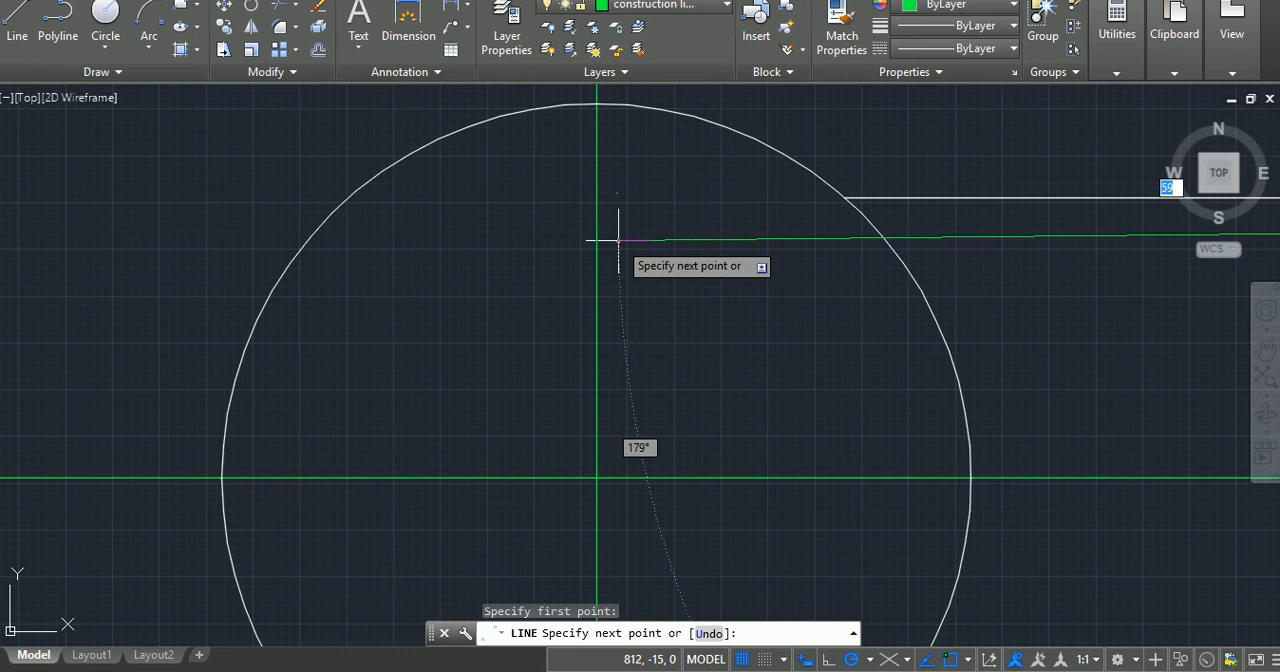
{"action": "left_click", "coordinate": [565, 229]}
{"action": "key", "text": "Return"}
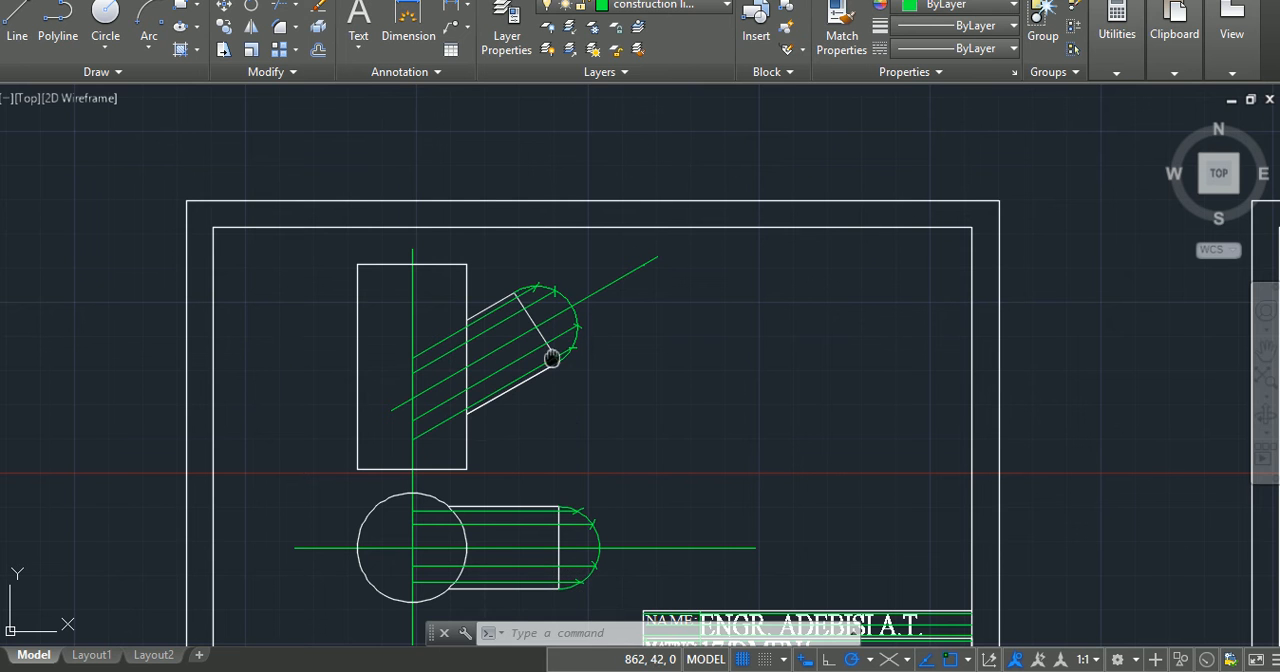
Step: Draw a line about 78 long at 90° from the crossing of the circle and the lower view's uppermost horizontal projection line into the upper view
{"action": "middle_click_drag", "start_coordinate": [543, 404], "coordinate": [540, 294]}
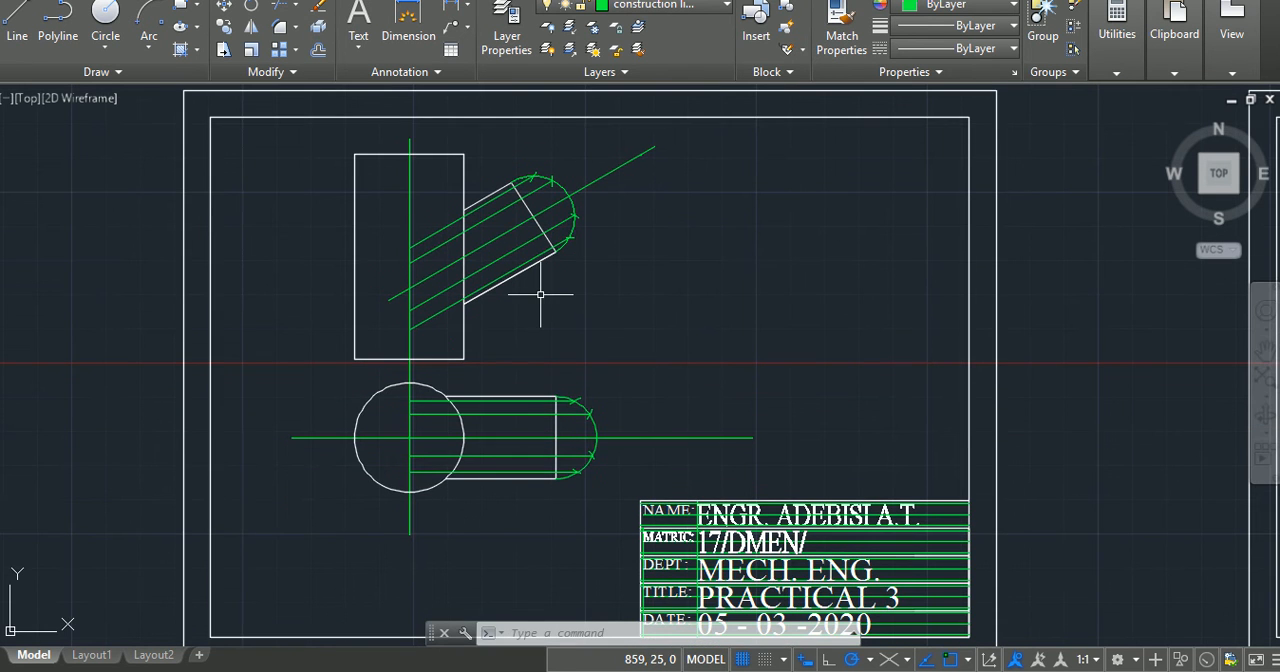
{"action": "key", "text": "Escape"}
{"action": "key", "text": "Escape"}
{"action": "key", "text": "Escape"}
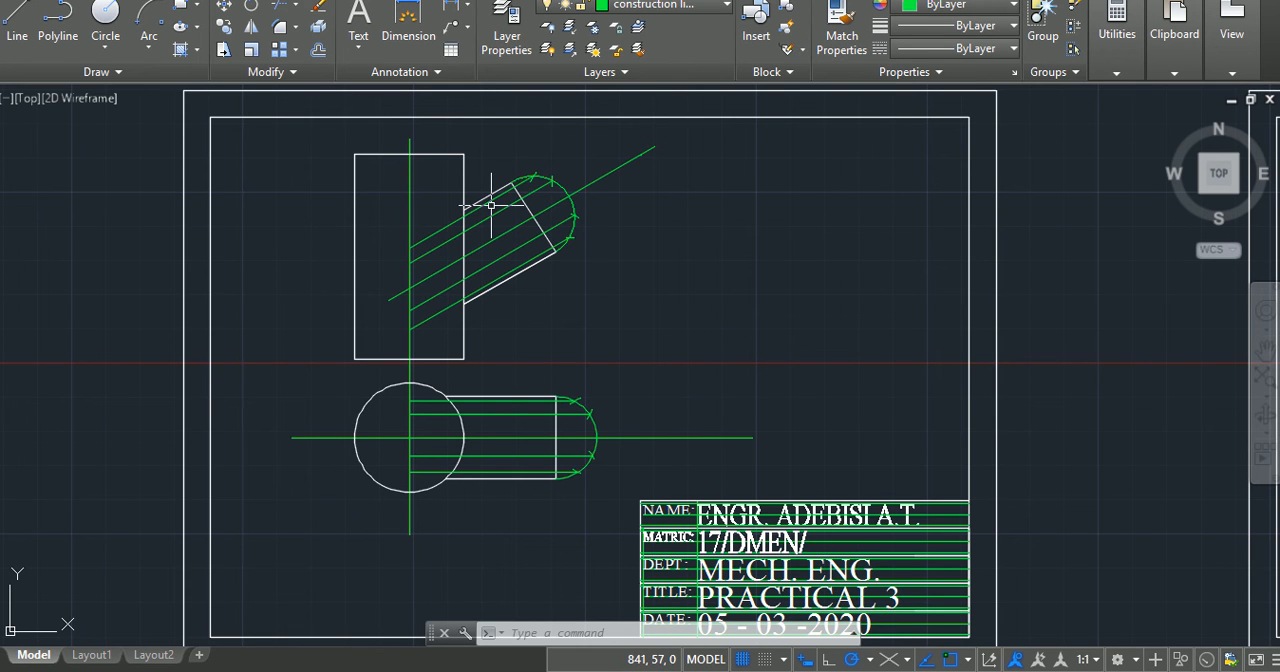
{"action": "scroll", "coordinate": [491, 205], "scroll_direction": "down", "scroll_amount": 1}
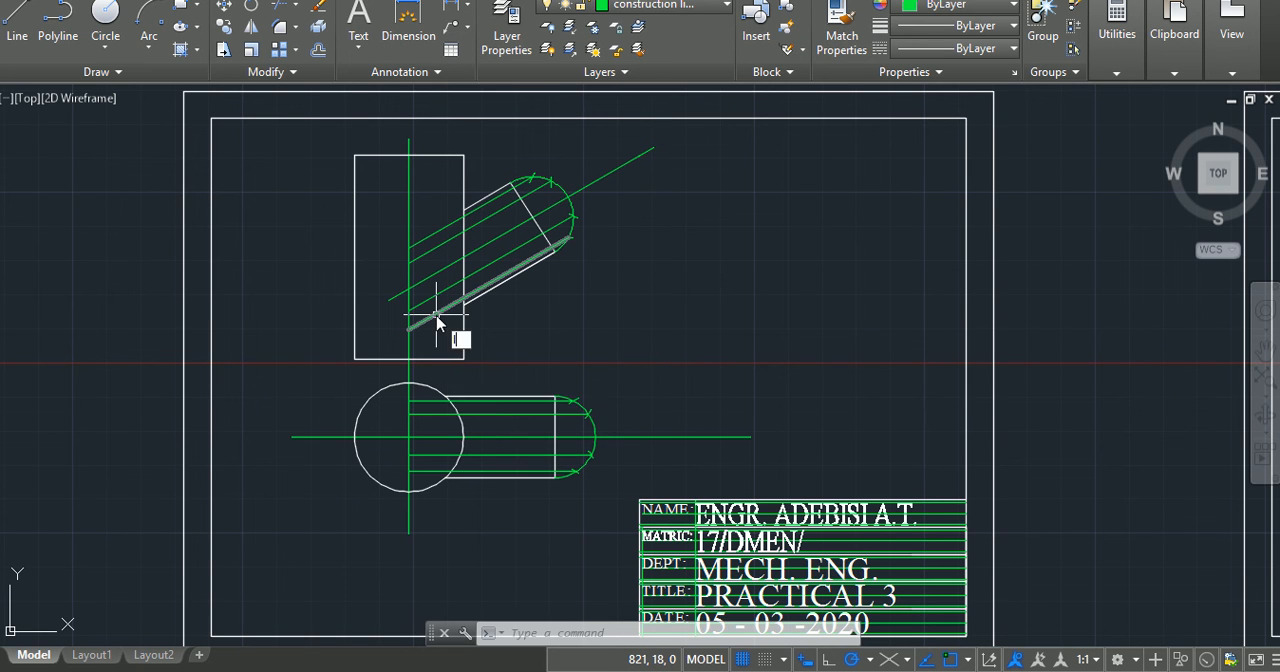
{"action": "type", "text": "L"}
{"action": "key", "text": "Return"}
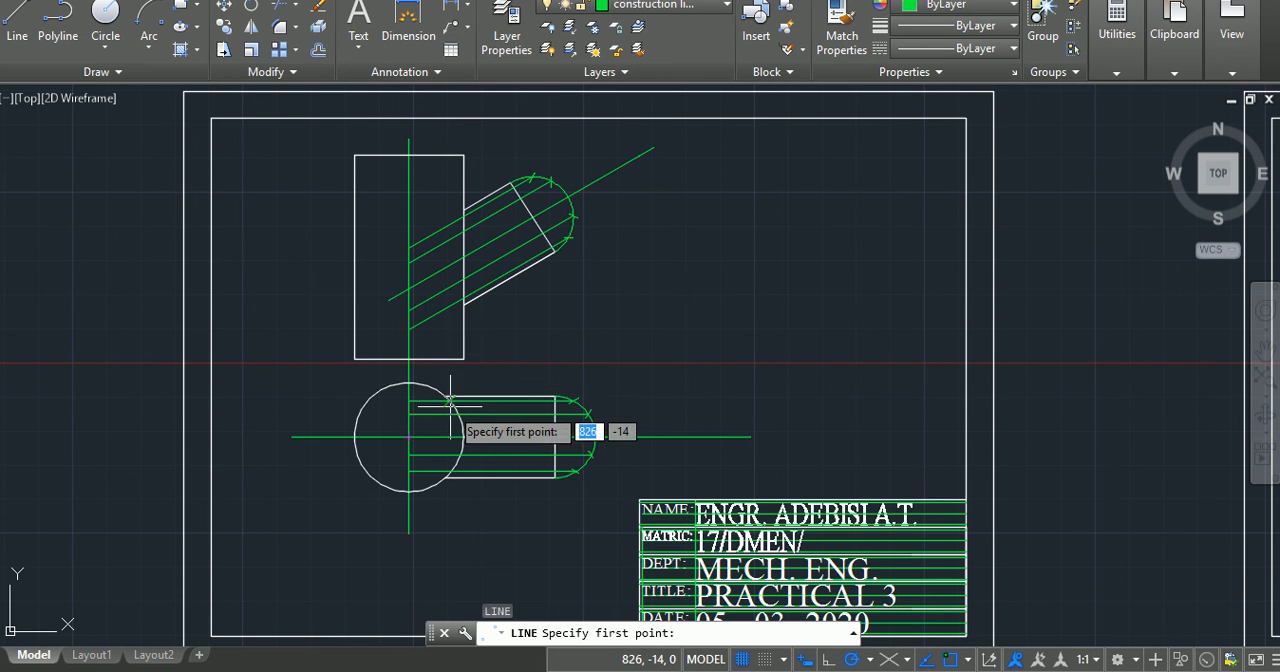
{"action": "scroll", "coordinate": [445, 400], "scroll_direction": "up", "scroll_amount": 5}
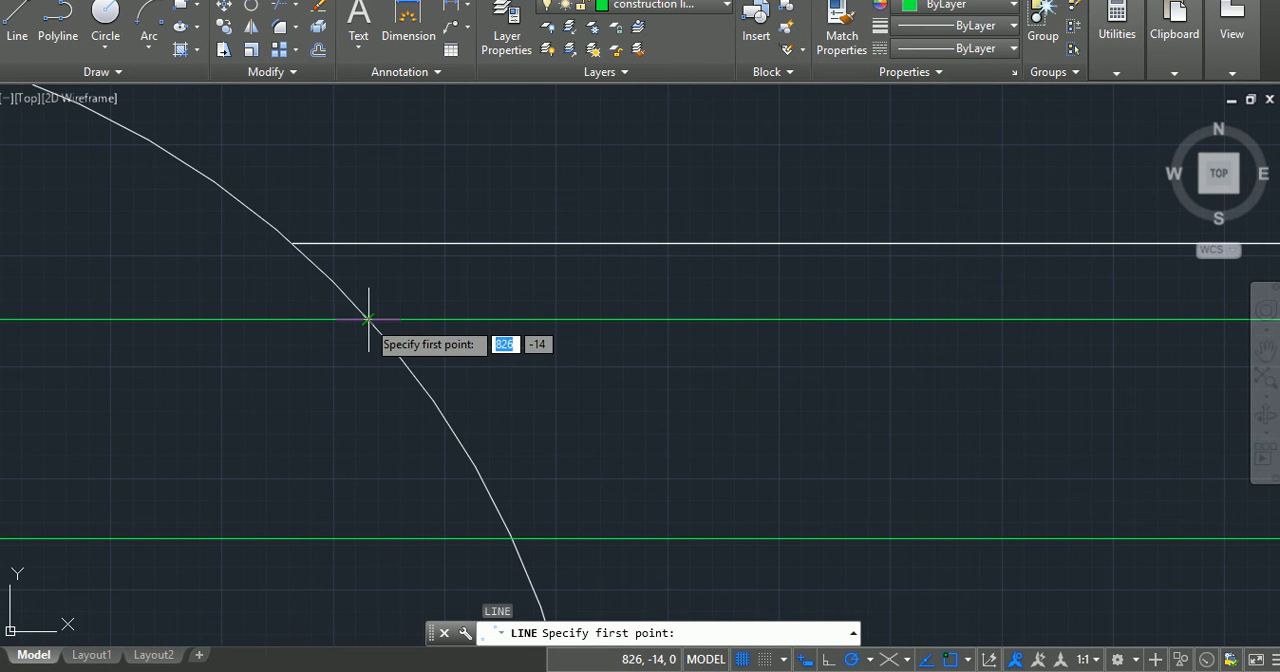
{"action": "left_click", "coordinate": [368, 319]}
{"action": "scroll", "coordinate": [314, 317], "scroll_direction": "down", "scroll_amount": 10}
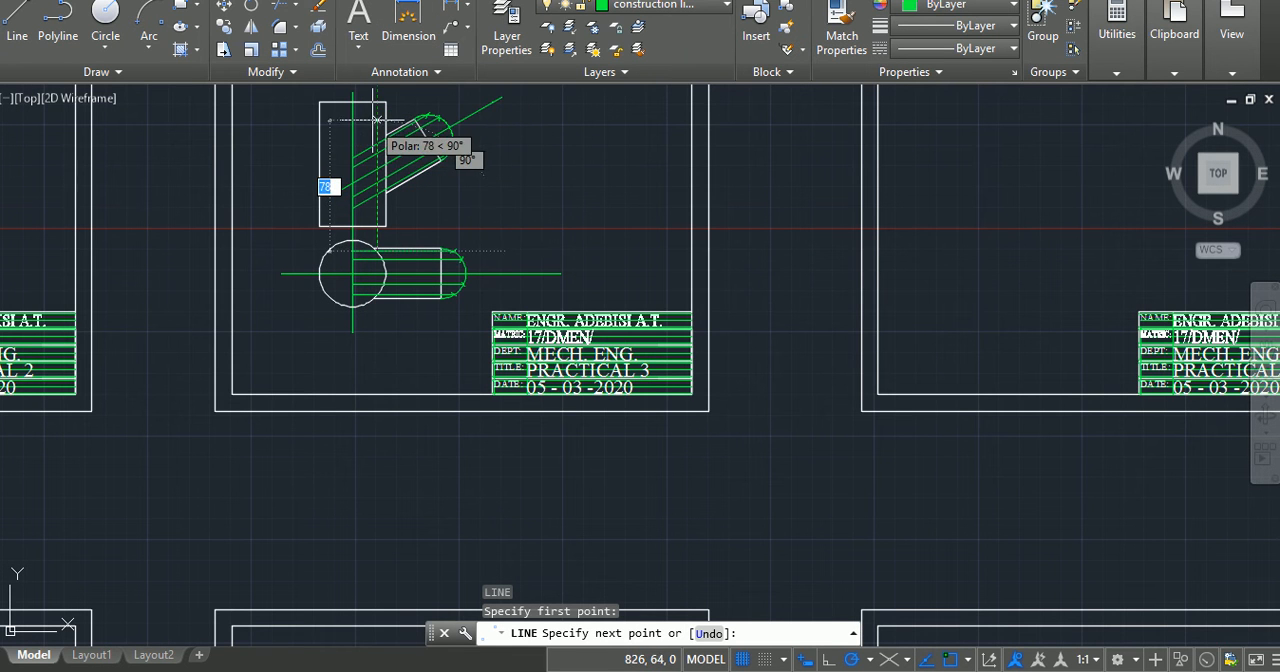
{"action": "left_click", "coordinate": [378, 120]}
{"action": "key", "text": "Return"}
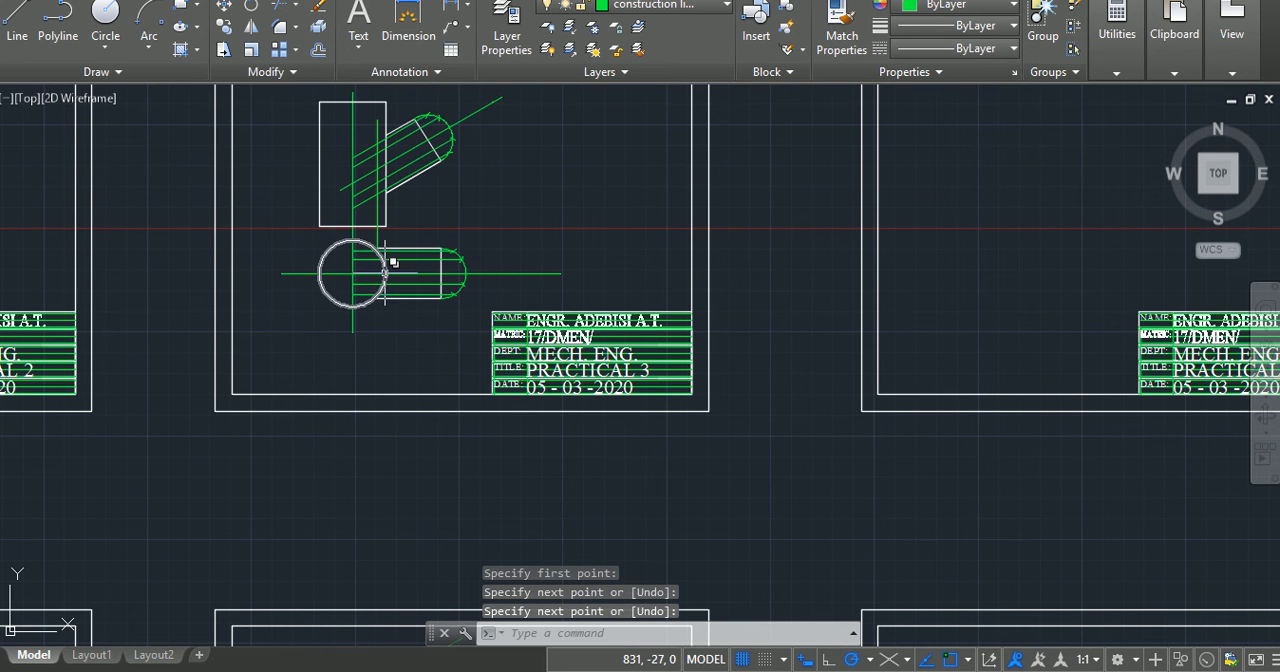
{"action": "scroll", "coordinate": [370, 265], "scroll_direction": "up", "scroll_amount": 8}
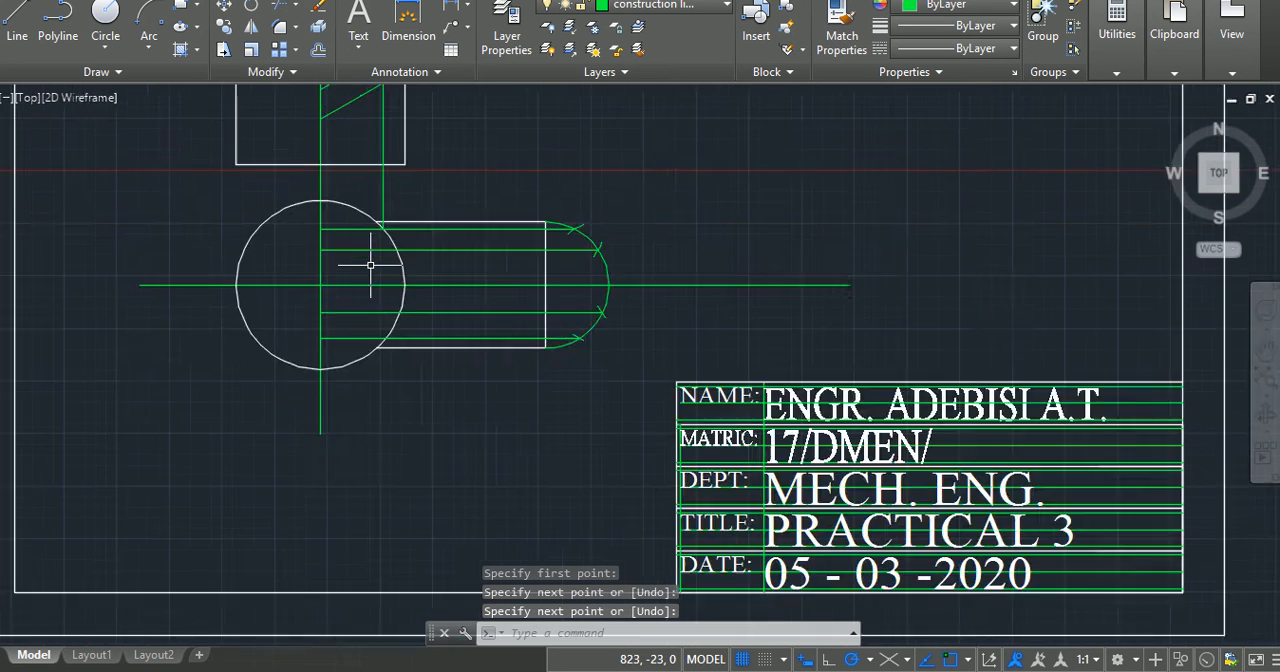
{"action": "scroll", "coordinate": [370, 265], "scroll_direction": "down", "scroll_amount": 2}
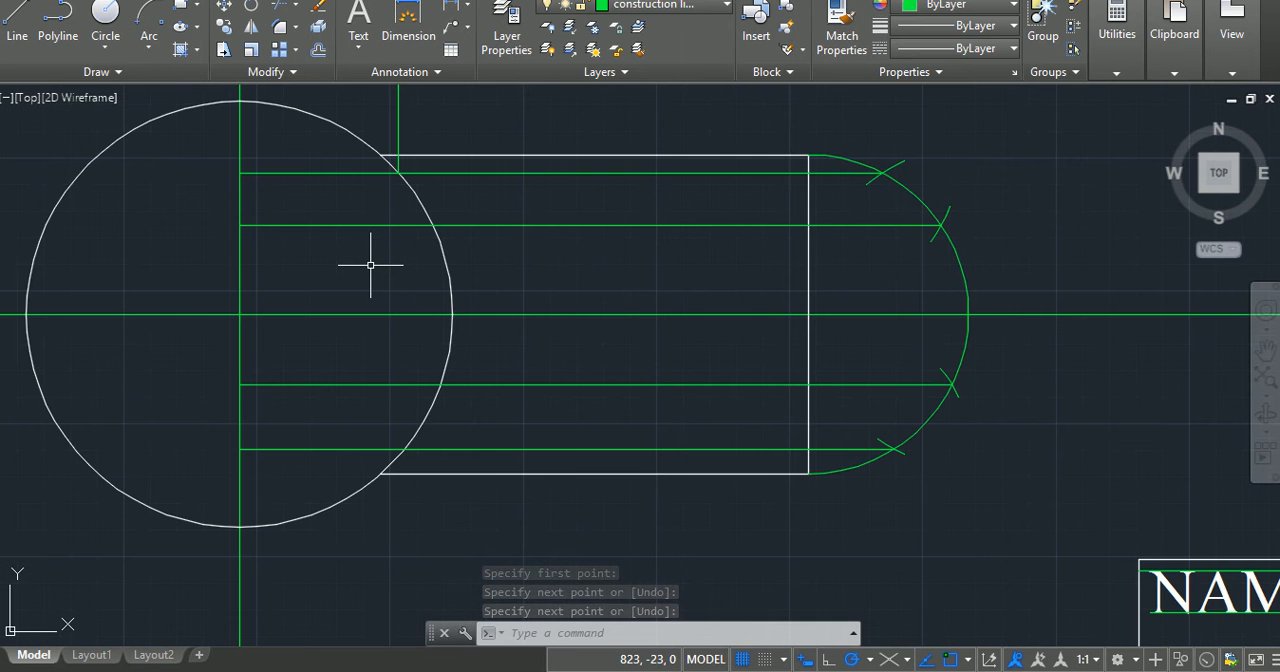
{"action": "type", "text": "l"}
{"action": "key", "text": "Return"}
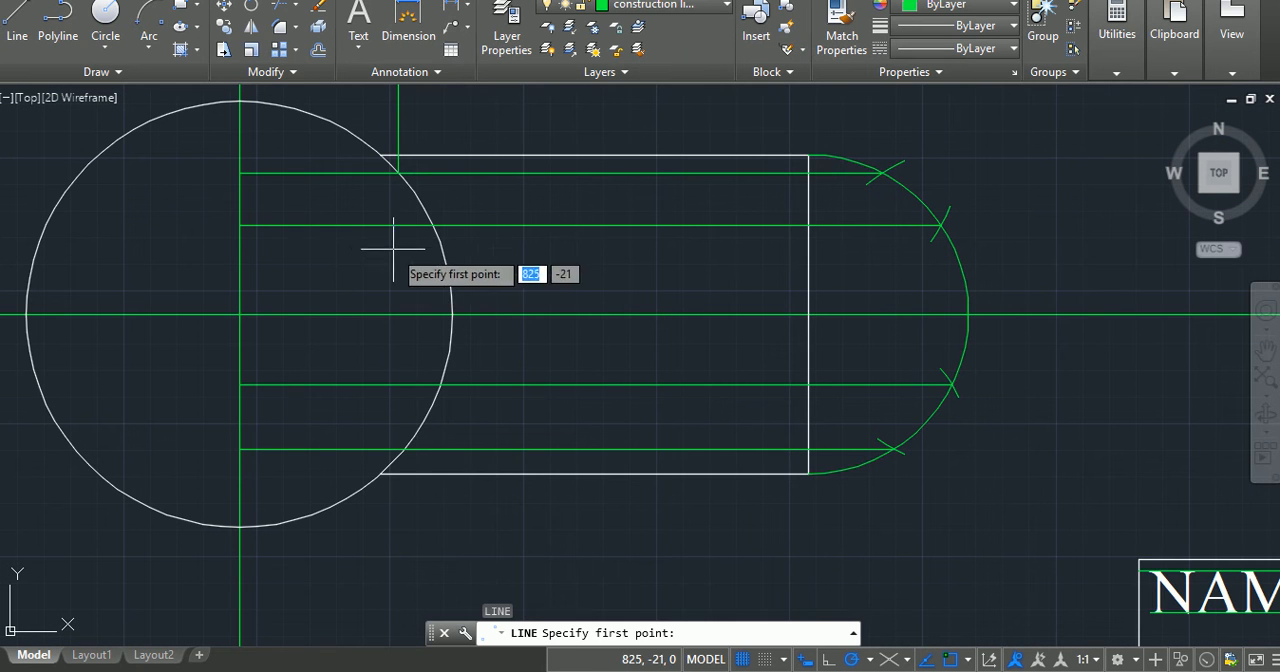
{"action": "left_click", "coordinate": [440, 384]}
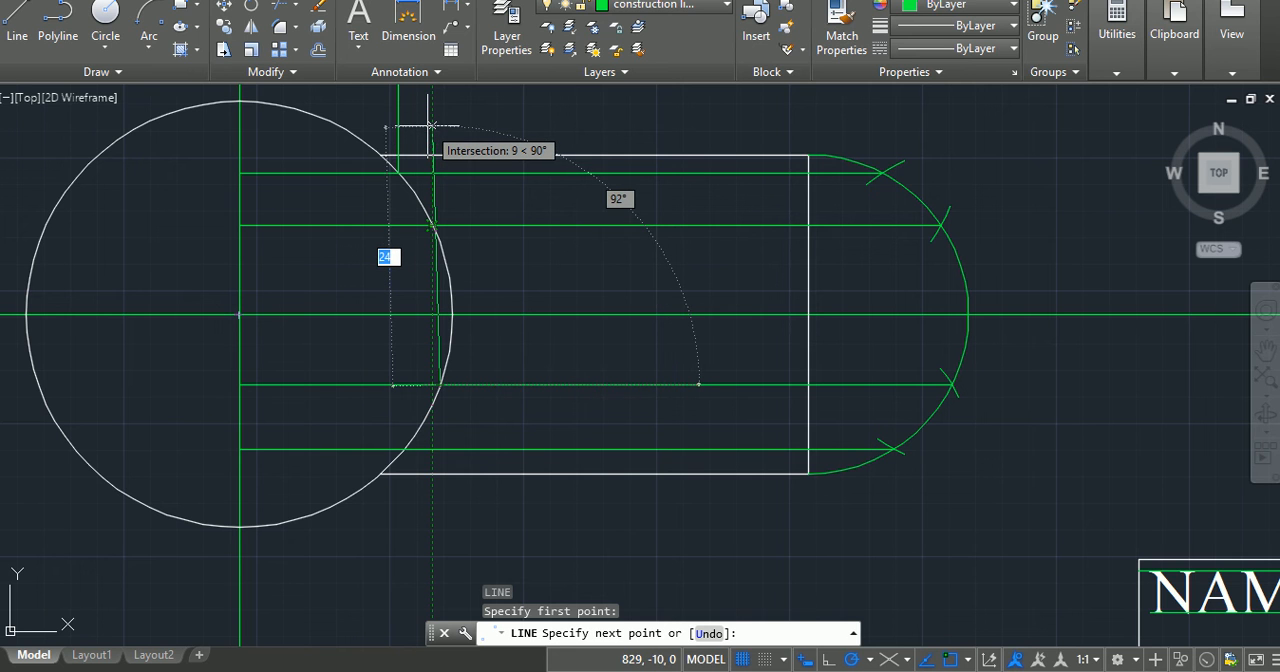
{"action": "key", "text": "Escape"}
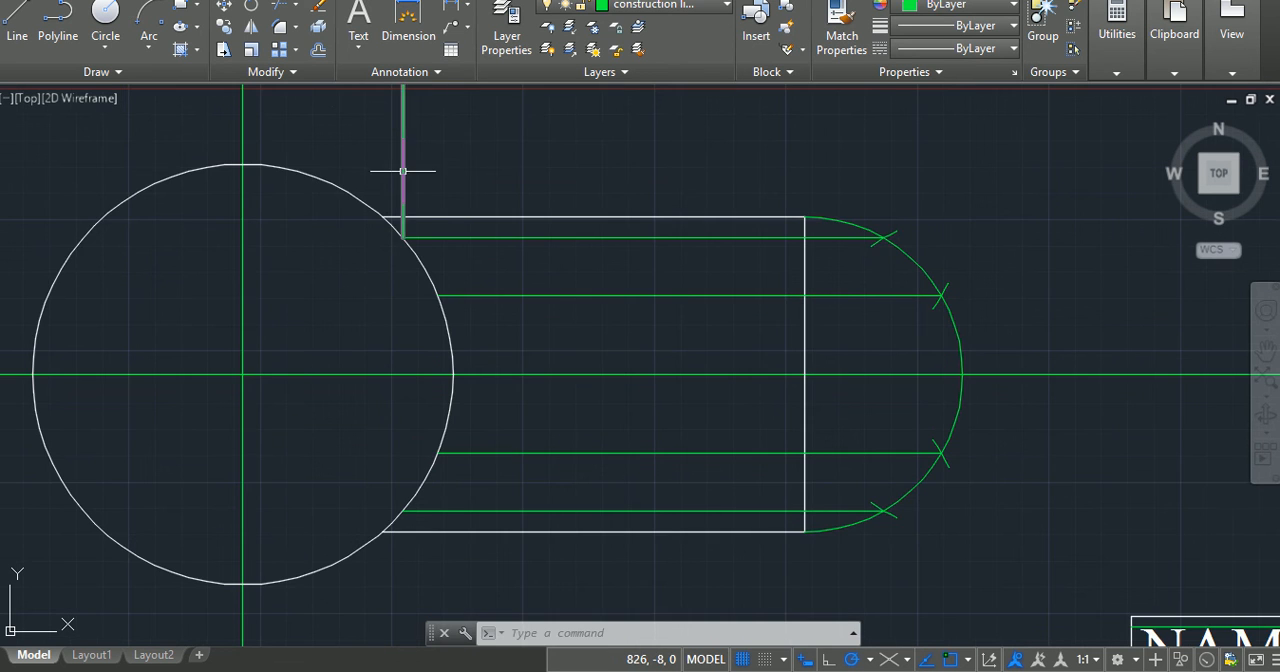
Step: Draw a line about 105 long at 90° from where the first horizontal projection line below the centreline meets the circle
{"action": "left_click", "coordinate": [17, 22]}
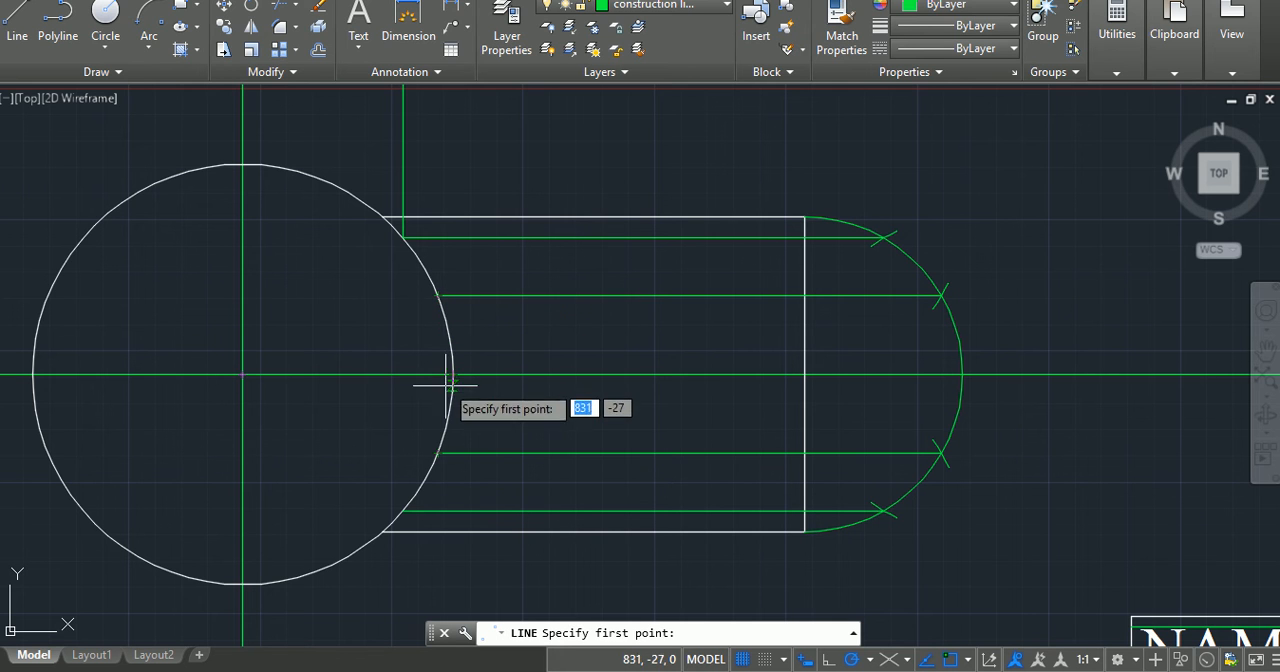
{"action": "left_click", "coordinate": [438, 453]}
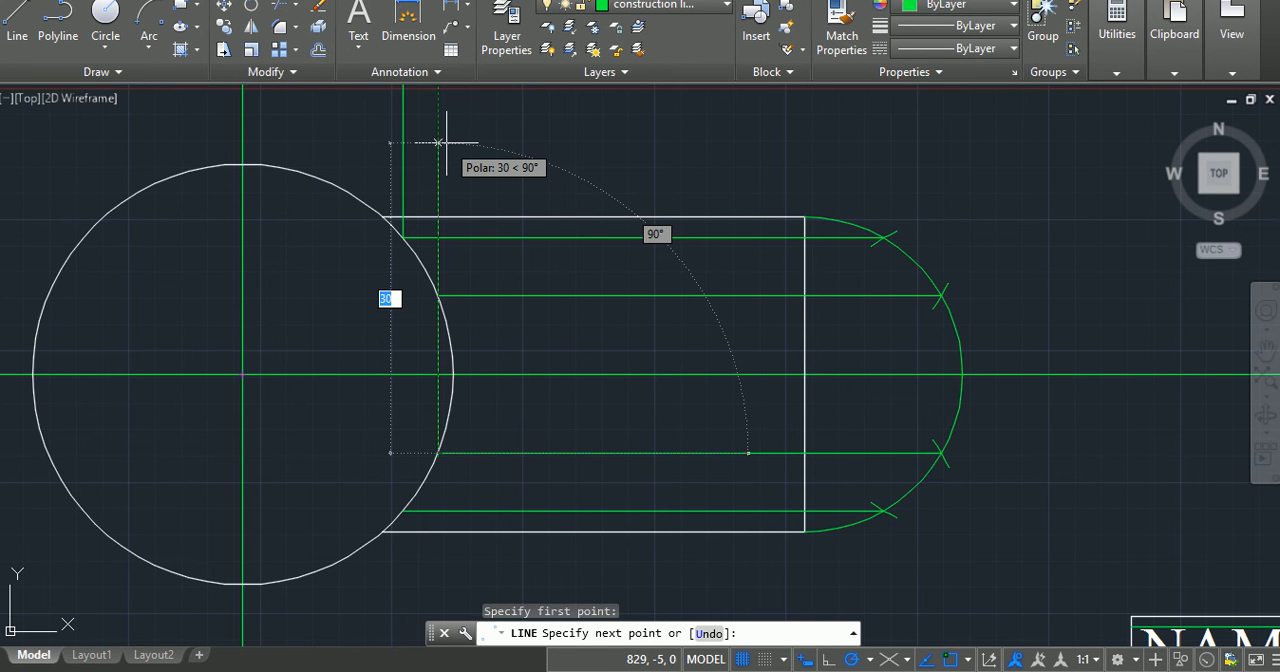
{"action": "scroll", "coordinate": [446, 143], "scroll_direction": "down", "scroll_amount": 8}
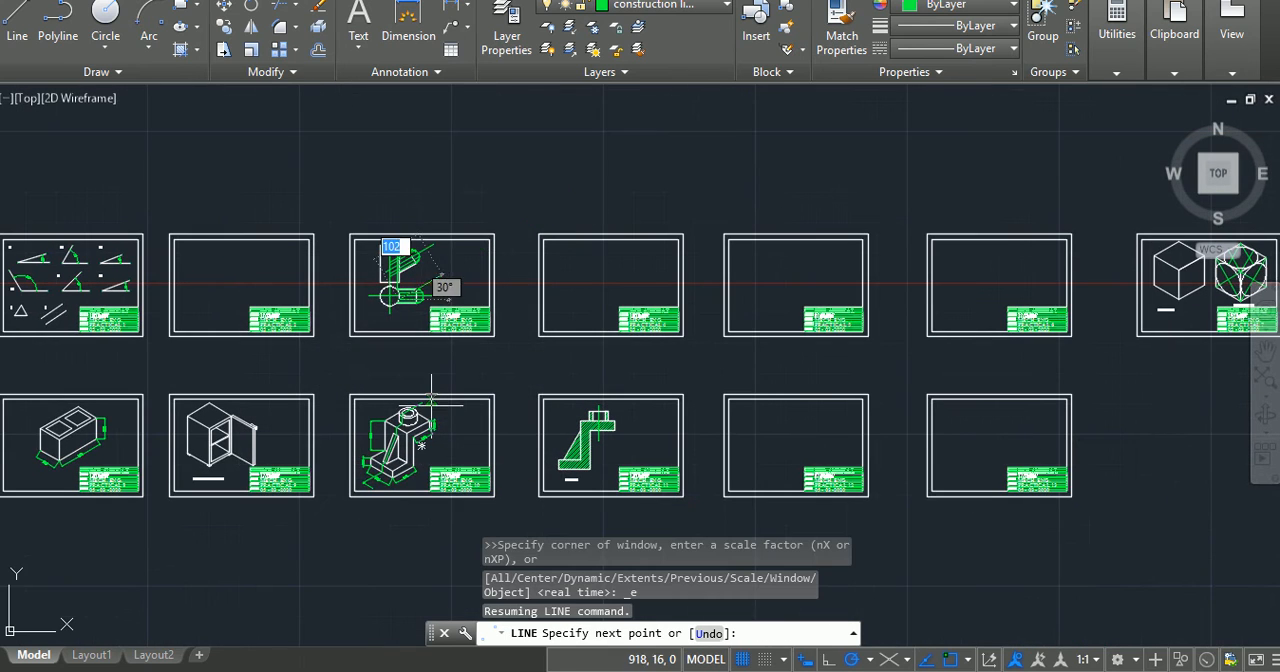
{"action": "scroll", "coordinate": [398, 313], "scroll_direction": "up", "scroll_amount": 8}
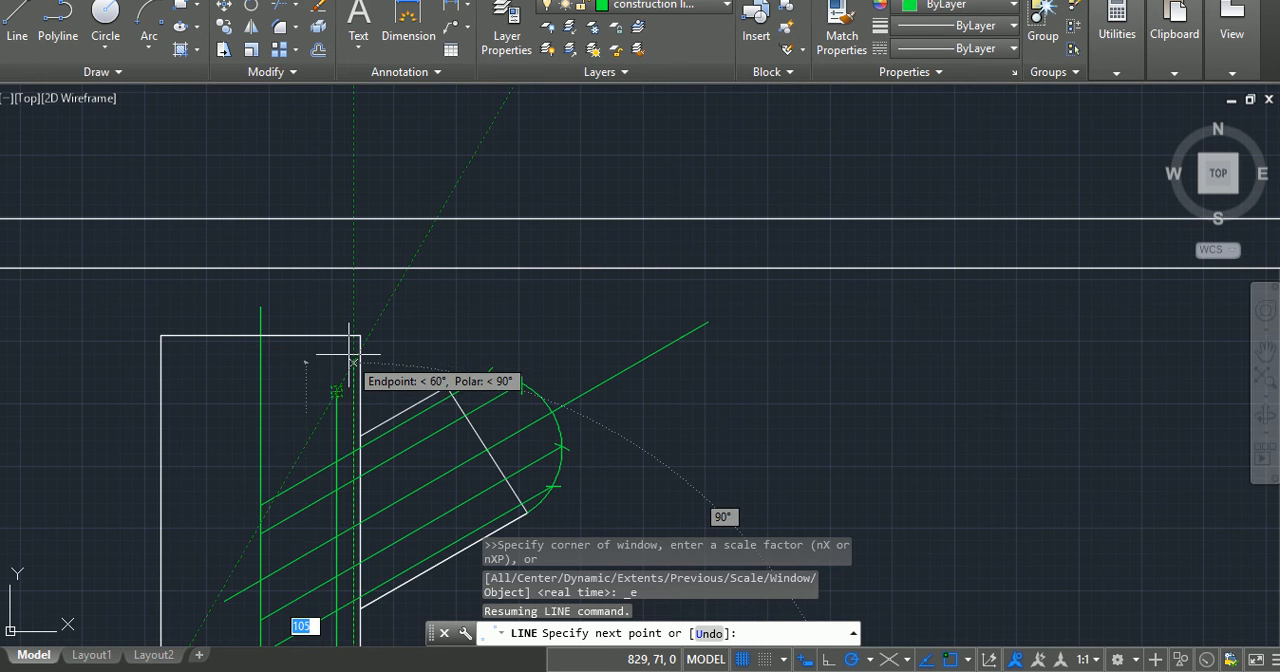
{"action": "left_click", "coordinate": [351, 360]}
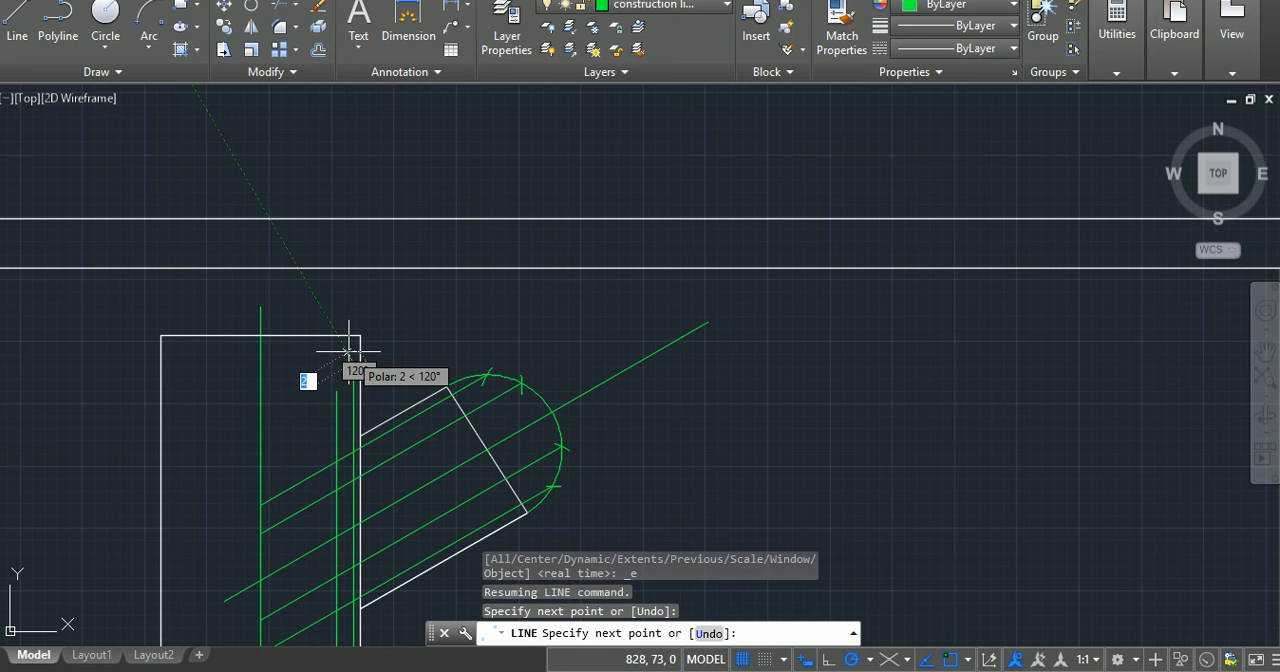
{"action": "key", "text": "Return"}
Step: Stretch the lower end of the 78-long vertical projection line down to where the lowest horizontal projection line meets the circle
{"action": "scroll", "coordinate": [349, 351], "scroll_direction": "down", "scroll_amount": 6}
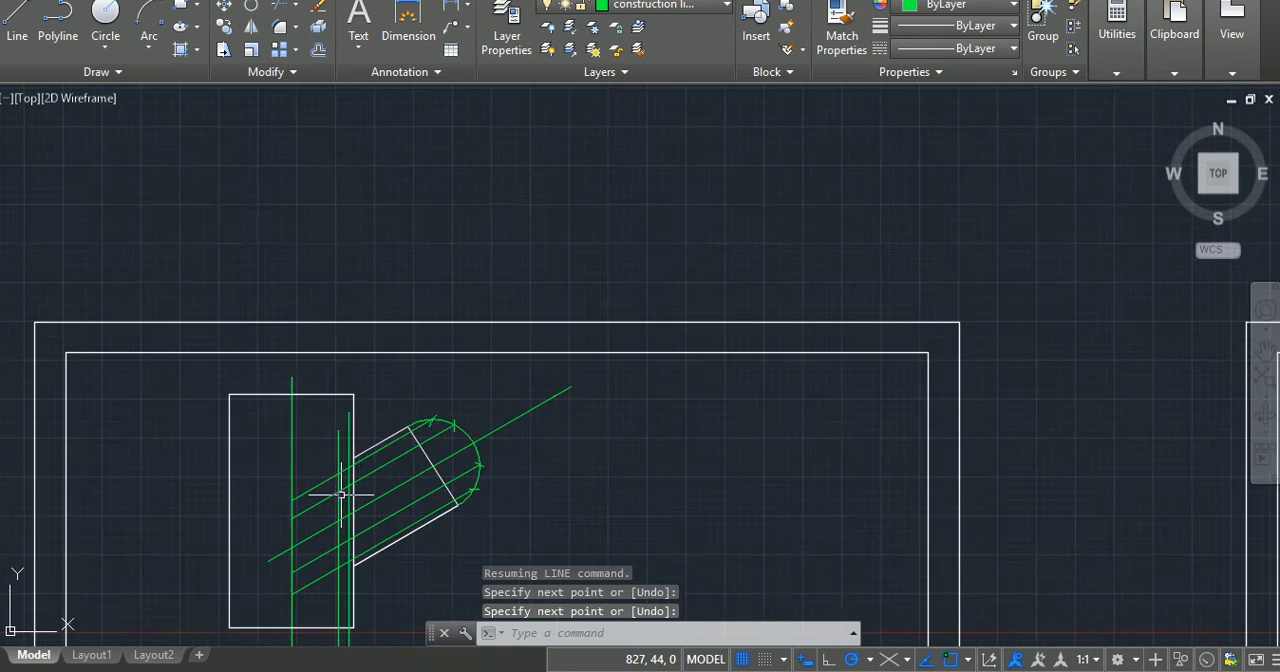
{"action": "scroll", "coordinate": [342, 585], "scroll_direction": "up", "scroll_amount": 8}
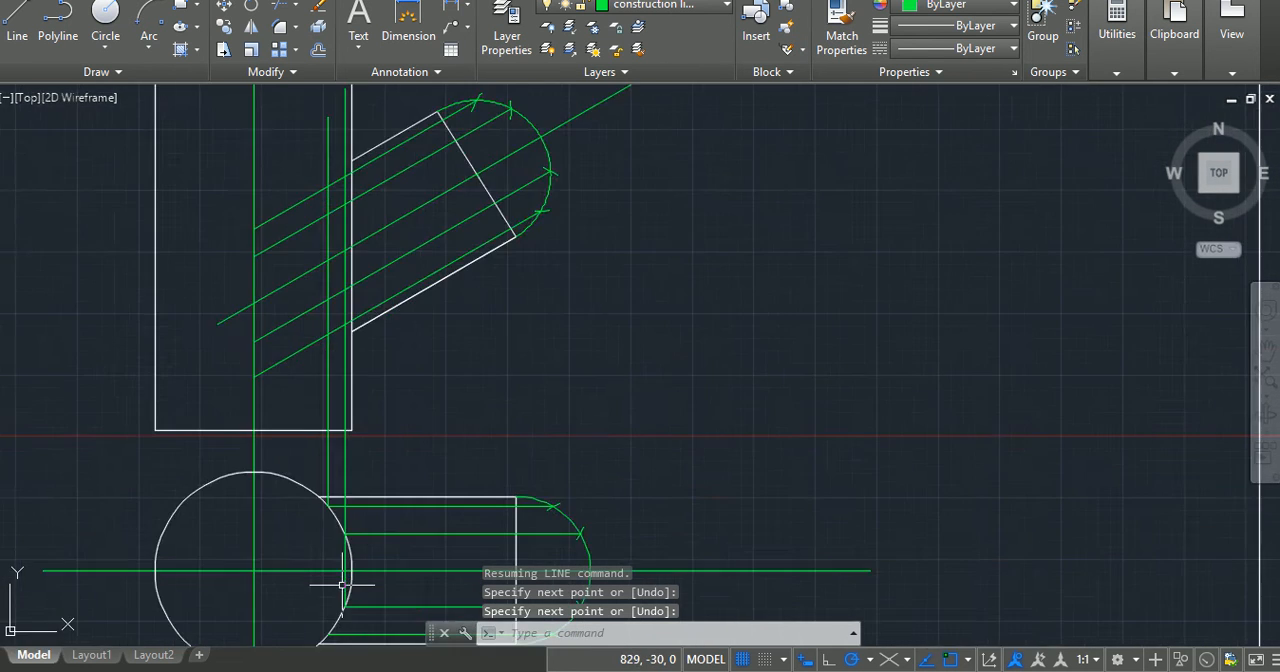
{"action": "scroll", "coordinate": [262, 521], "scroll_direction": "up", "scroll_amount": 3}
{"action": "middle_click_drag", "start_coordinate": [262, 521], "coordinate": [309, 231]}
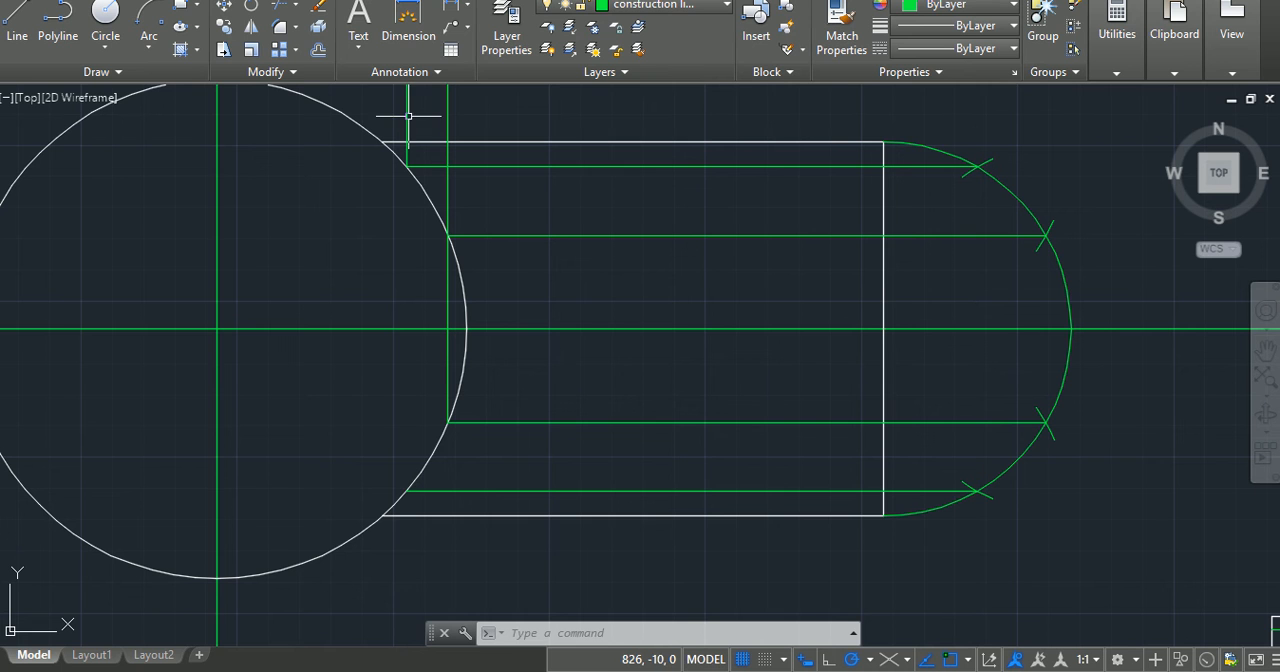
{"action": "left_click", "coordinate": [406, 166]}
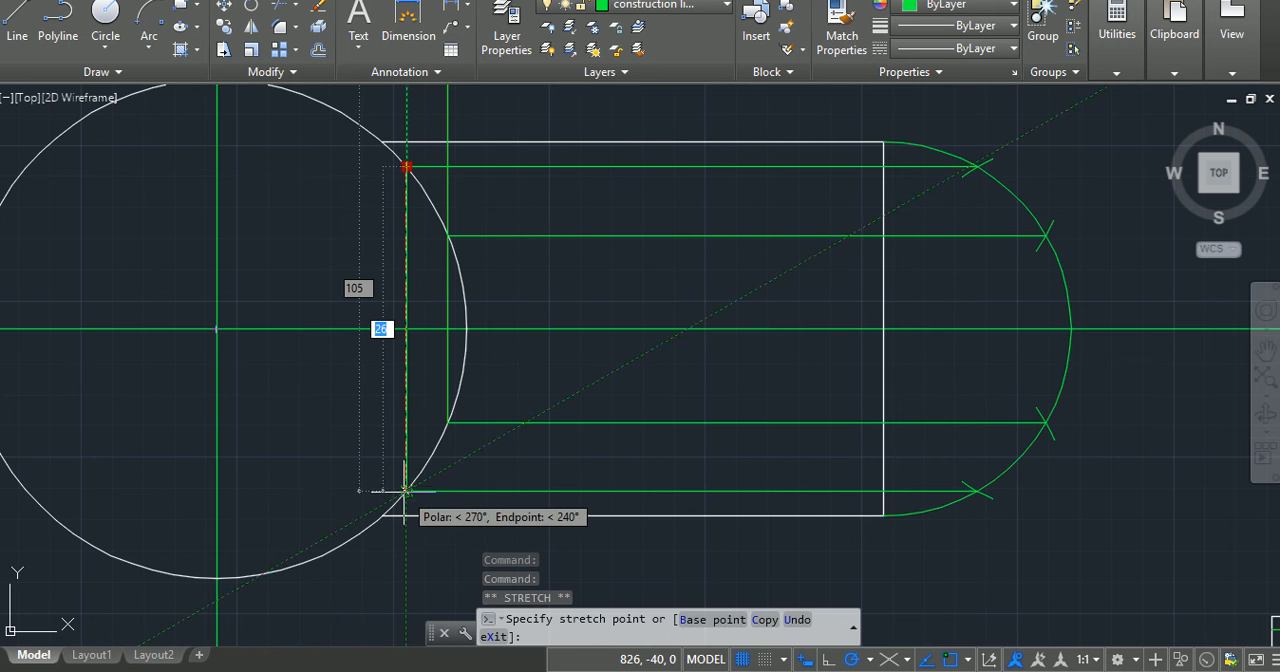
{"action": "left_click", "coordinate": [406, 490]}
{"action": "mouse_move", "coordinate": [406, 491]}
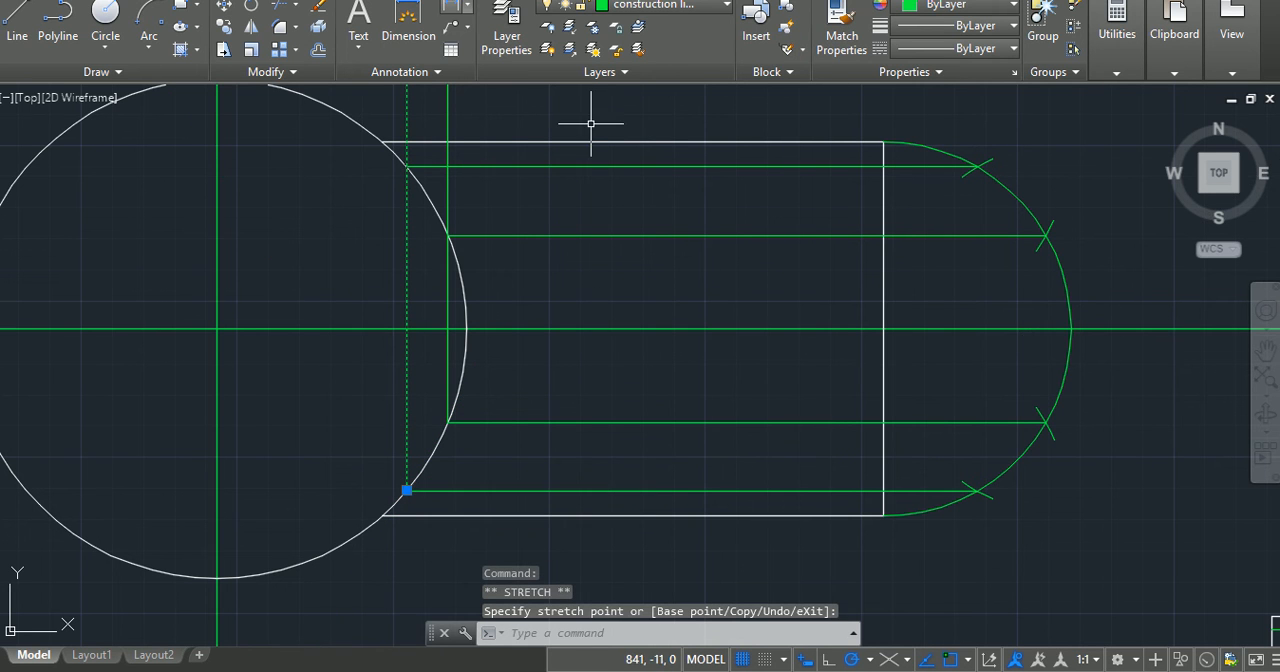
{"action": "key", "text": "Escape"}
{"action": "key", "text": "Escape"}
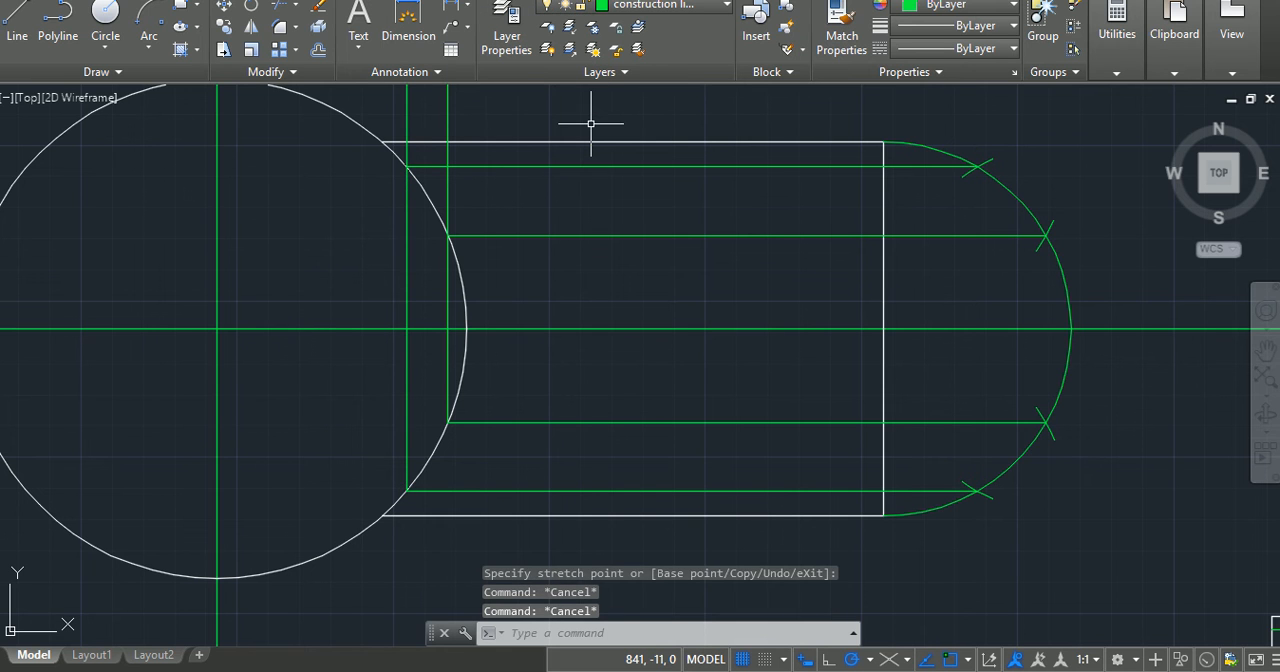
Step: Draw a line about 104 long at 90° from where the lower view arm's bottom edge meets the circle
{"action": "left_click", "coordinate": [27, 12]}
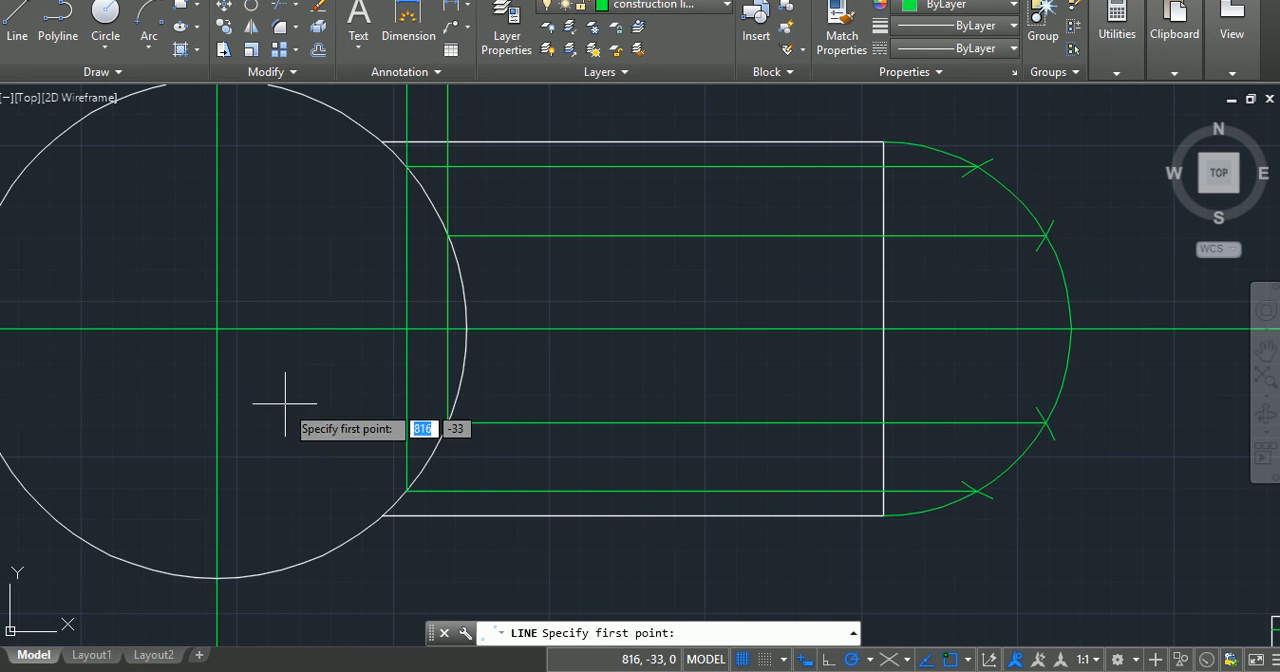
{"action": "left_click", "coordinate": [381, 516]}
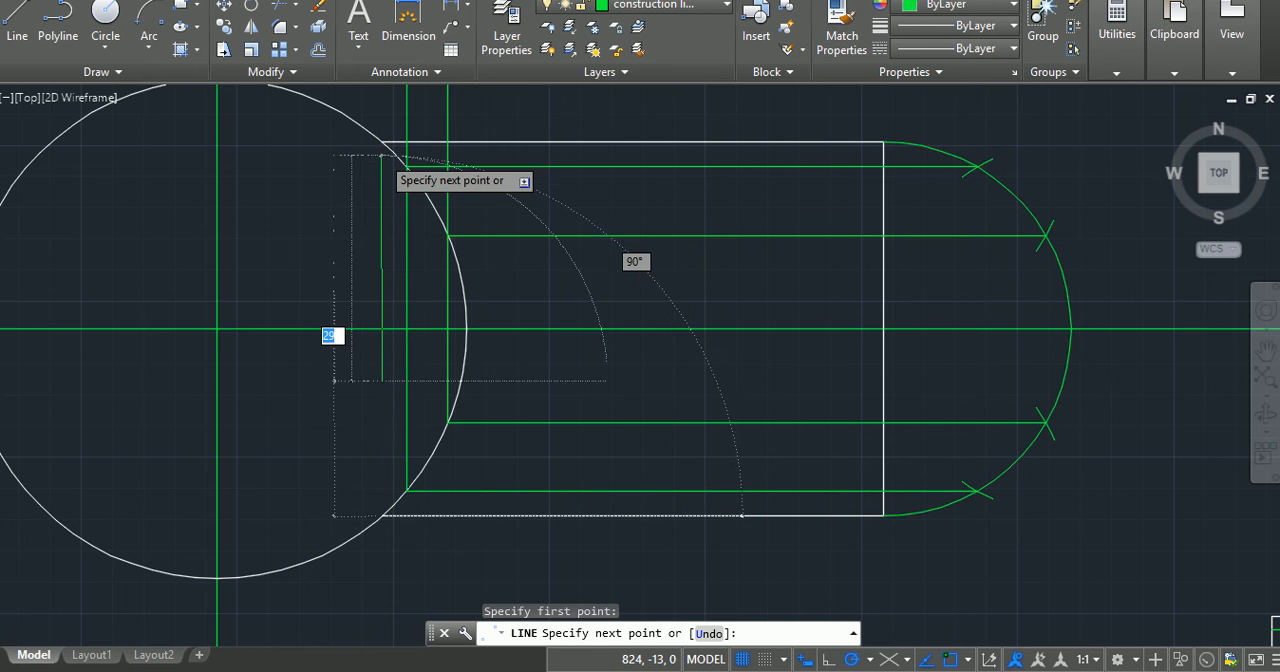
{"action": "scroll", "coordinate": [381, 150], "scroll_direction": "down", "scroll_amount": 2}
{"action": "middle_click_drag", "start_coordinate": [381, 152], "coordinate": [396, 532]}
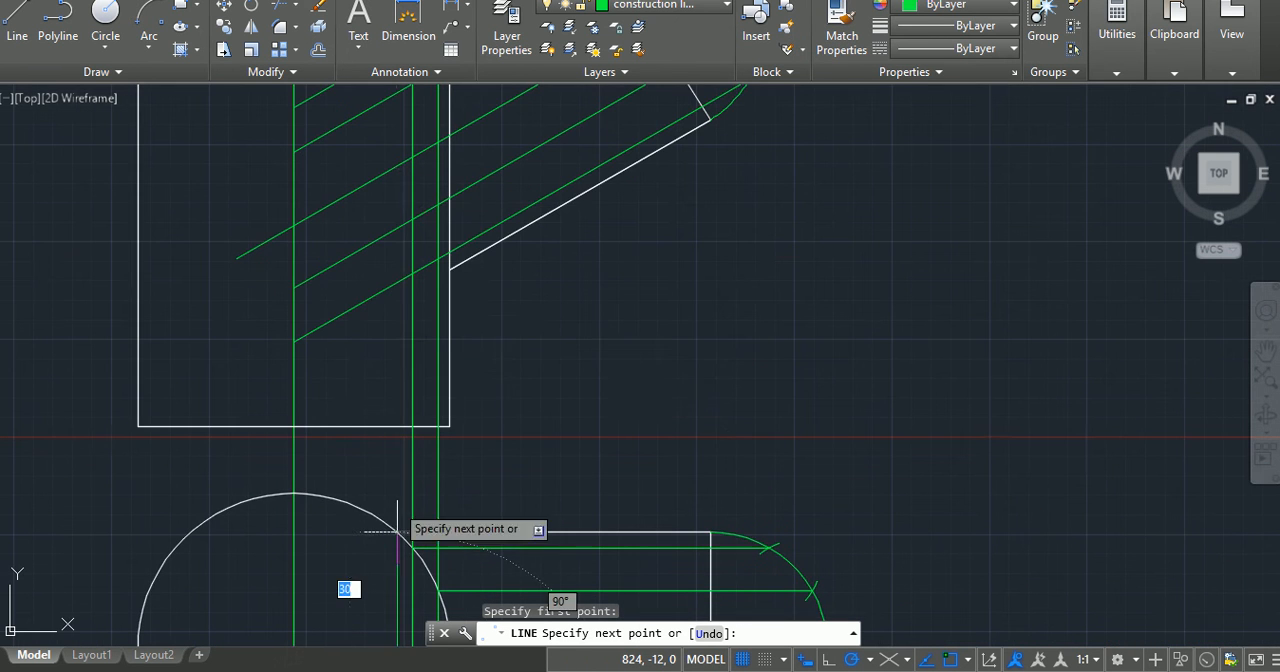
{"action": "scroll", "coordinate": [398, 178], "scroll_direction": "down", "scroll_amount": 2}
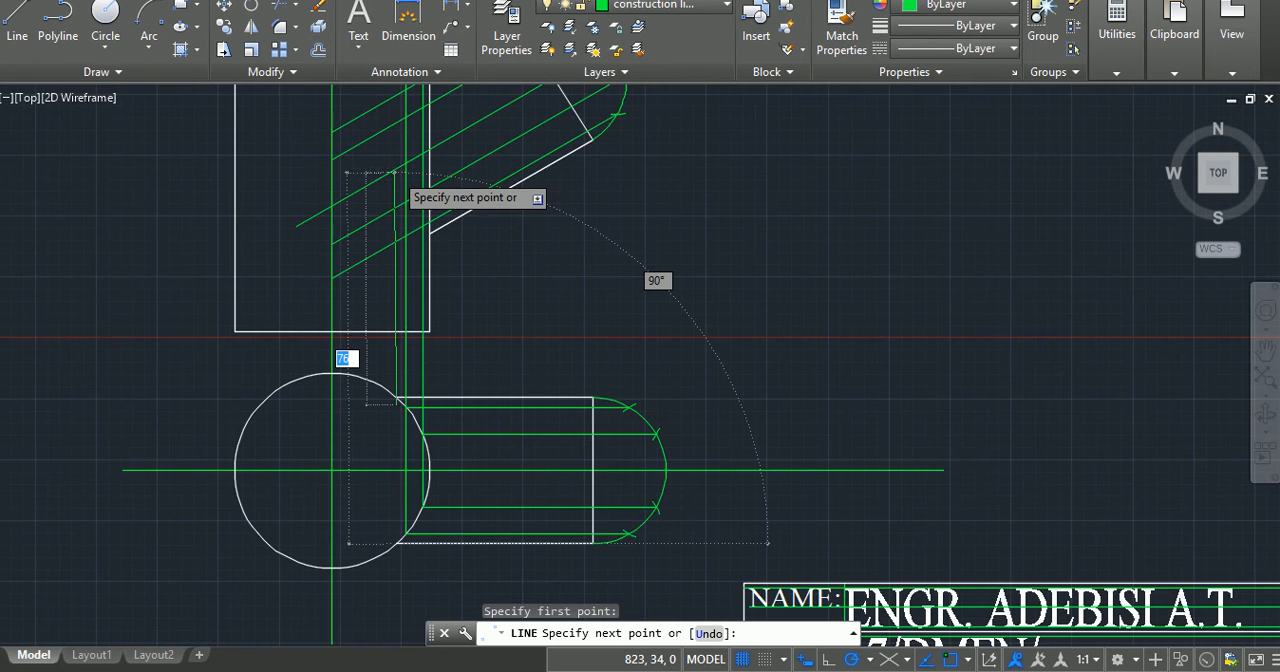
{"action": "scroll", "coordinate": [397, 167], "scroll_direction": "down", "scroll_amount": 2}
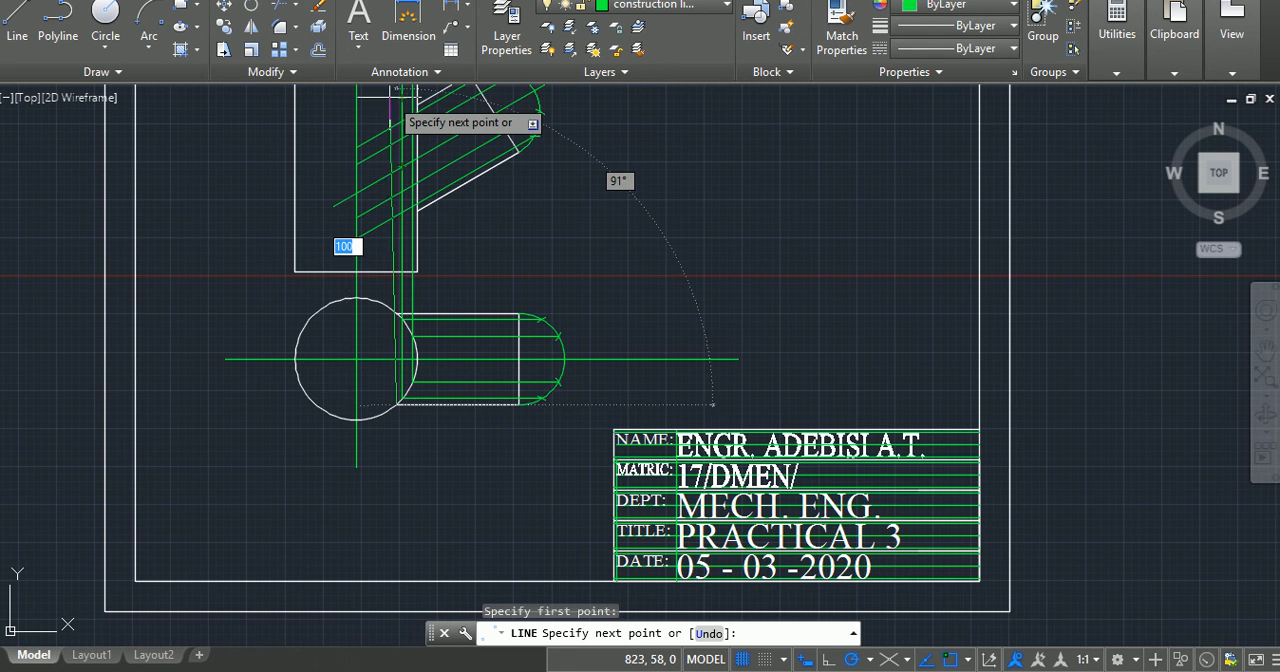
{"action": "middle_click_drag", "start_coordinate": [392, 102], "coordinate": [384, 285]}
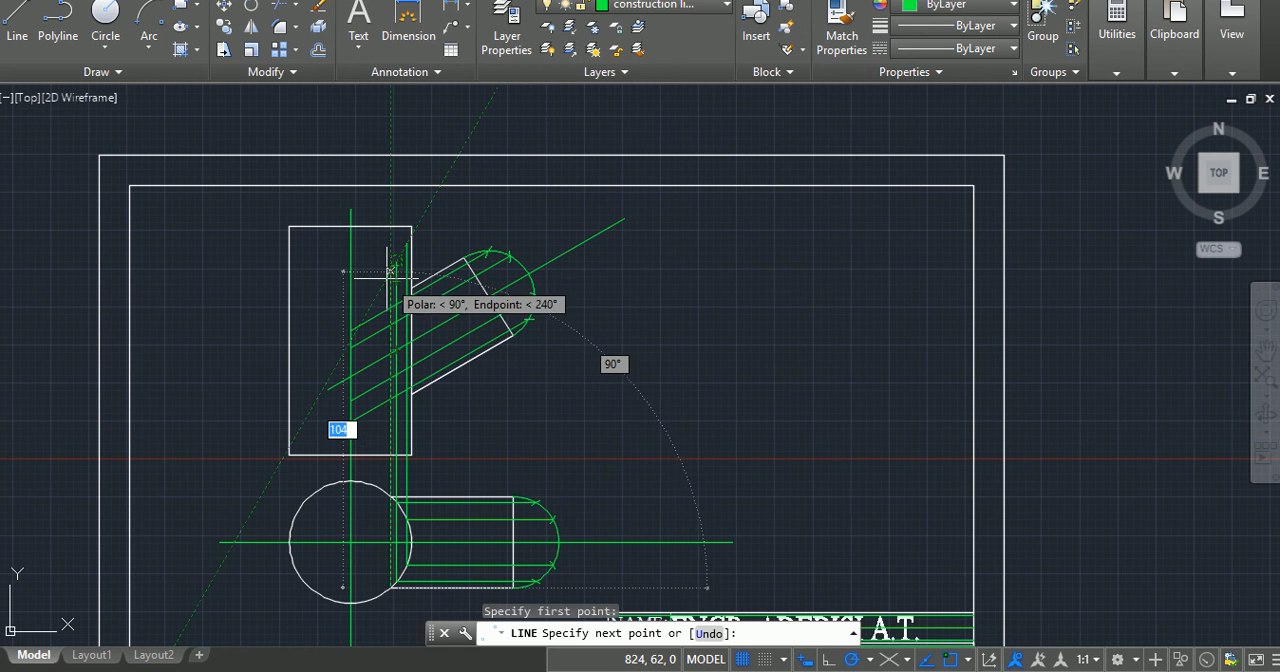
{"action": "left_click", "coordinate": [390, 271]}
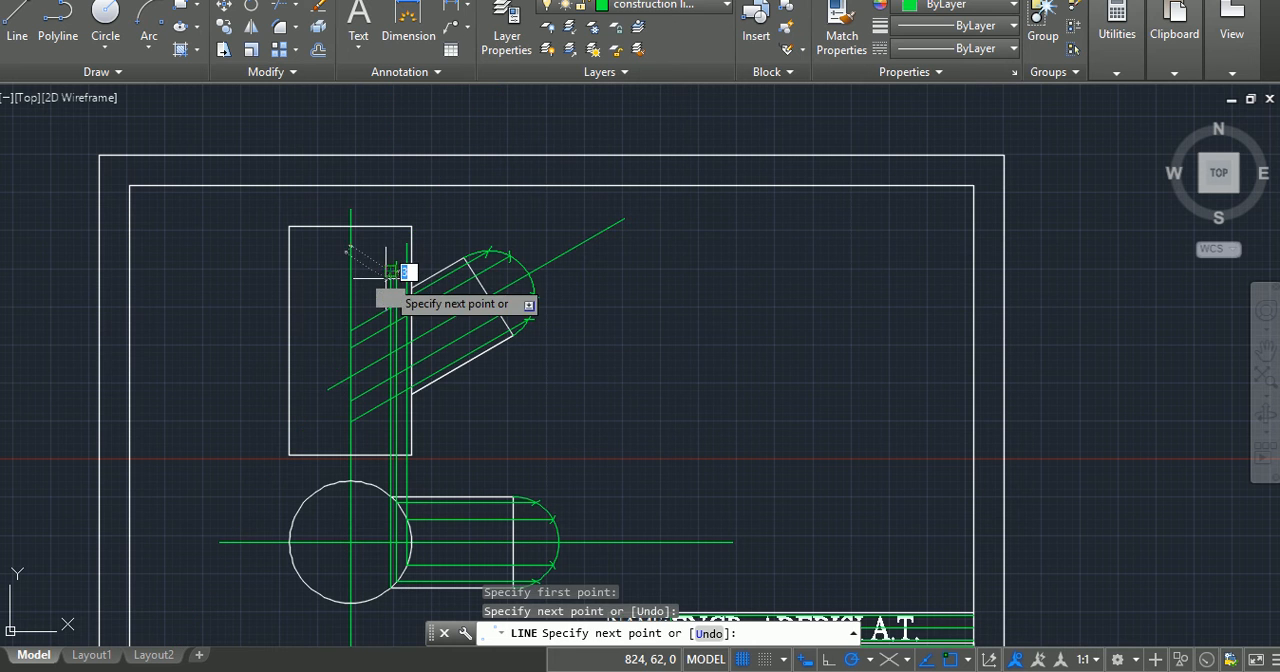
{"action": "key", "text": "Return"}
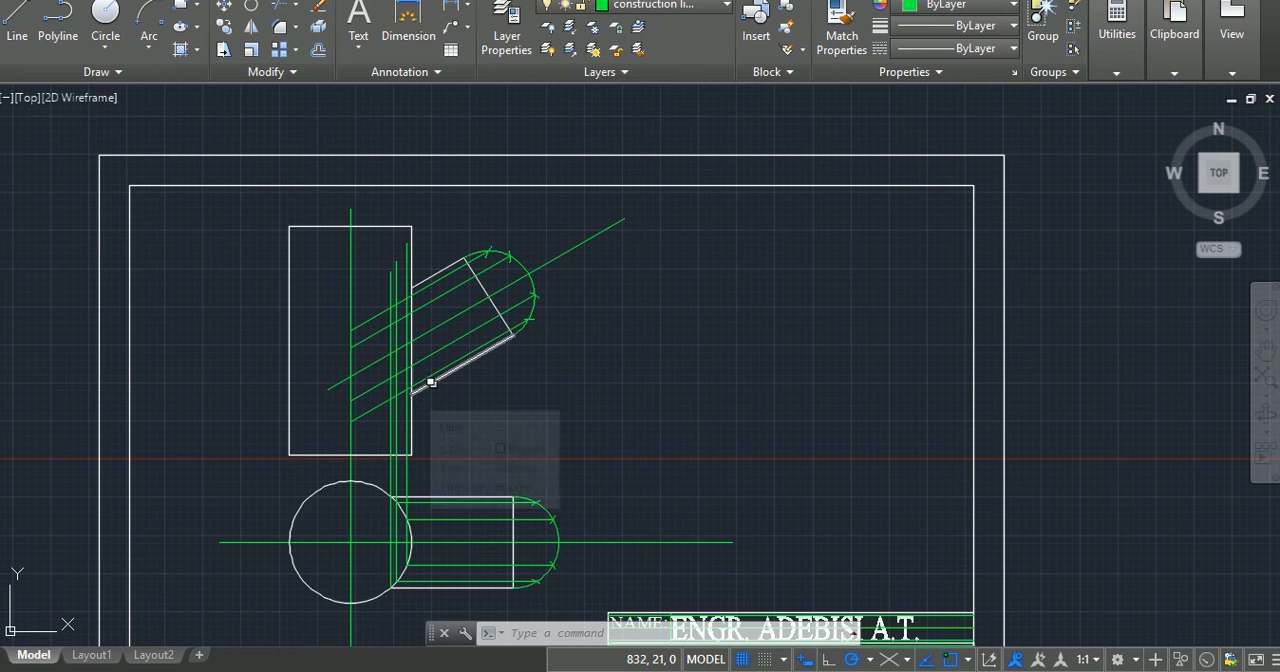
{"action": "key", "text": "Escape"}
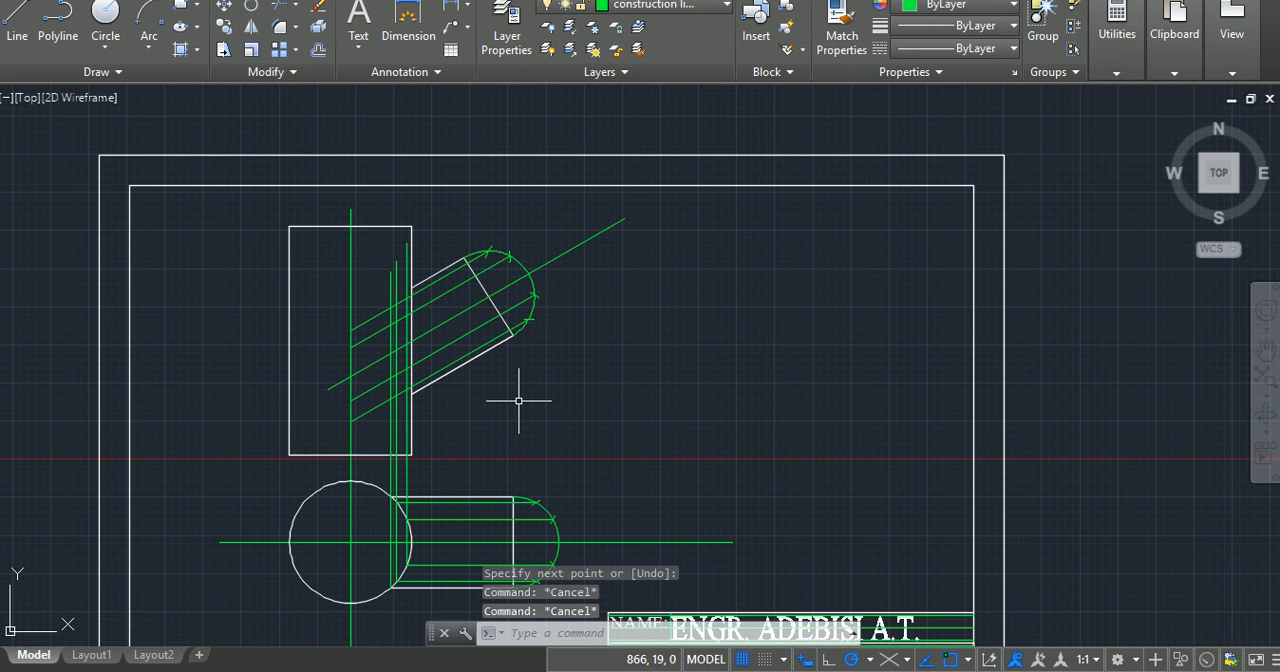
Step: Zoom to a window around the crossings of the vertical and inclined projection lines in the upper view
{"action": "type", "text": "z"}
{"action": "key", "text": "Return"}
{"action": "left_click", "coordinate": [366, 265]}
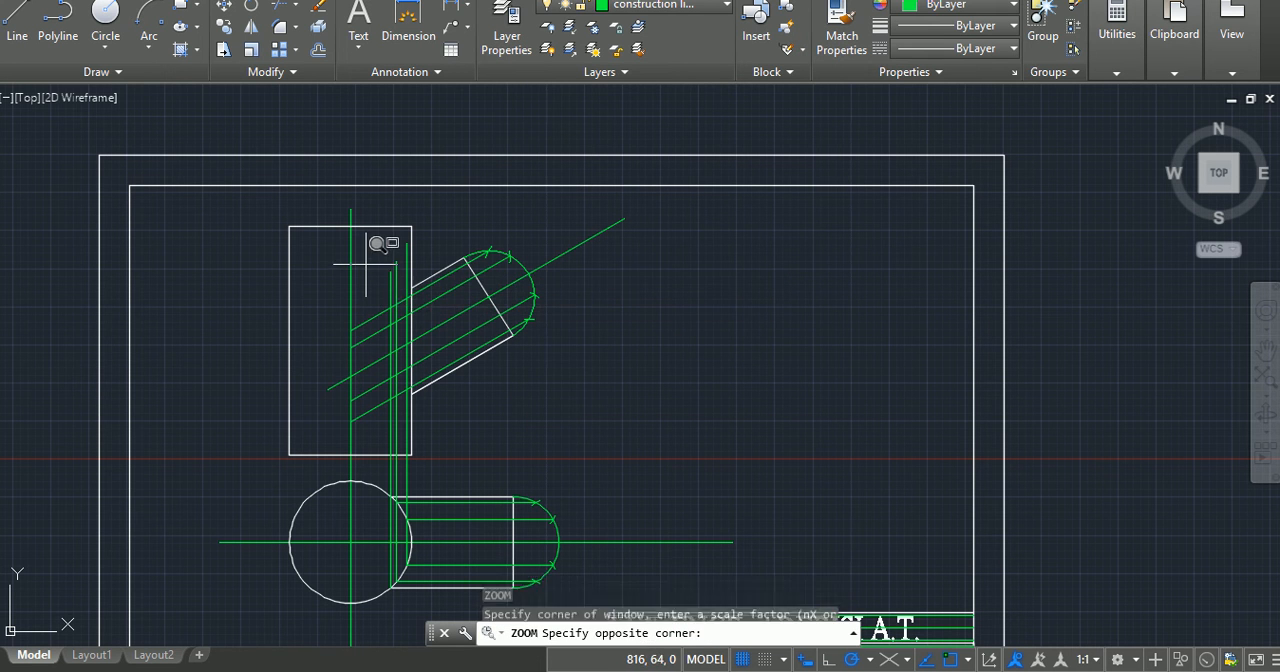
{"action": "left_click", "coordinate": [440, 414]}
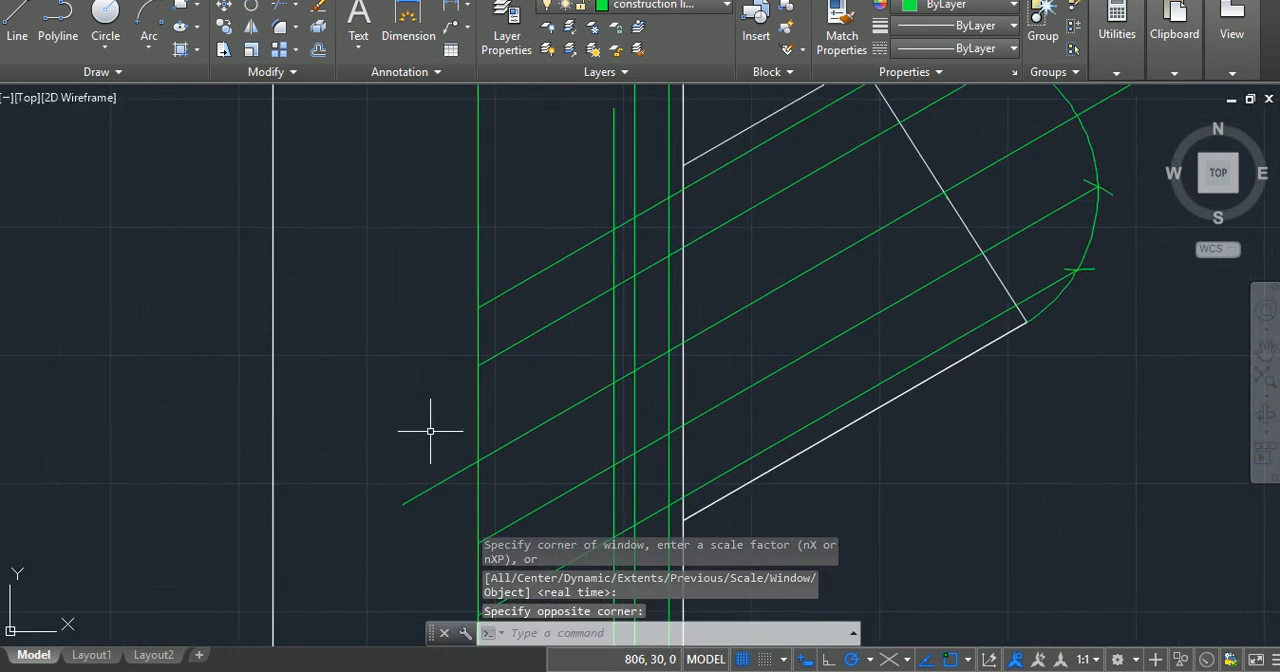
{"action": "key", "text": "Escape"}
{"action": "key", "text": "Escape"}
{"action": "key", "text": "Escape"}
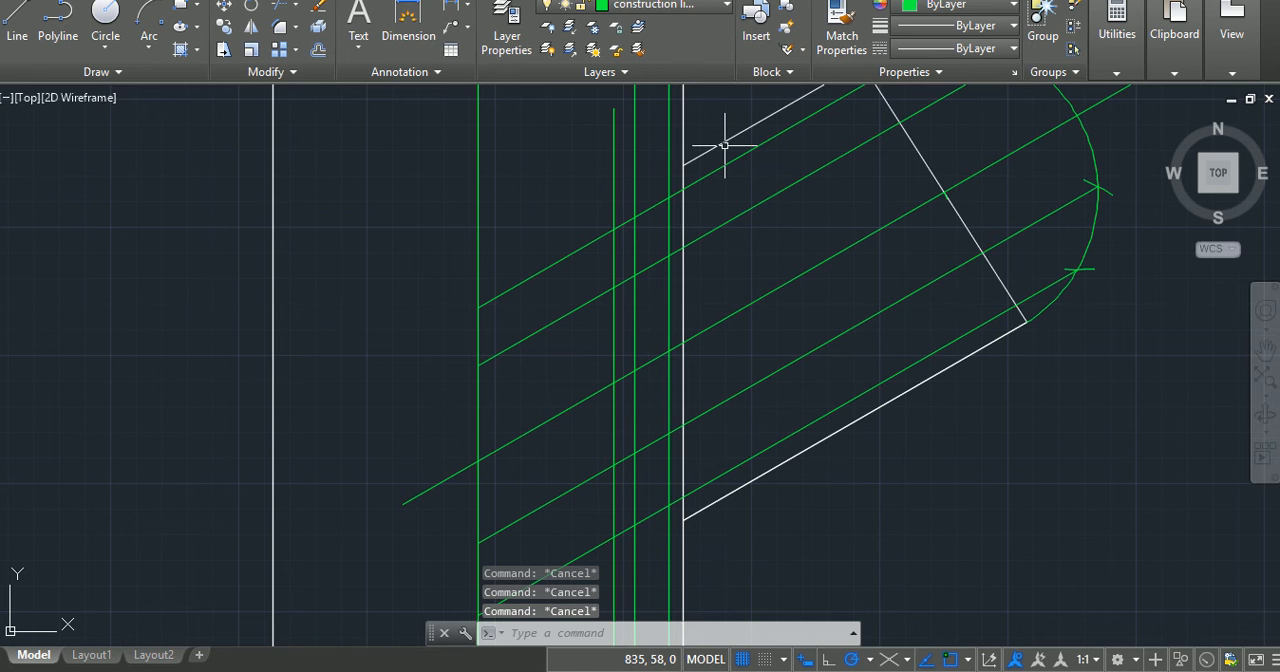
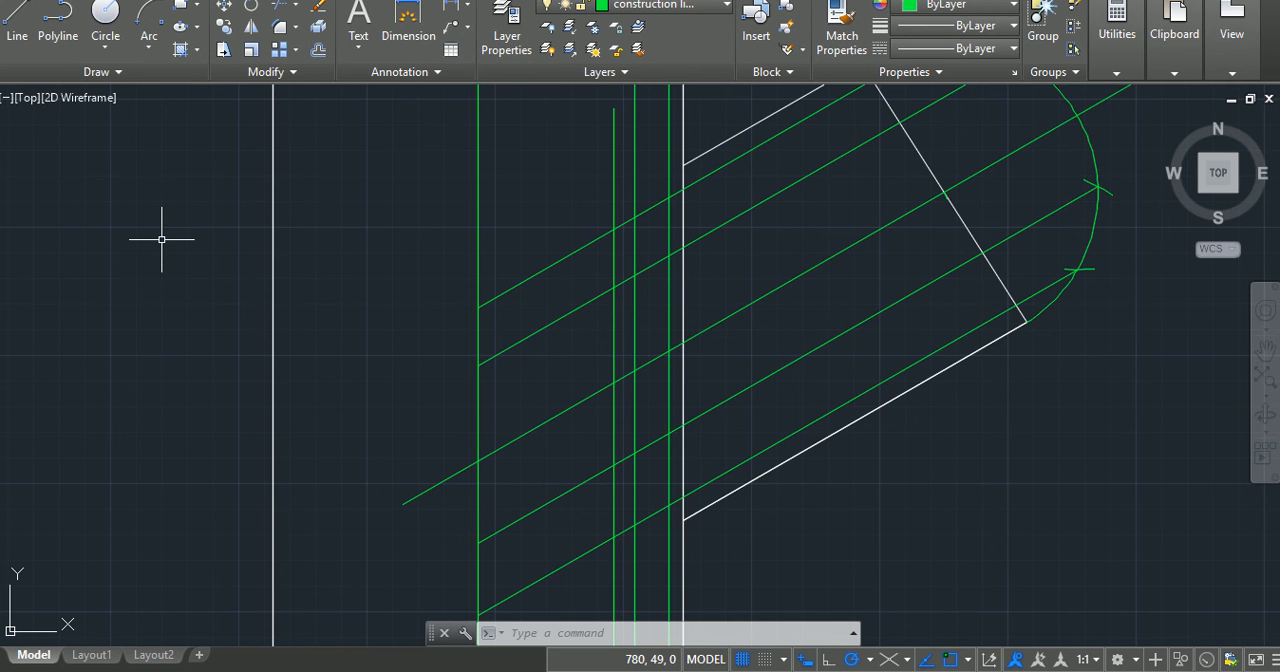
Step: Draw a spline from the inclined arm's upper corner on the rectangle through the five matching projection-line crossings to its lower corner
{"action": "key", "text": "Escape"}
{"action": "key", "text": "Escape"}
{"action": "key", "text": "Escape"}
{"action": "type", "text": "spl"}
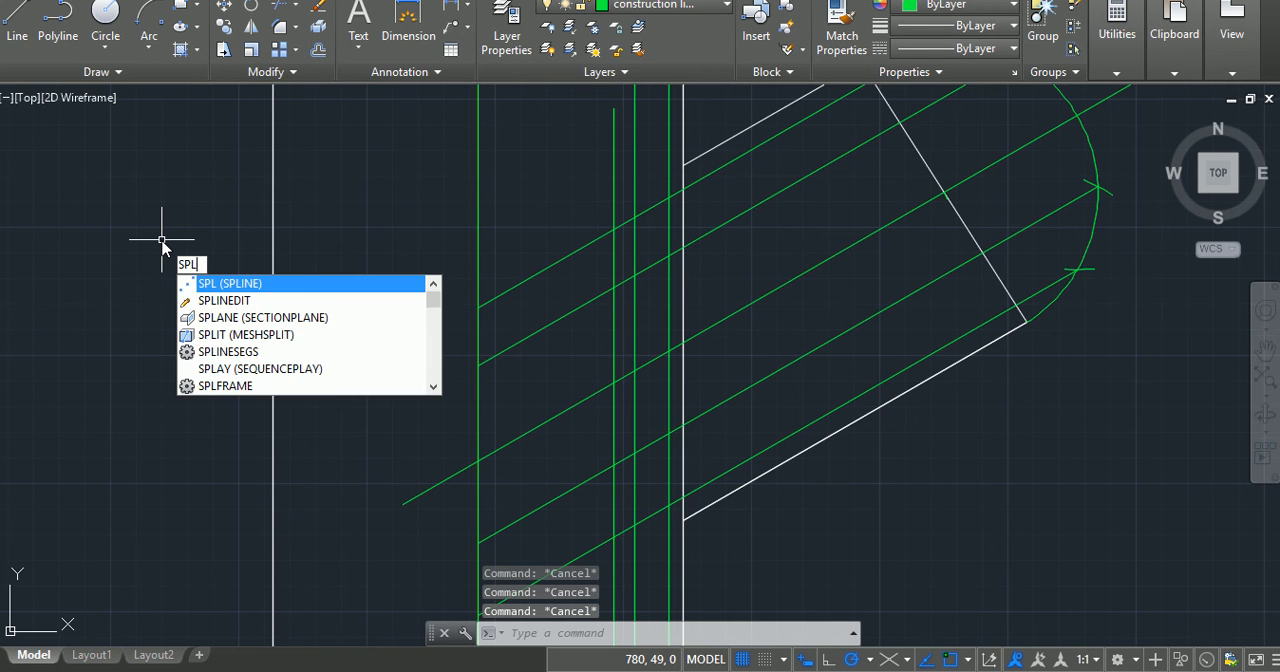
{"action": "key", "text": "Return"}
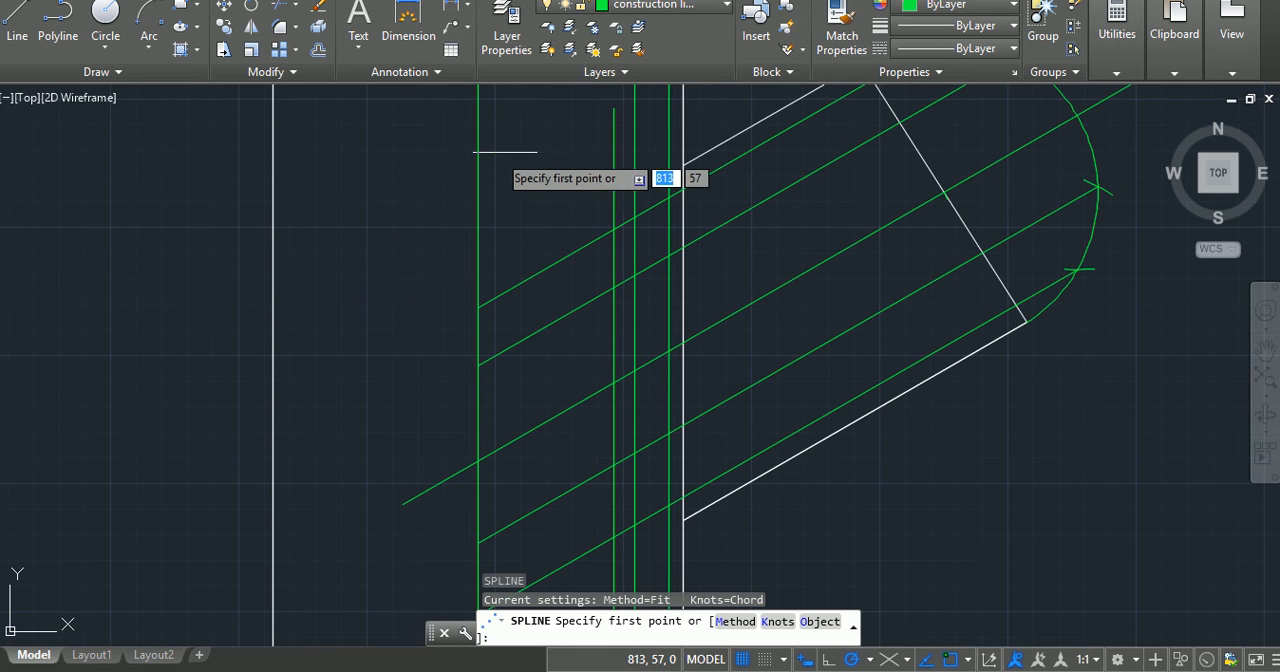
{"action": "left_click", "coordinate": [680, 170]}
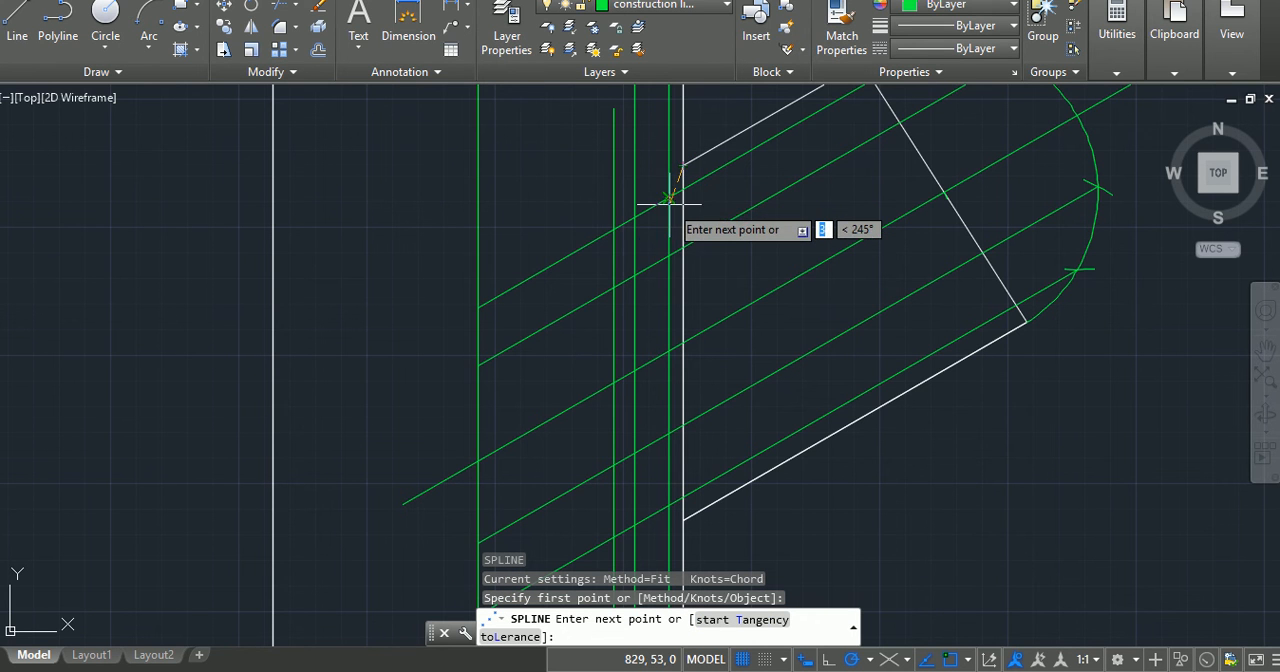
{"action": "left_click", "coordinate": [668, 198]}
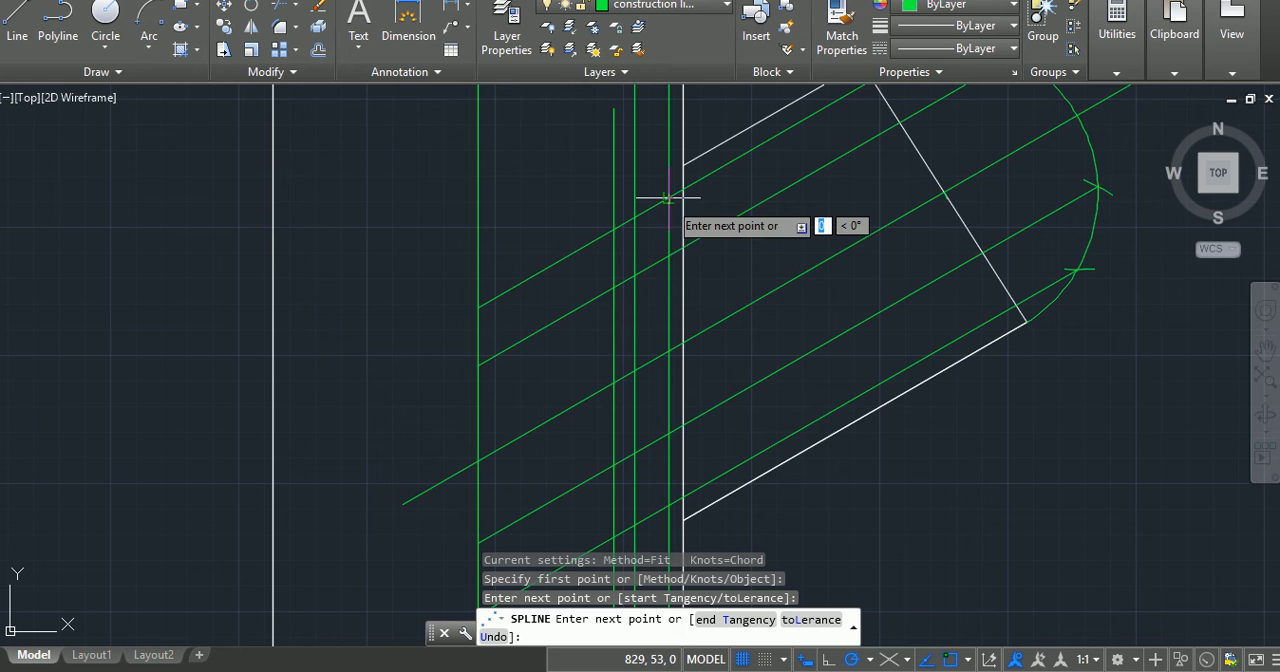
{"action": "left_click", "coordinate": [635, 273]}
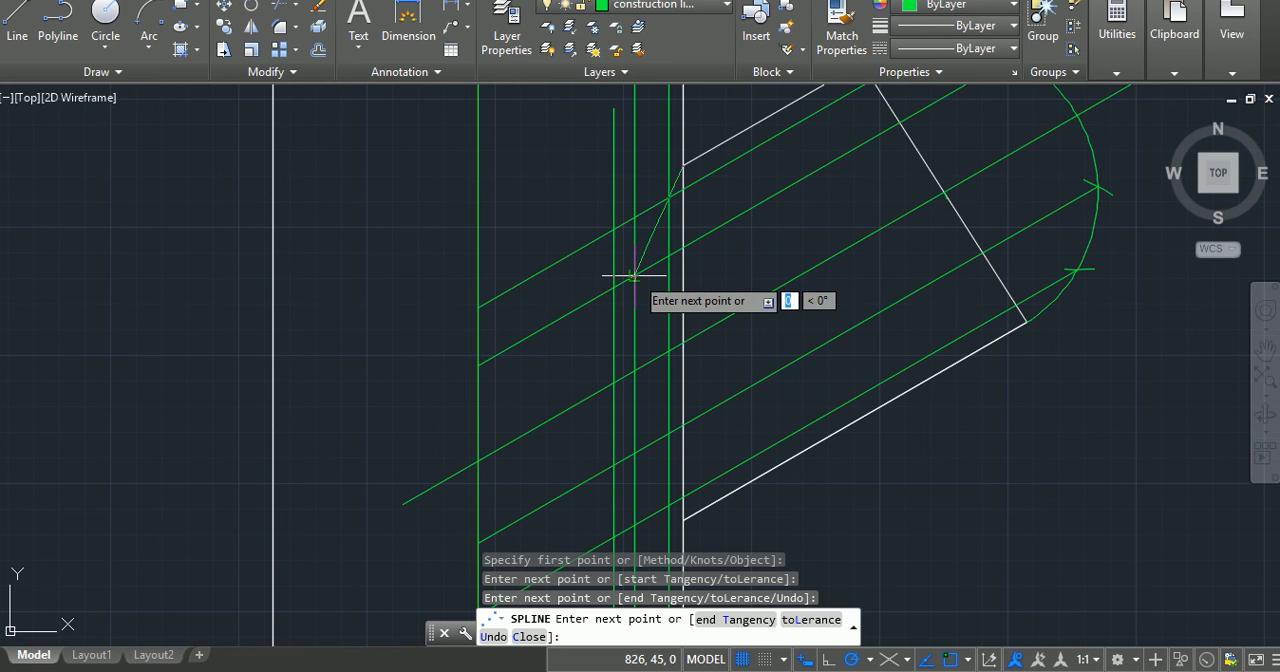
{"action": "left_click", "coordinate": [613, 382]}
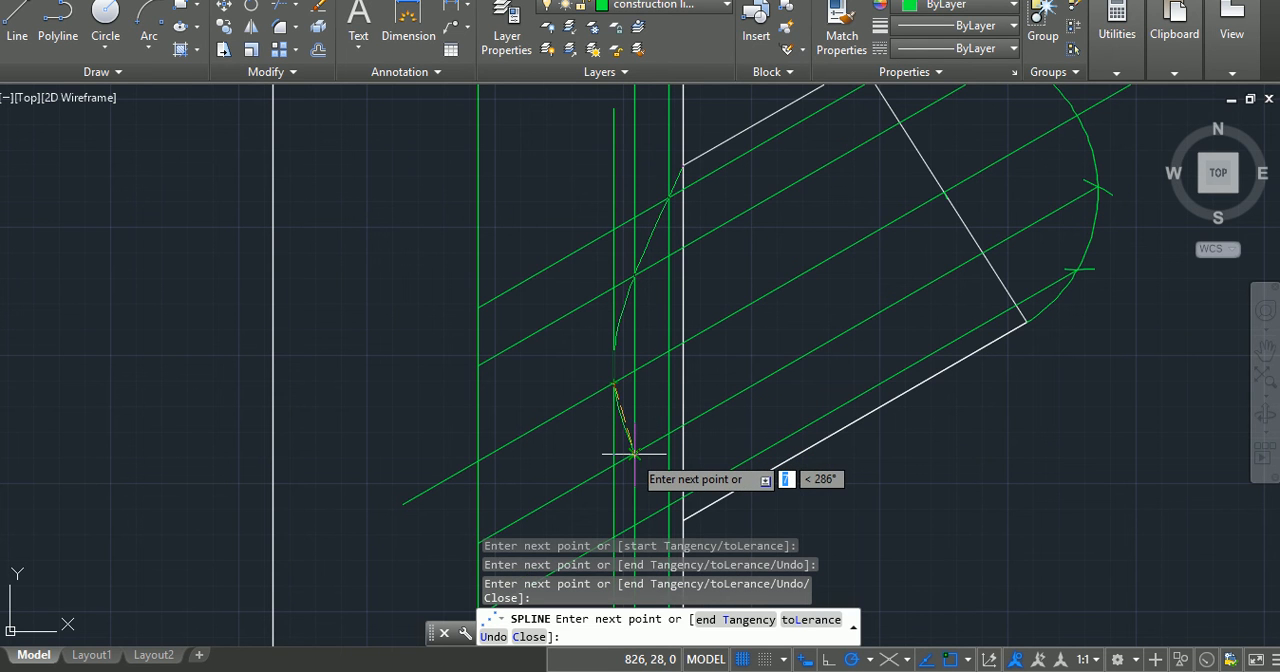
{"action": "left_click", "coordinate": [634, 455]}
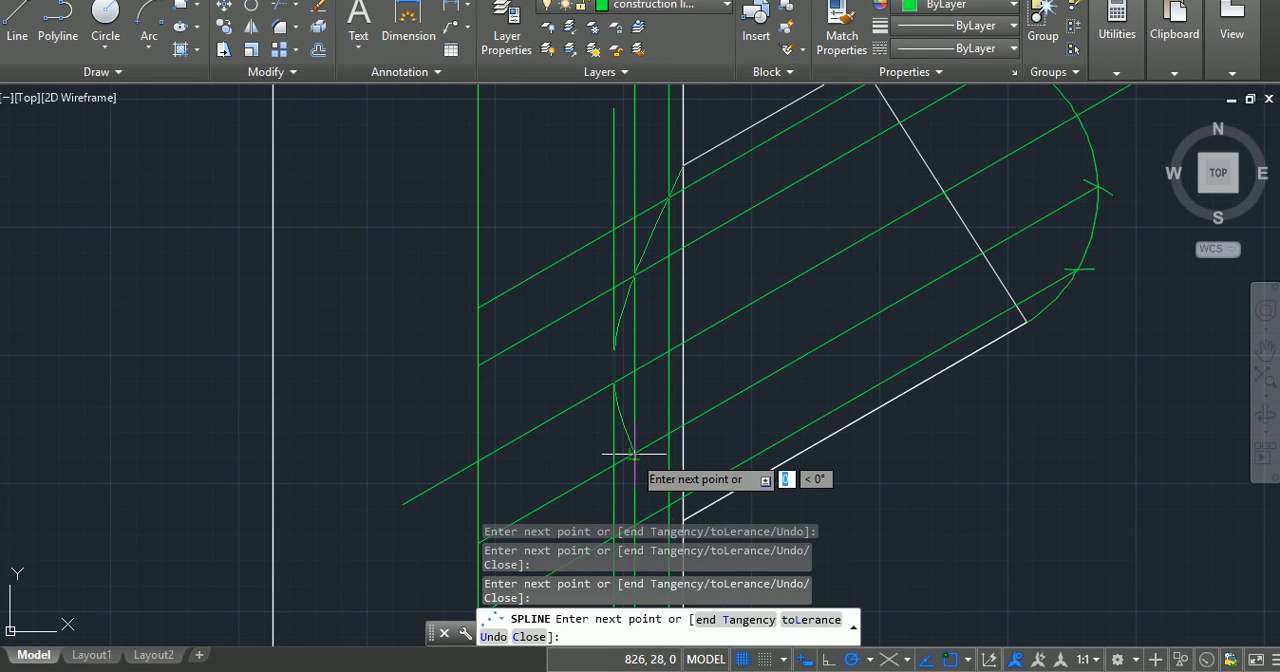
{"action": "left_click", "coordinate": [668, 505]}
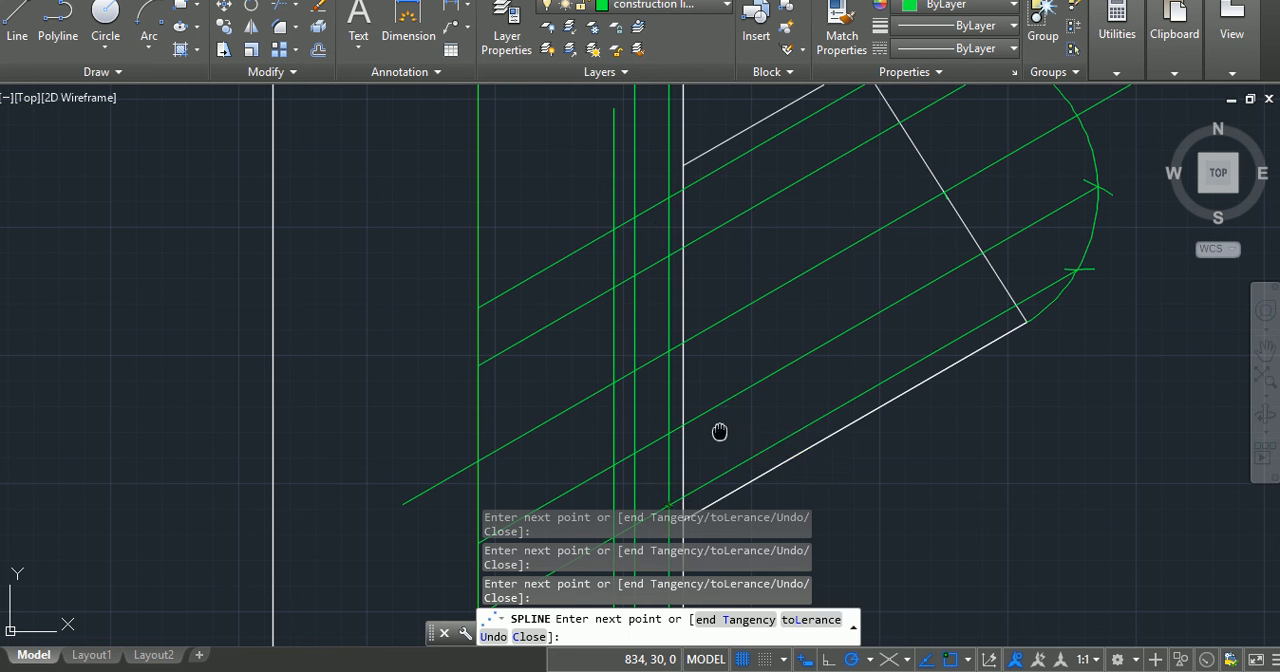
{"action": "middle_click", "coordinate": [723, 348]}
{"action": "middle_click", "coordinate": [723, 348]}
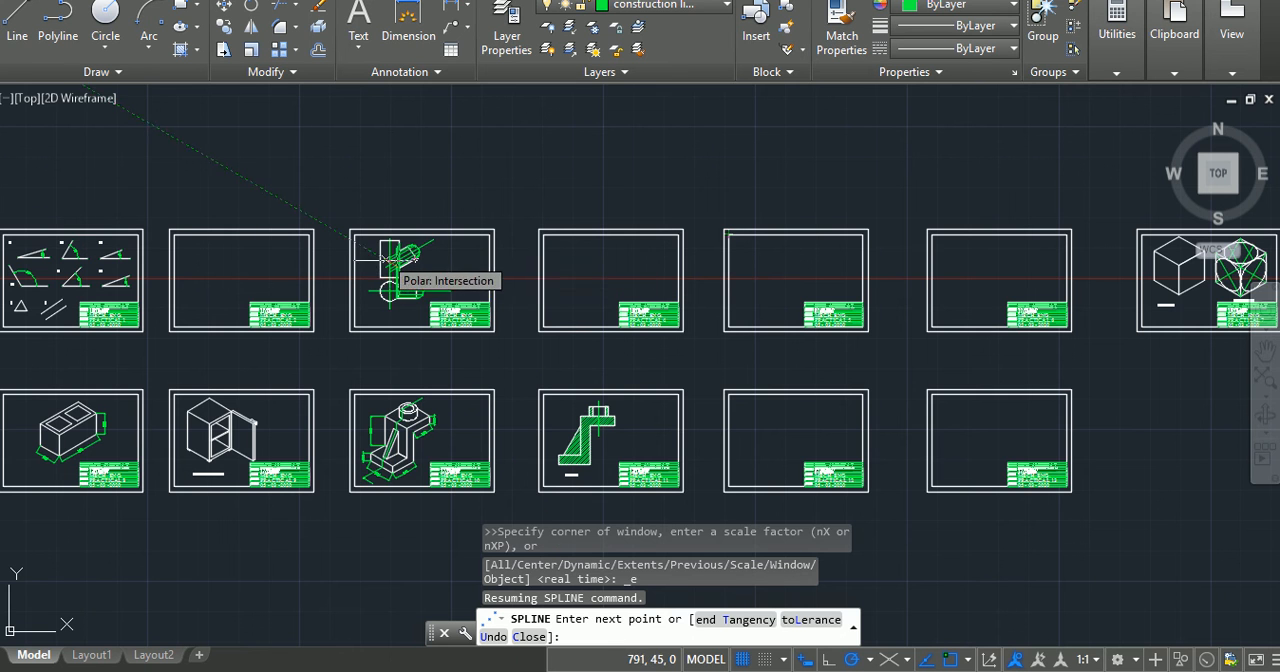
{"action": "scroll", "coordinate": [395, 270], "scroll_direction": "up", "scroll_amount": 6}
{"action": "scroll", "coordinate": [395, 270], "scroll_direction": "up", "scroll_amount": 5}
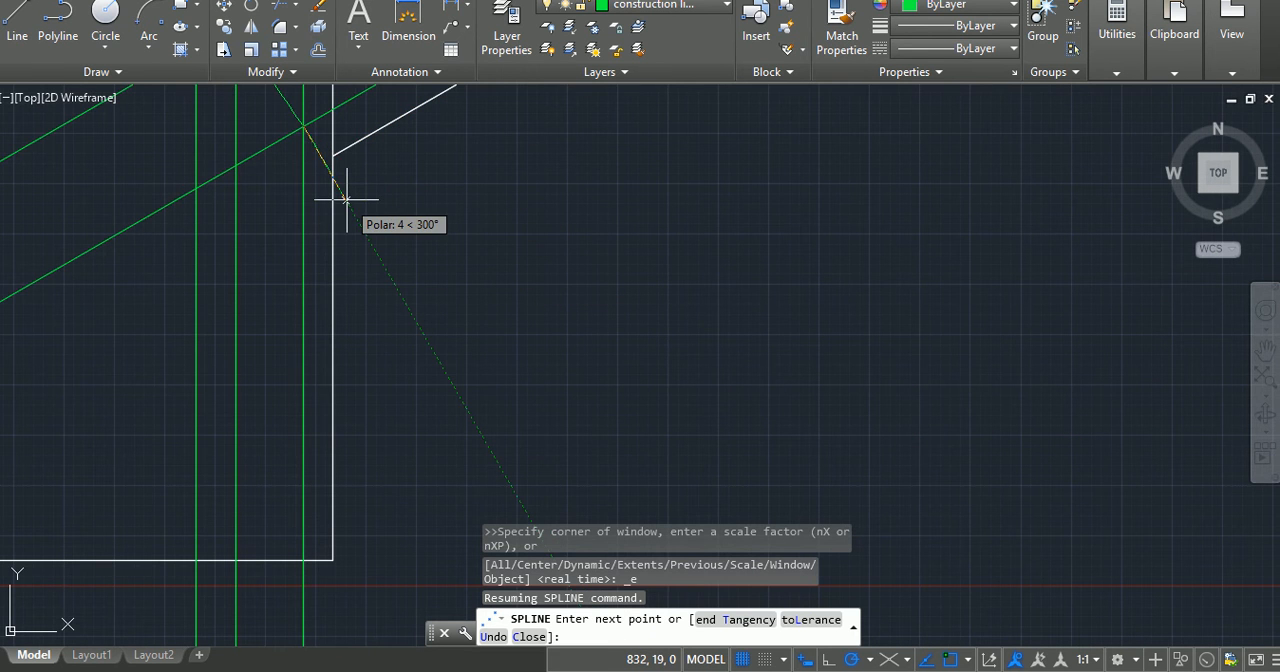
{"action": "left_click", "coordinate": [332, 155]}
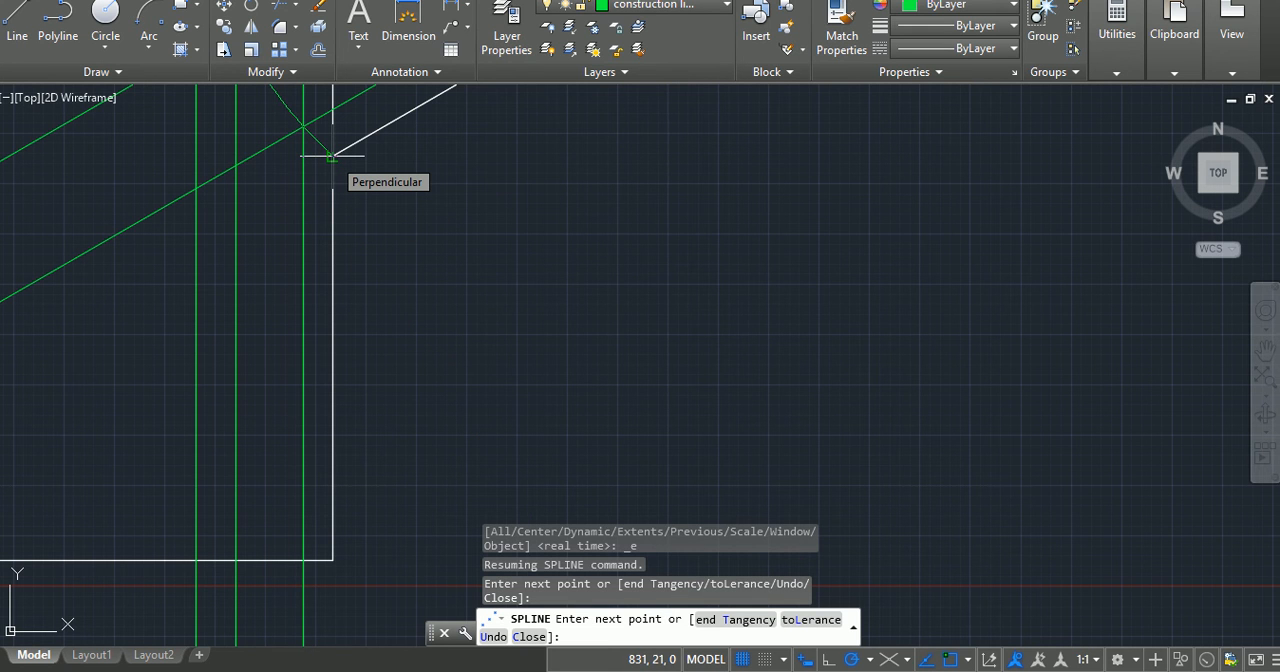
{"action": "key", "text": "Return"}
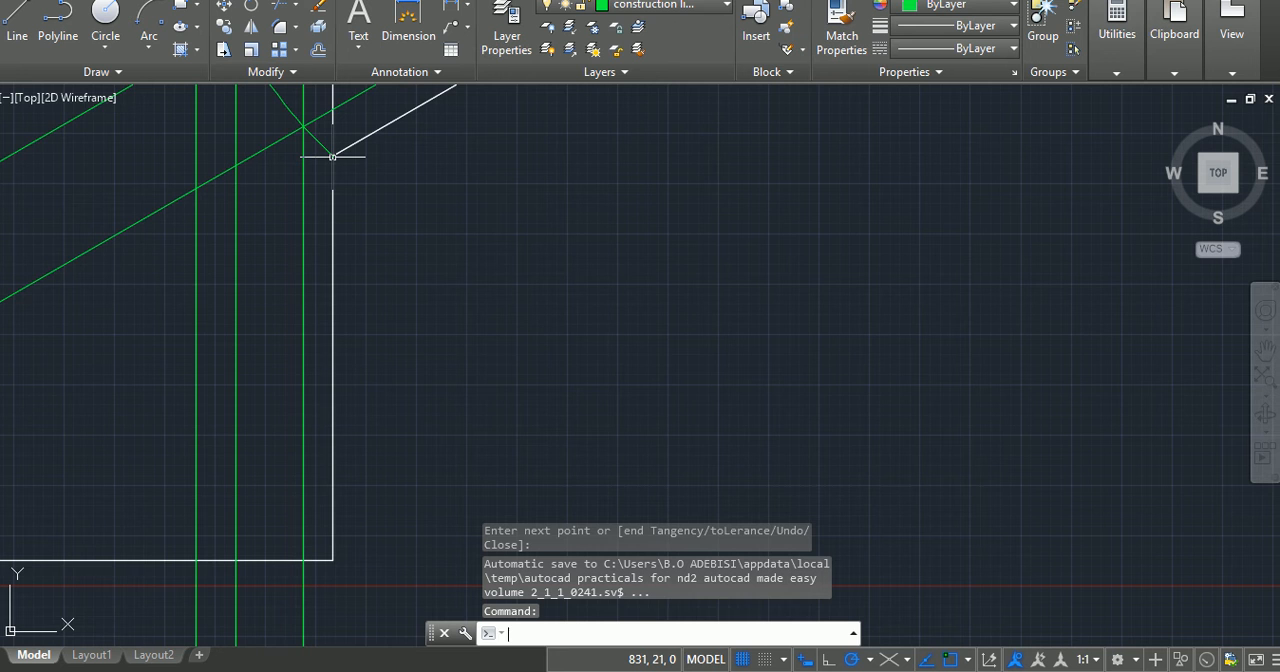
Step: Assign the intersection spline in the upper view to the outlines layer
{"action": "scroll", "coordinate": [332, 155], "scroll_direction": "down", "scroll_amount": 1}
{"action": "scroll", "coordinate": [332, 155], "scroll_direction": "down", "scroll_amount": 1}
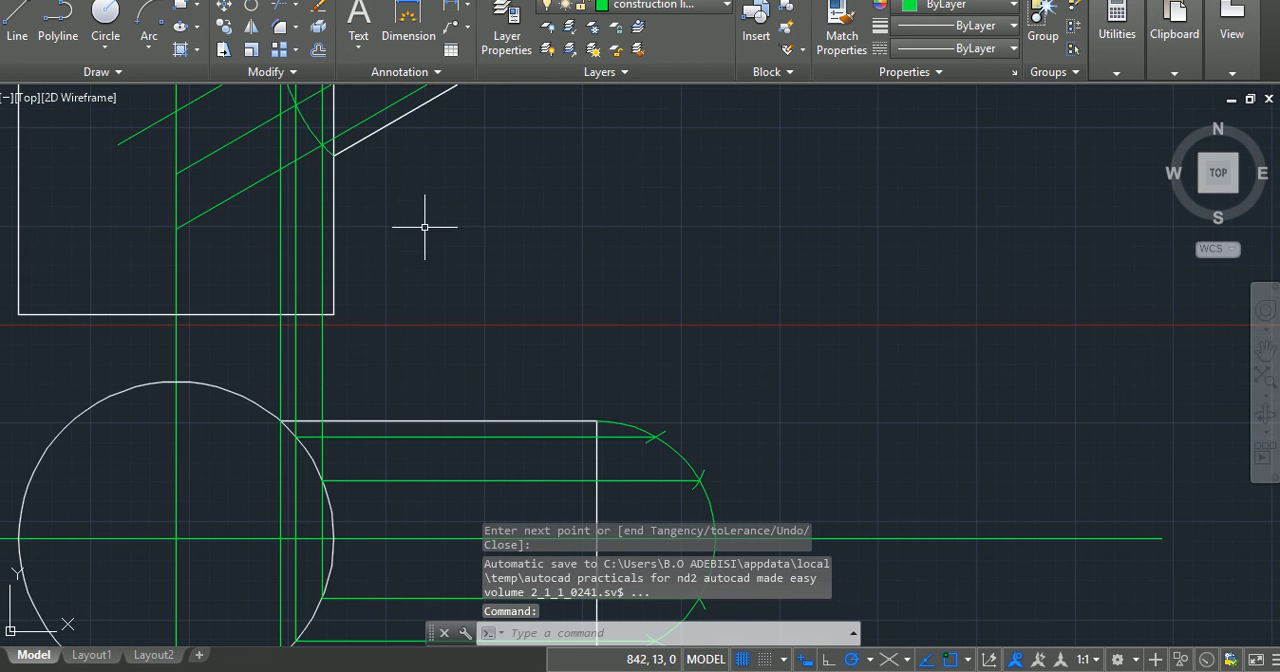
{"action": "middle_click_drag", "start_coordinate": [443, 302], "coordinate": [463, 346]}
{"action": "middle_click_drag", "start_coordinate": [460, 265], "coordinate": [510, 513]}
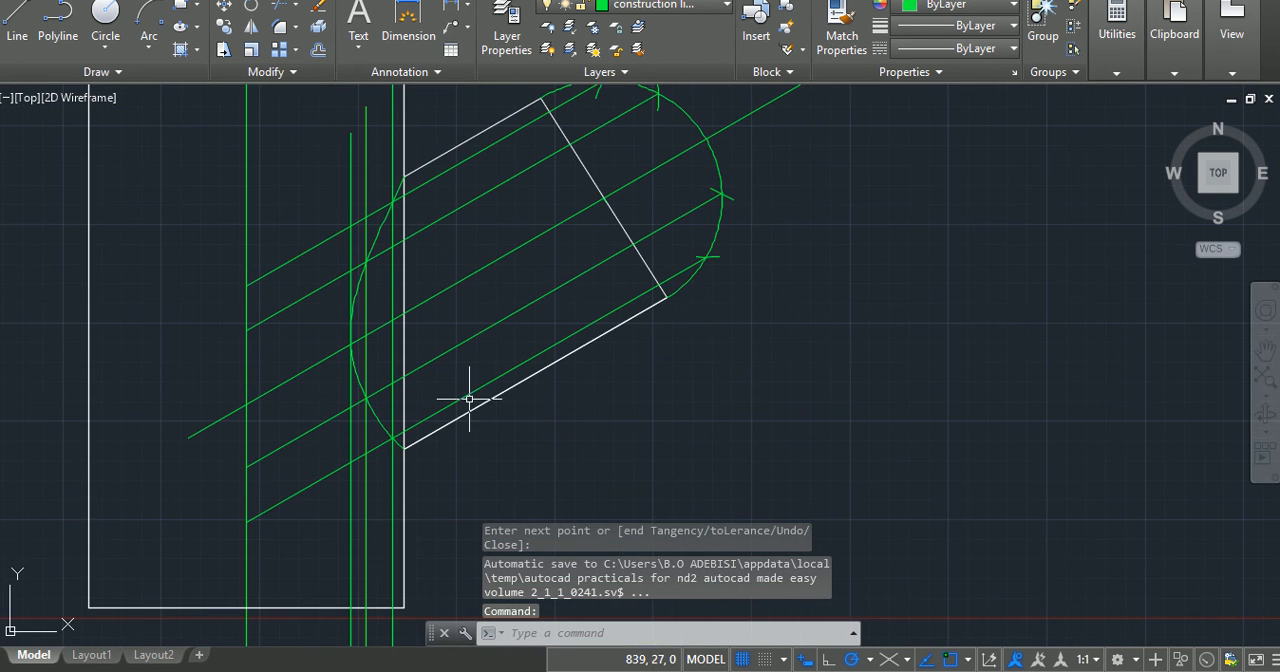
{"action": "left_click", "coordinate": [381, 230]}
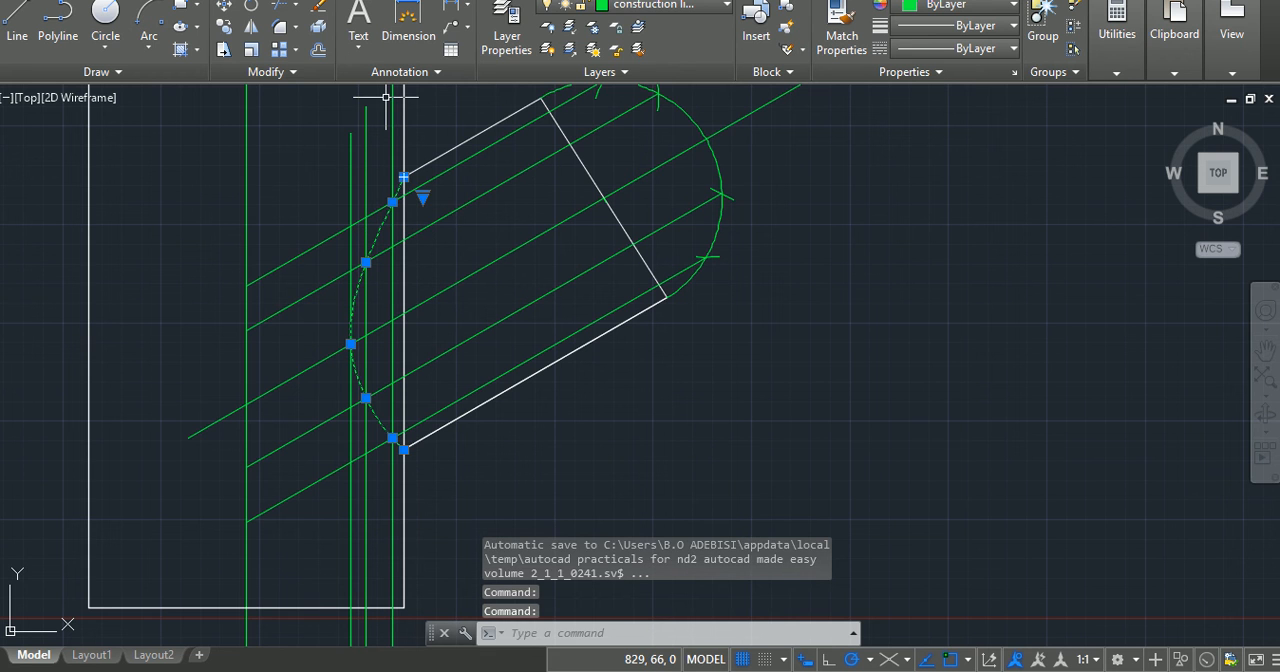
{"action": "left_click", "coordinate": [650, 5]}
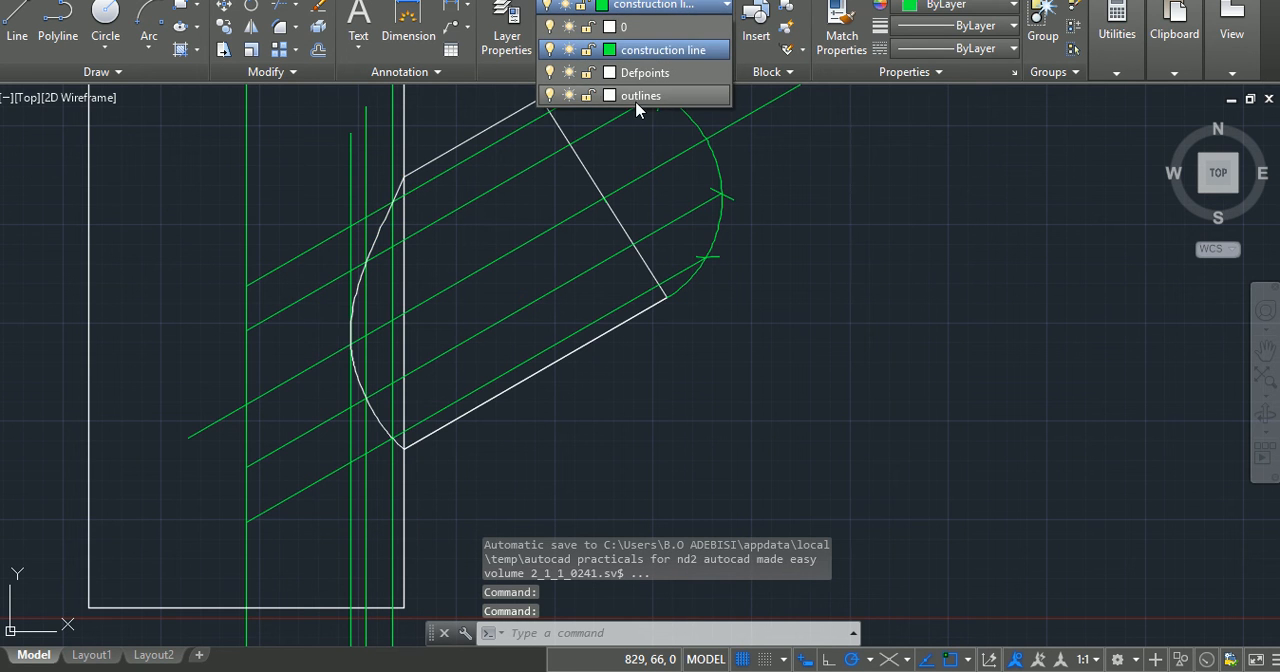
{"action": "left_click", "coordinate": [640, 96]}
{"action": "key", "text": "Escape"}
{"action": "key", "text": "Escape"}
{"action": "key", "text": "Escape"}
Step: Trim the two inclined projection lines above the arm's centreline back to the leftmost short vertical projection line
{"action": "scroll", "coordinate": [534, 412], "scroll_direction": "down", "scroll_amount": 2}
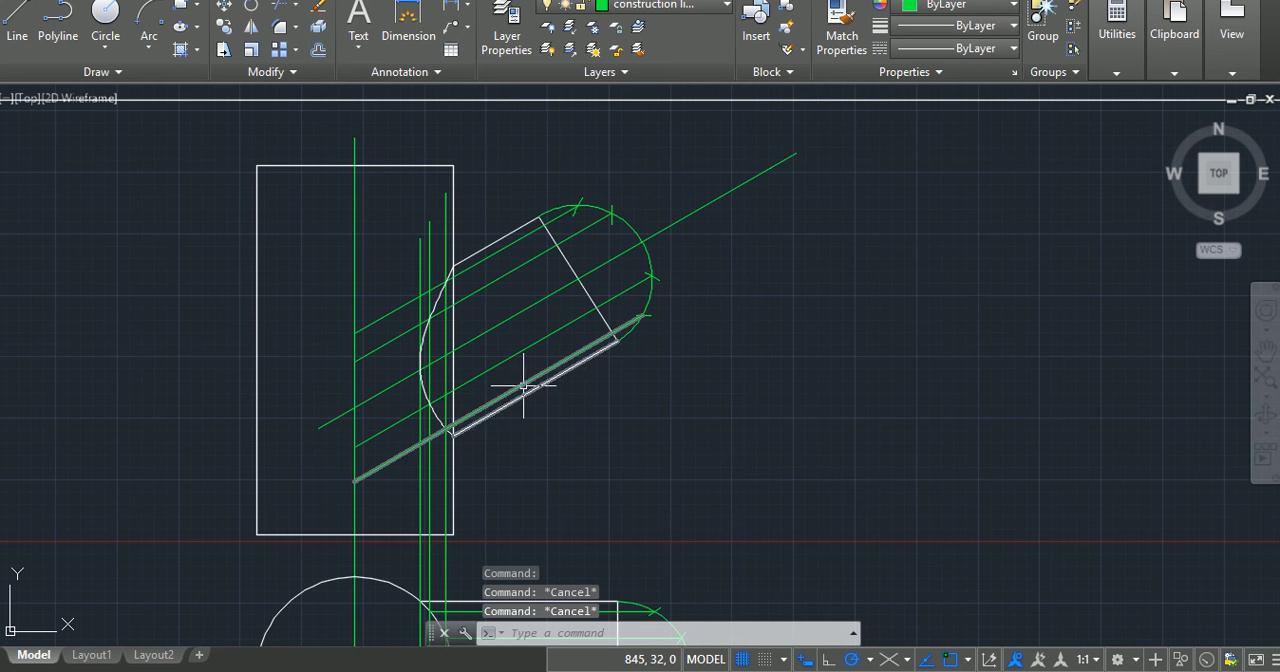
{"action": "scroll", "coordinate": [516, 382], "scroll_direction": "up", "scroll_amount": 2}
{"action": "scroll", "coordinate": [516, 382], "scroll_direction": "down", "scroll_amount": 4}
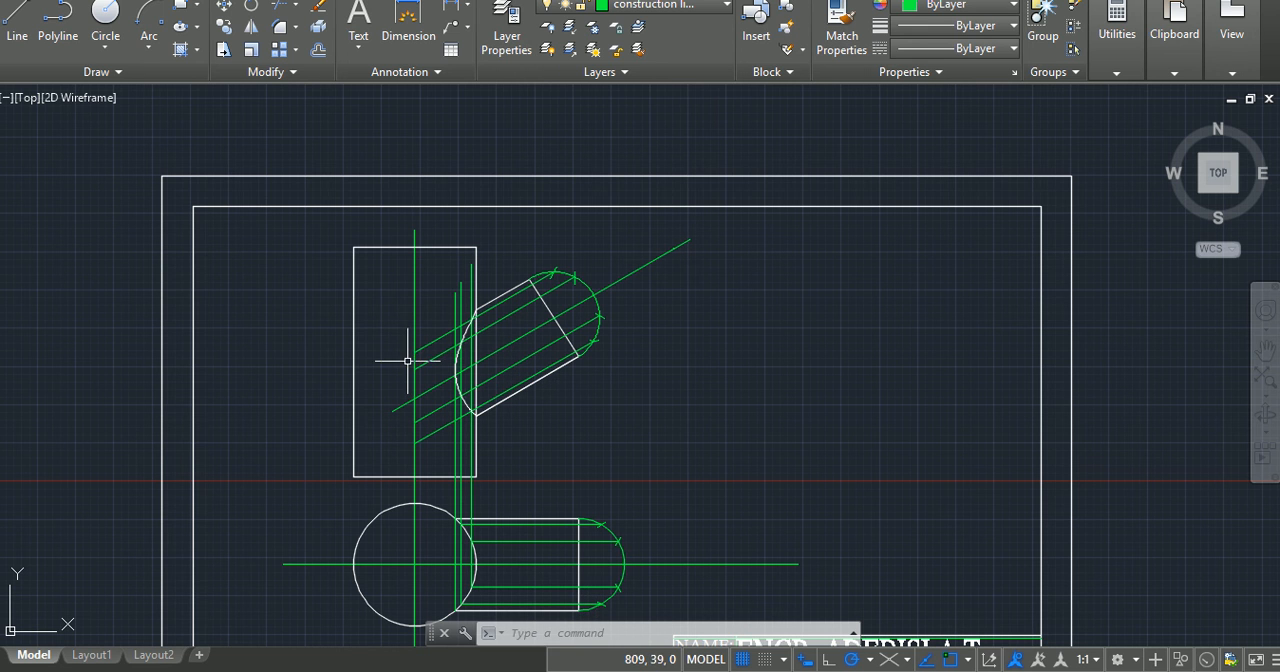
{"action": "scroll", "coordinate": [420, 356], "scroll_direction": "up", "scroll_amount": 5}
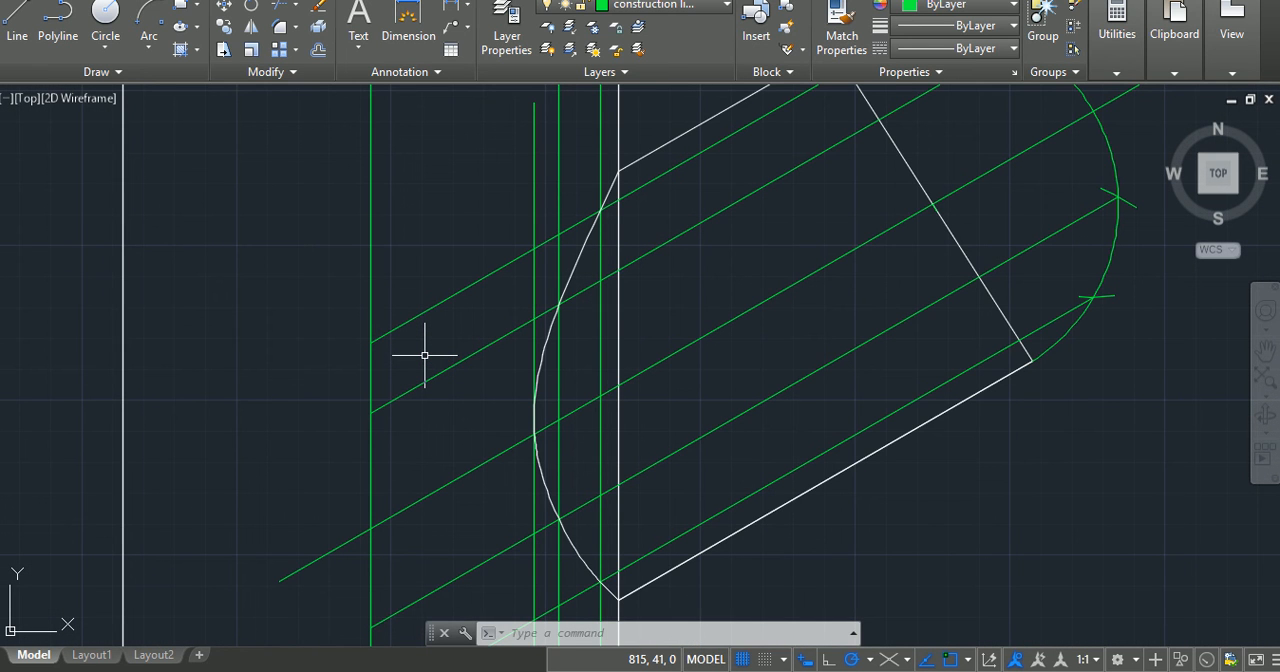
{"action": "key", "text": "Return"}
{"action": "key", "text": "Return"}
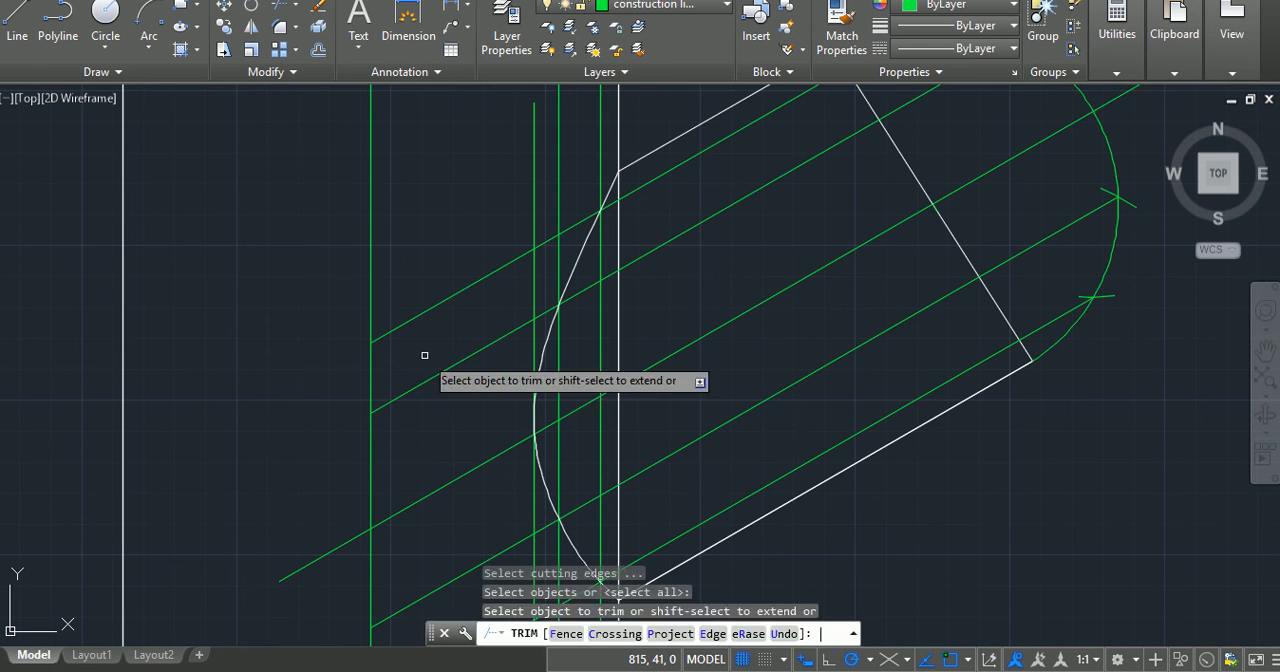
{"action": "left_click", "coordinate": [436, 268]}
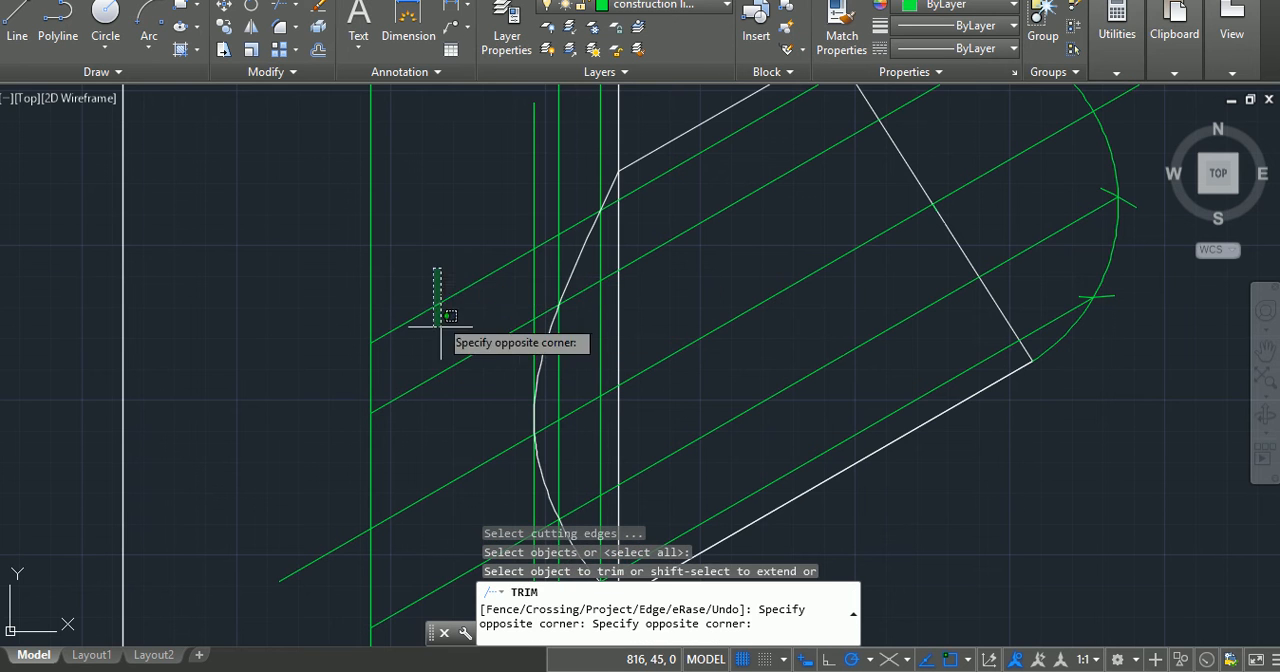
{"action": "left_click", "coordinate": [482, 434]}
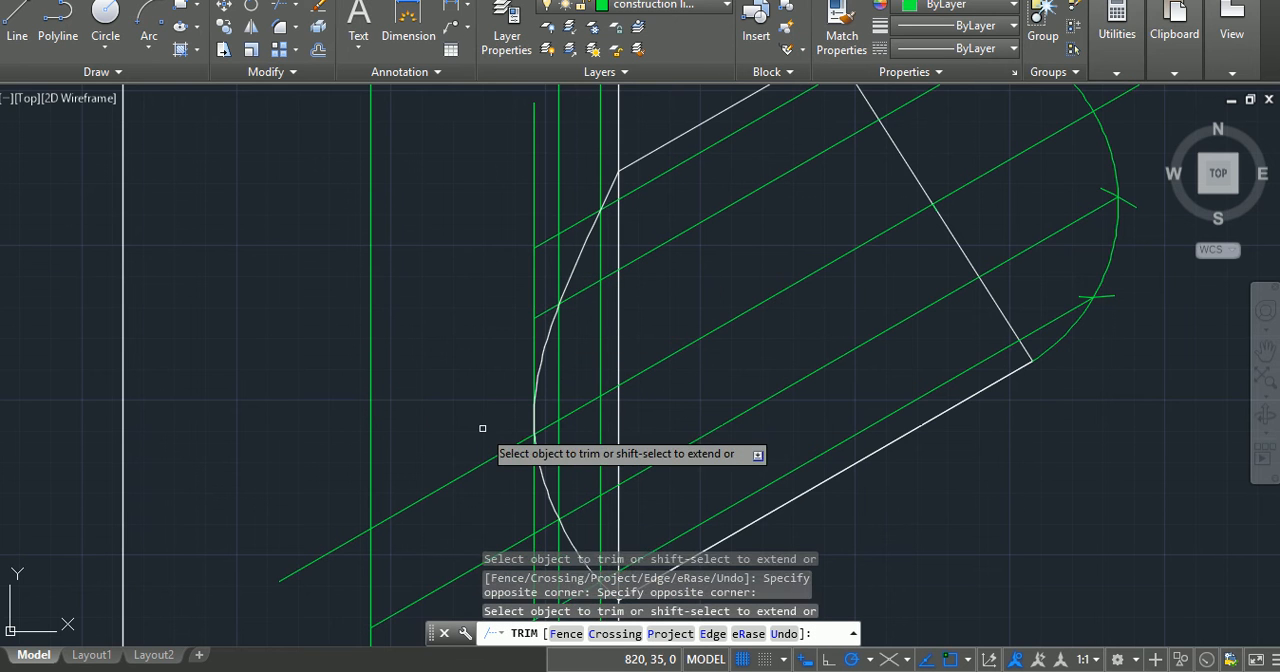
Step: Trim the two inclined projection lines below the arm's centreline back to the same vertical projection line
{"action": "left_click", "coordinate": [485, 525]}
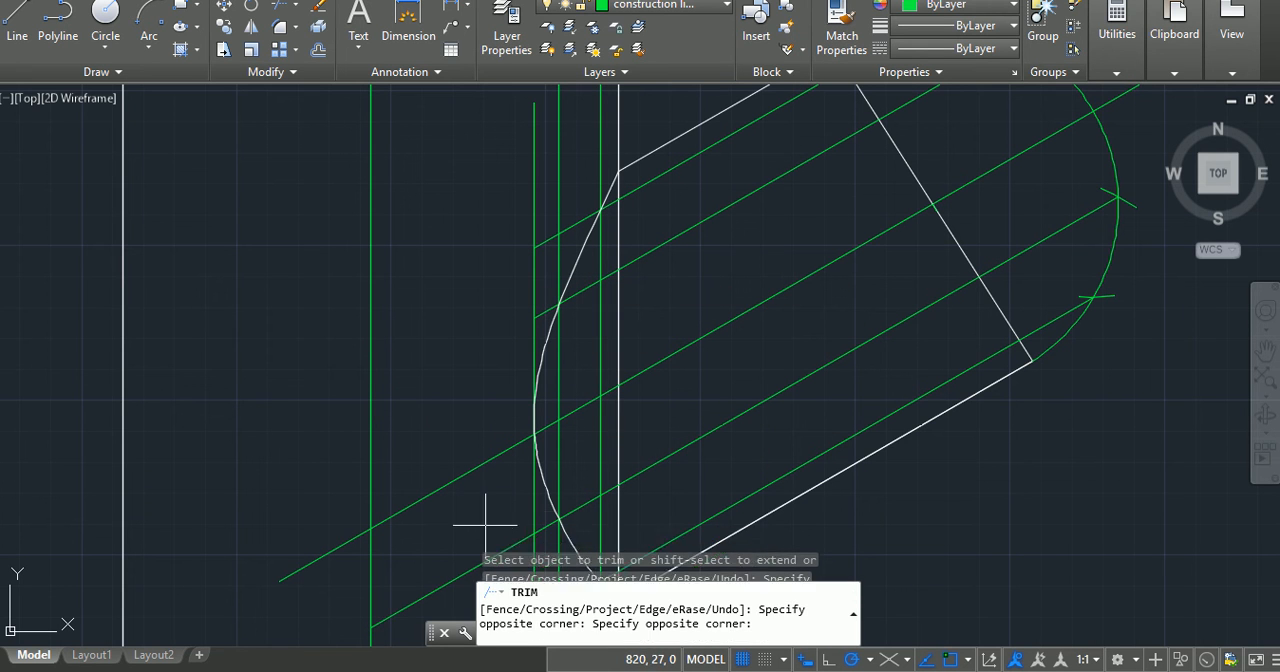
{"action": "left_click", "coordinate": [418, 620]}
{"action": "scroll", "coordinate": [416, 620], "scroll_direction": "down", "scroll_amount": 3}
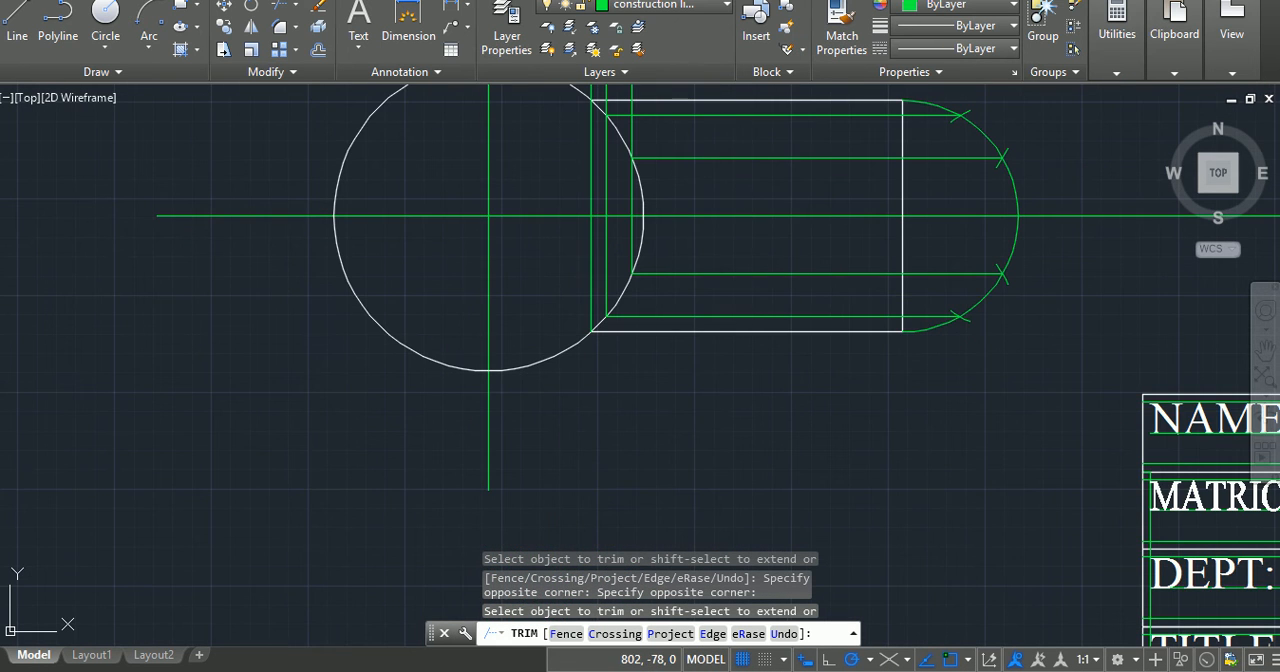
{"action": "mouse_move", "coordinate": [511, 155]}
{"action": "middle_mouse_down"}
{"action": "mouse_move", "coordinate": [514, 323]}
{"action": "mouse_move", "coordinate": [463, 598]}
{"action": "middle_mouse_up"}
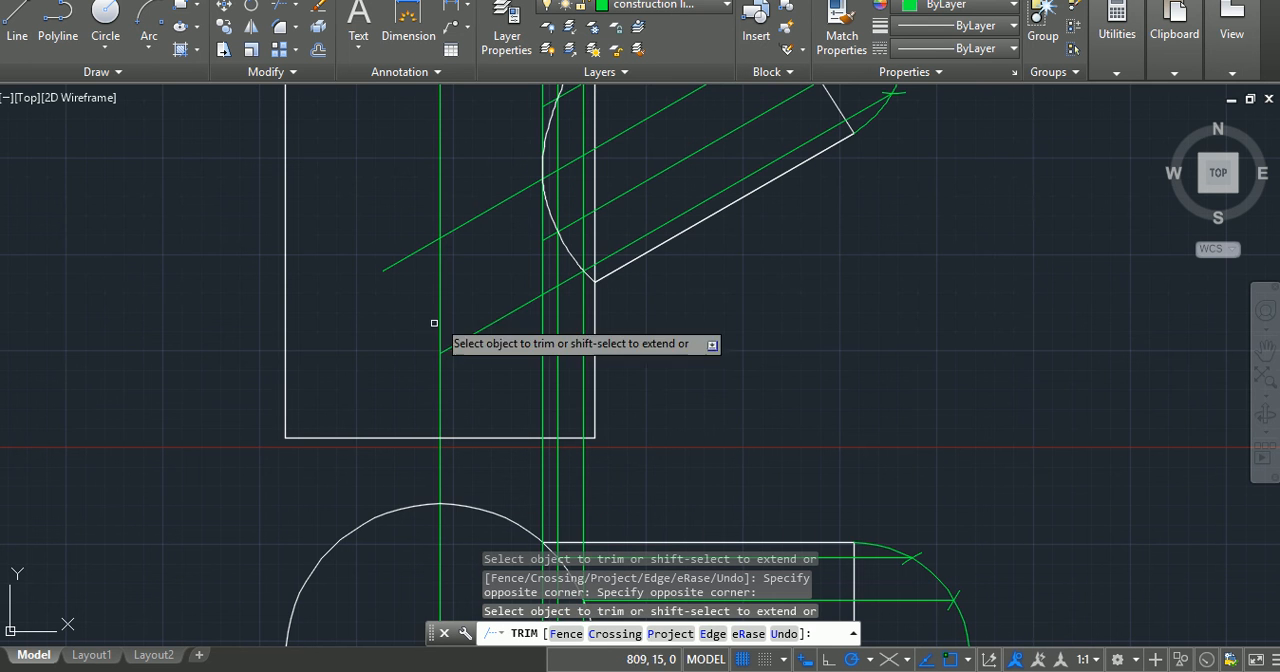
{"action": "left_click", "coordinate": [492, 323]}
{"action": "scroll", "coordinate": [631, 311], "scroll_direction": "down", "scroll_amount": 2}
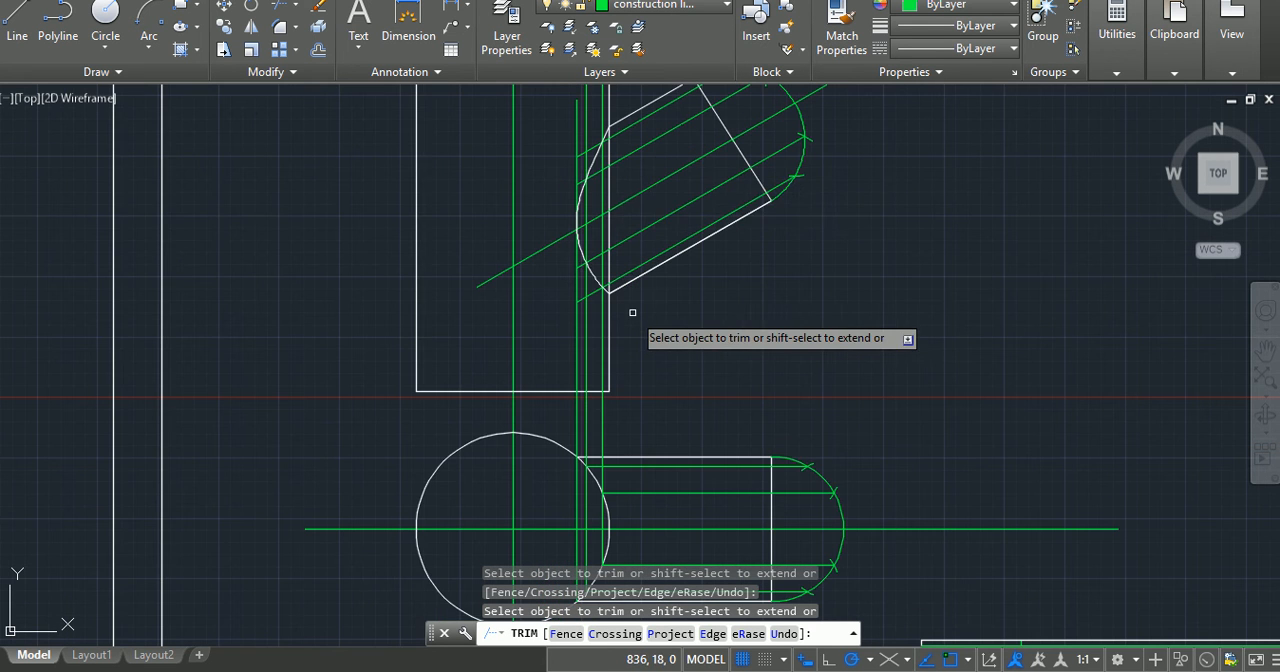
{"action": "middle_click_drag", "start_coordinate": [641, 157], "coordinate": [641, 262]}
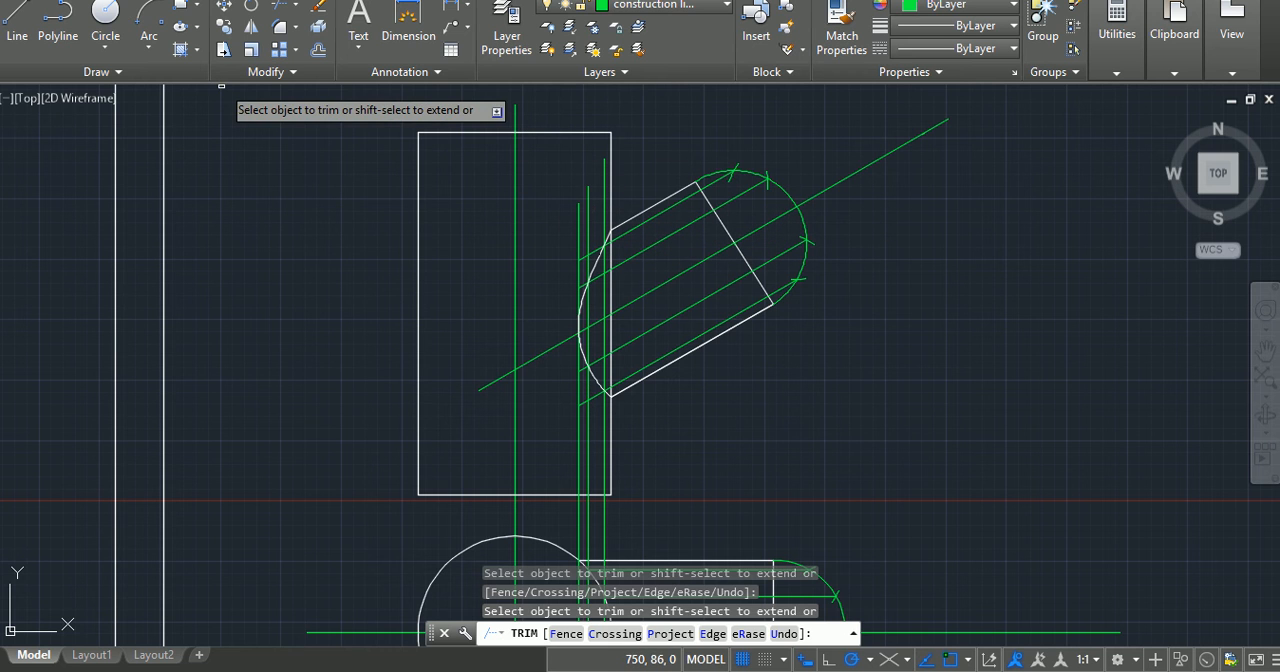
{"action": "key", "text": "Escape"}
{"action": "key", "text": "Escape"}
{"action": "key", "text": "Escape"}
{"action": "type", "text": "L"}
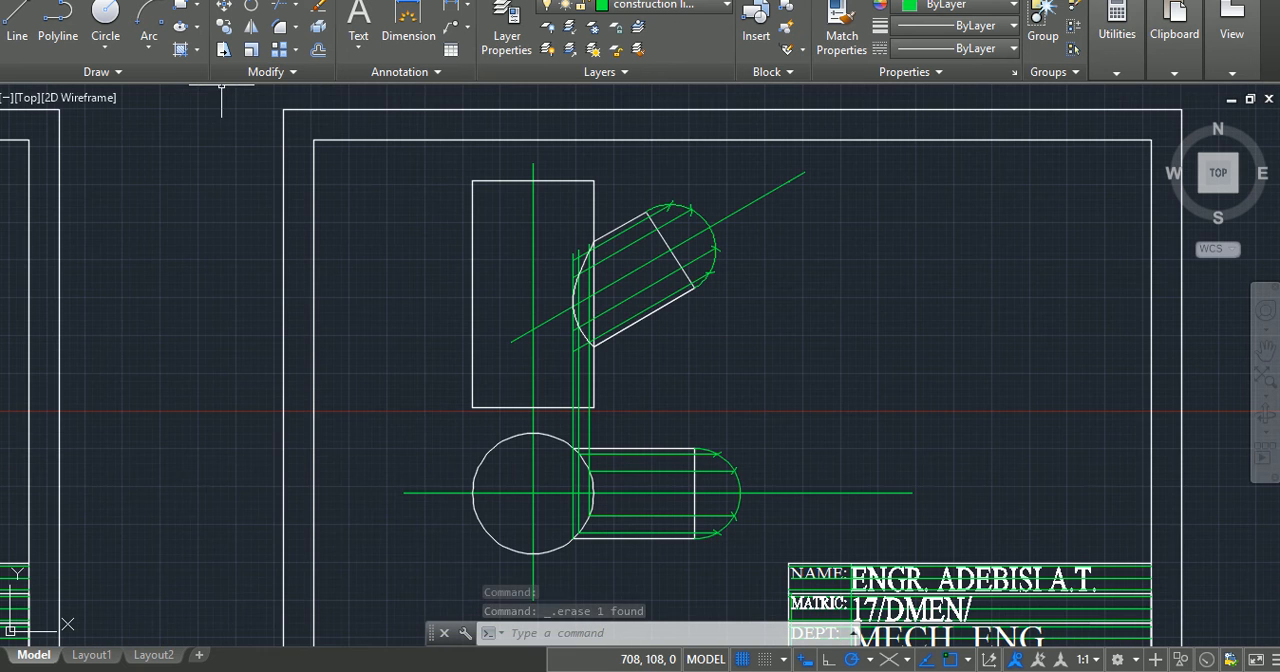
{"action": "scroll", "coordinate": [537, 277], "scroll_direction": "up", "scroll_amount": 2}
{"action": "scroll", "coordinate": [537, 277], "scroll_direction": "down", "scroll_amount": 4}
{"action": "scroll", "coordinate": [540, 277], "scroll_direction": "down", "scroll_amount": 2}
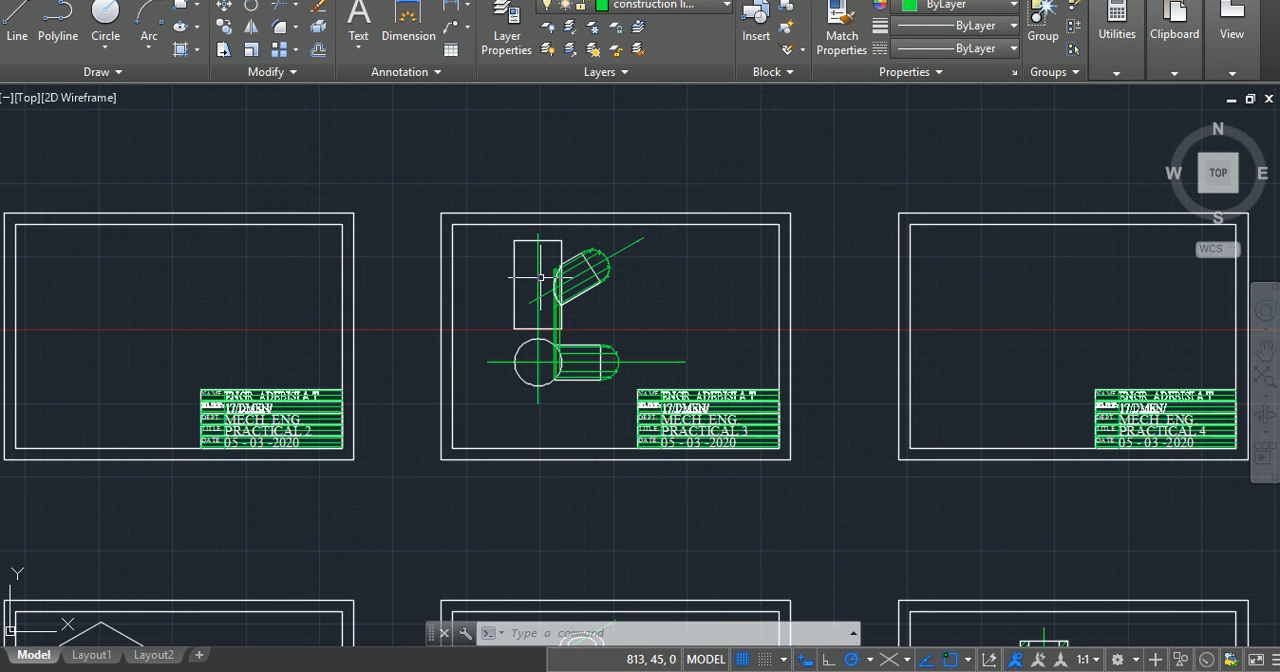
{"action": "scroll", "coordinate": [549, 294], "scroll_direction": "up", "scroll_amount": 2}
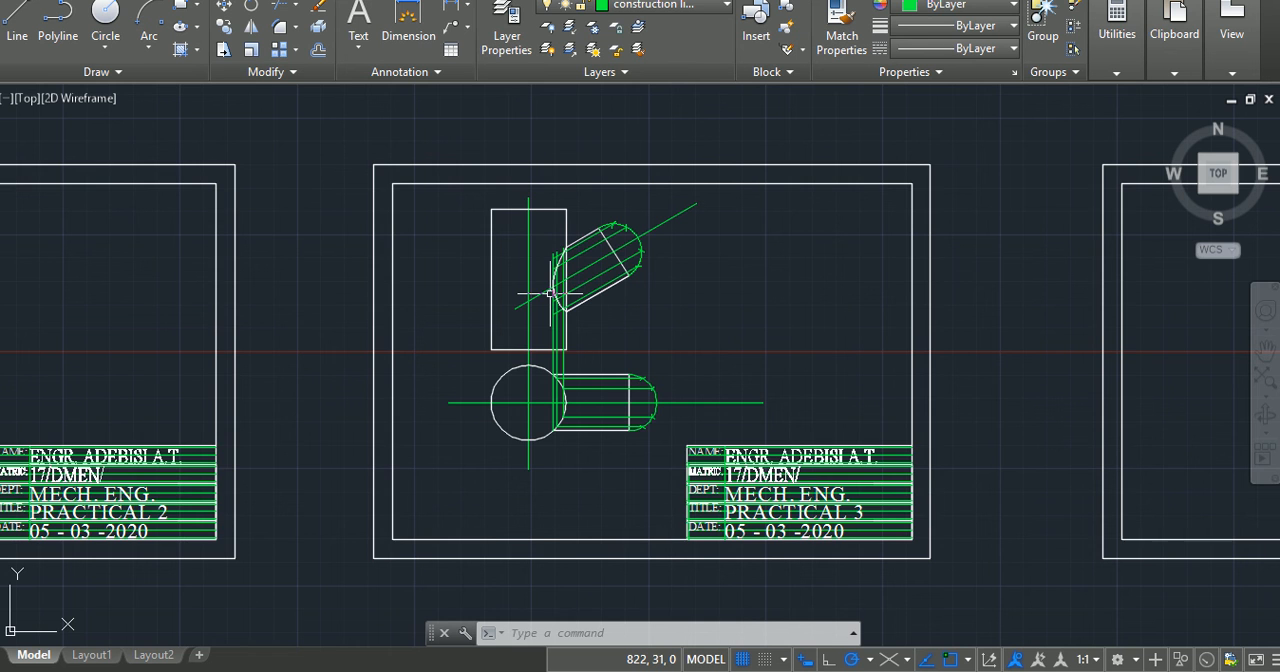
{"action": "scroll", "coordinate": [549, 294], "scroll_direction": "up", "scroll_amount": 2}
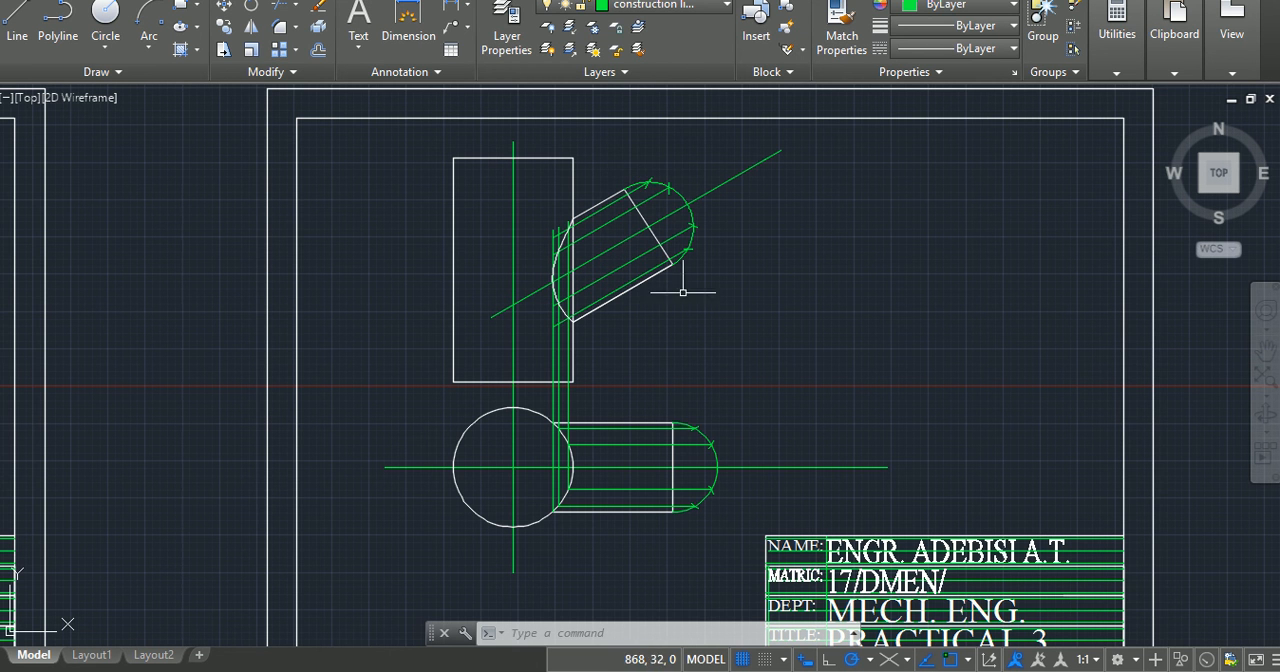
{"action": "scroll", "coordinate": [506, 575], "scroll_direction": "down", "scroll_amount": 2}
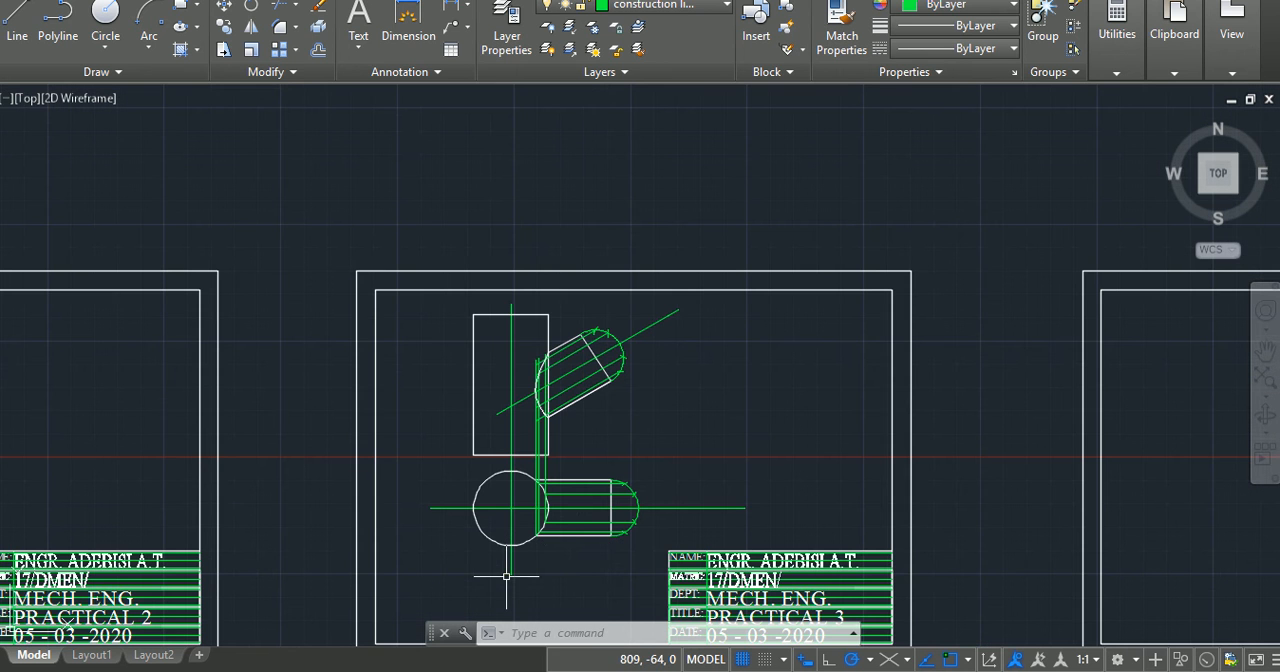
{"action": "middle_click_drag", "start_coordinate": [503, 540], "coordinate": [480, 429]}
{"action": "scroll", "coordinate": [501, 461], "scroll_direction": "up", "scroll_amount": 2}
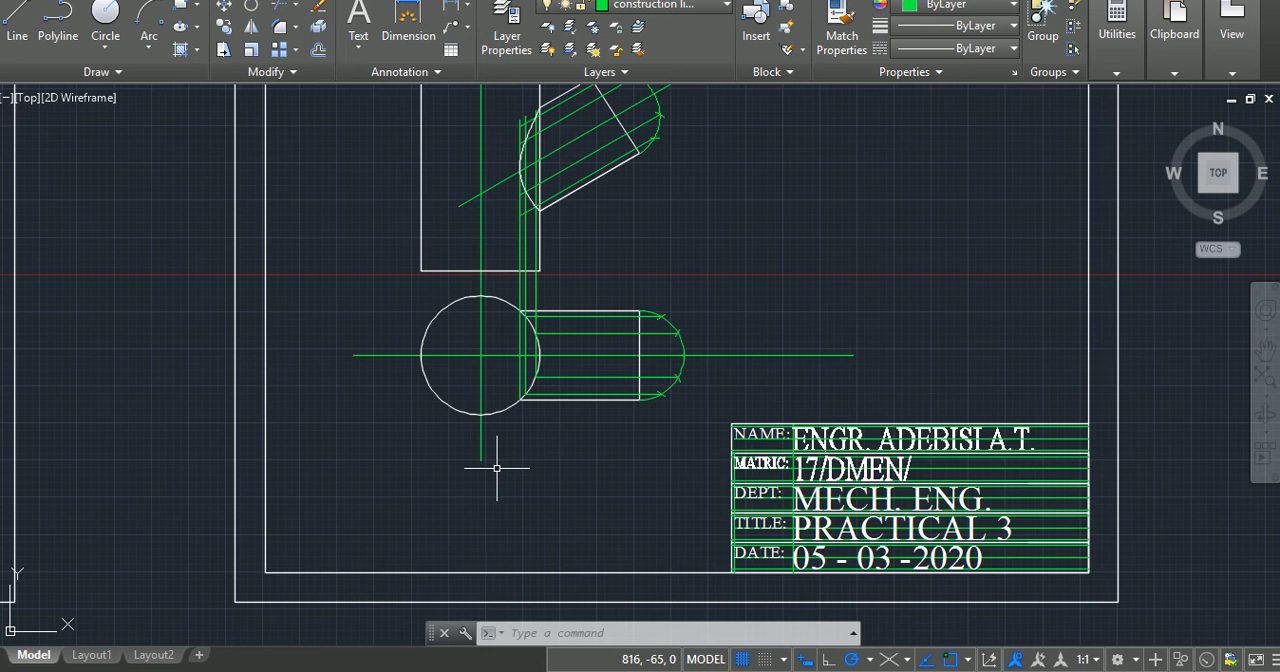
{"action": "scroll", "coordinate": [496, 467], "scroll_direction": "up", "scroll_amount": 2}
{"action": "type", "text": "dt"}
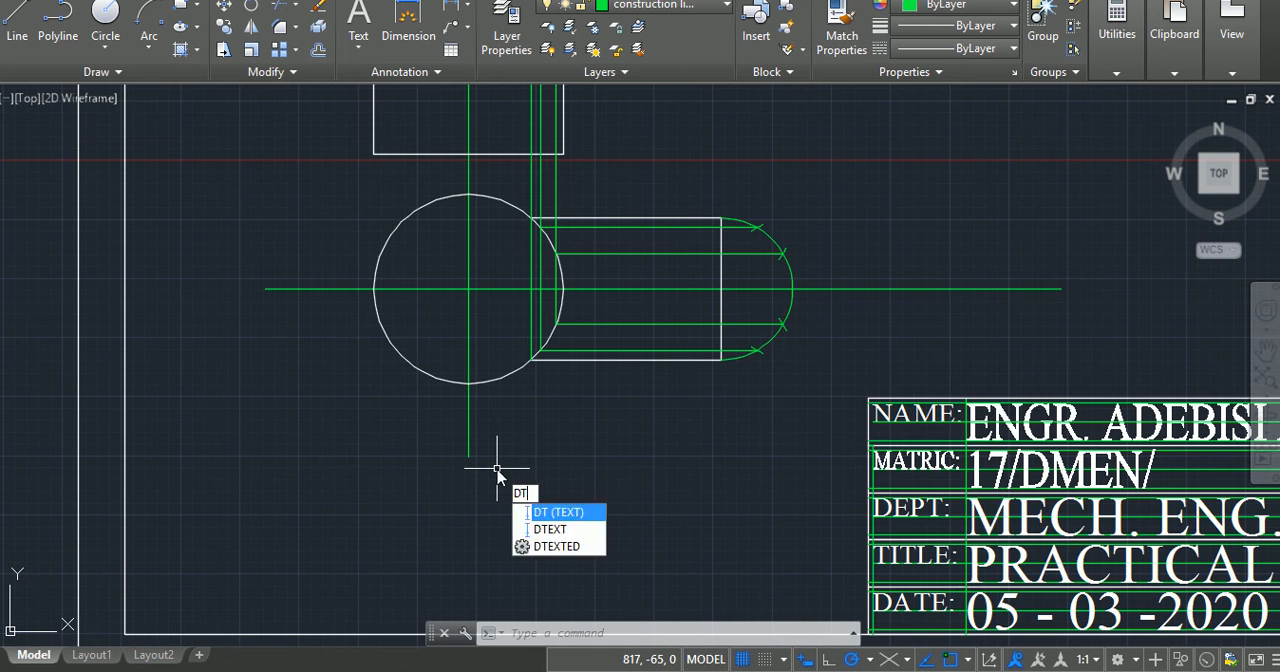
{"action": "key", "text": "Return"}
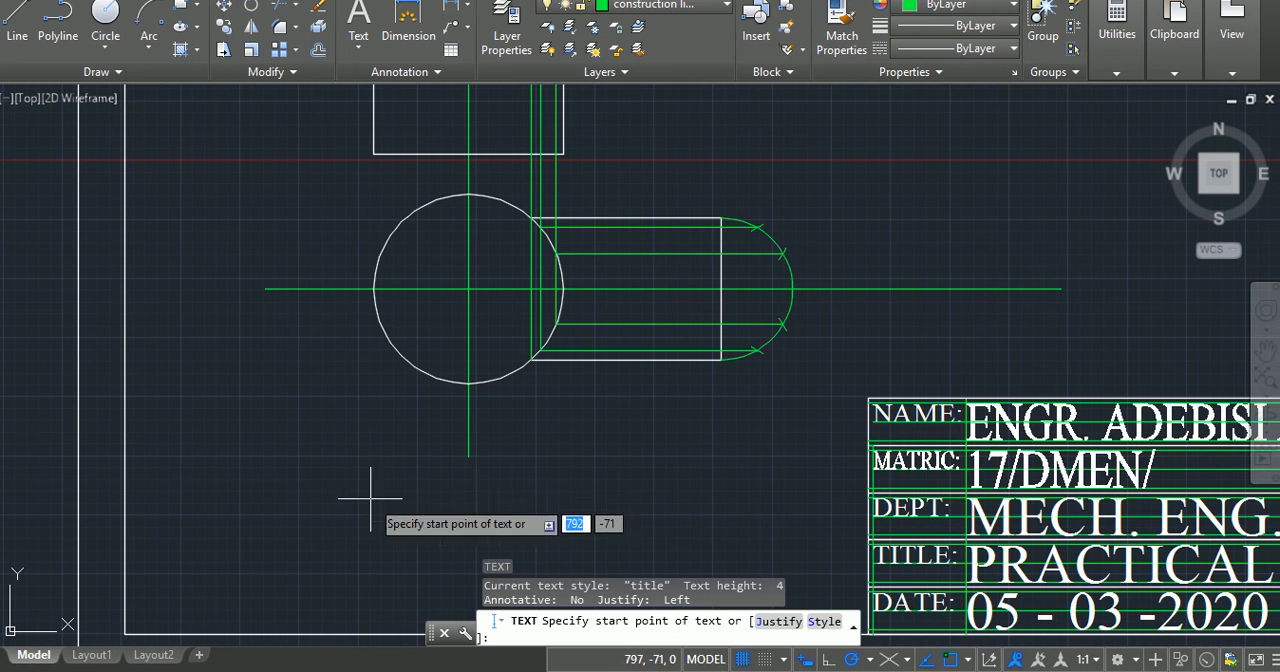
{"action": "left_click", "coordinate": [266, 557]}
{"action": "type", "text": "cur"}
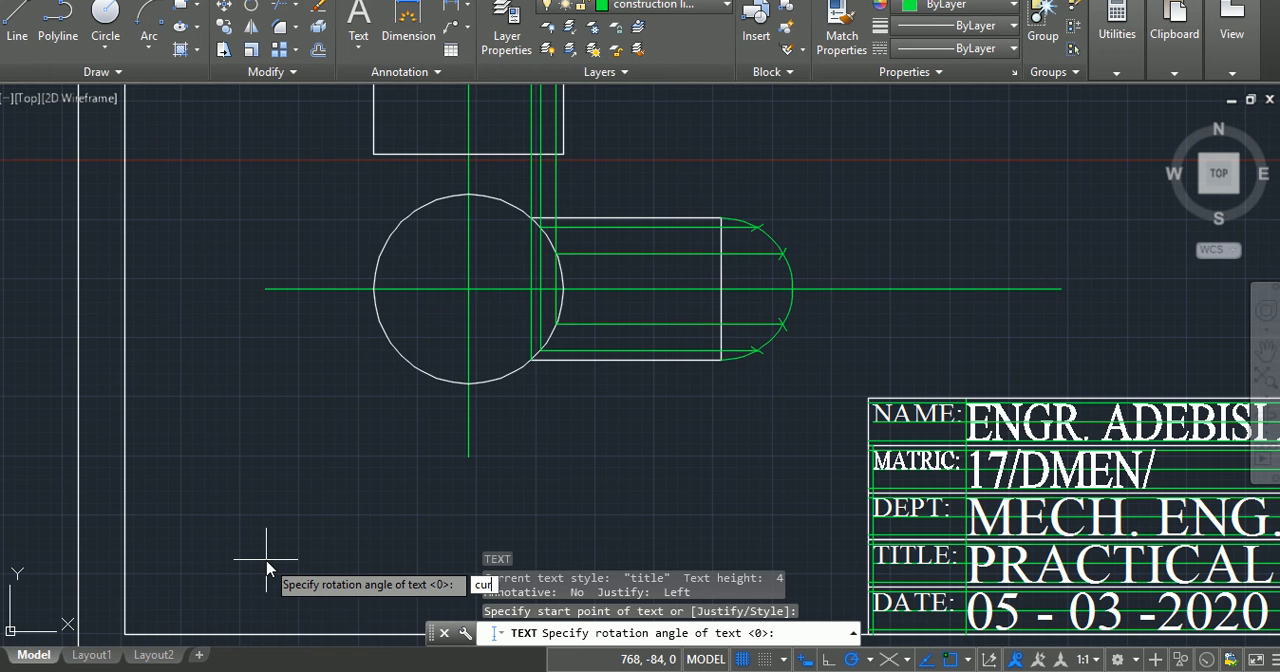
{"action": "type", "text": "v"}
{"action": "key", "text": "Return"}
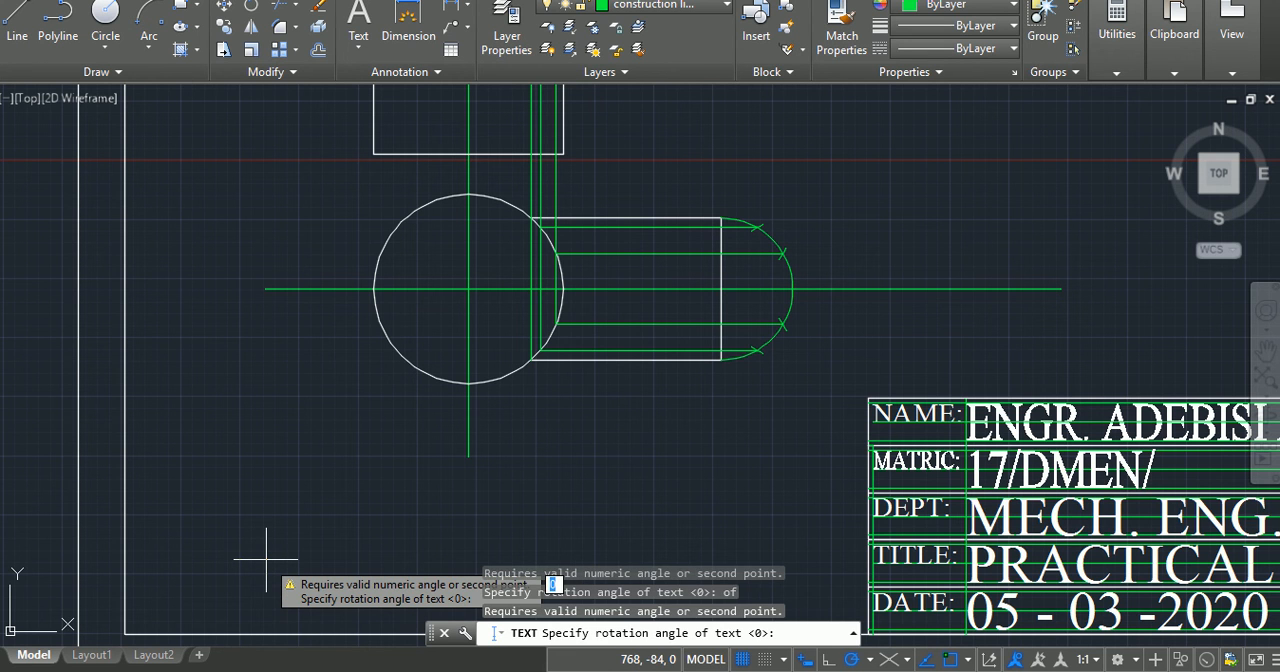
{"action": "key", "text": "Escape"}
{"action": "key", "text": "Escape"}
{"action": "key", "text": "Escape"}
{"action": "key", "text": "Escape"}
Step: Add the single-line text "CURVE OF INTERSECTION OF TWO CYLINDERS" below the circle view at zero rotation
{"action": "type", "text": "dt"}
{"action": "key", "text": "Return"}
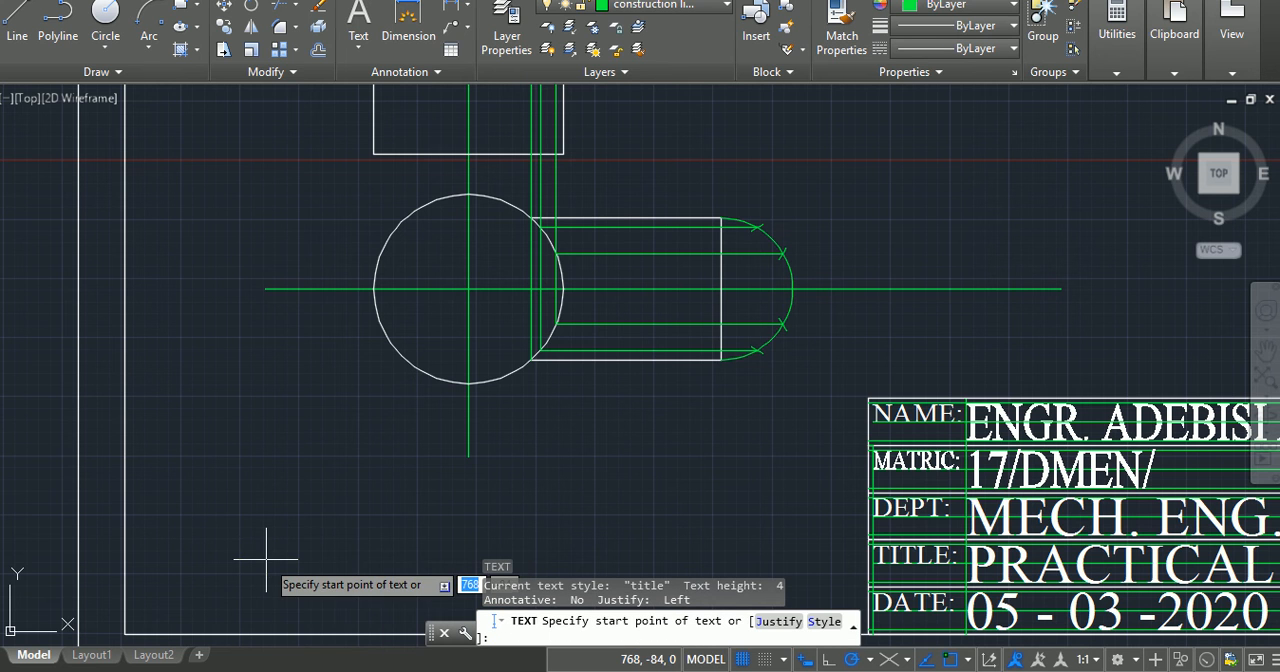
{"action": "left_click", "coordinate": [281, 524]}
{"action": "key", "text": "Return"}
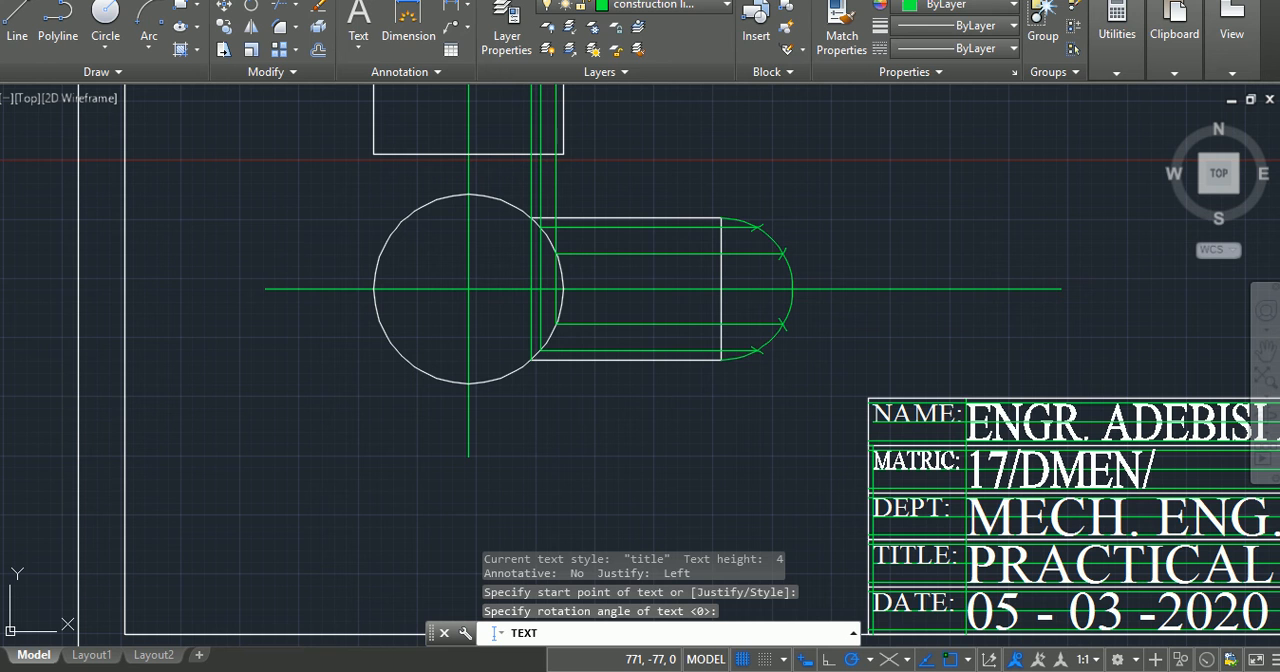
{"action": "type", "text": "cu"}
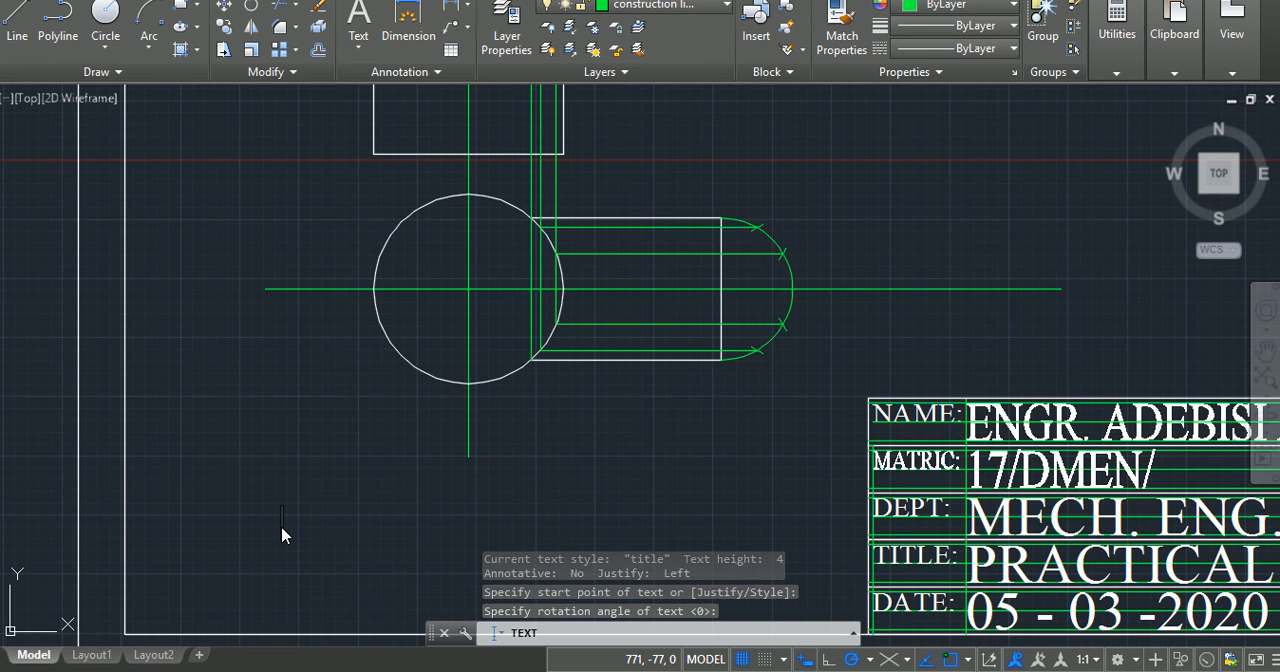
{"action": "type", "text": "rve"}
{"action": "key", "text": "BackSpace"}
{"action": "key", "text": "BackSpace"}
{"action": "key", "text": "BackSpace"}
{"action": "key", "text": "BackSpace"}
{"action": "key", "text": "BackSpace"}
{"action": "type", "text": "CURVE"}
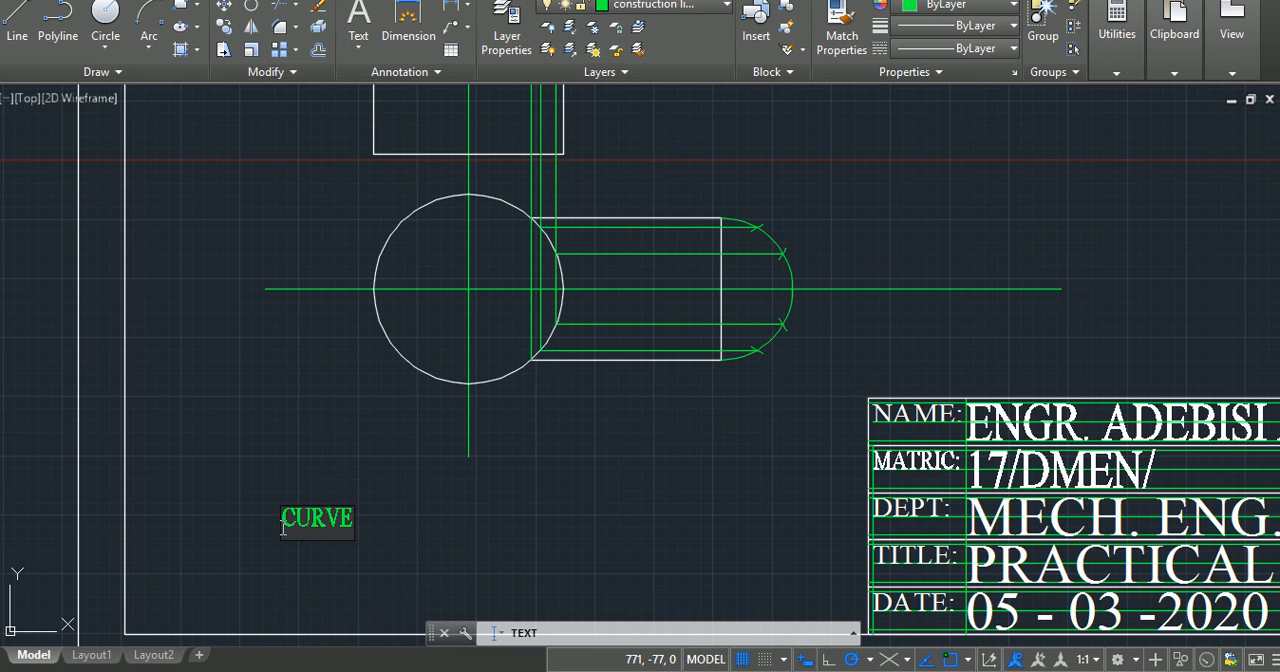
{"action": "type", "text": " OF INT"}
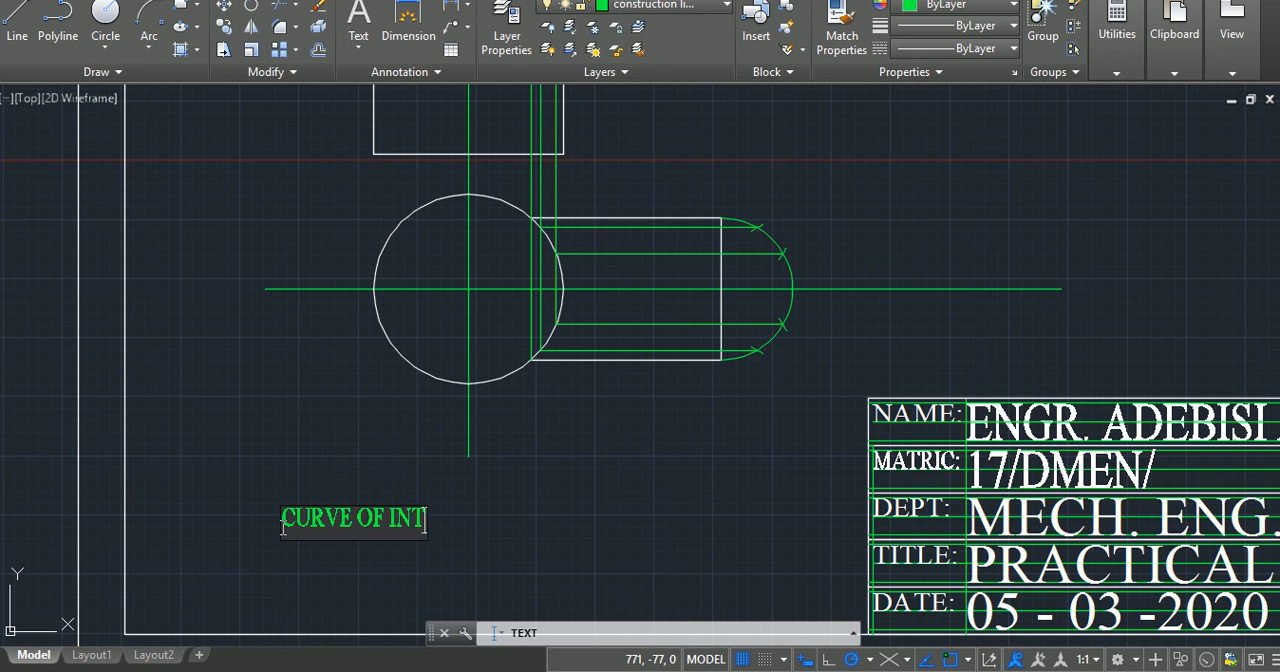
{"action": "type", "text": "ERSECTIO"}
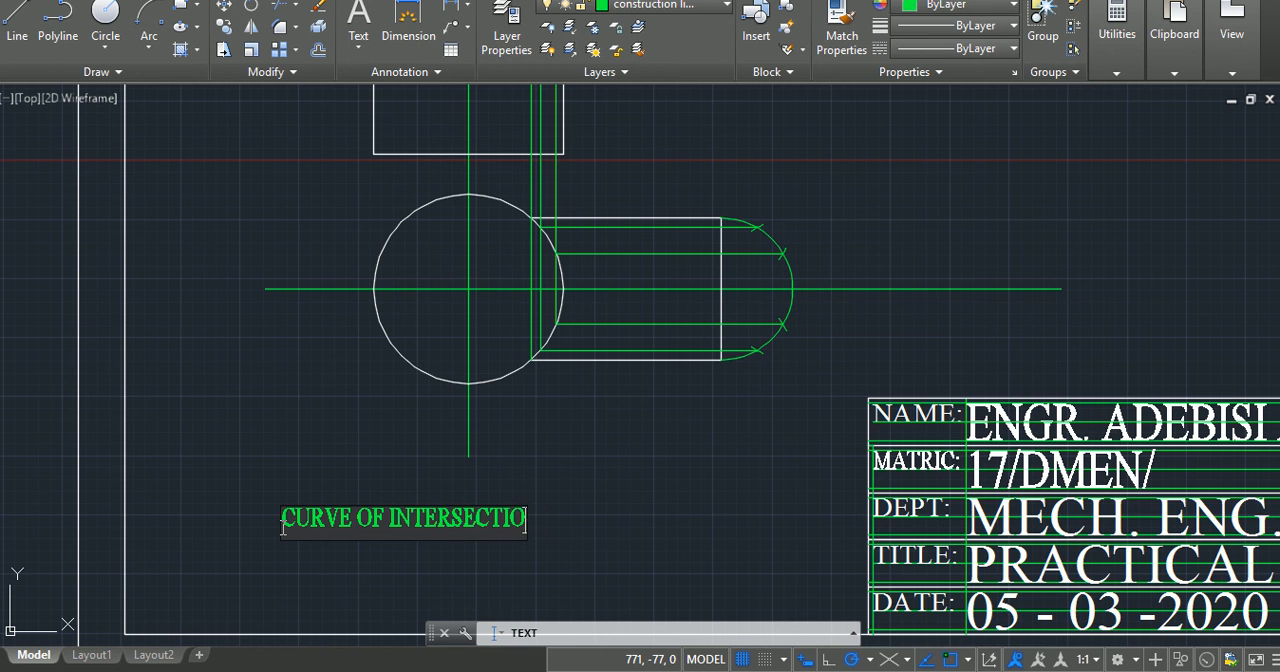
{"action": "type", "text": "N OF TW"}
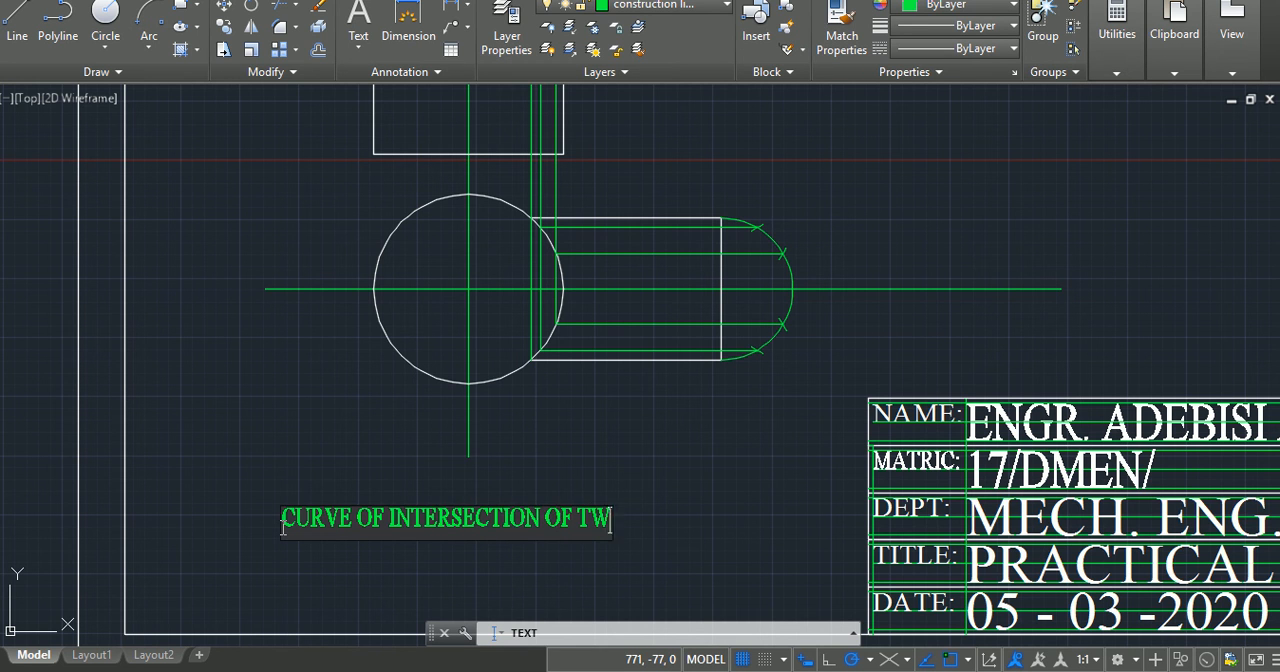
{"action": "type", "text": "O CY"}
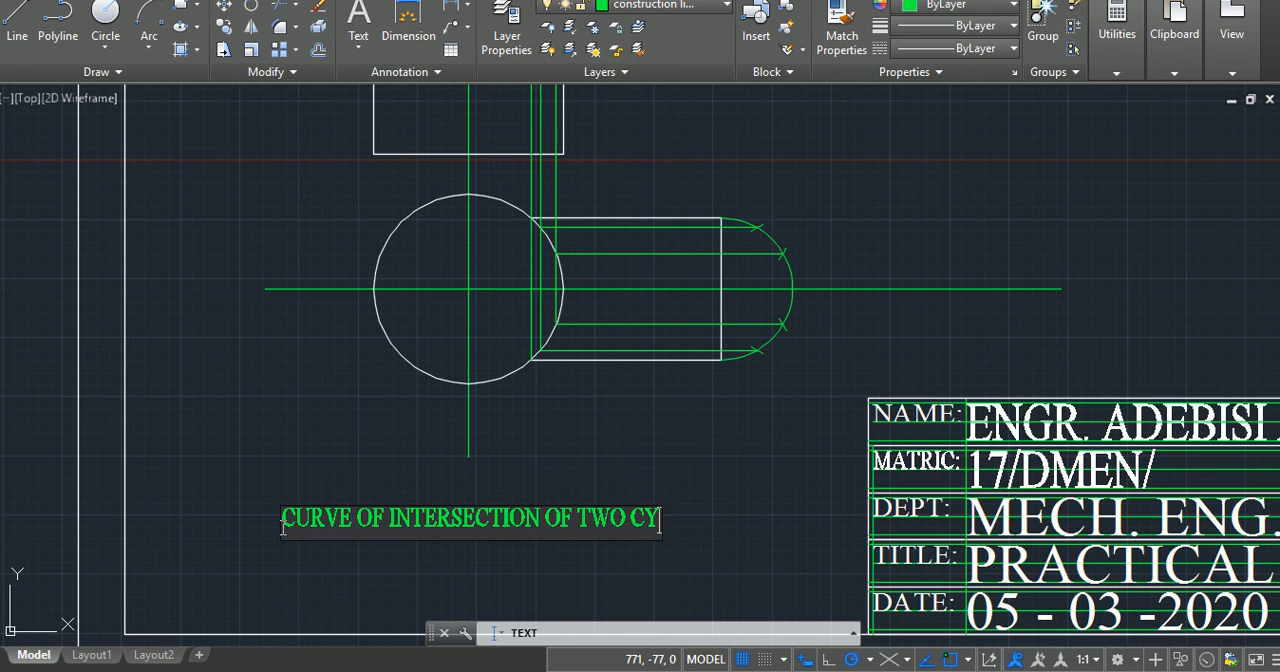
{"action": "type", "text": "LINDERS"}
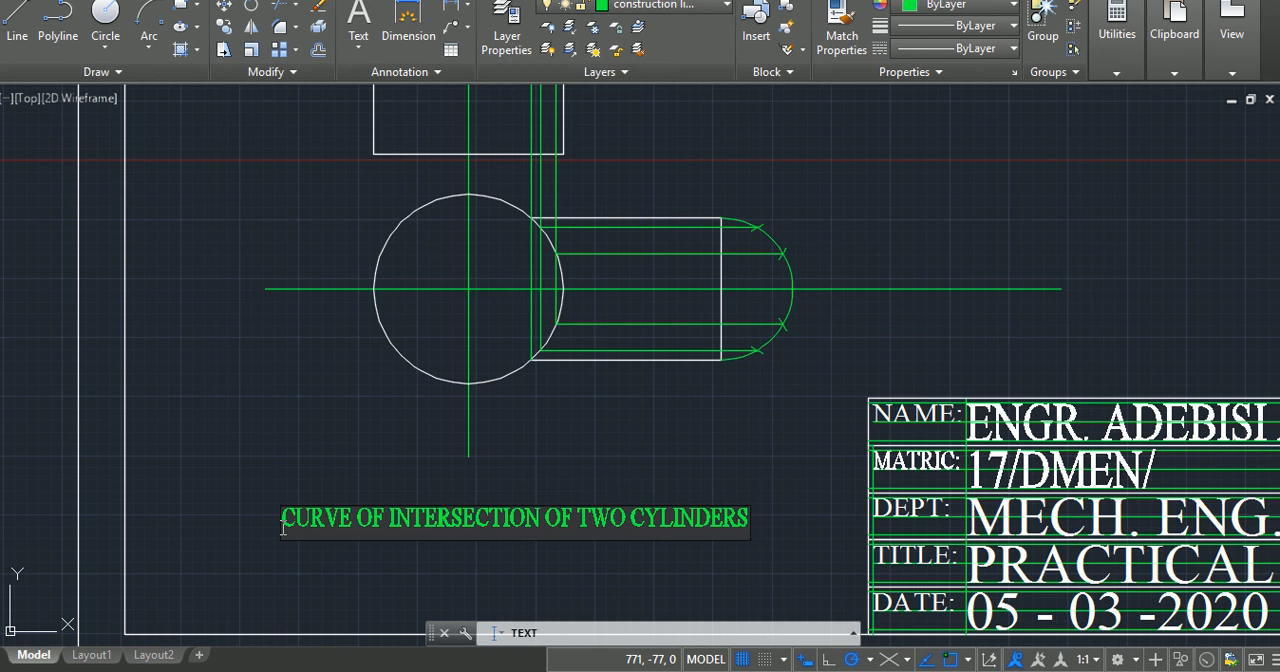
{"action": "left_click", "coordinate": [932, 183]}
{"action": "key", "text": "Escape"}
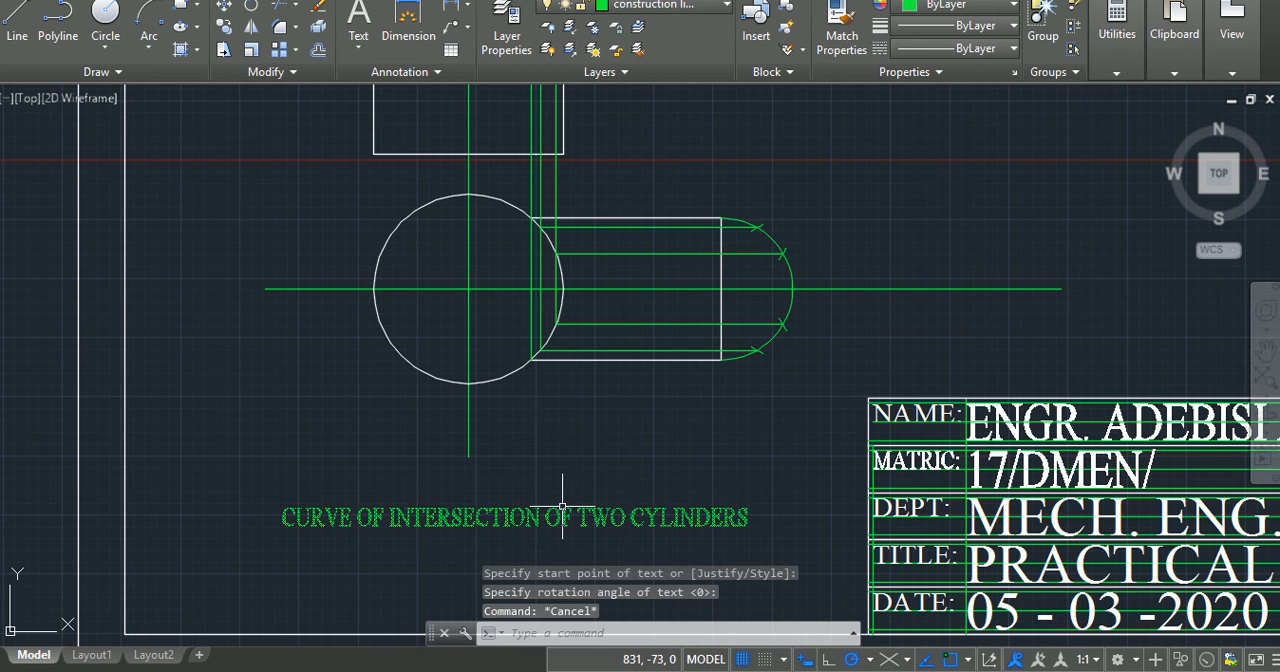
Step: Reassign the caption below the circle view from the construction line layer to a white layer
{"action": "left_click", "coordinate": [561, 509]}
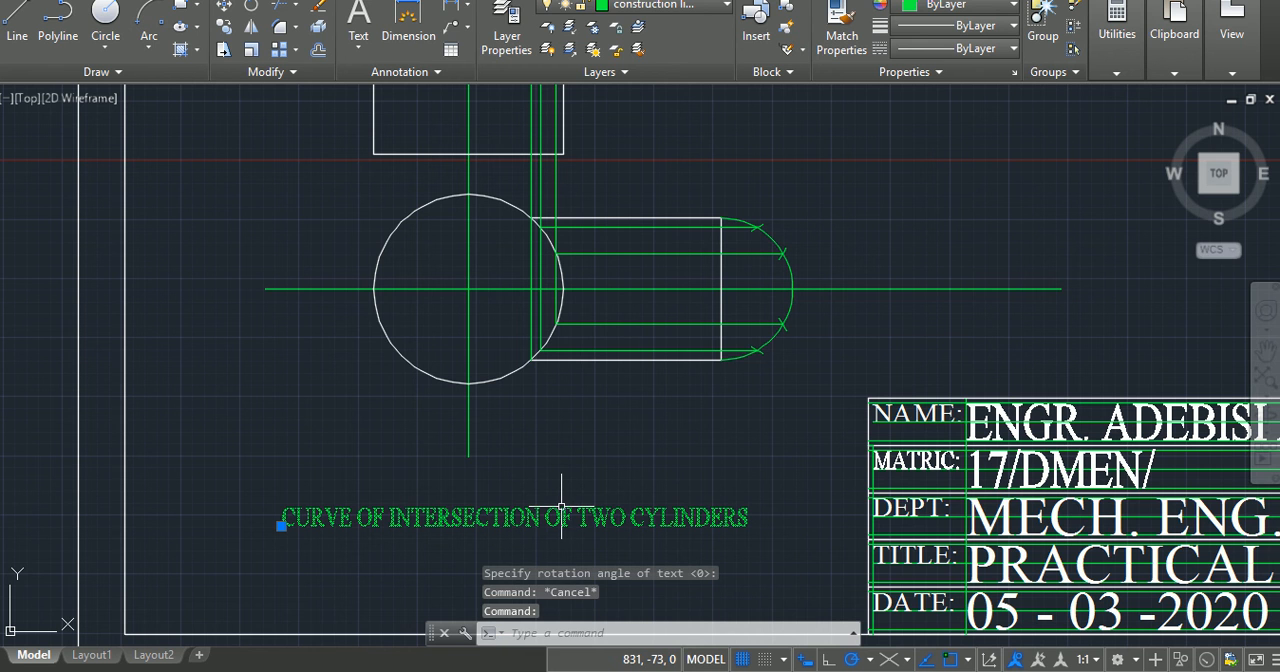
{"action": "left_click", "coordinate": [721, 6]}
{"action": "left_click", "coordinate": [660, 95]}
{"action": "key", "text": "Escape"}
{"action": "key", "text": "Escape"}
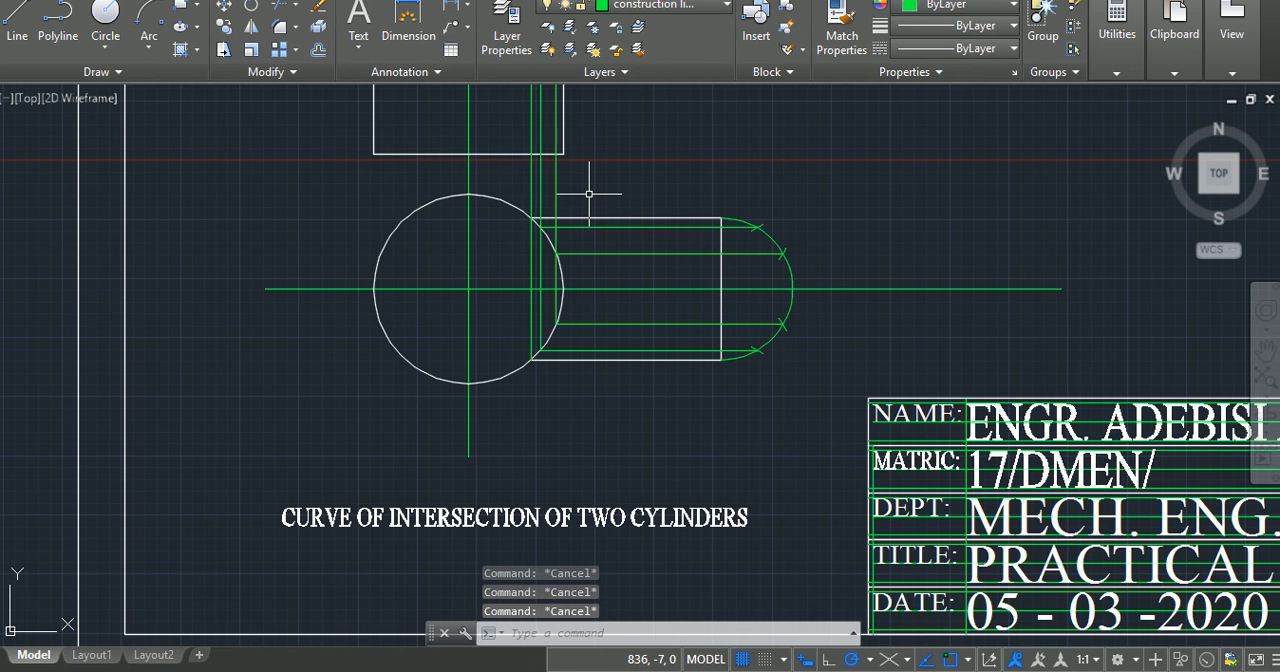
Step: Dimension the circle's vertical diameter in the lower view, placing the dimension line to the left of the circle
{"action": "type", "text": "DIM"}
{"action": "key", "text": "Return"}
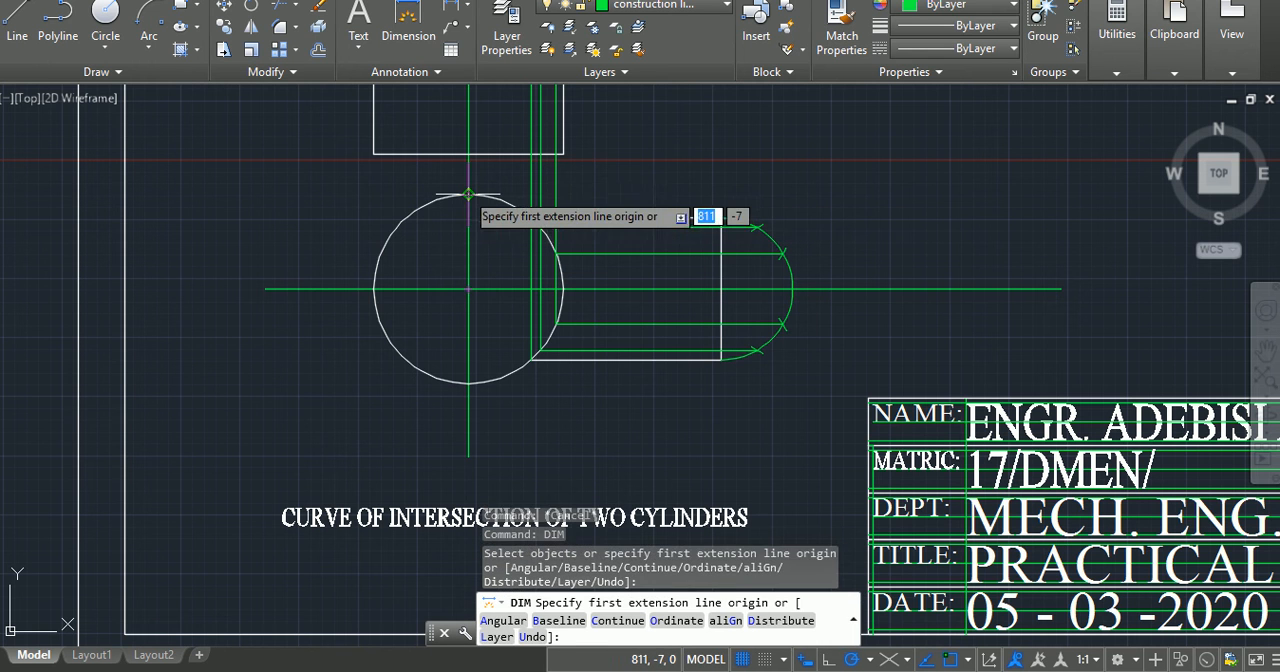
{"action": "left_click", "coordinate": [468, 194]}
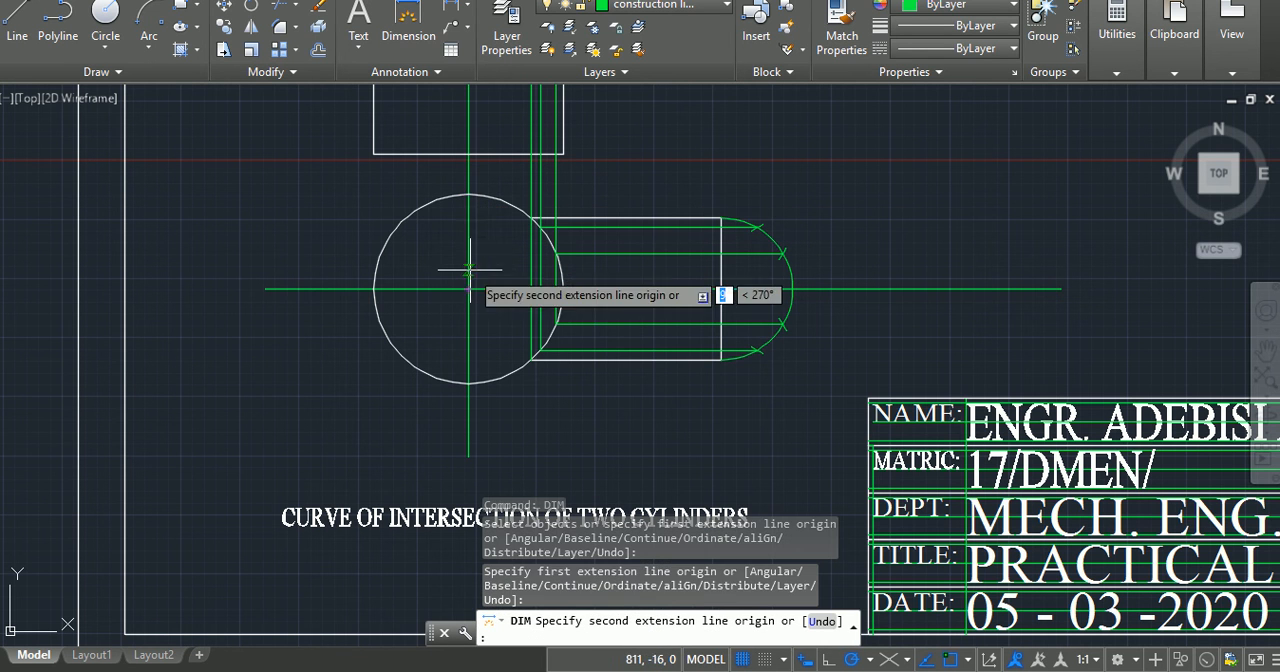
{"action": "left_click", "coordinate": [468, 383]}
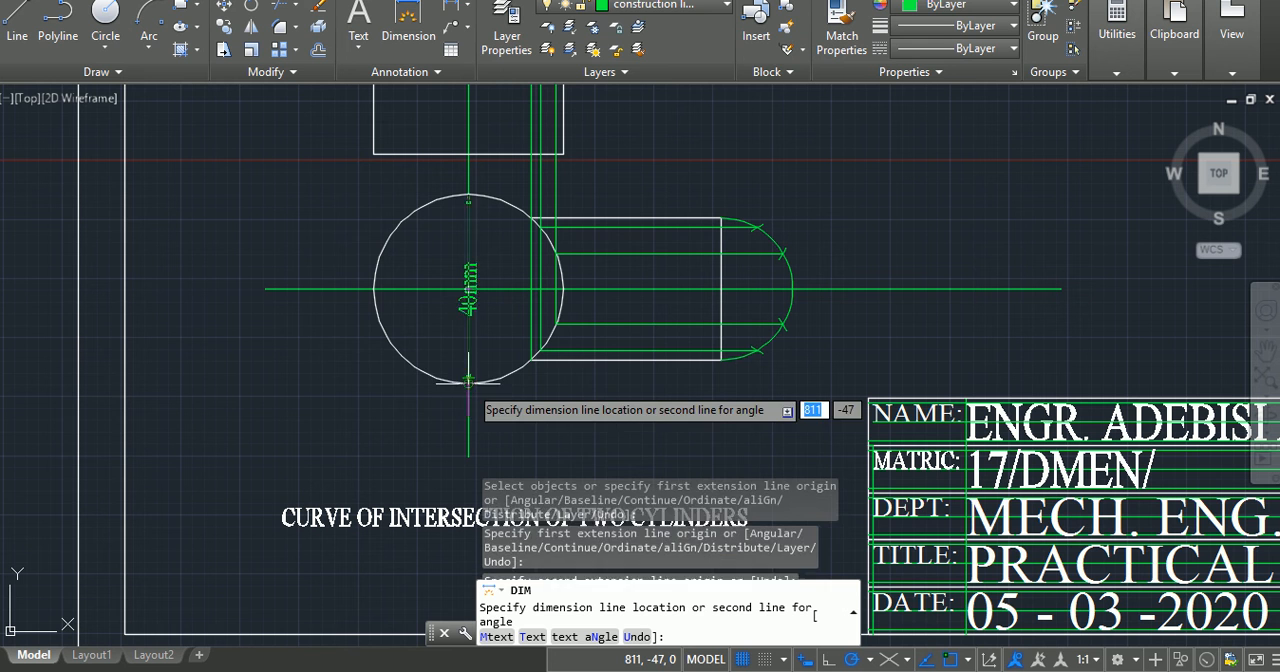
{"action": "left_click", "coordinate": [327, 387]}
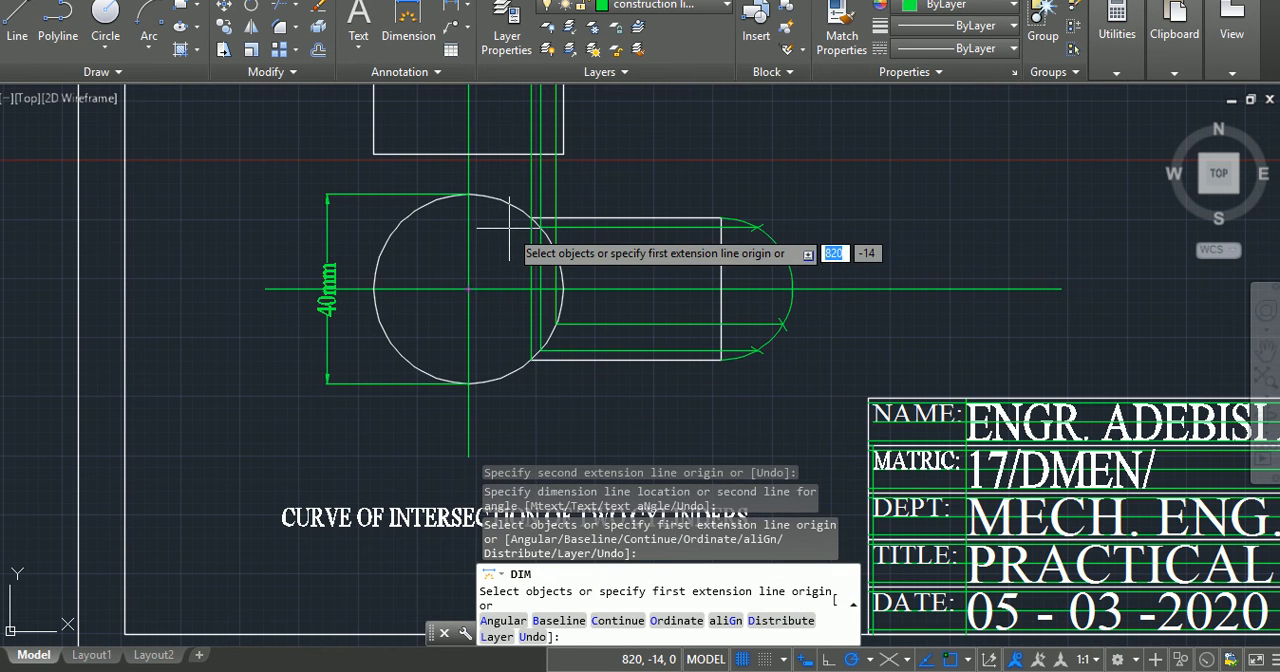
Step: Dimension the height of the rectangle in the upper view, placing the dimension line to the left of its left edge
{"action": "middle_click_drag", "start_coordinate": [525, 175], "coordinate": [535, 553]}
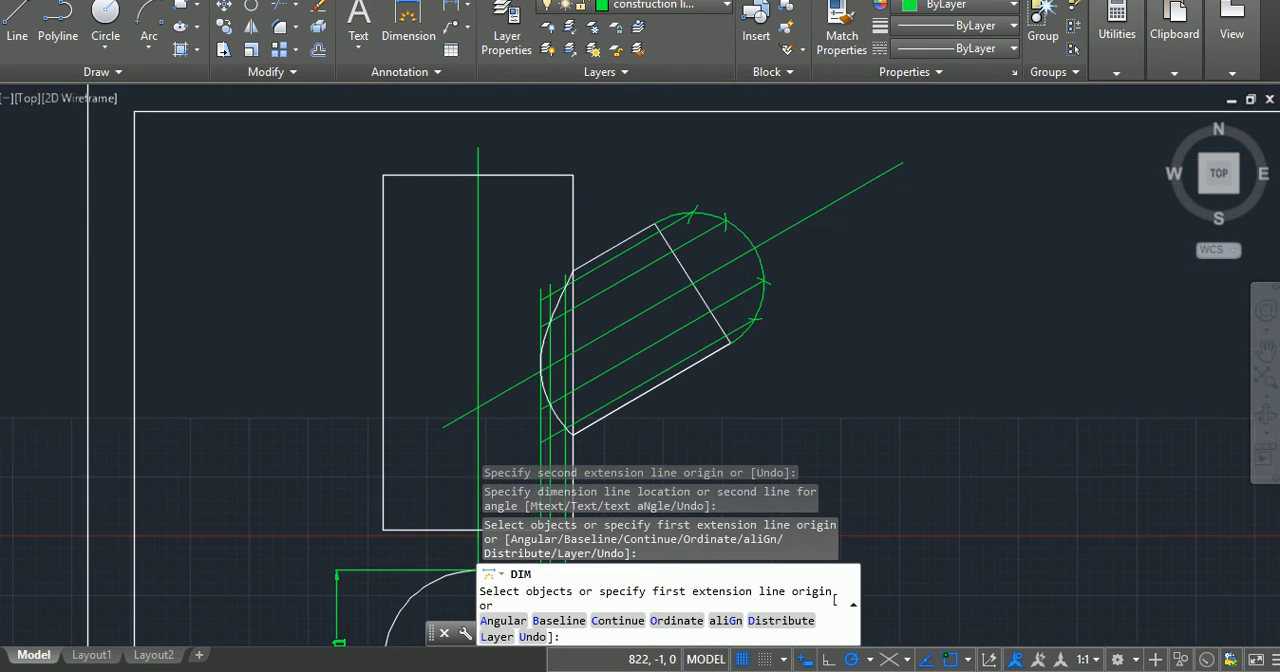
{"action": "middle_click_drag", "start_coordinate": [511, 451], "coordinate": [494, 428]}
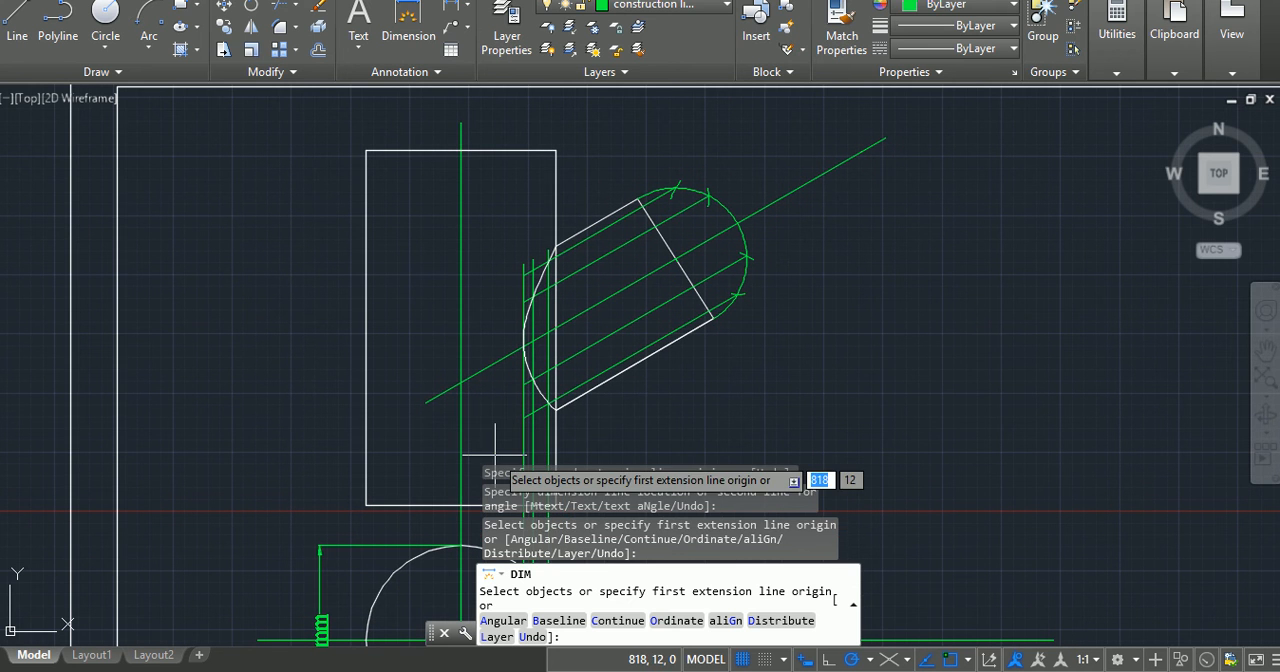
{"action": "left_click", "coordinate": [366, 506]}
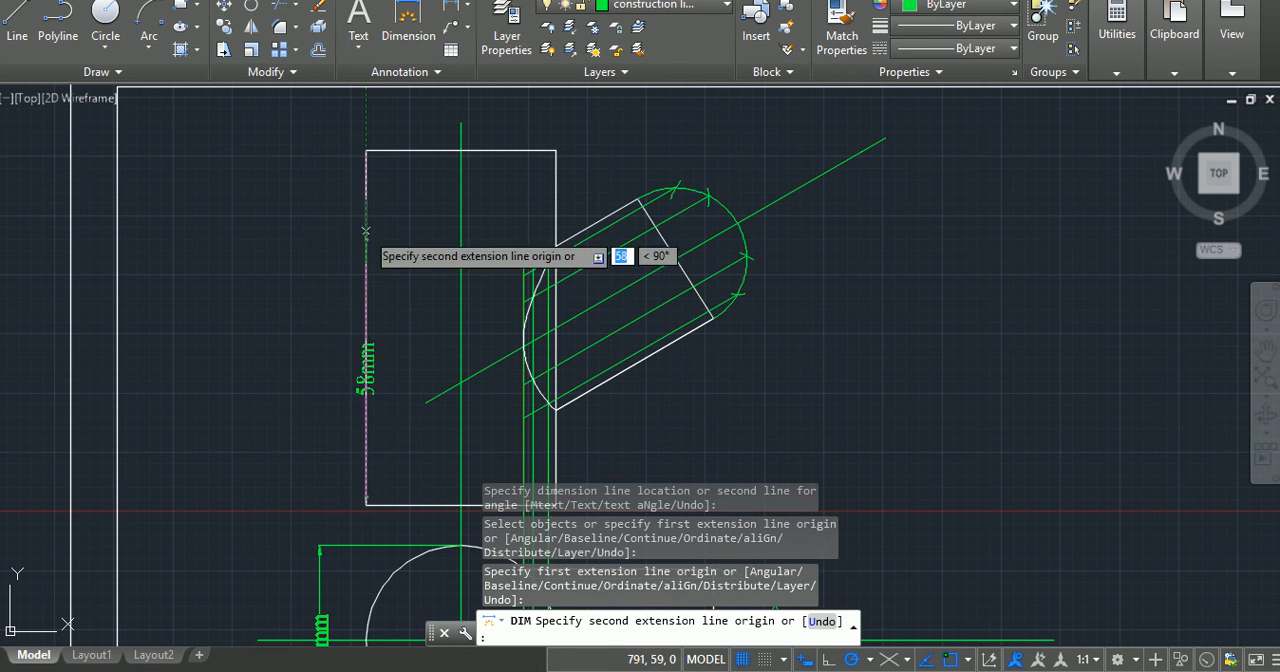
{"action": "left_click", "coordinate": [366, 150]}
{"action": "left_click", "coordinate": [291, 205]}
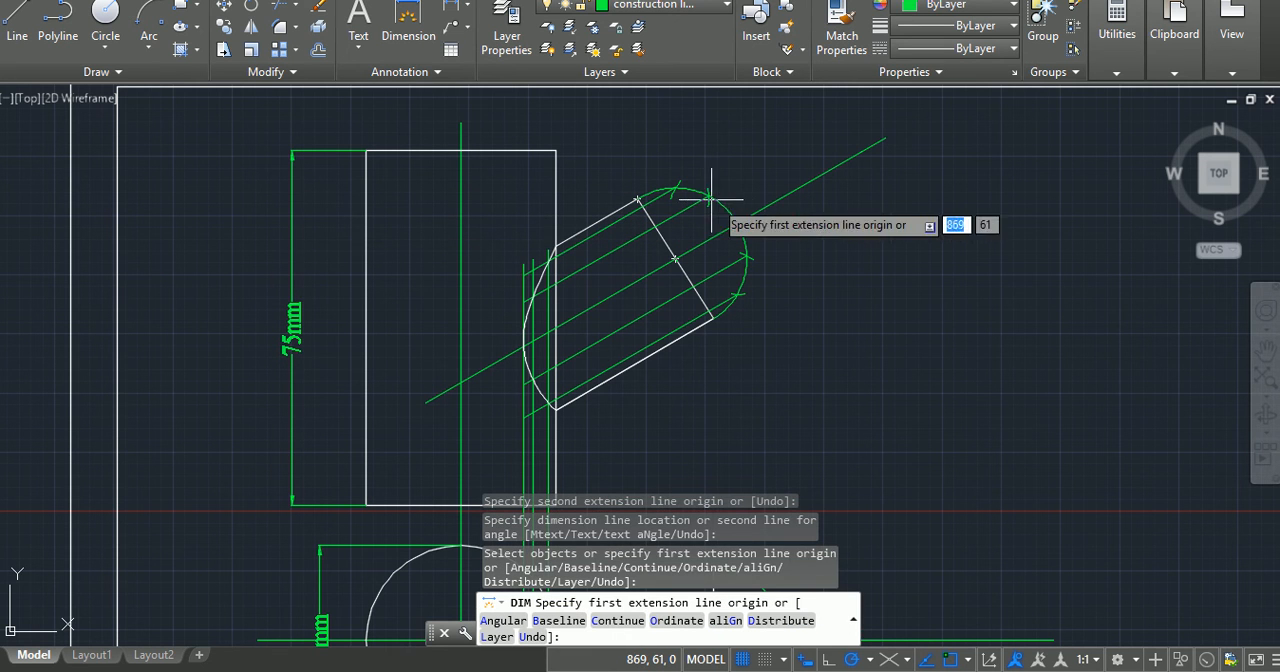
Step: Add an aligned dimension across the inclined arm's end edge, placing the dimension line beyond the construction arc
{"action": "left_click", "coordinate": [640, 199]}
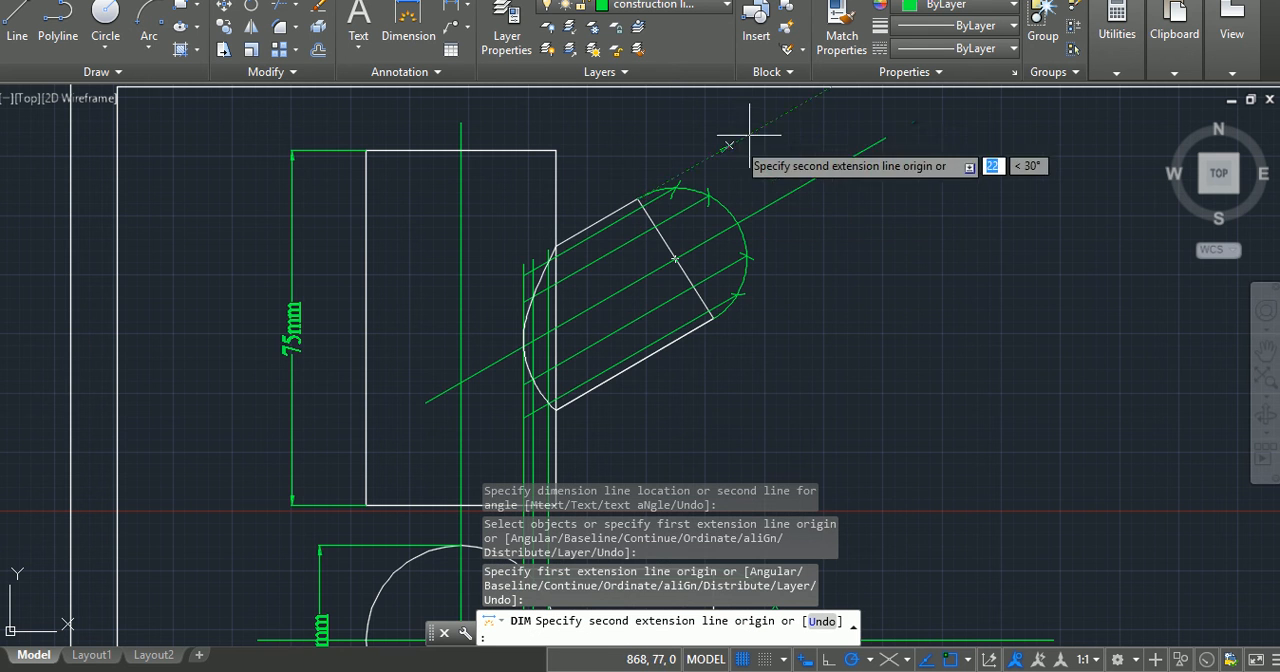
{"action": "left_click", "coordinate": [712, 318]}
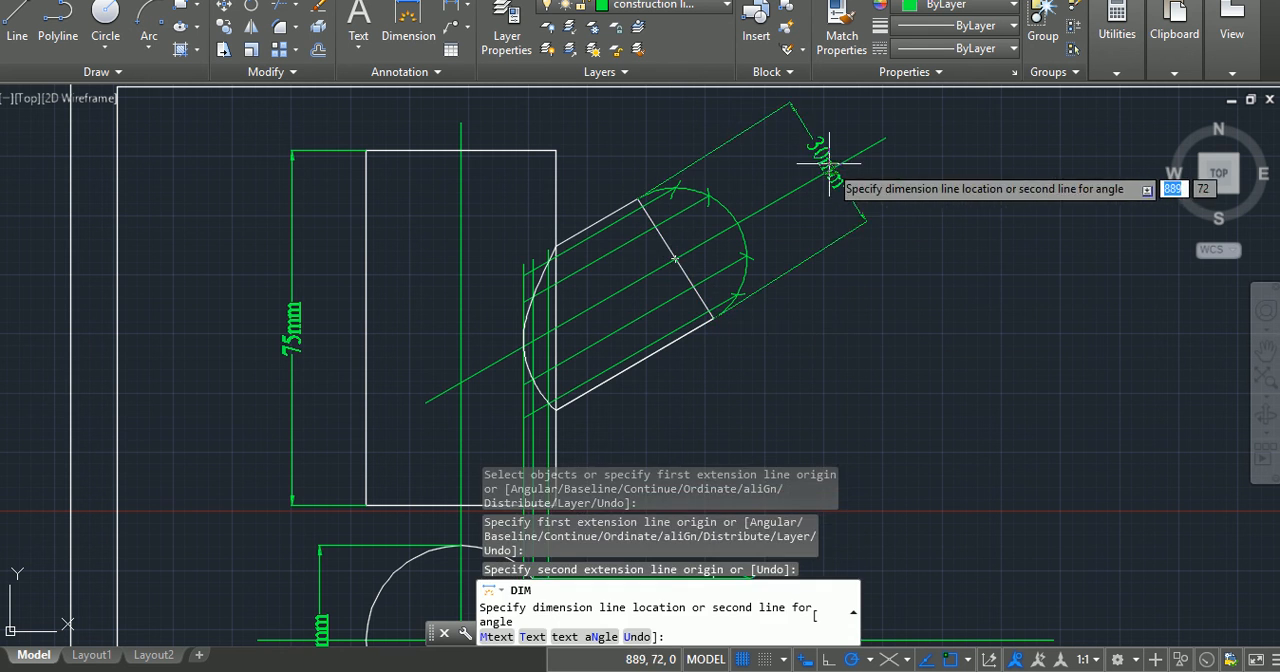
{"action": "left_click", "coordinate": [818, 174]}
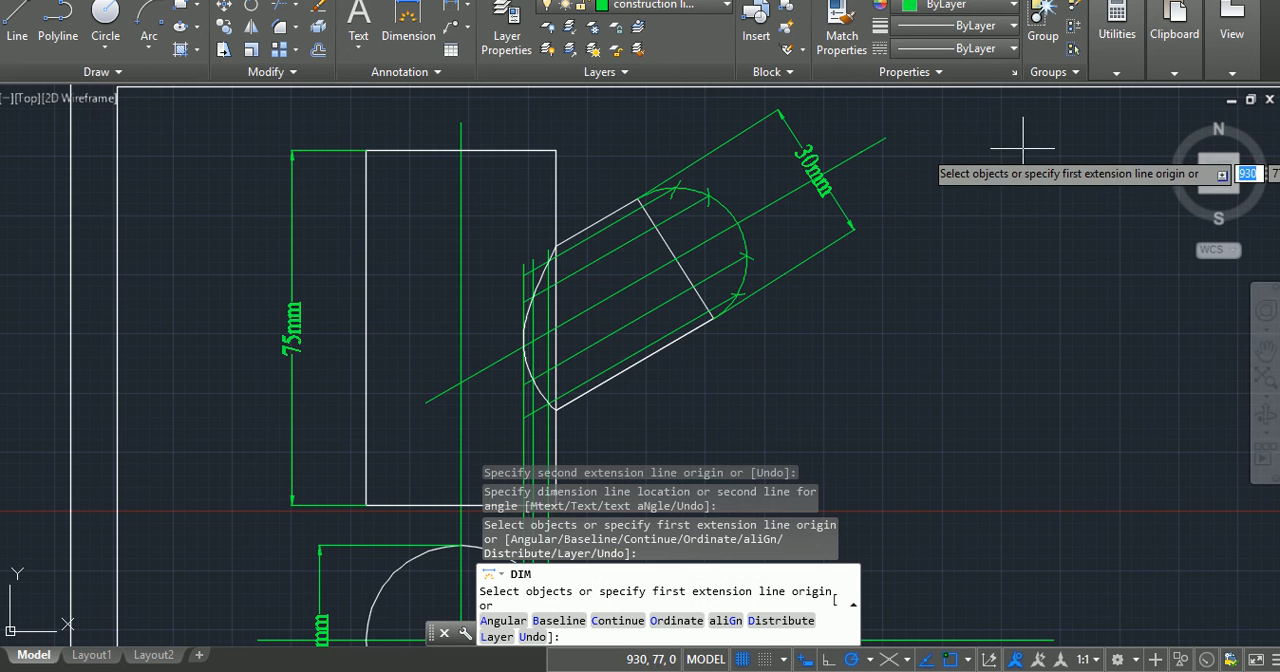
{"action": "scroll", "coordinate": [910, 222], "scroll_direction": "down", "scroll_amount": 6}
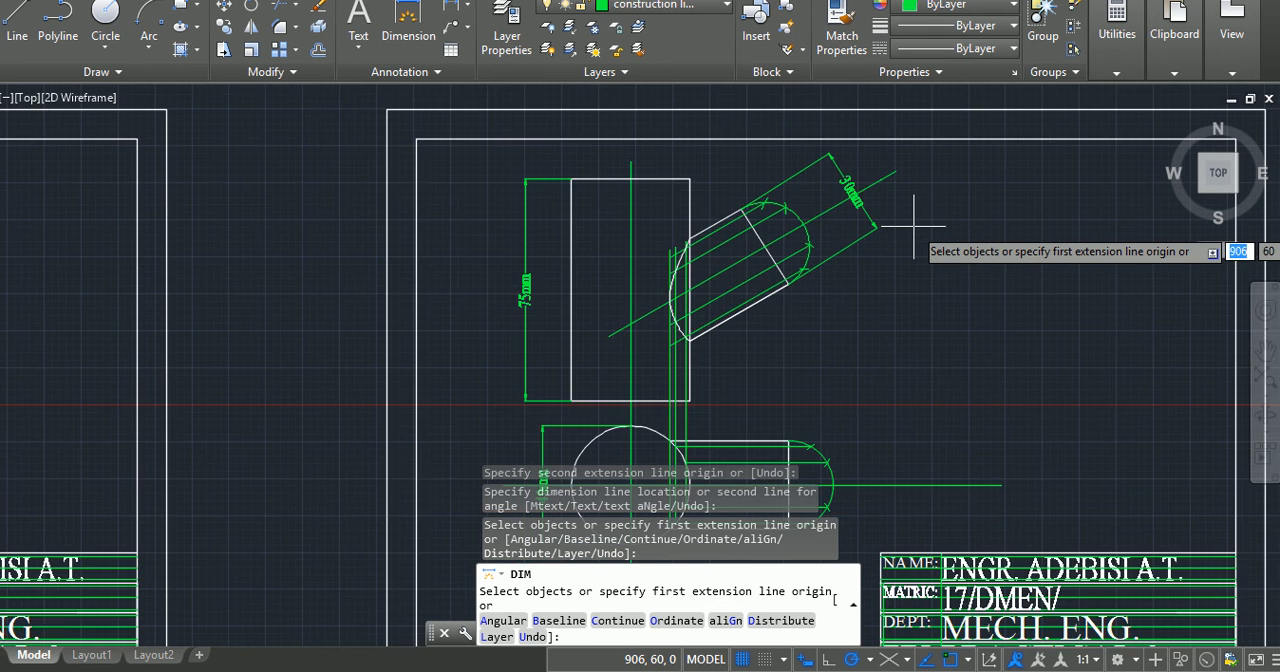
{"action": "scroll", "coordinate": [909, 318], "scroll_direction": "up", "scroll_amount": 5}
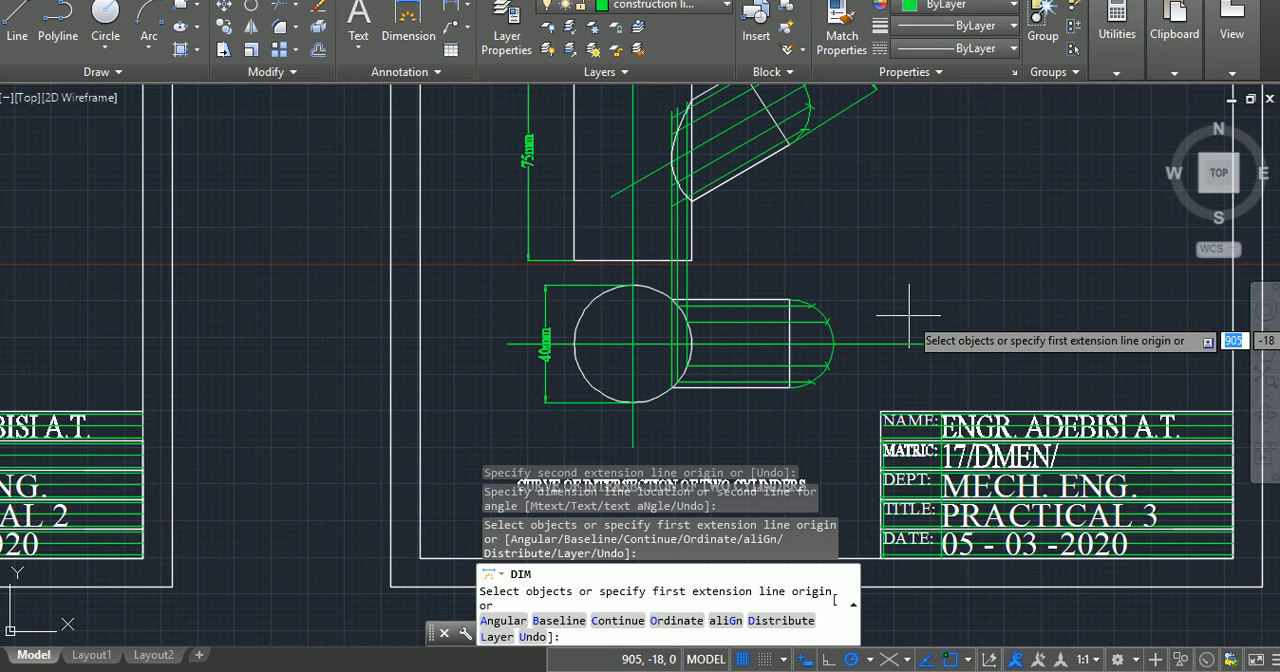
{"action": "scroll", "coordinate": [909, 318], "scroll_direction": "down", "scroll_amount": 2}
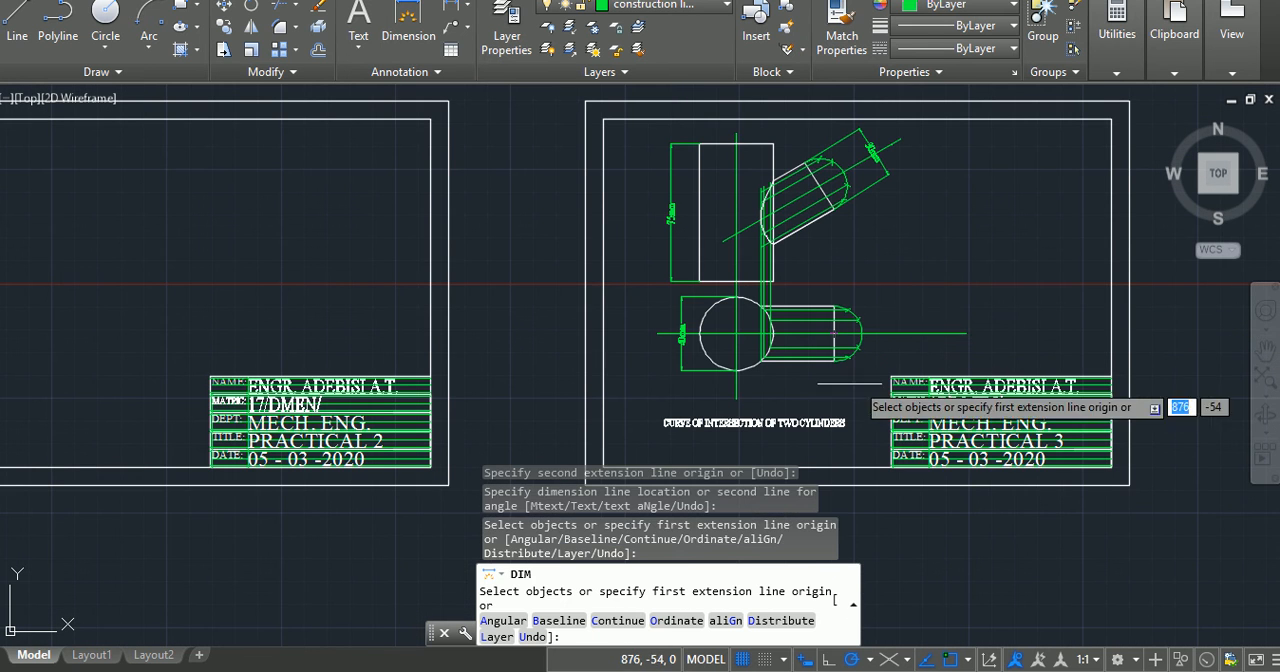
{"action": "scroll", "coordinate": [870, 332], "scroll_direction": "up", "scroll_amount": 5}
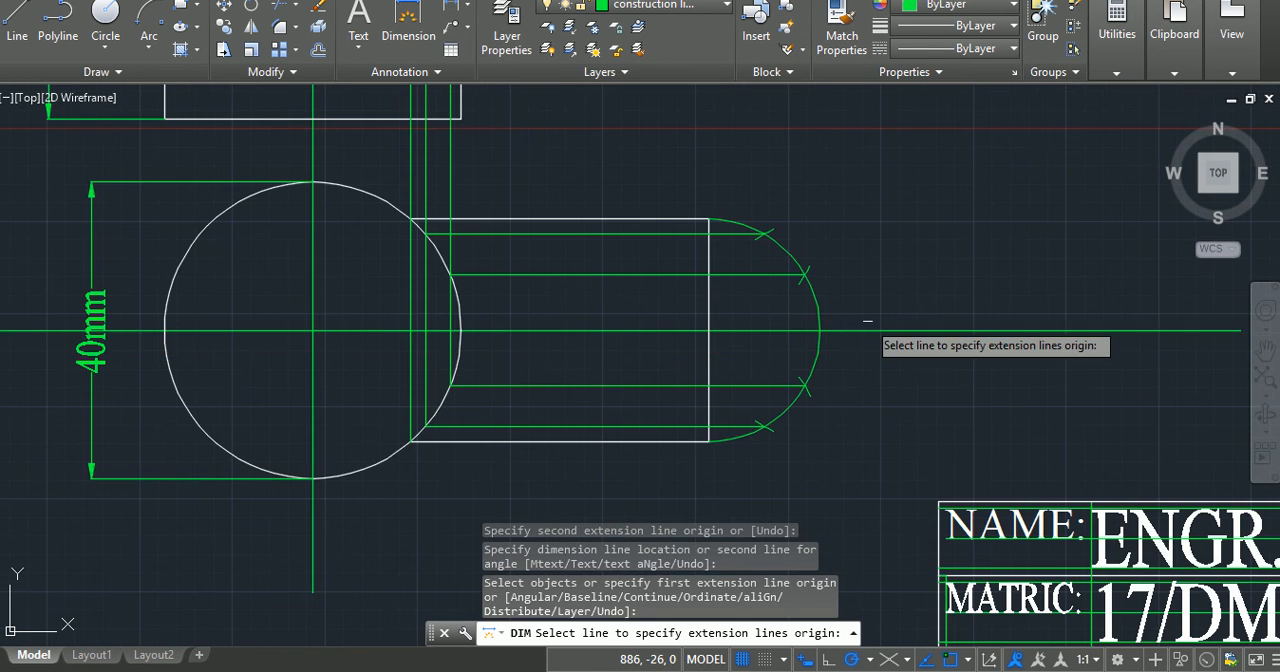
{"action": "scroll", "coordinate": [870, 331], "scroll_direction": "up", "scroll_amount": 2}
{"action": "key", "text": "Escape"}
{"action": "key", "text": "Escape"}
{"action": "key", "text": "Escape"}
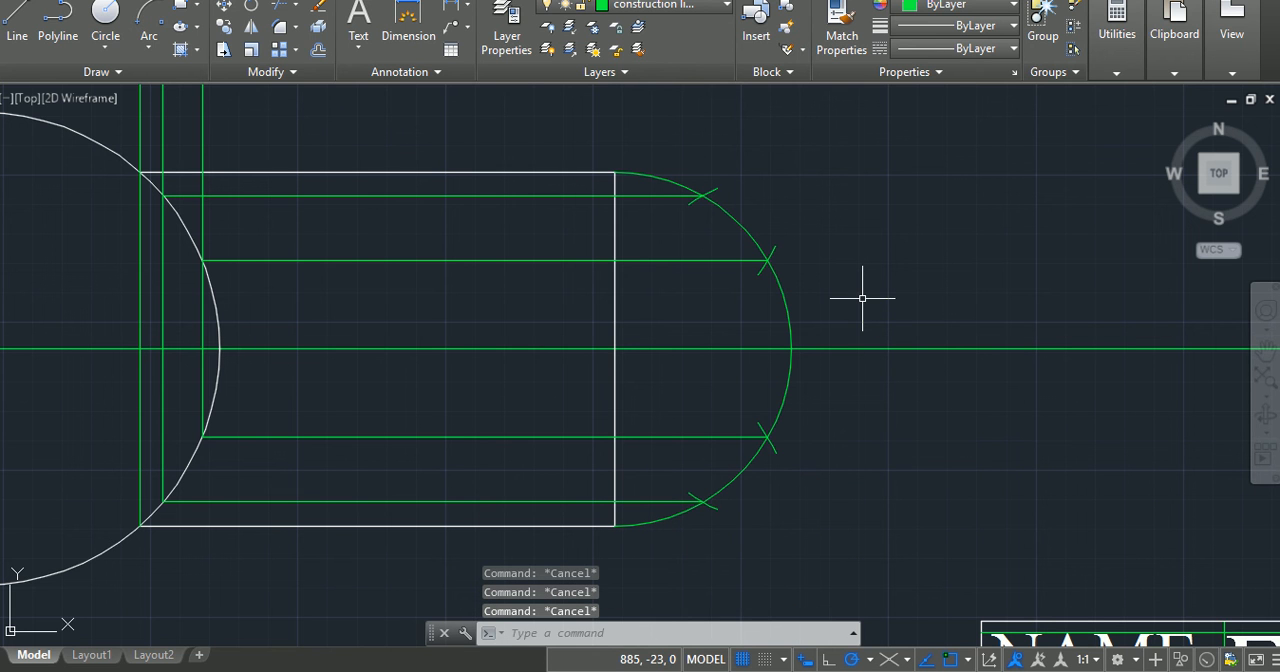
Step: Add single-line text labels 0, 1 and 2 beside the upper division points of the inclined arm's construction arc
{"action": "scroll", "coordinate": [814, 263], "scroll_direction": "down", "scroll_amount": 5}
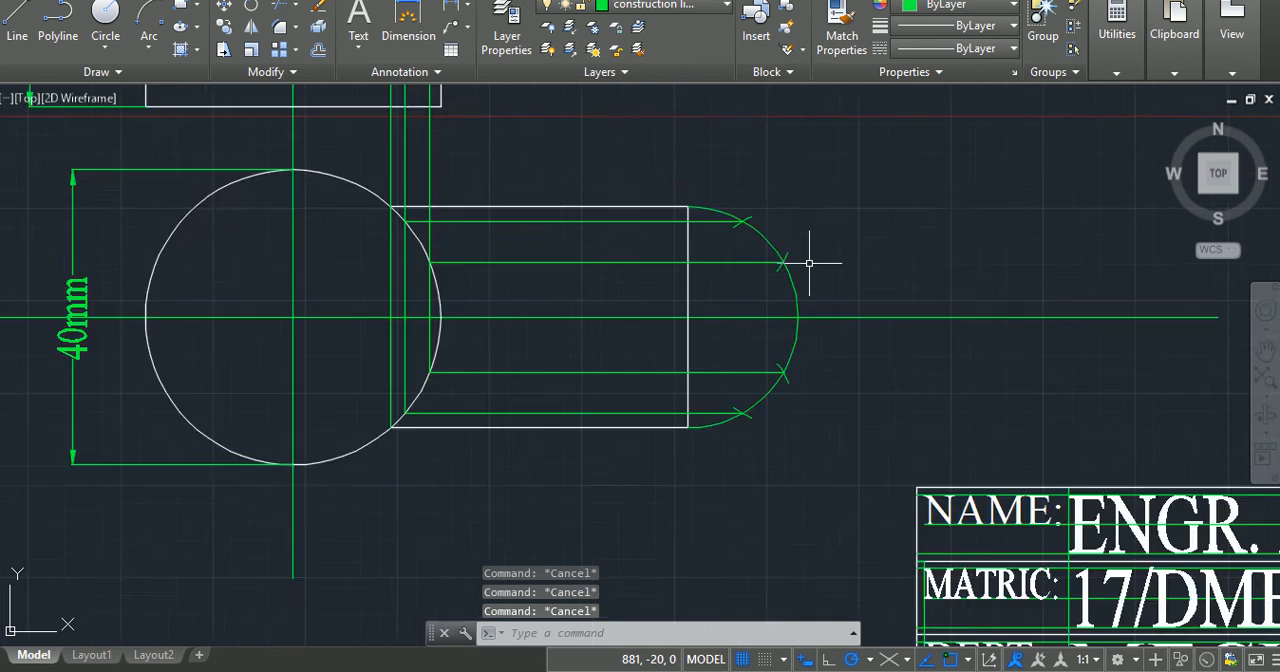
{"action": "middle_click_drag", "start_coordinate": [834, 163], "coordinate": [823, 580]}
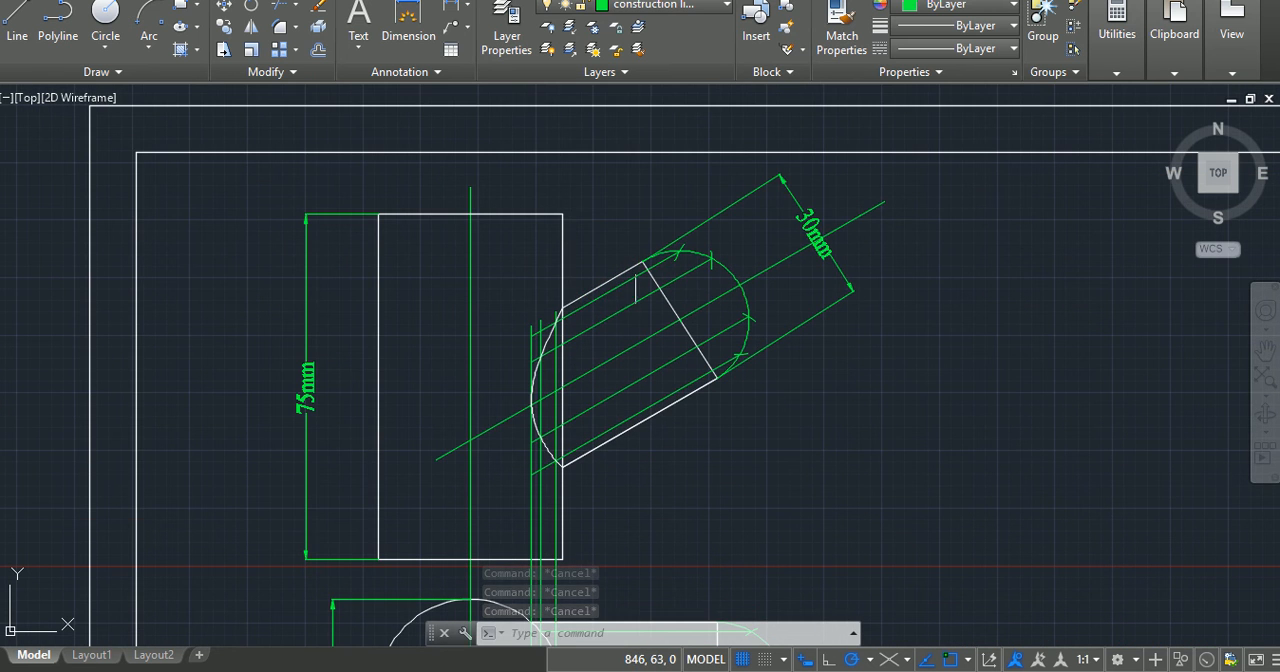
{"action": "scroll", "coordinate": [640, 259], "scroll_direction": "up", "scroll_amount": 2}
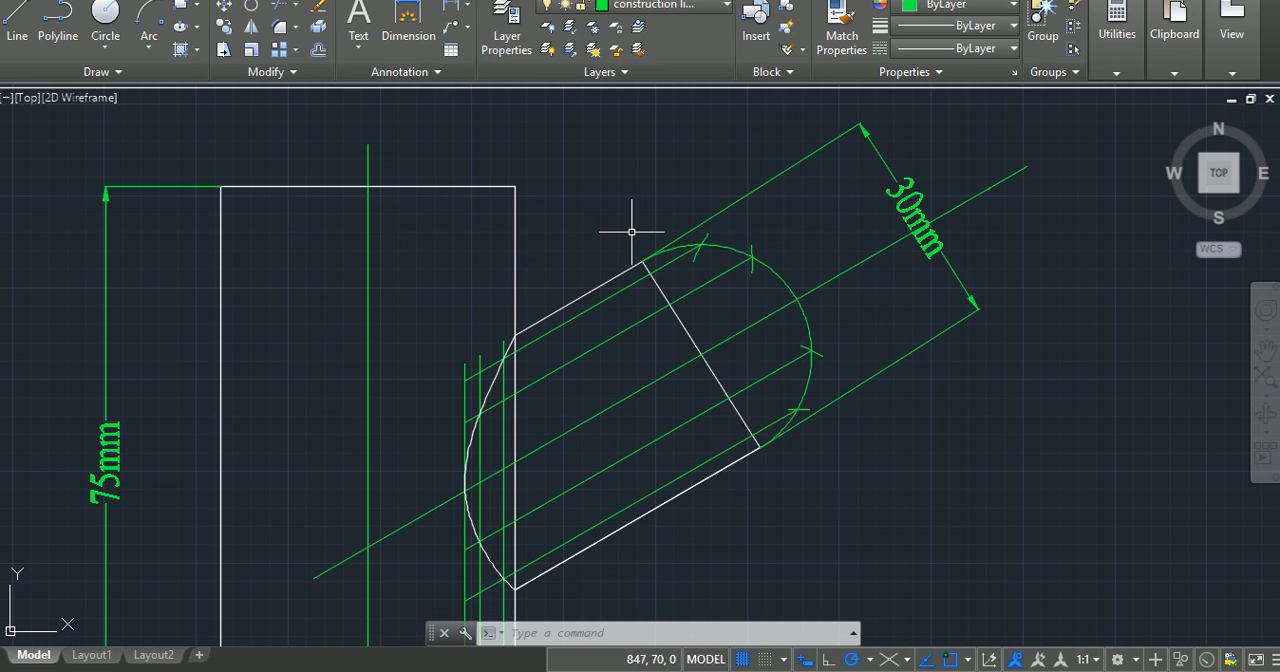
{"action": "type", "text": "dt"}
{"action": "key", "text": "Return"}
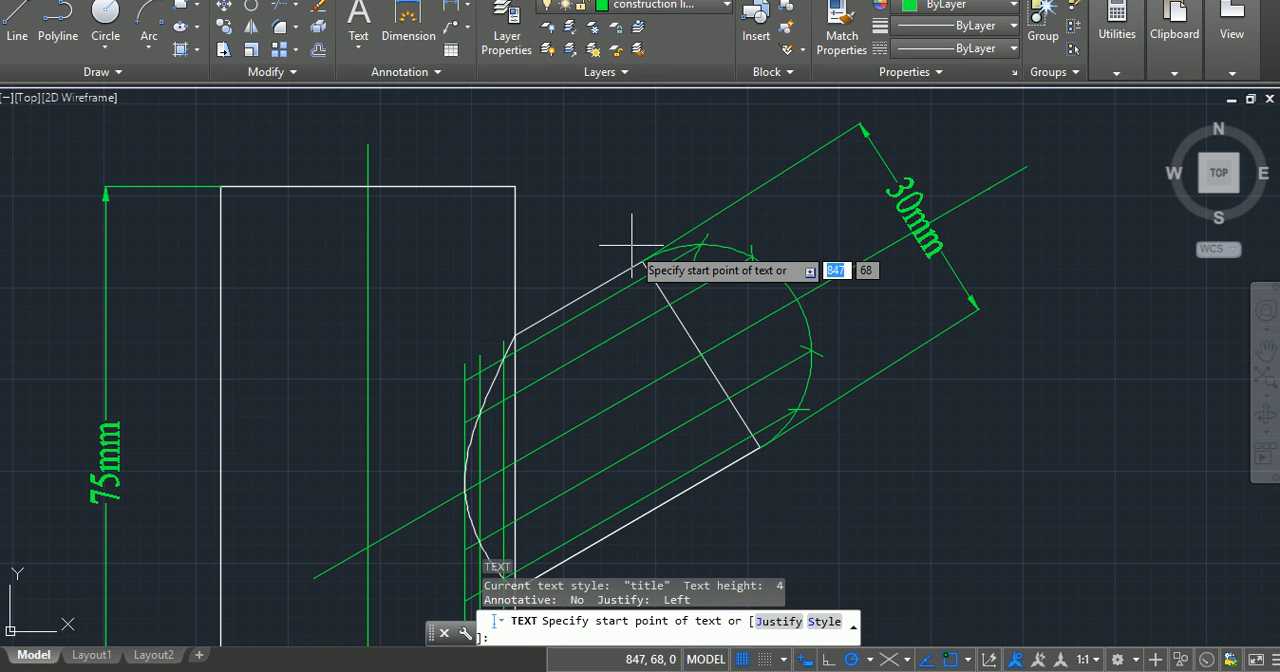
{"action": "left_click", "coordinate": [631, 243]}
{"action": "key", "text": "Return"}
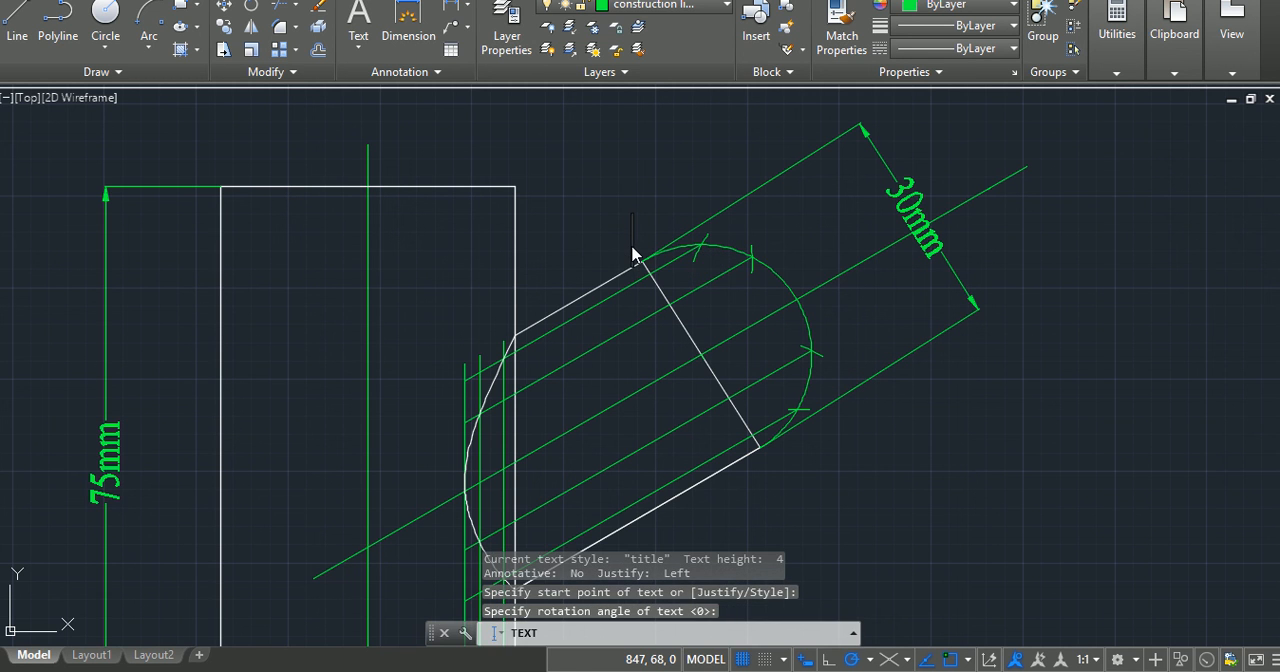
{"action": "type", "text": "0"}
{"action": "left_click", "coordinate": [716, 242]}
{"action": "type", "text": "1"}
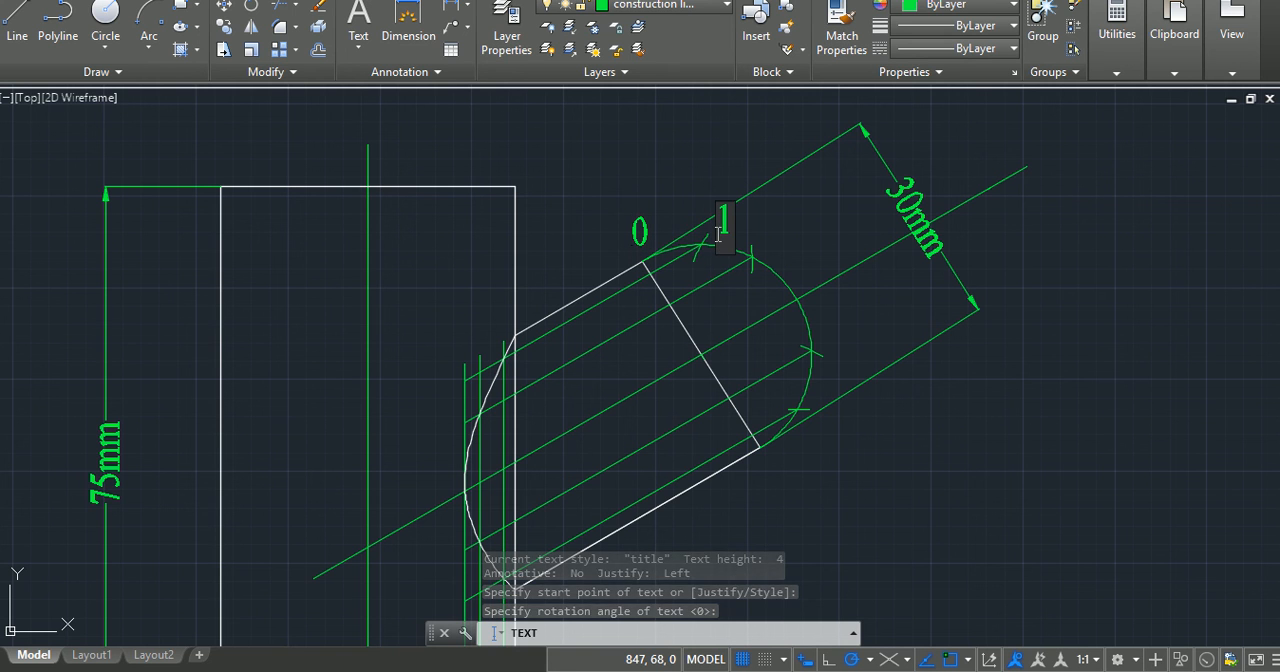
{"action": "left_click", "coordinate": [766, 250]}
{"action": "type", "text": "2"}
Step: Label the remaining division points along the inclined arm's construction arc 3, 4, 5 and 6
{"action": "left_click", "coordinate": [813, 300]}
{"action": "type", "text": "3"}
{"action": "left_click", "coordinate": [824, 352]}
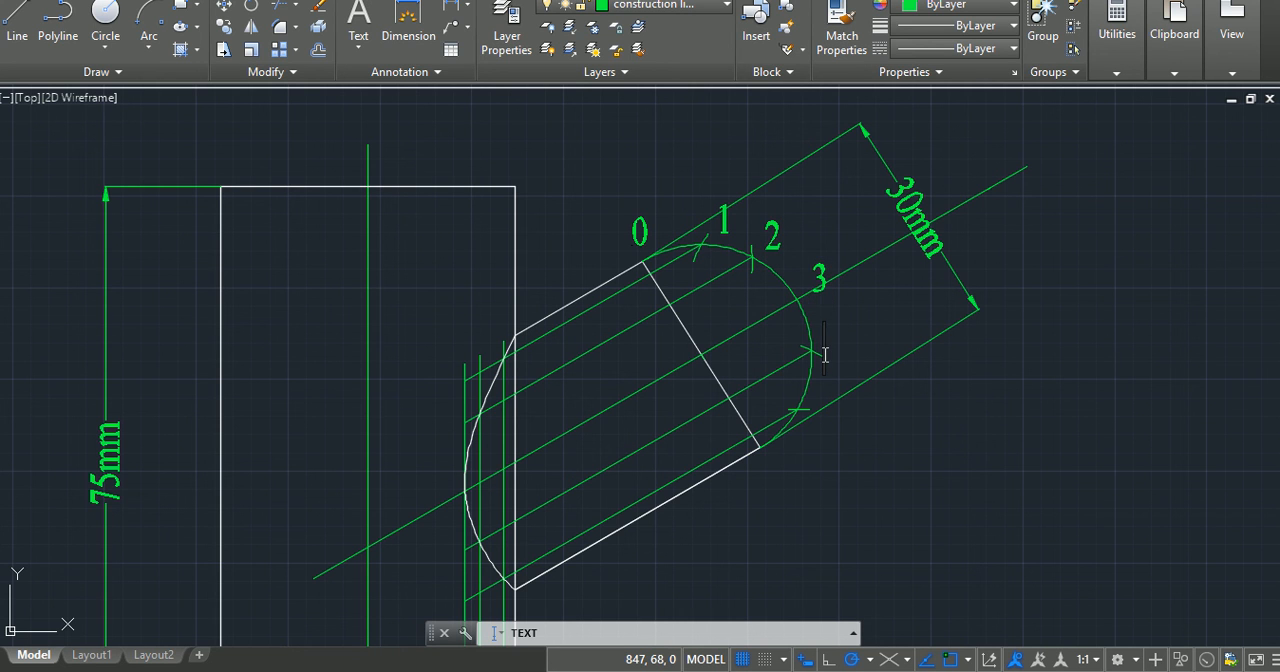
{"action": "type", "text": "4"}
{"action": "left_click", "coordinate": [810, 408]}
{"action": "type", "text": "5"}
{"action": "left_click", "coordinate": [764, 459]}
{"action": "type", "text": "6"}
{"action": "left_click", "coordinate": [811, 474]}
Step: Label the division points of the horizontal arm's construction arc in the lower view 0 to 6, from its upper to its lower end
{"action": "scroll", "coordinate": [809, 457], "scroll_direction": "down", "scroll_amount": 4}
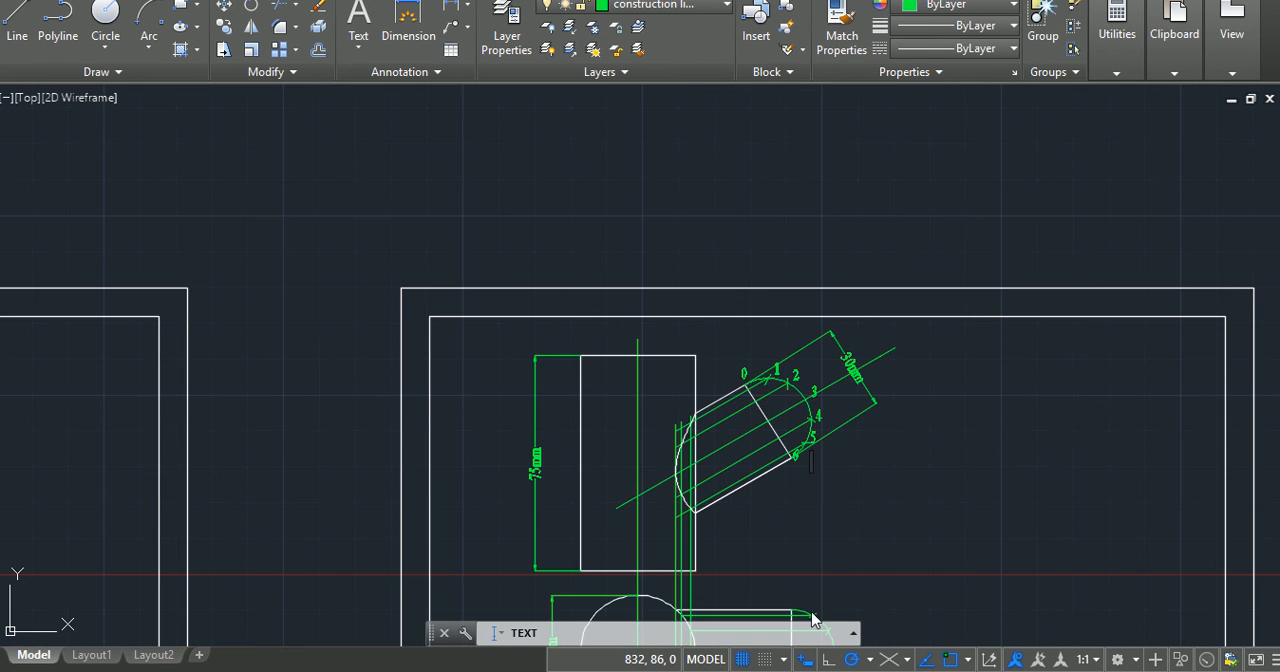
{"action": "middle_click_drag", "start_coordinate": [809, 591], "coordinate": [784, 418]}
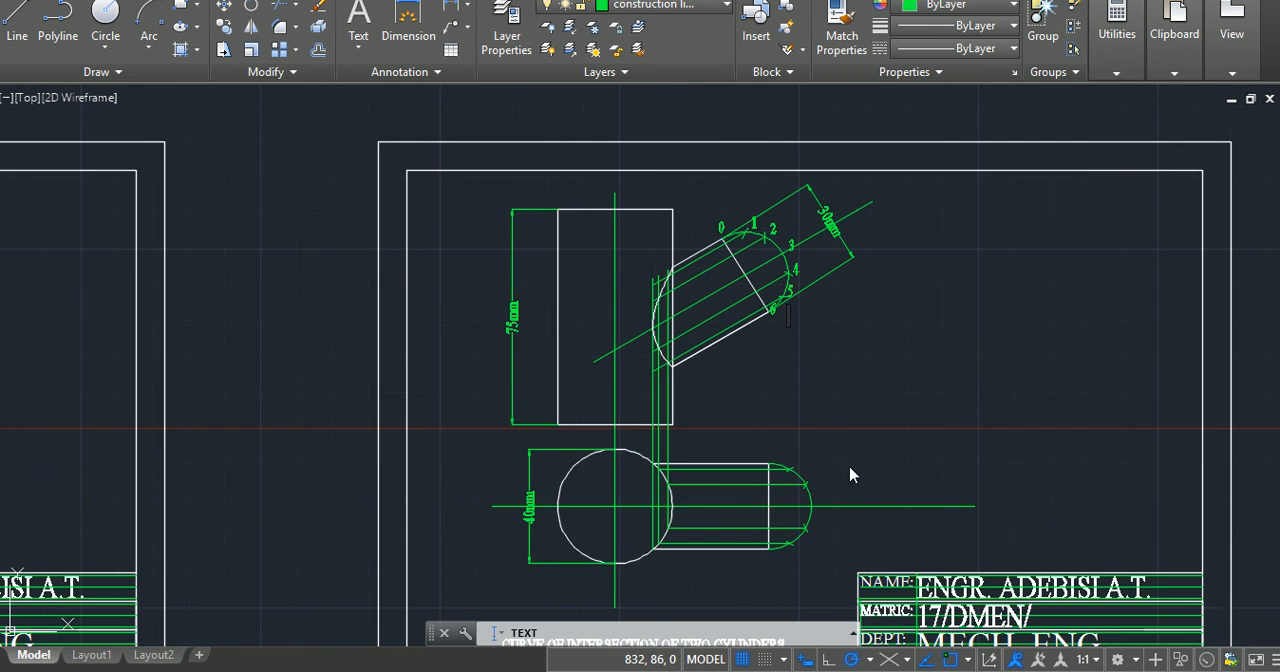
{"action": "middle_click_drag", "start_coordinate": [850, 475], "coordinate": [803, 411]}
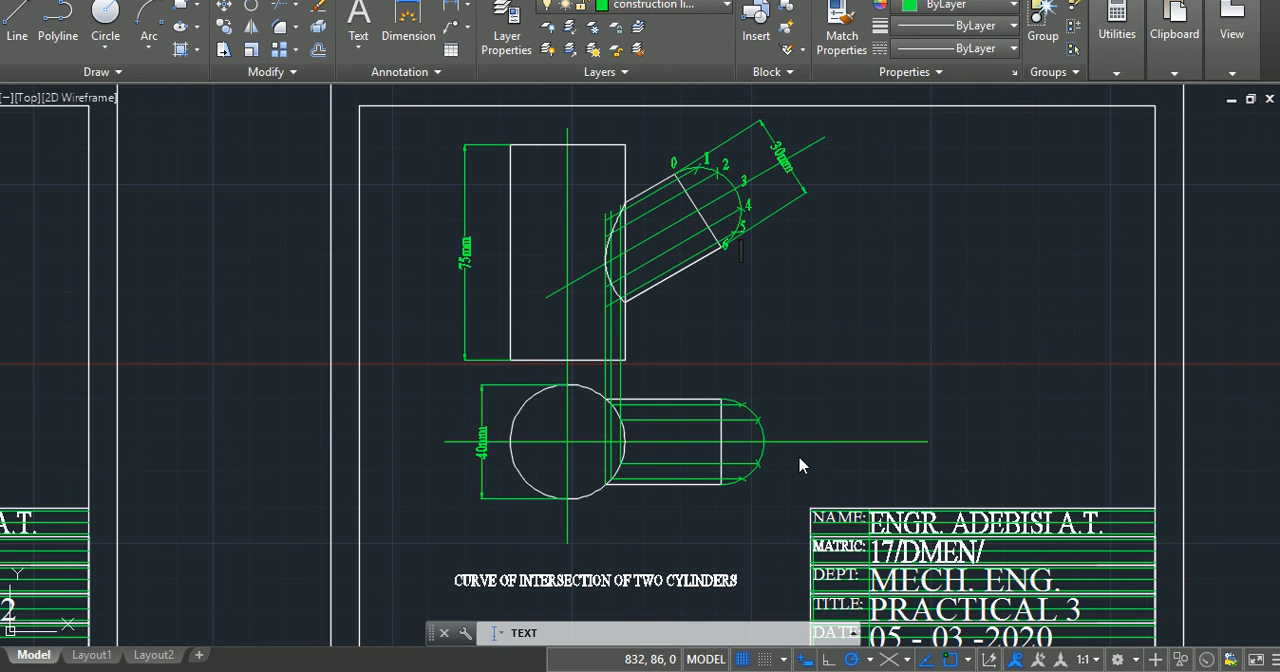
{"action": "scroll", "coordinate": [797, 465], "scroll_direction": "up", "scroll_amount": 2}
{"action": "scroll", "coordinate": [797, 465], "scroll_direction": "down", "scroll_amount": 2}
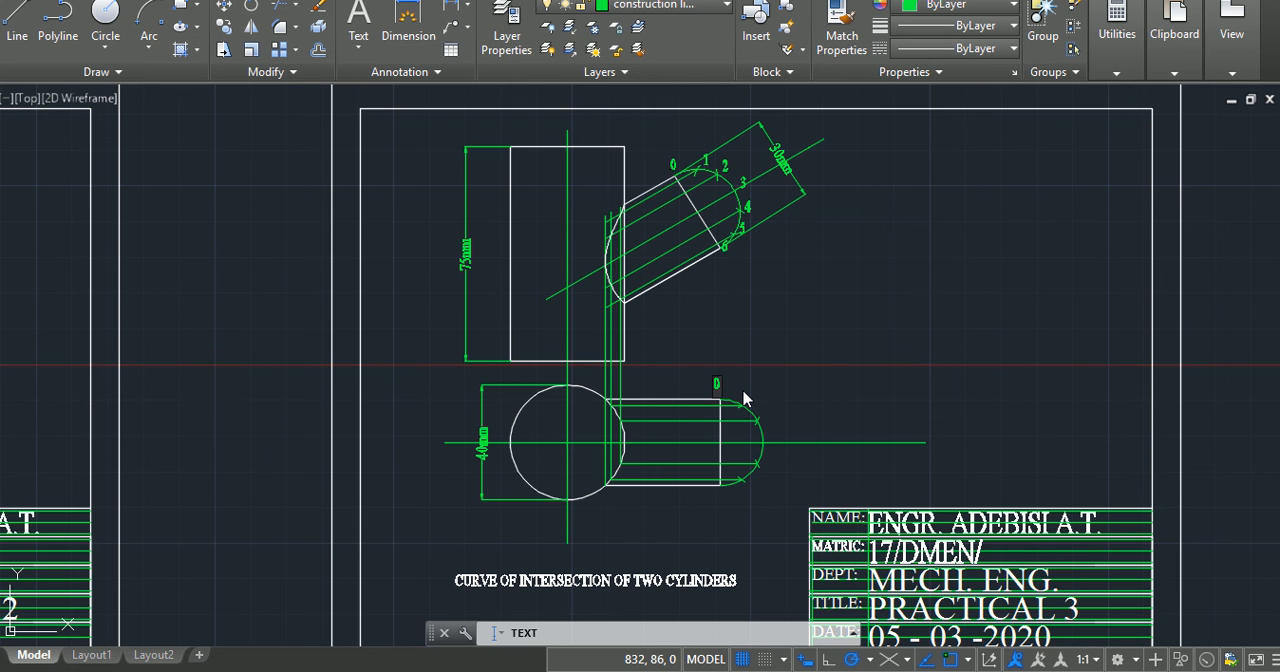
{"action": "left_click", "coordinate": [746, 399]}
{"action": "left_click", "coordinate": [762, 467]}
{"action": "left_click", "coordinate": [744, 482]}
{"action": "key", "text": "Escape"}
{"action": "key", "text": "Escape"}
{"action": "key", "text": "Escape"}
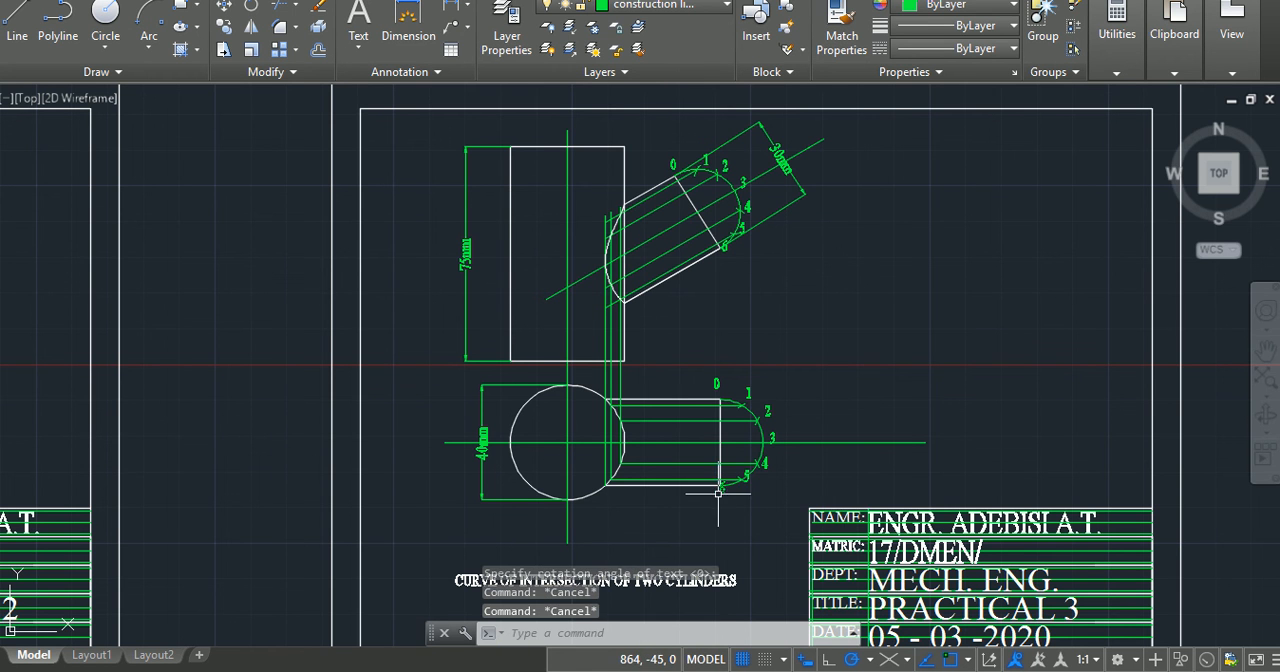
Step: Move the label 6 in the lower view straight down, clear of the horizontal arm's lower corner
{"action": "scroll", "coordinate": [720, 493], "scroll_direction": "up", "scroll_amount": 2}
{"action": "scroll", "coordinate": [720, 493], "scroll_direction": "up", "scroll_amount": 4}
{"action": "left_click", "coordinate": [709, 492]}
{"action": "left_click", "coordinate": [709, 492]}
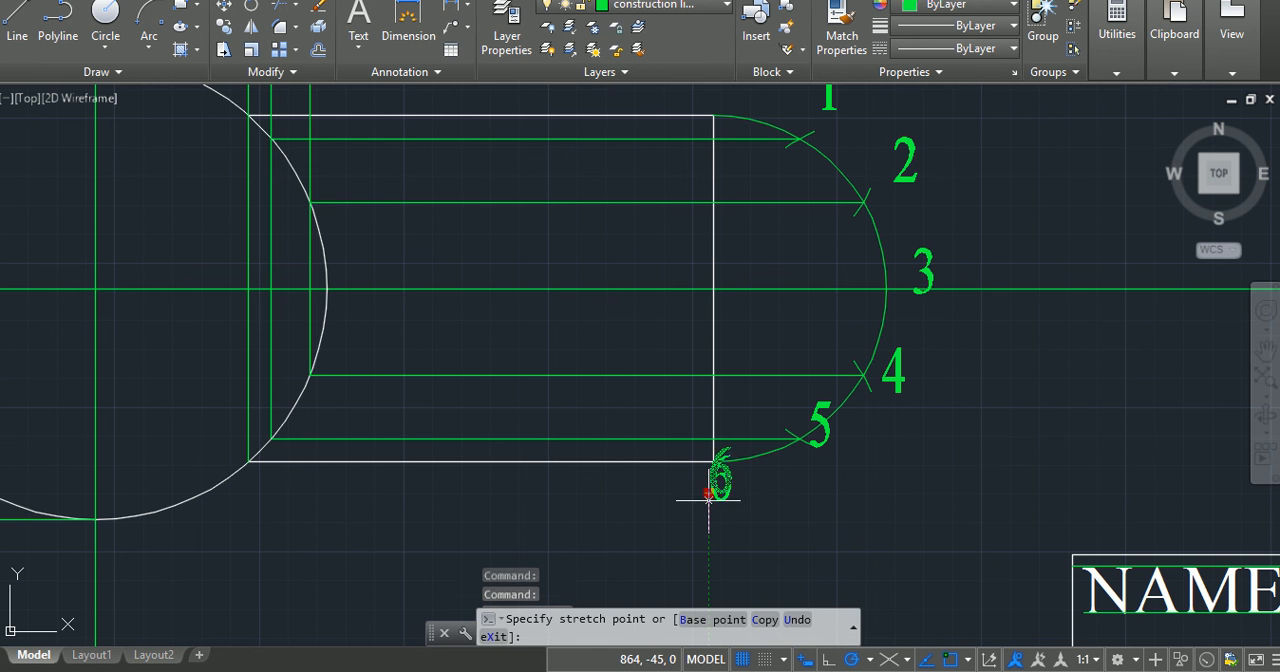
{"action": "left_click", "coordinate": [709, 516]}
{"action": "key", "text": "Escape"}
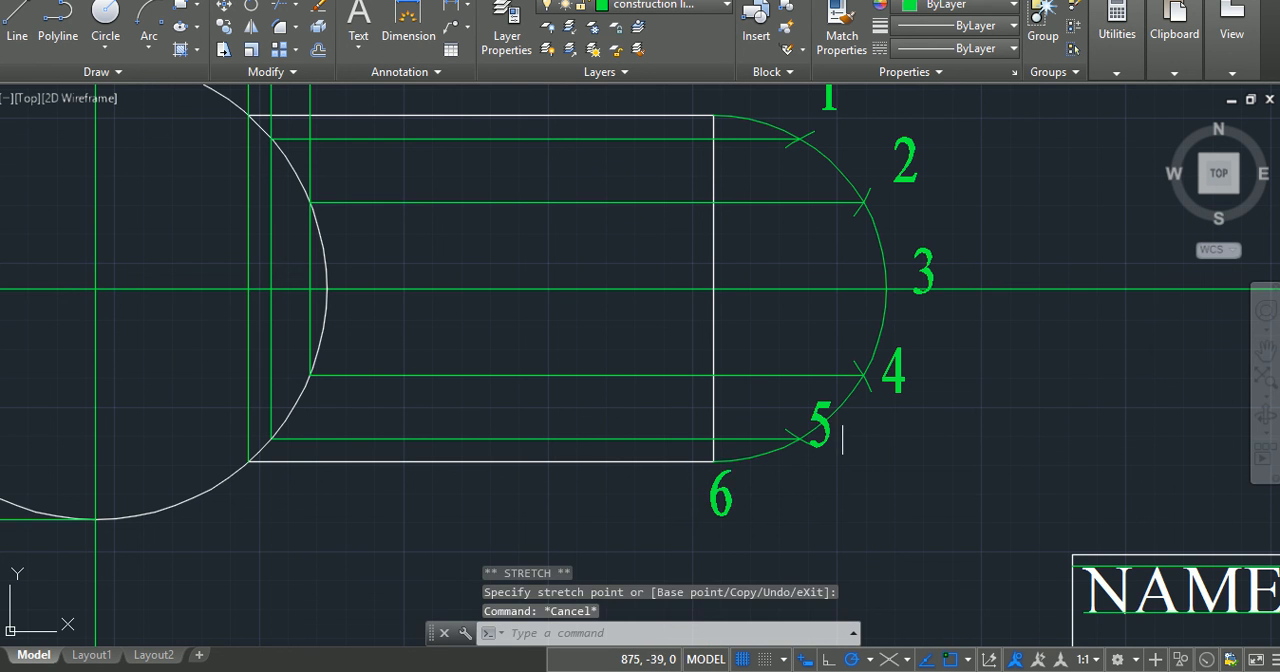
Step: Move the label 5 in the lower view about 2 units straight down from its arc division point
{"action": "left_click", "coordinate": [822, 438]}
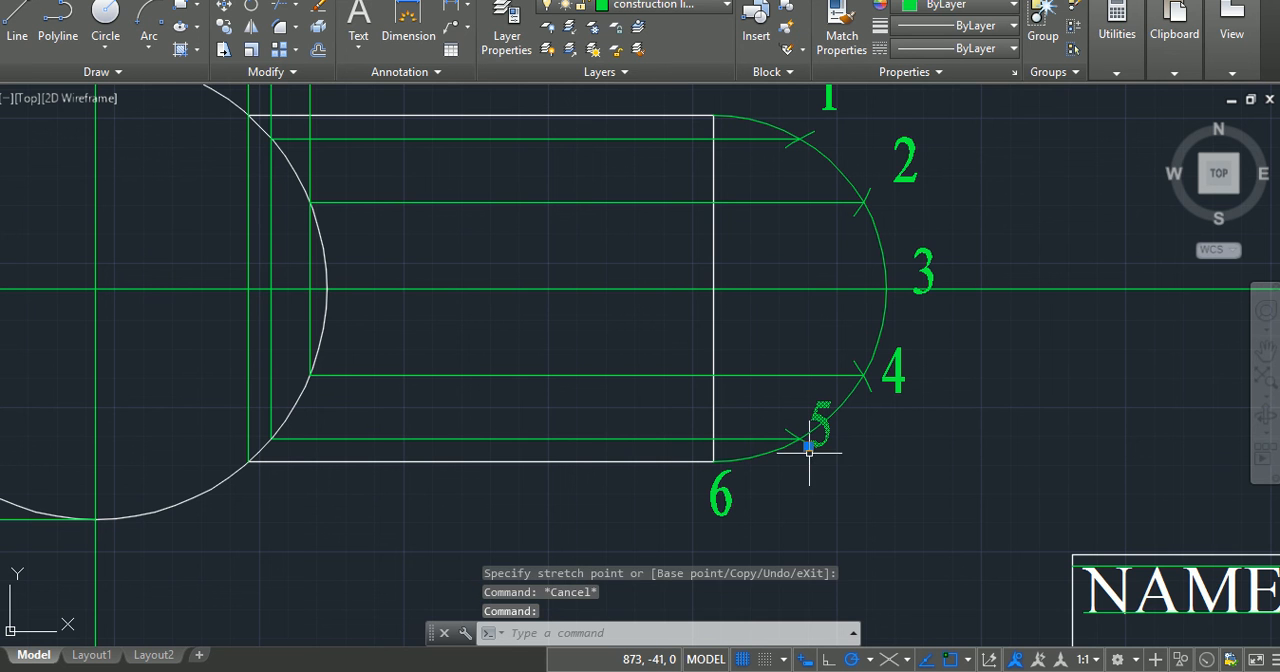
{"action": "left_click", "coordinate": [808, 447]}
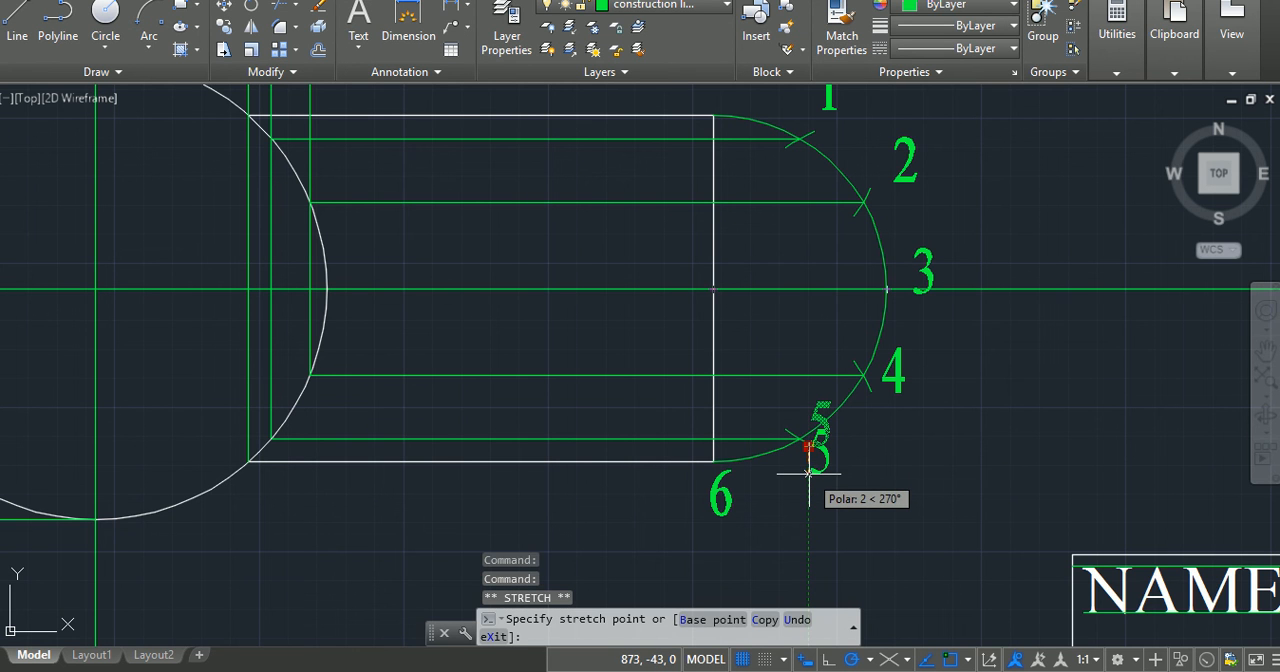
{"action": "key", "text": "Escape"}
{"action": "key", "text": "Escape"}
{"action": "key", "text": "Escape"}
Step: Examine how the numbered arc divisions and projection lines correspond between the upper and lower views
{"action": "scroll", "coordinate": [945, 312], "scroll_direction": "down", "scroll_amount": 4}
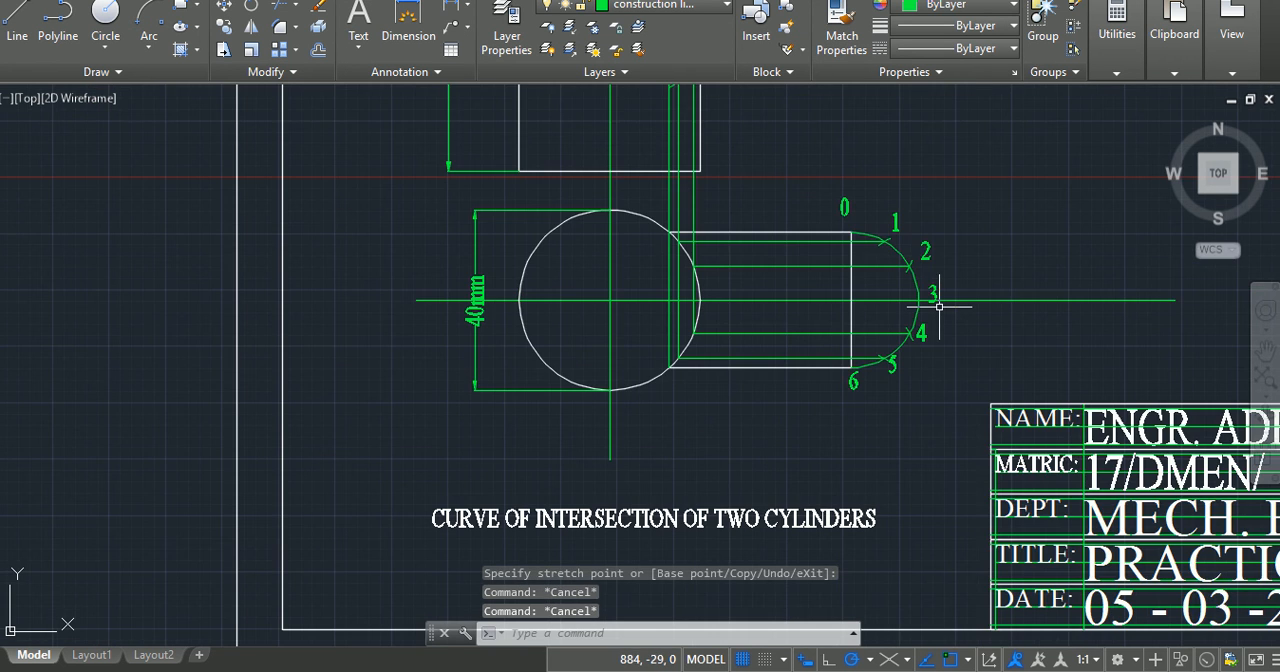
{"action": "scroll", "coordinate": [937, 300], "scroll_direction": "down", "scroll_amount": 2}
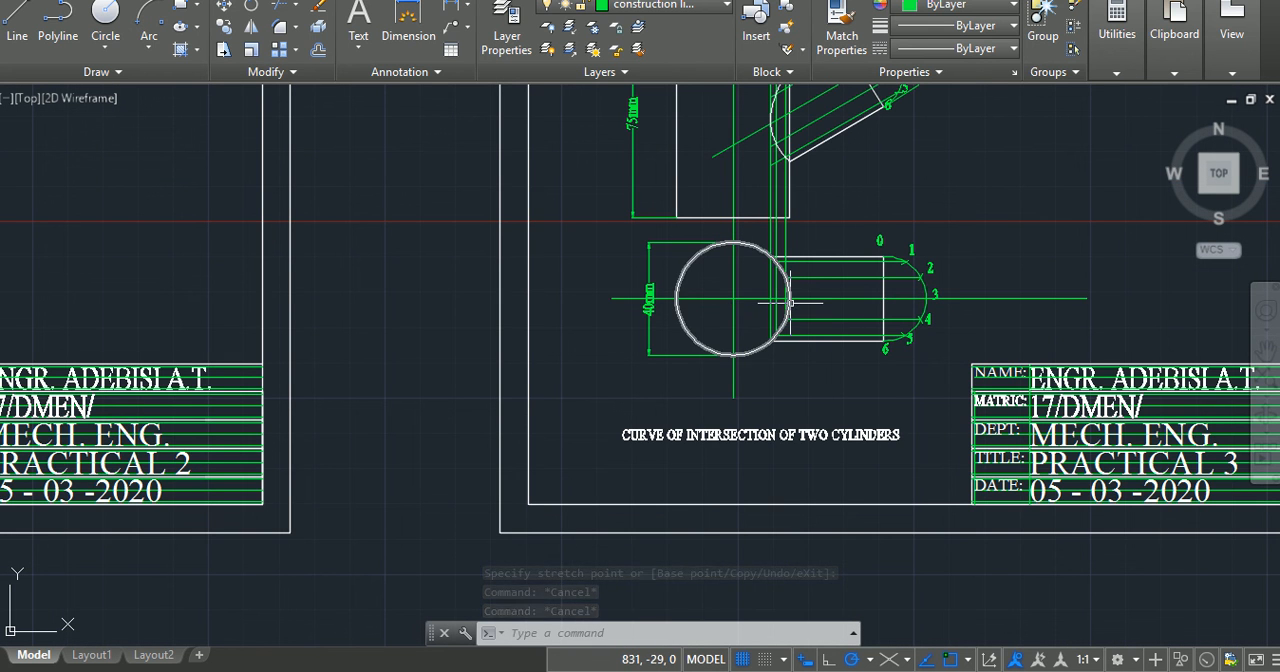
{"action": "scroll", "coordinate": [790, 302], "scroll_direction": "up", "scroll_amount": 2}
{"action": "scroll", "coordinate": [824, 136], "scroll_direction": "down", "scroll_amount": 2}
{"action": "mouse_move", "coordinate": [824, 140]}
{"action": "middle_mouse_down"}
{"action": "mouse_move", "coordinate": [837, 203]}
{"action": "mouse_move", "coordinate": [780, 403]}
{"action": "middle_mouse_up"}
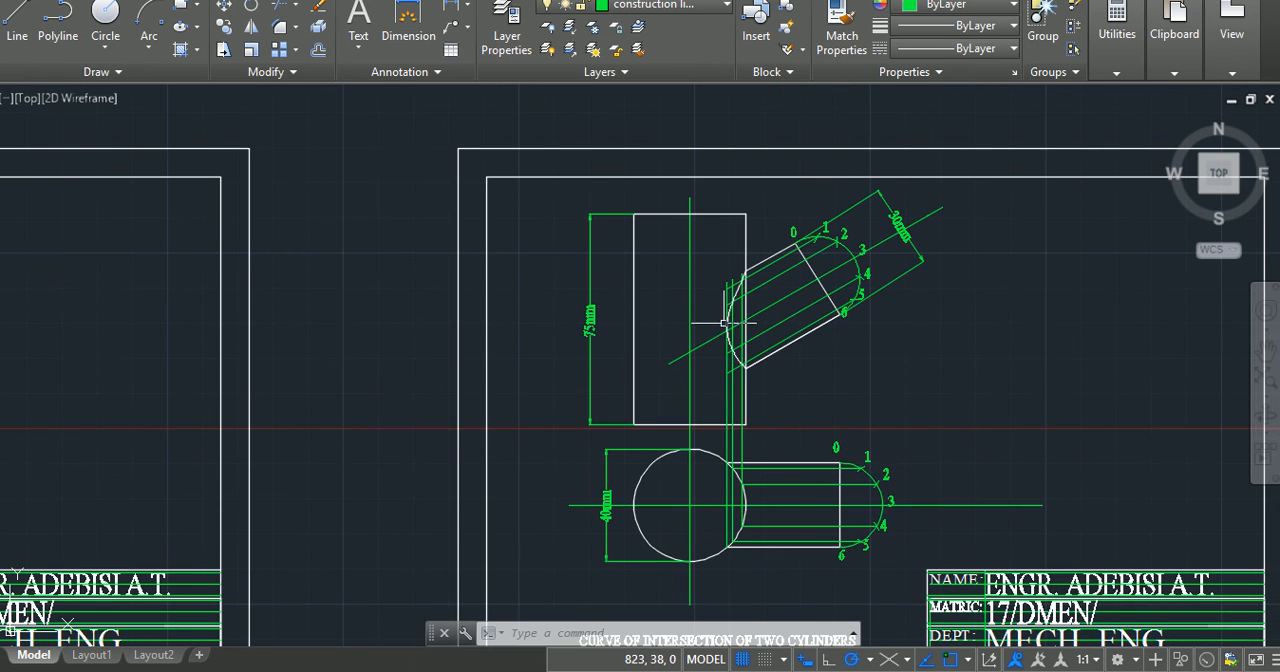
{"action": "scroll", "coordinate": [720, 325], "scroll_direction": "up", "scroll_amount": 2}
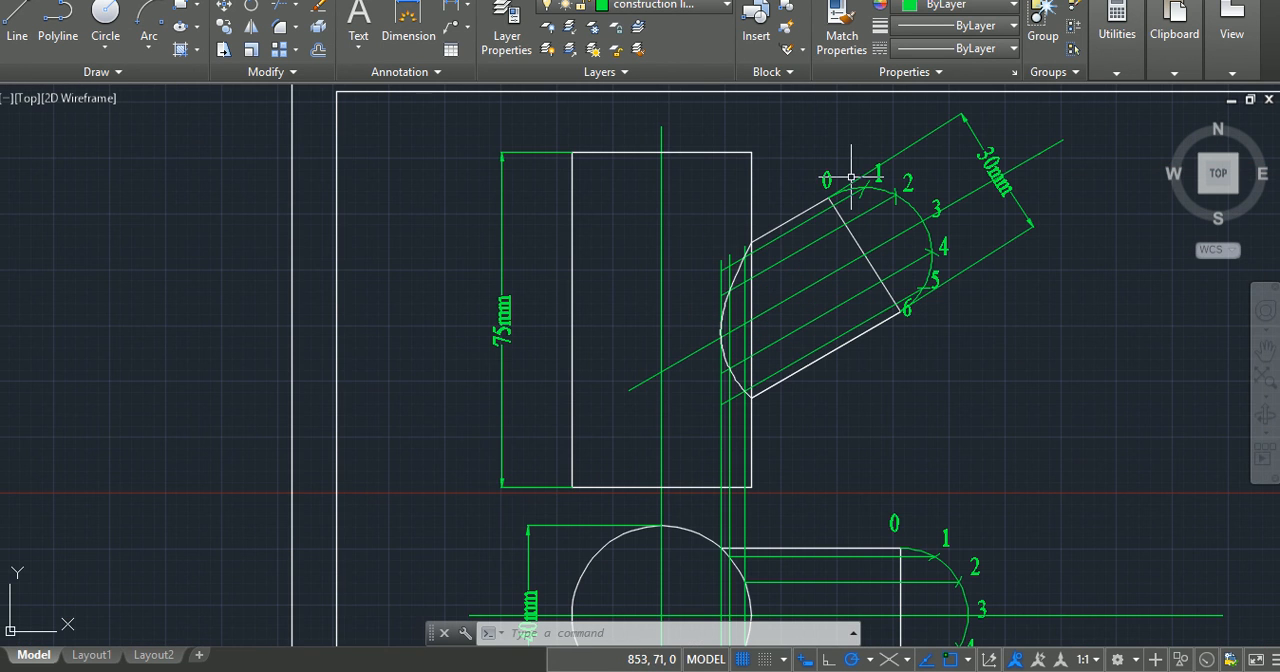
{"action": "scroll", "coordinate": [846, 179], "scroll_direction": "down", "scroll_amount": 2}
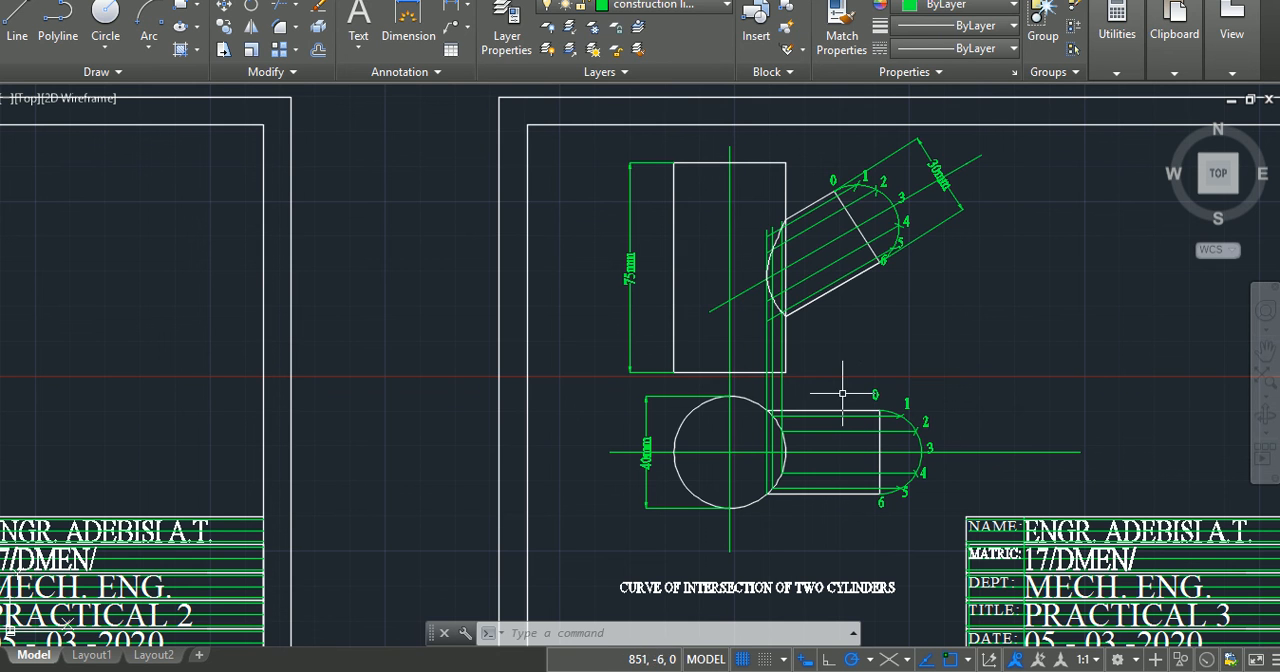
{"action": "key", "text": "Escape"}
{"action": "key", "text": "Escape"}
{"action": "key", "text": "Escape"}
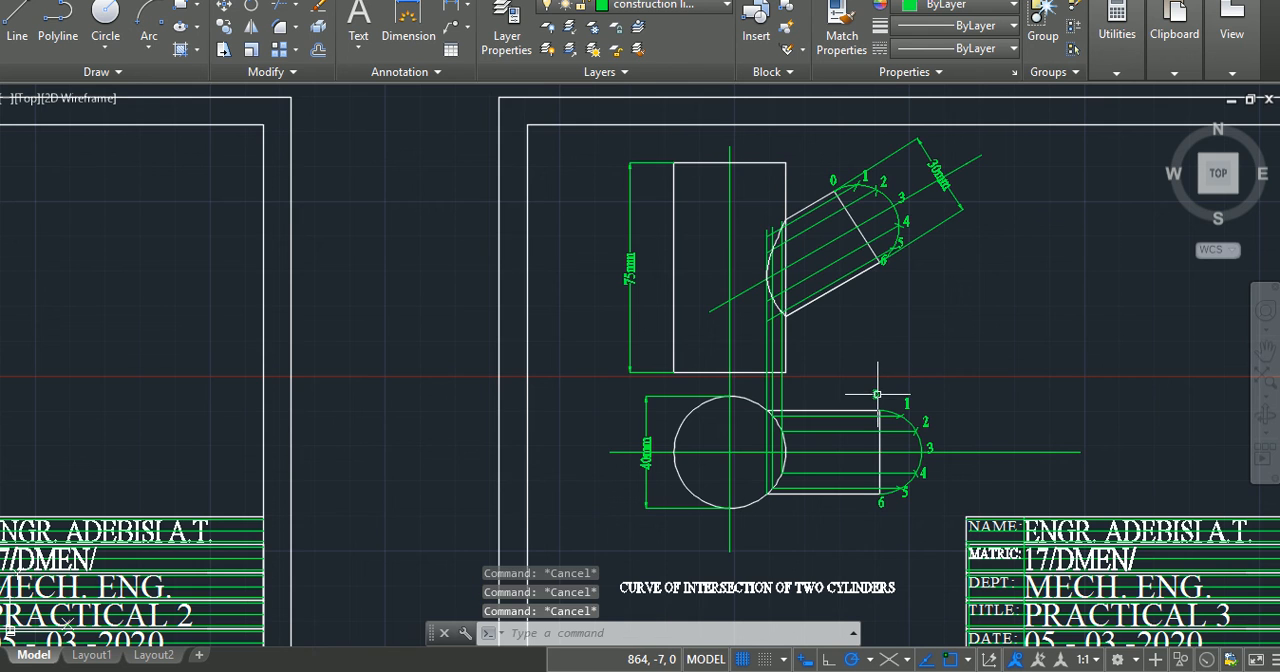
{"action": "scroll", "coordinate": [875, 391], "scroll_direction": "up", "scroll_amount": 2}
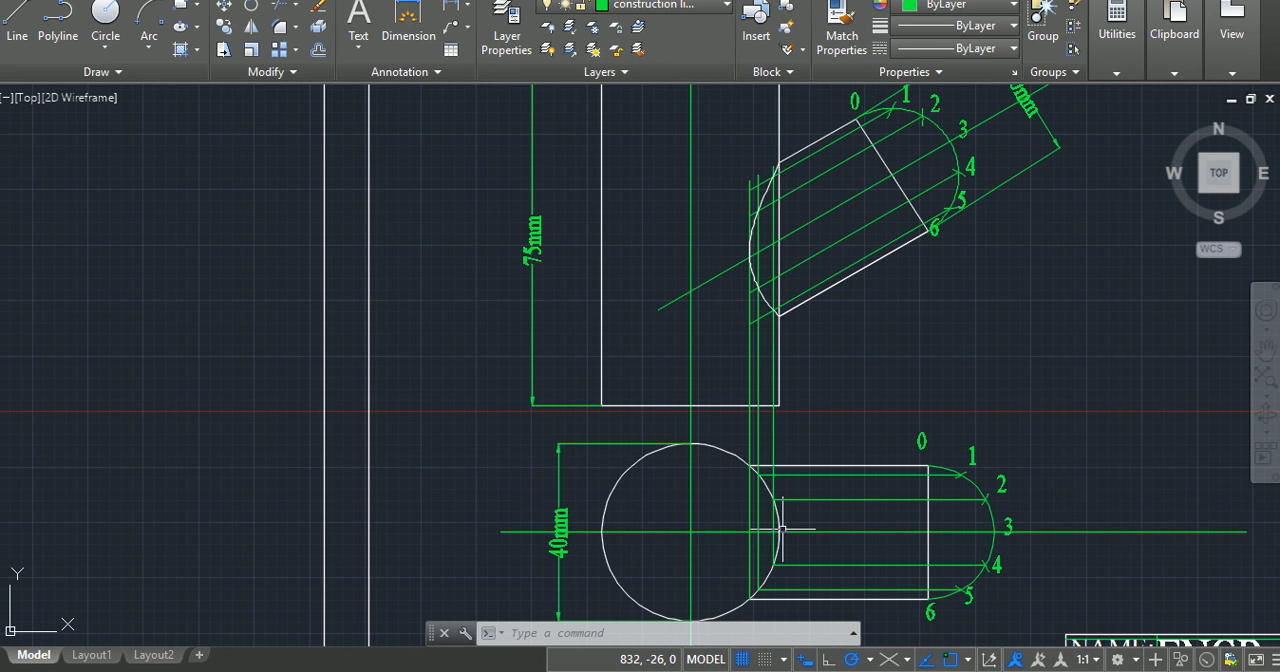
{"action": "left_click", "coordinate": [1006, 523]}
{"action": "double_click", "coordinate": [1006, 523]}
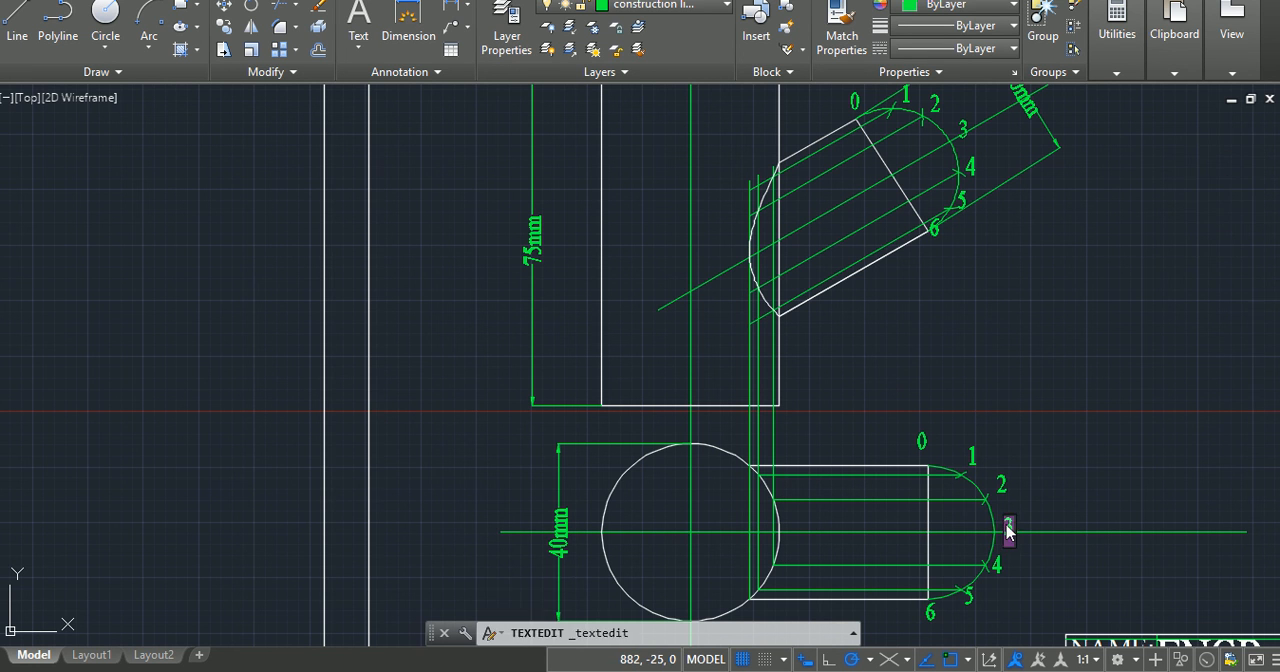
{"action": "type", "text": "60"}
{"action": "key", "text": "Escape"}
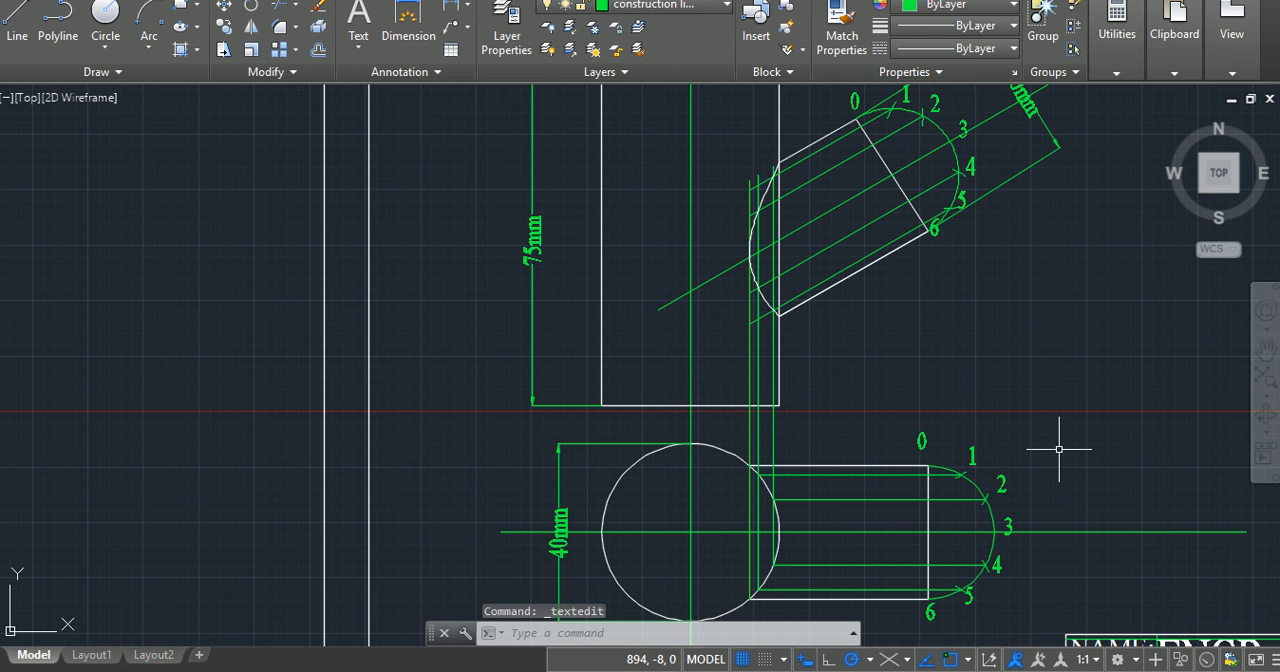
Step: Change the lower view's centre-line label 3 to 6,0 and the label 2 above it to 5,1
{"action": "double_click", "coordinate": [1009, 523]}
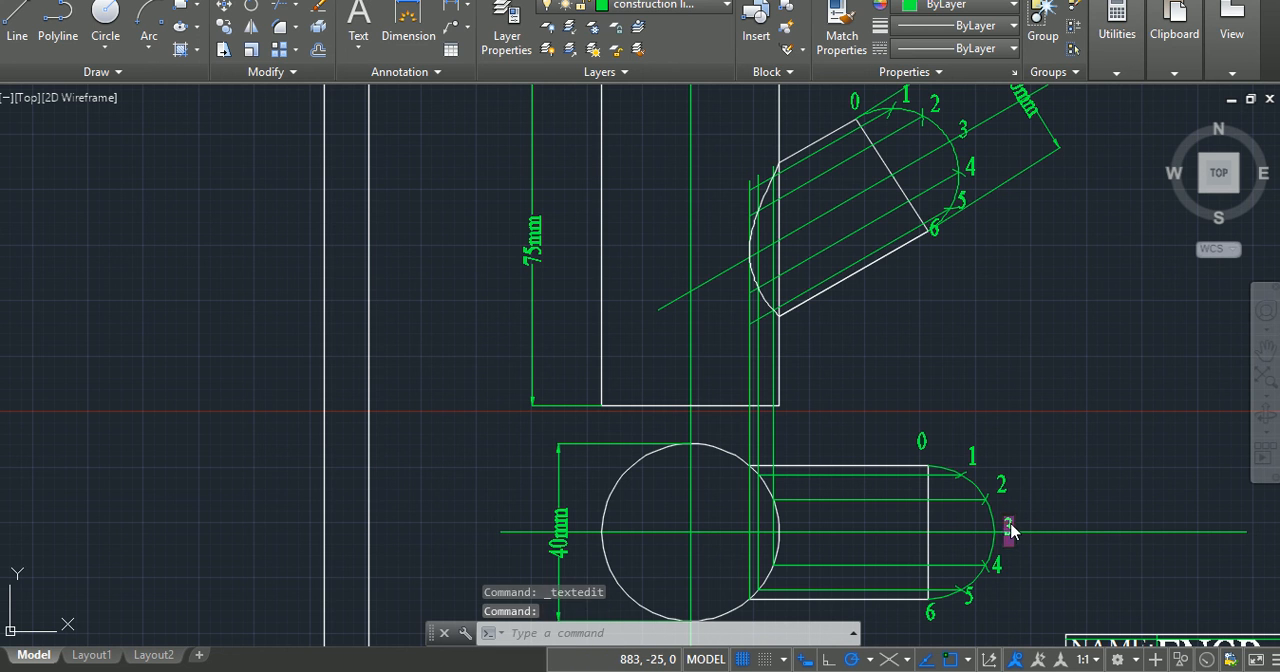
{"action": "type", "text": "6,0"}
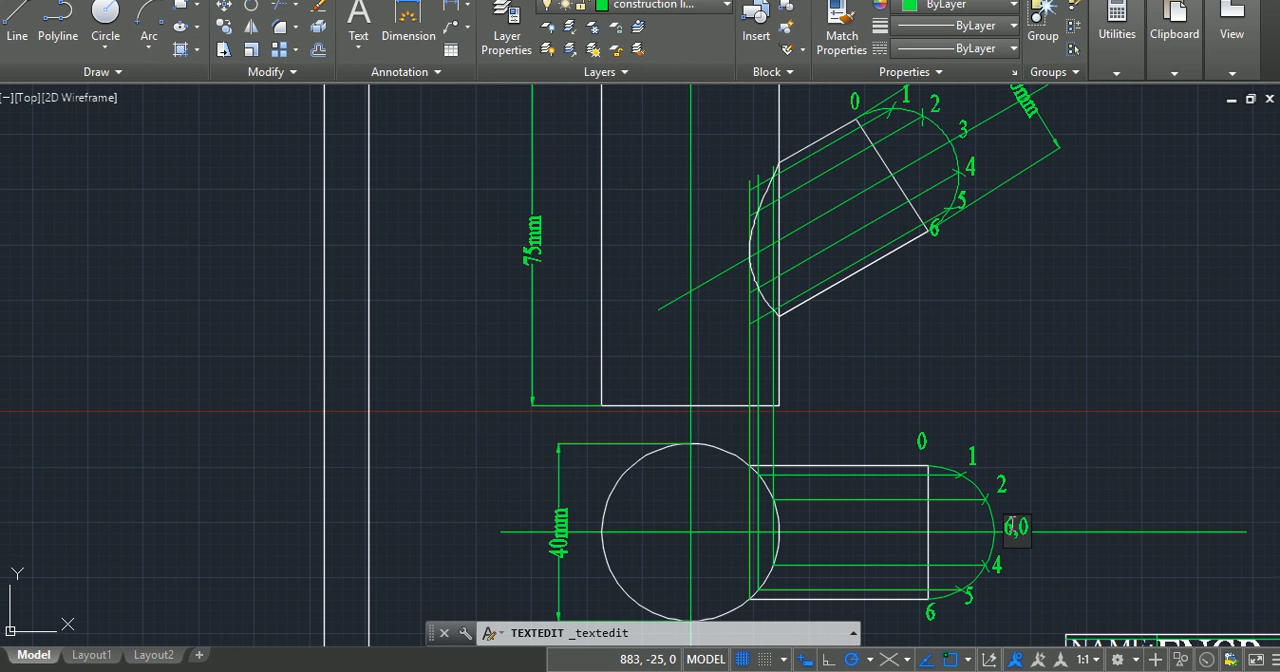
{"action": "key", "text": "Return"}
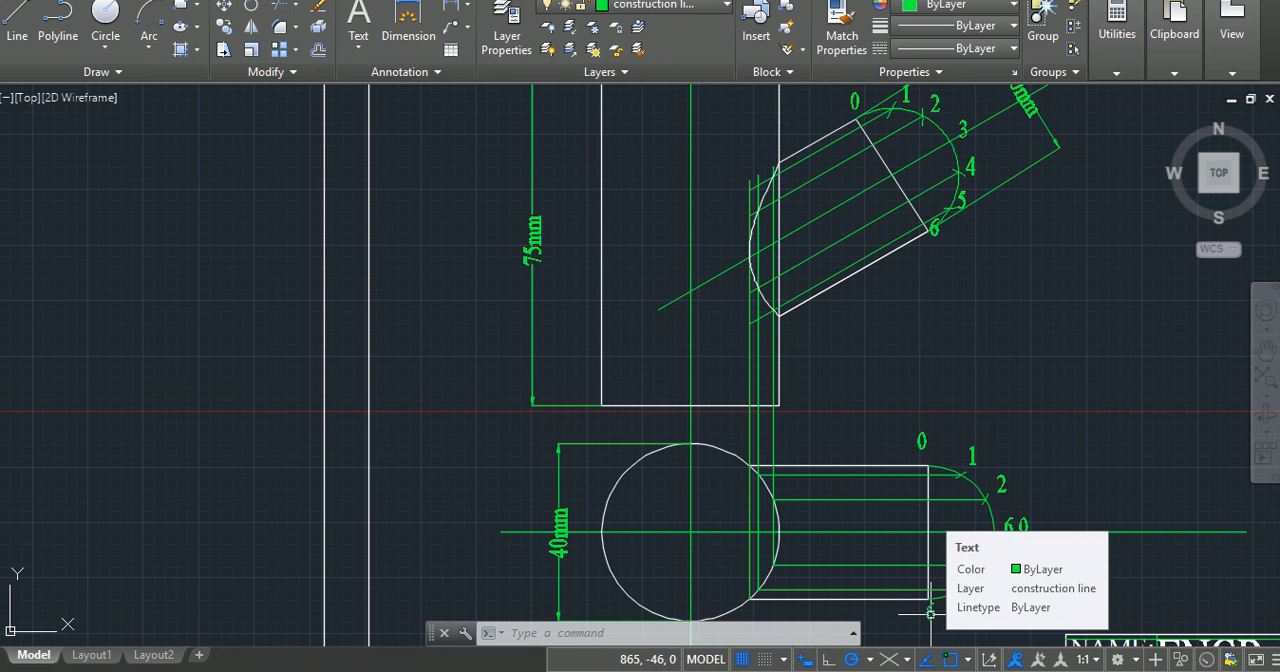
{"action": "key", "text": "ctrl+z"}
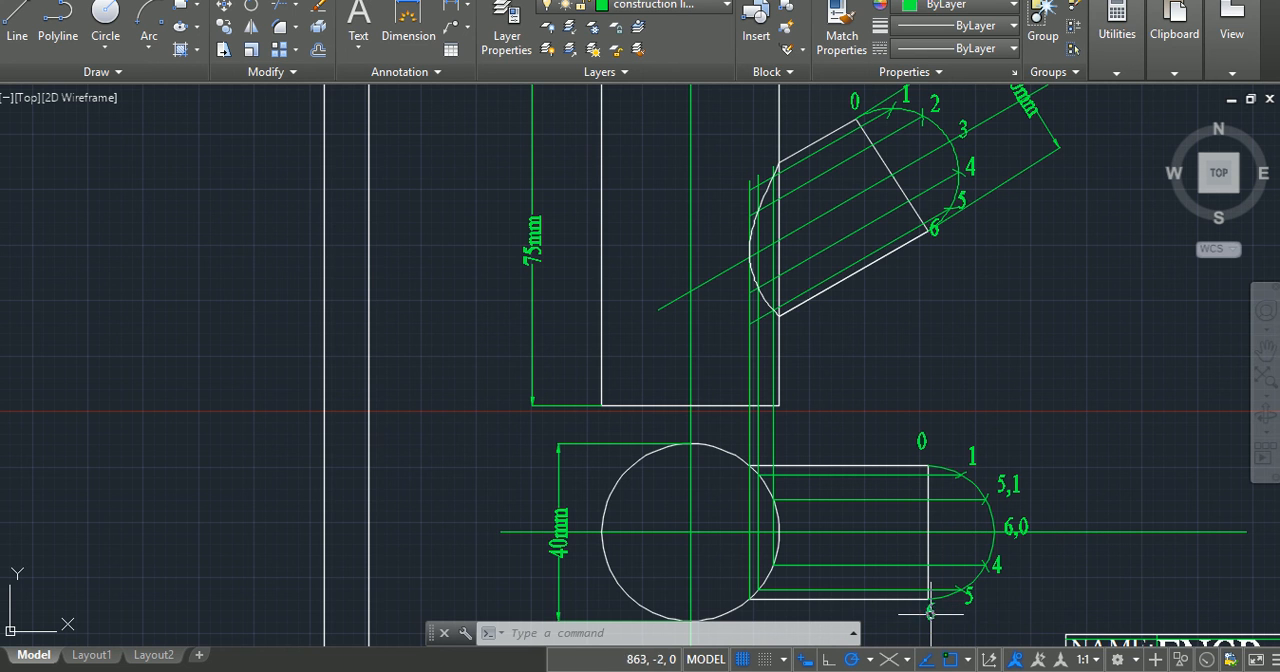
Step: Change the lower view's label 1 to 4,2 and the label 0 above the horizontal arm's corner to 3
{"action": "double_click", "coordinate": [972, 457]}
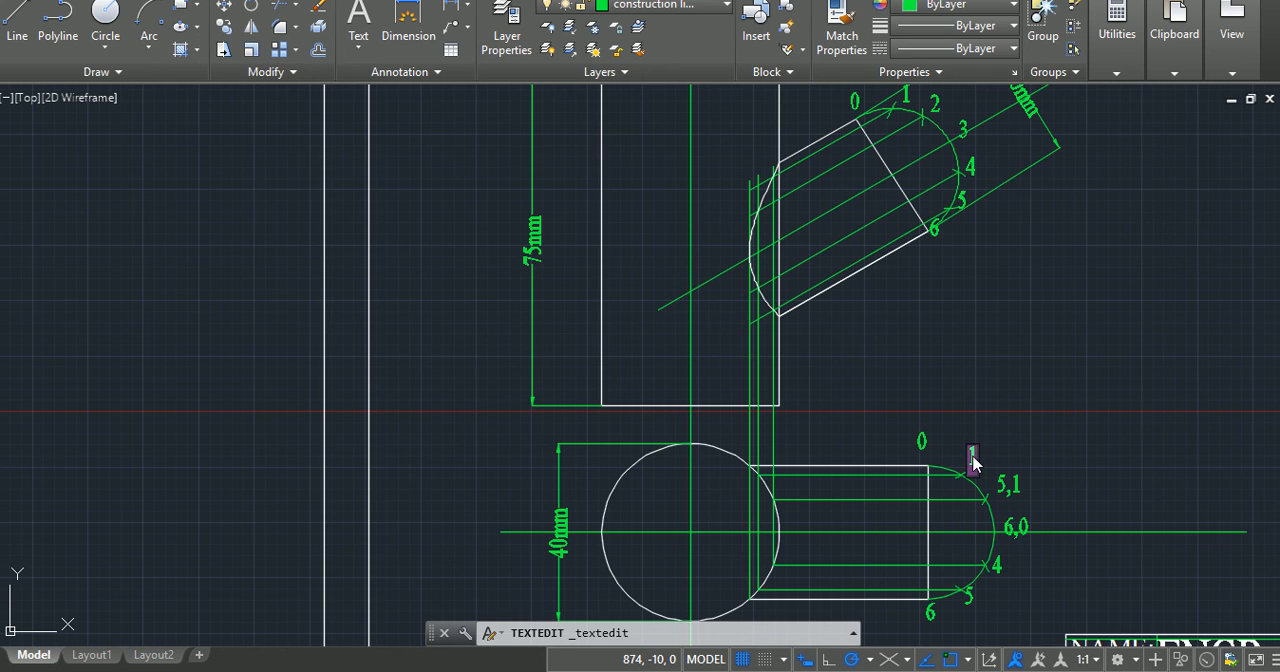
{"action": "type", "text": "4,2"}
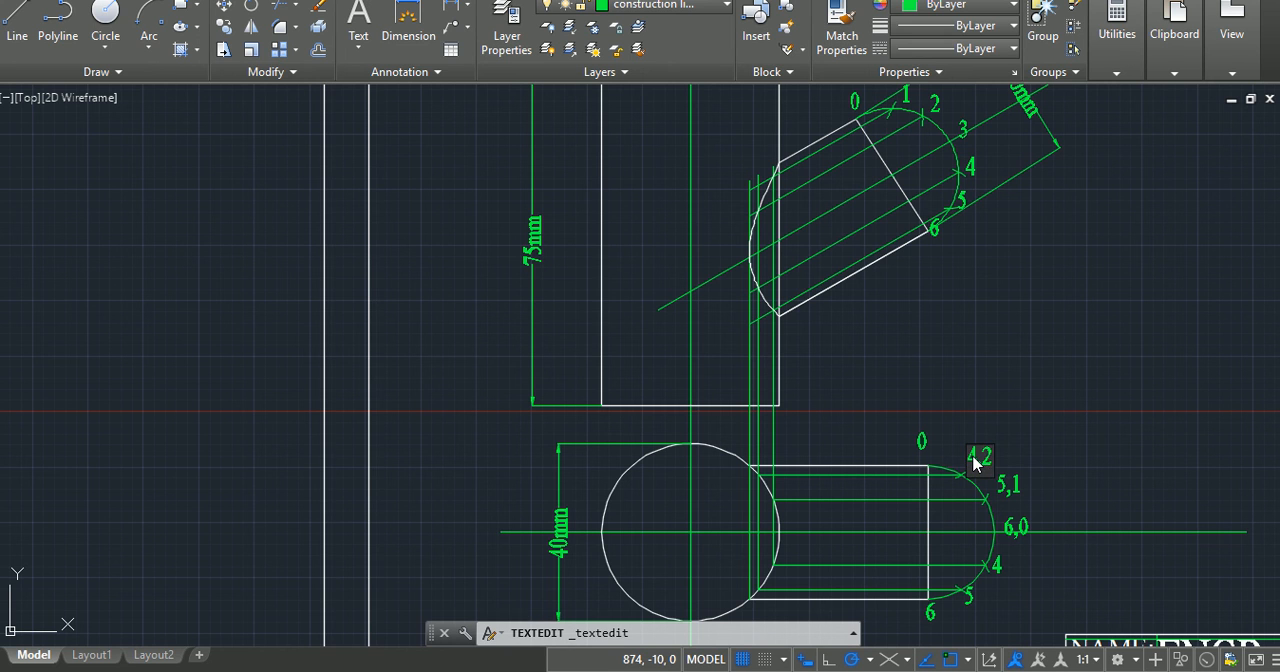
{"action": "left_click", "coordinate": [920, 449]}
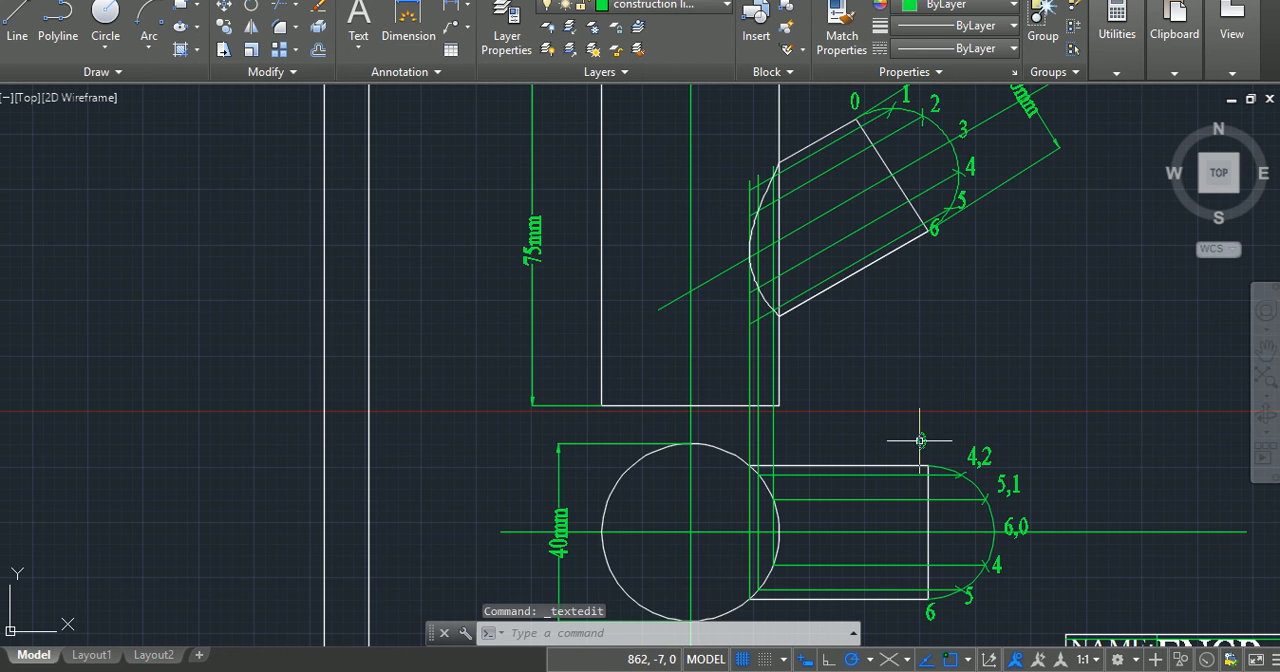
{"action": "double_click", "coordinate": [920, 440]}
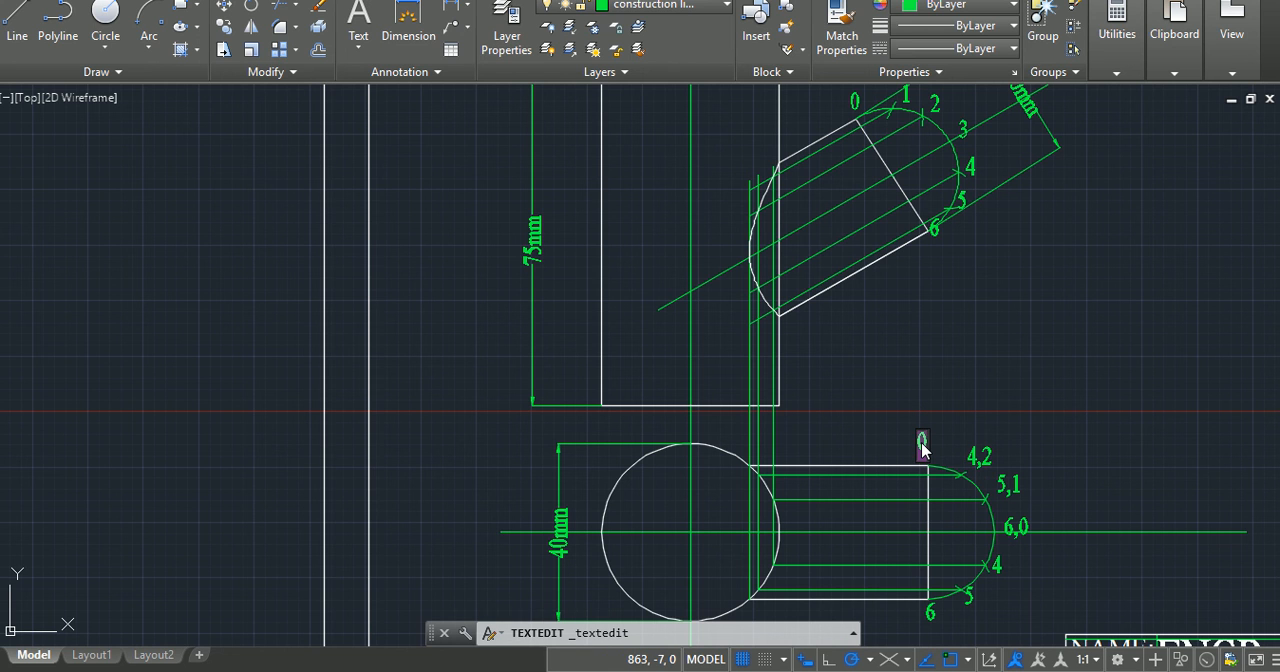
{"action": "left_click", "coordinate": [1109, 497]}
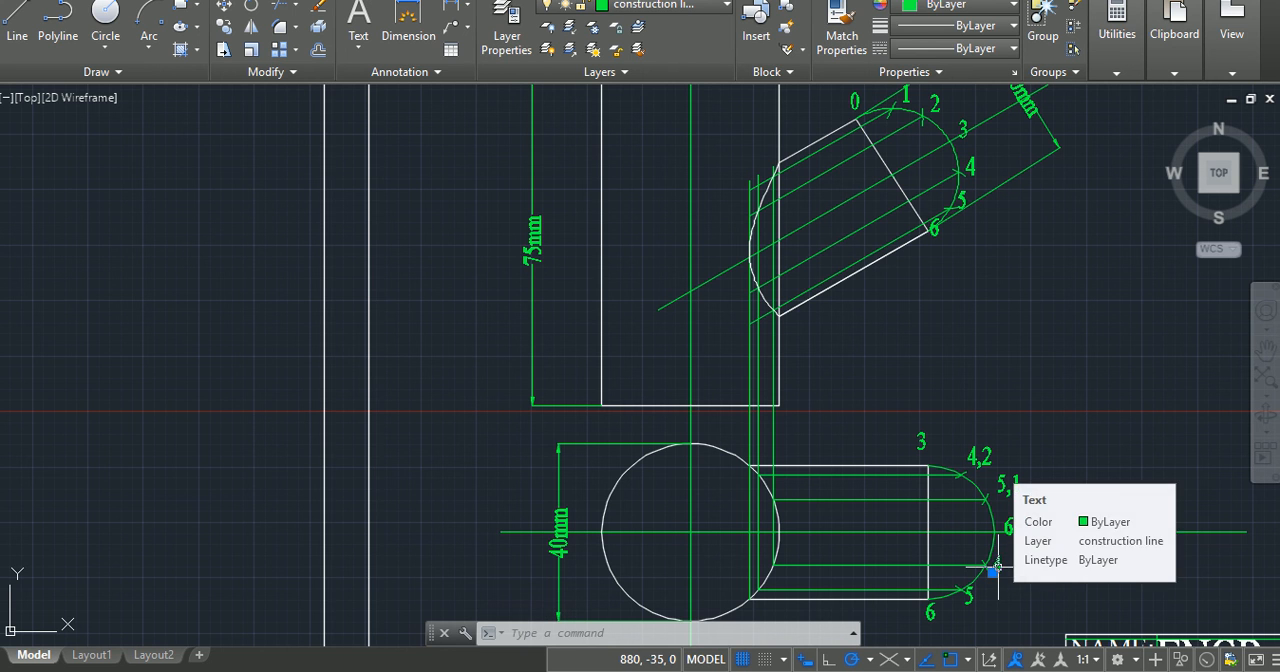
Step: Delete the labels 4, 5 and 6 below the centre line in the lower view
{"action": "left_click", "coordinate": [998, 567]}
{"action": "left_click", "coordinate": [968, 596]}
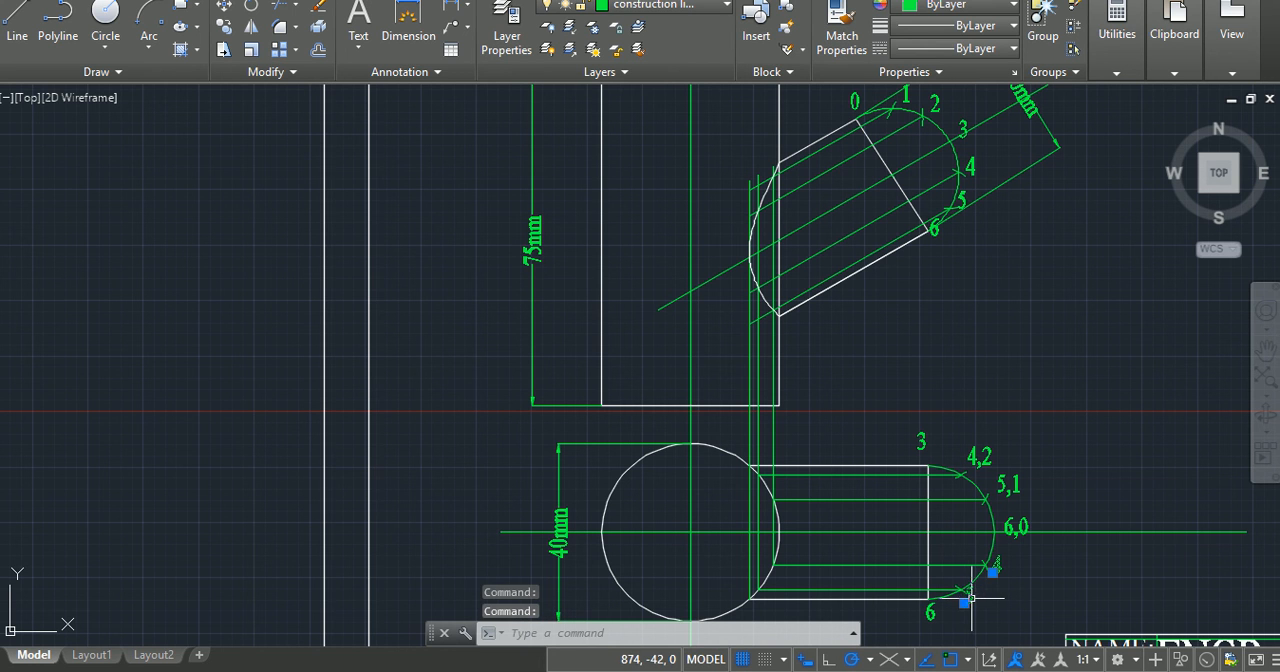
{"action": "left_click", "coordinate": [931, 615]}
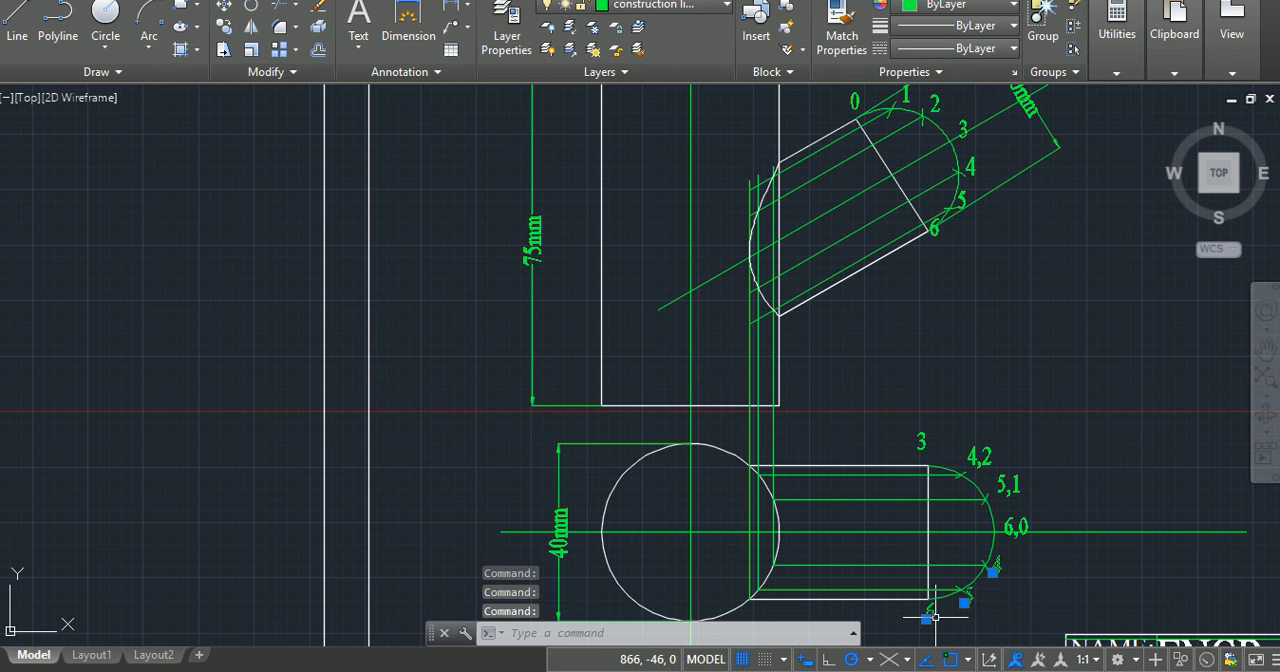
{"action": "key", "text": "Delete"}
{"action": "key", "text": "Escape"}
{"action": "key", "text": "Escape"}
{"action": "key", "text": "Escape"}
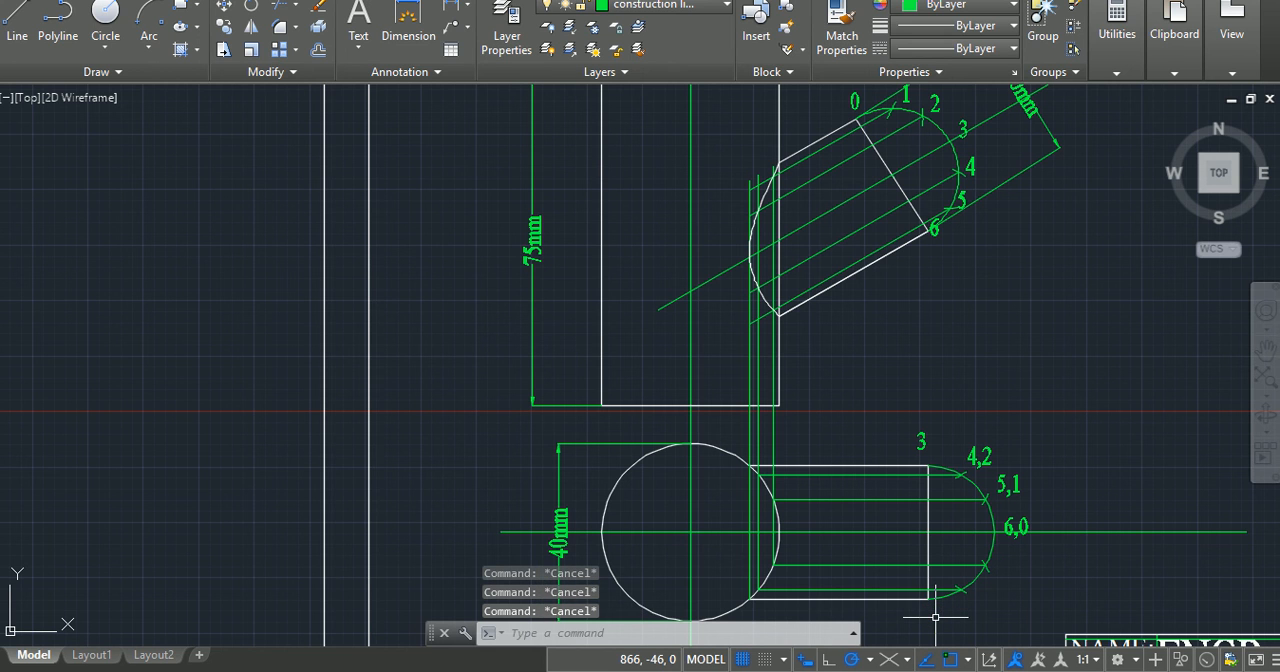
Step: Save the drawing and show the complete Practical 3 sheet with its border and title block
{"action": "key", "text": "ctrl+s"}
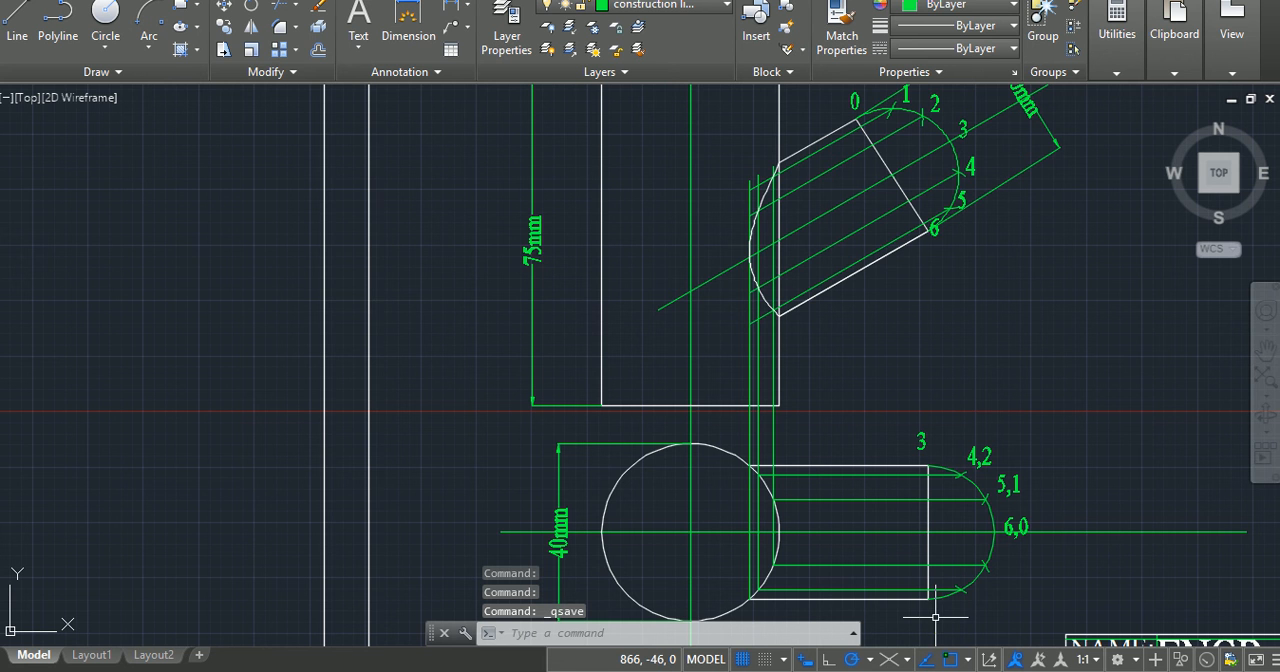
{"action": "scroll", "coordinate": [935, 617], "scroll_direction": "down", "scroll_amount": 1}
{"action": "scroll", "coordinate": [935, 617], "scroll_direction": "down", "scroll_amount": 1}
{"action": "middle_click_drag", "start_coordinate": [1063, 532], "coordinate": [887, 371]}
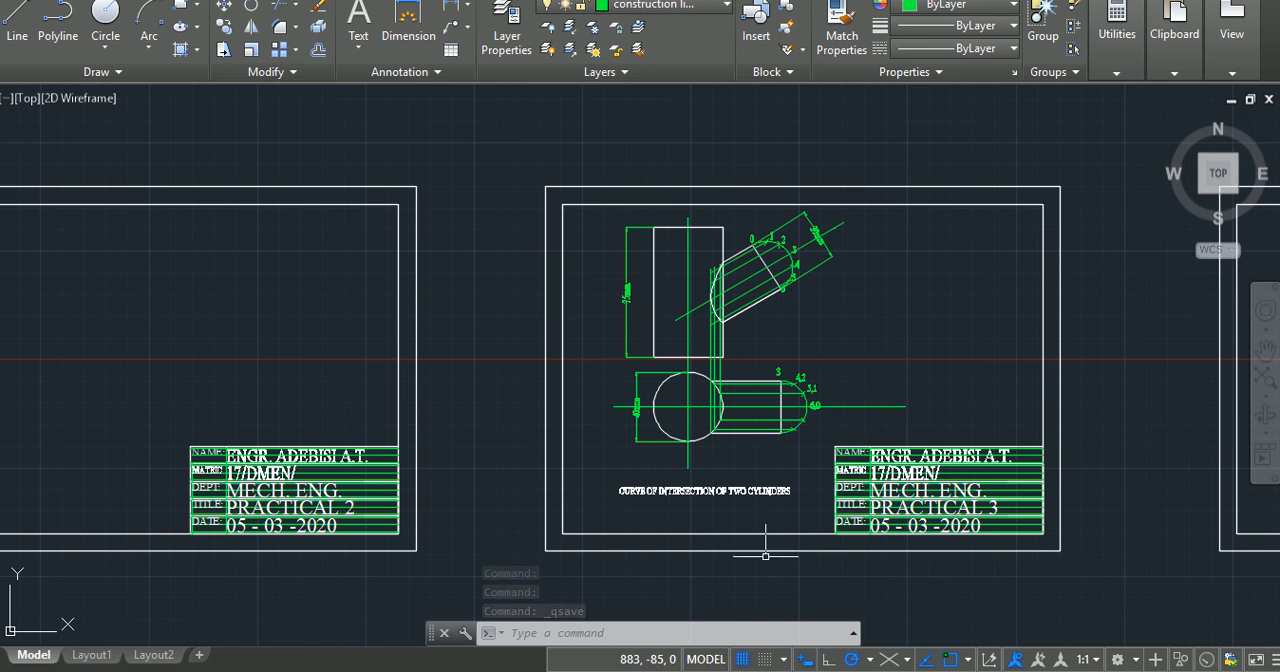
{"action": "mouse_move", "coordinate": [762, 655]}
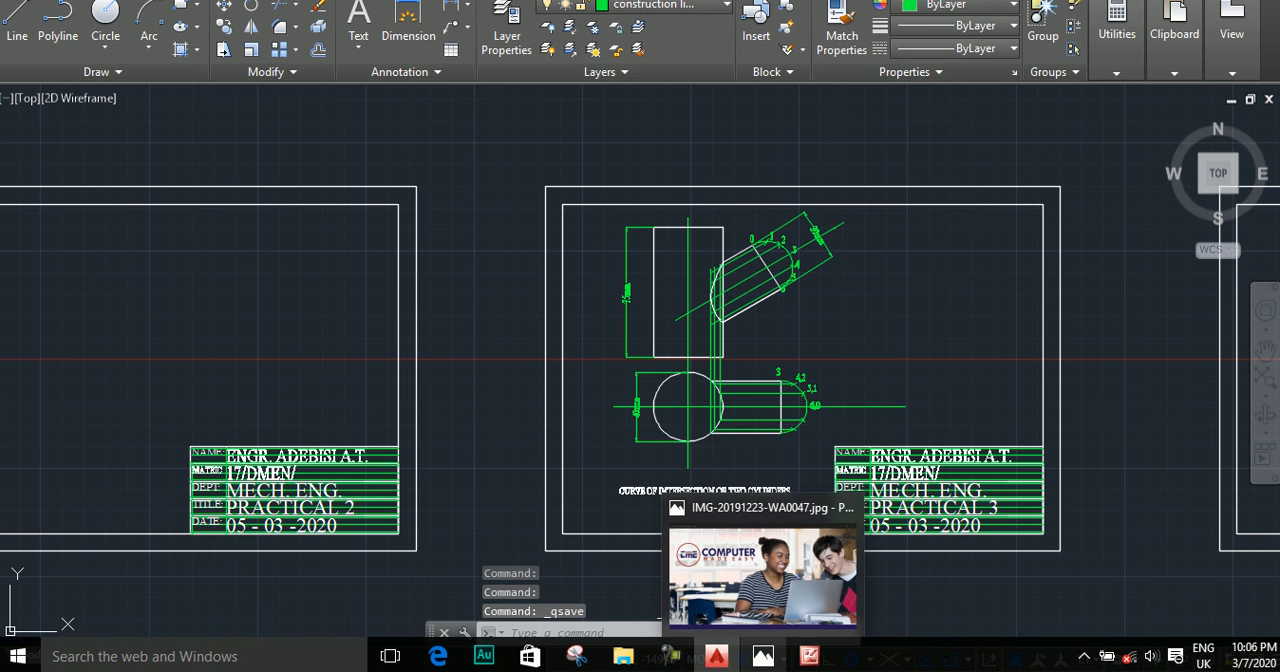